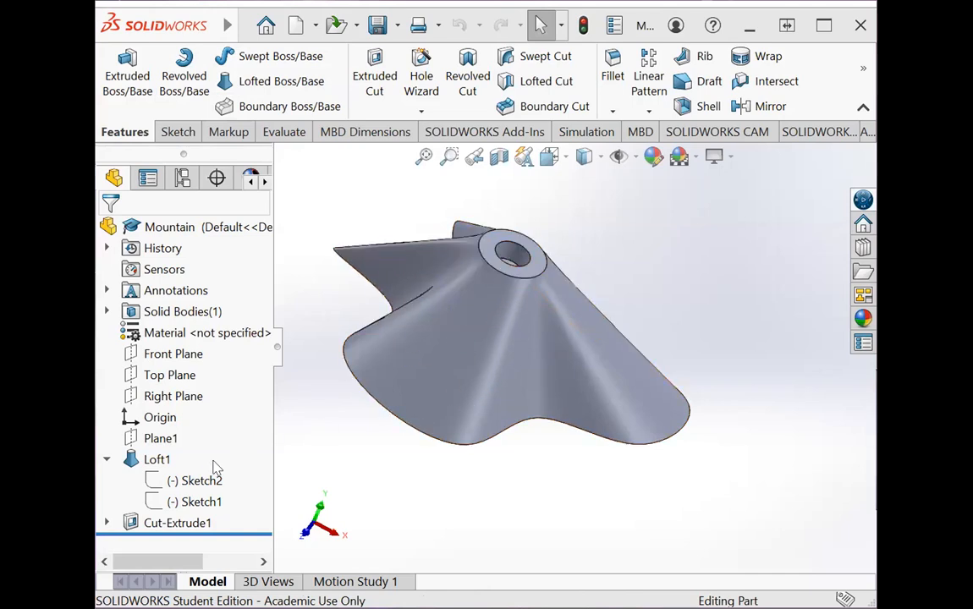
Examine the mountain's loft and its two profile sketches in the model.
left_click(135, 461)
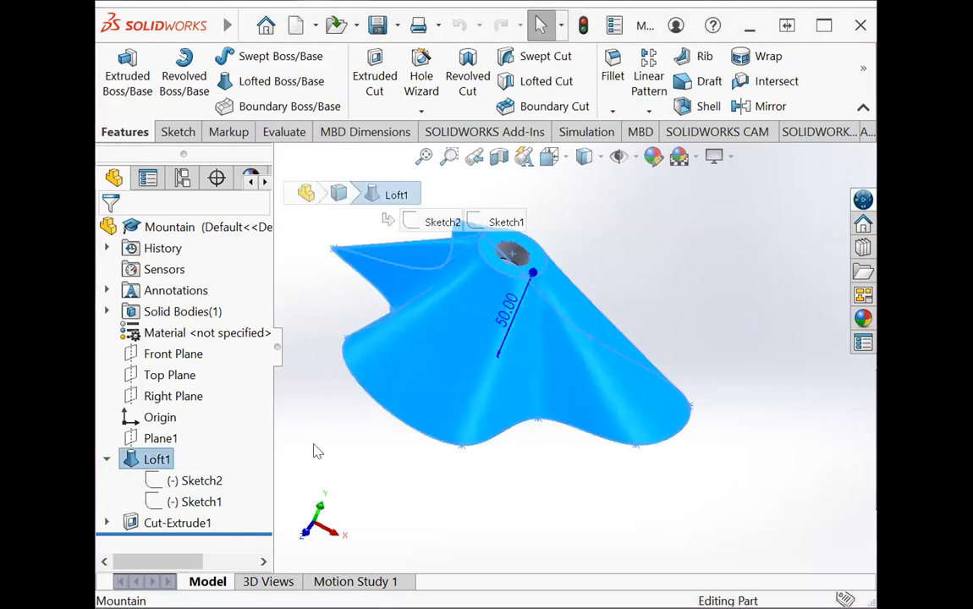
left_click(211, 504)
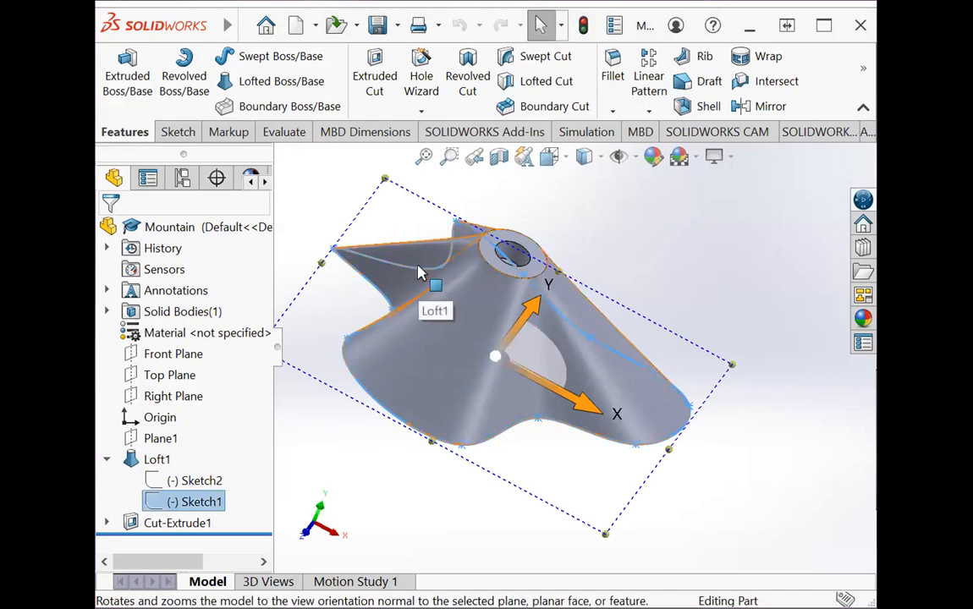
left_click(210, 482)
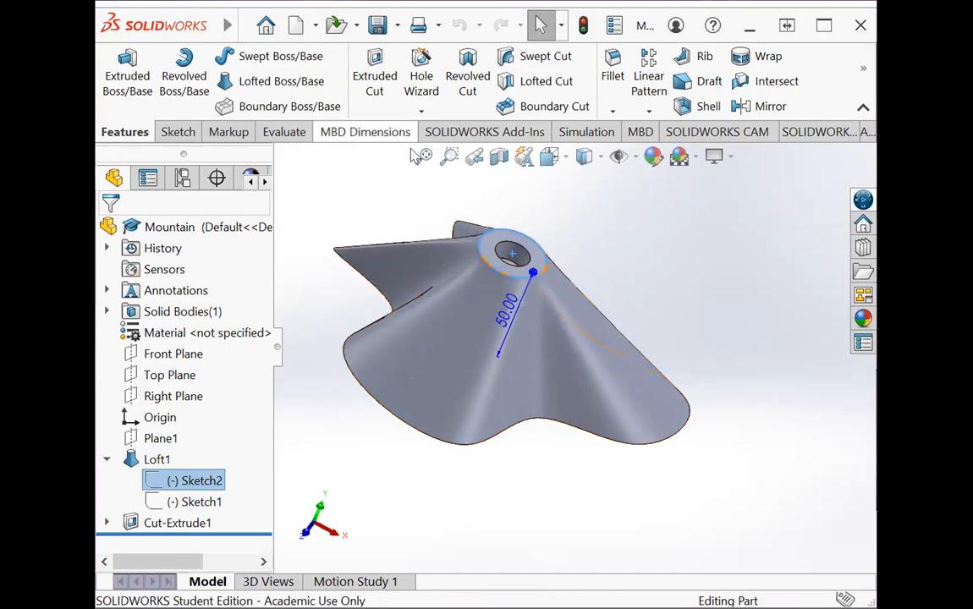
Create a new part and start a reference plane based on the Right Plane.
left_click(314, 30)
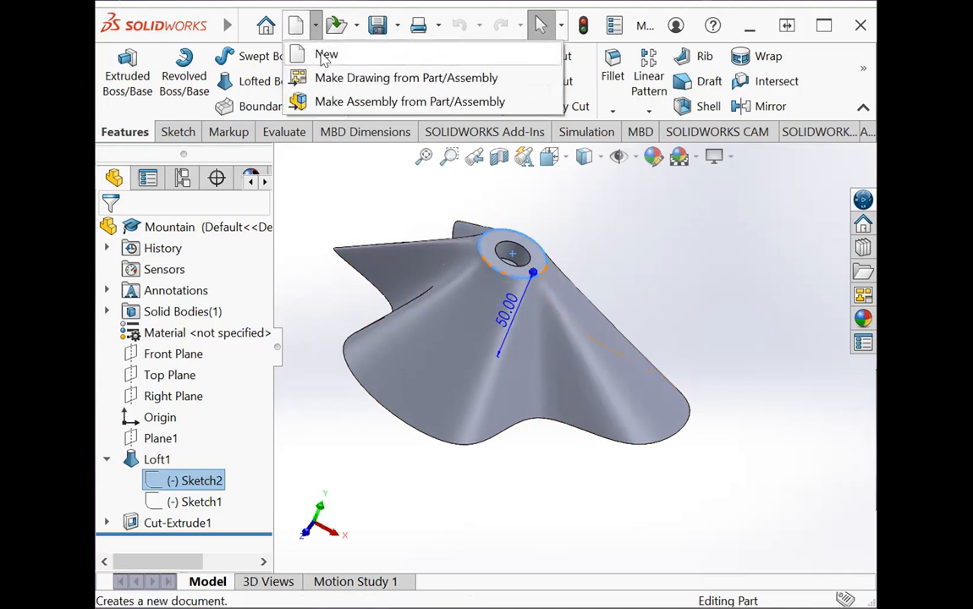
left_click(708, 479)
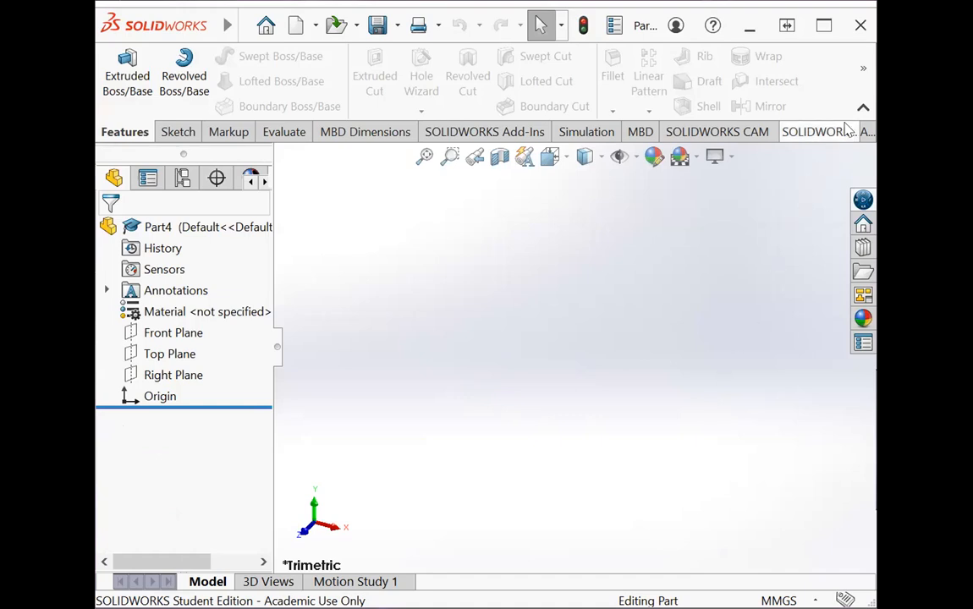
left_click(864, 69)
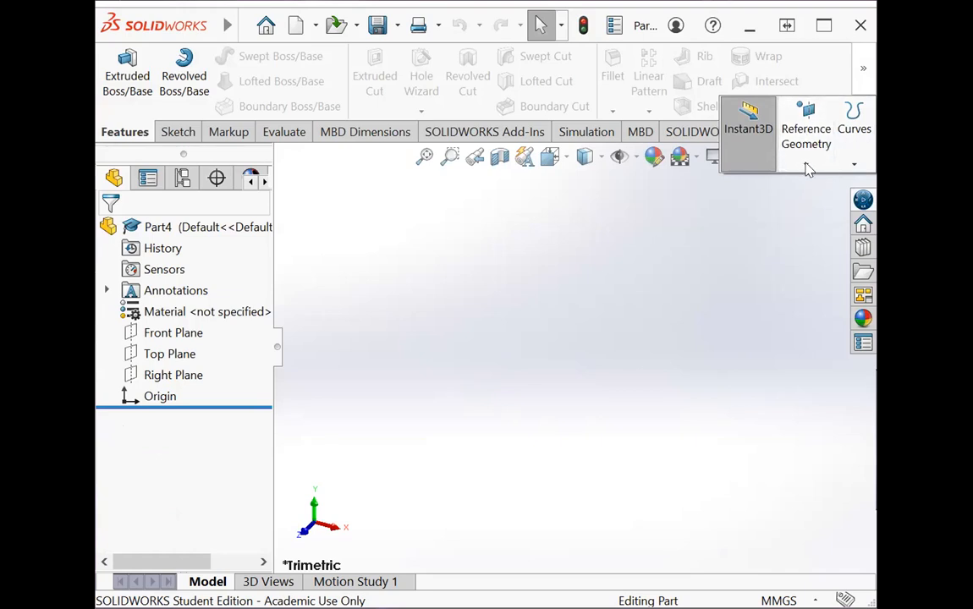
left_click(806, 118)
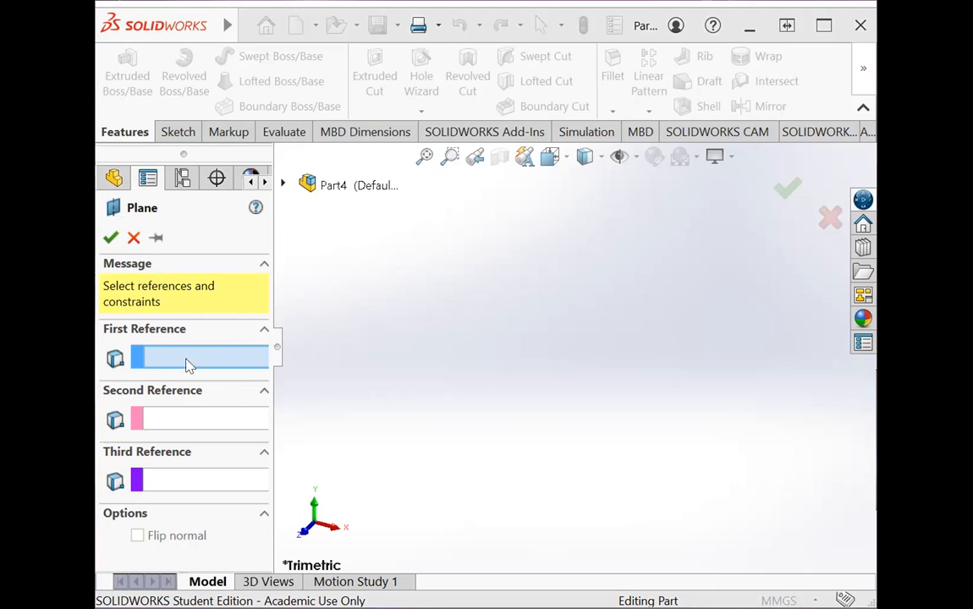
left_click(282, 184)
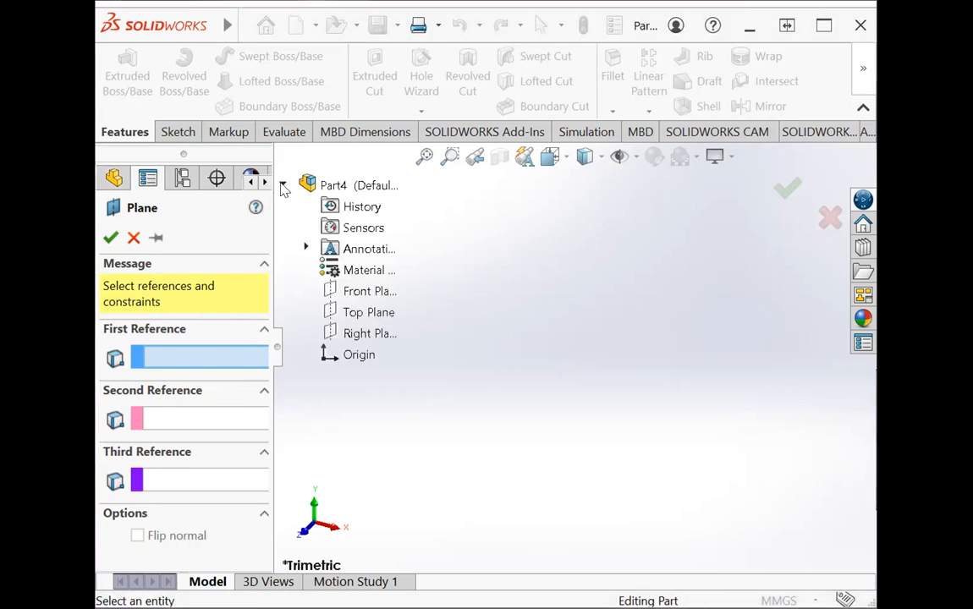
left_click(373, 333)
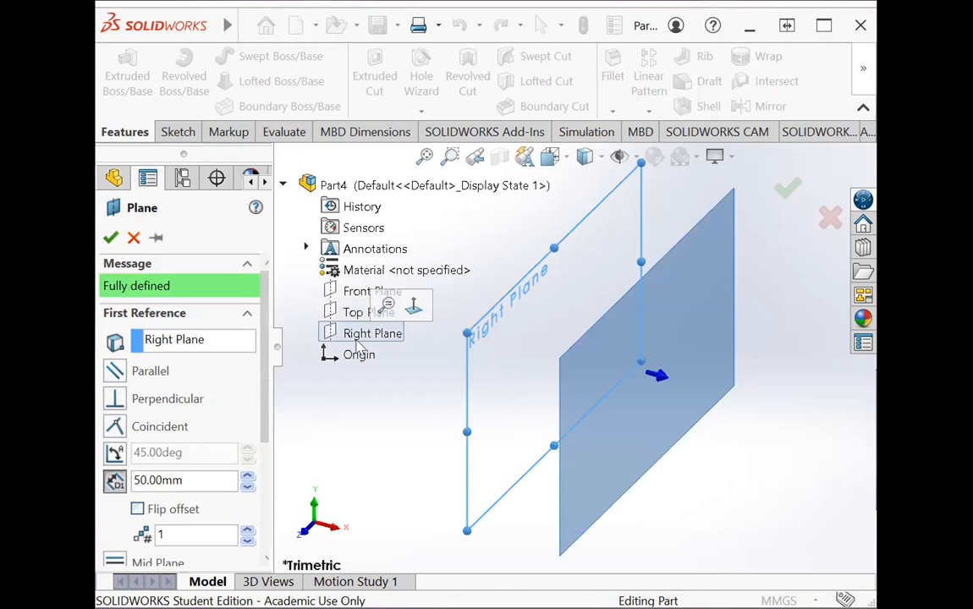
Generate 10 parallel planes offset from the Right Plane at 20 mm spacing.
scroll(263, 372, "down", 3)
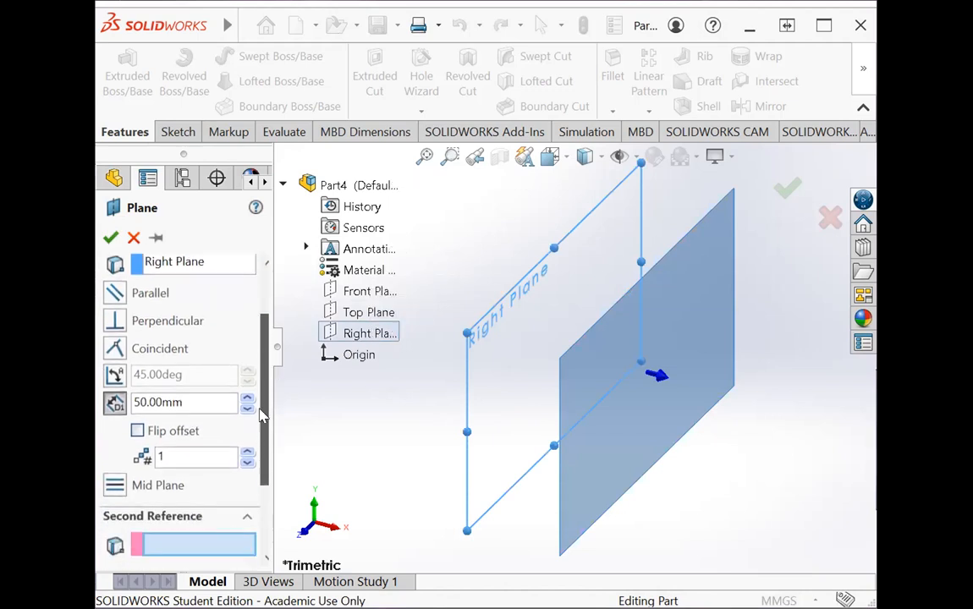
left_click(188, 454)
type("0")
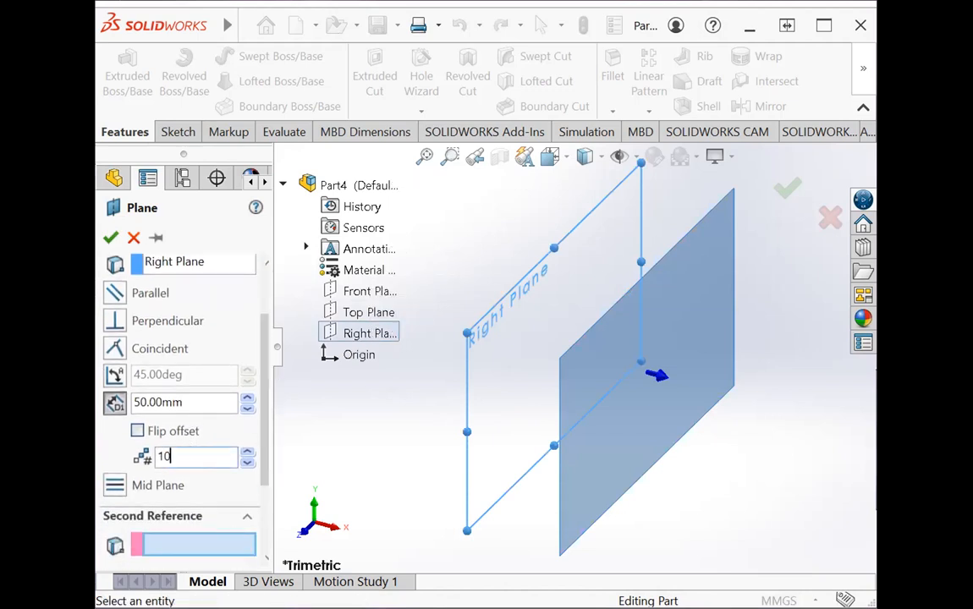
left_click(171, 402)
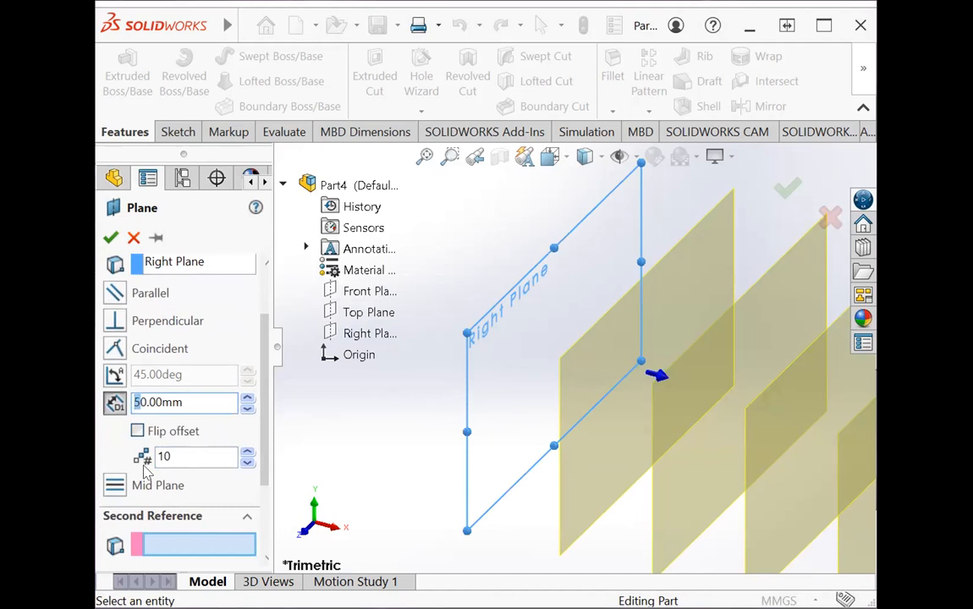
type("2")
left_click(110, 239)
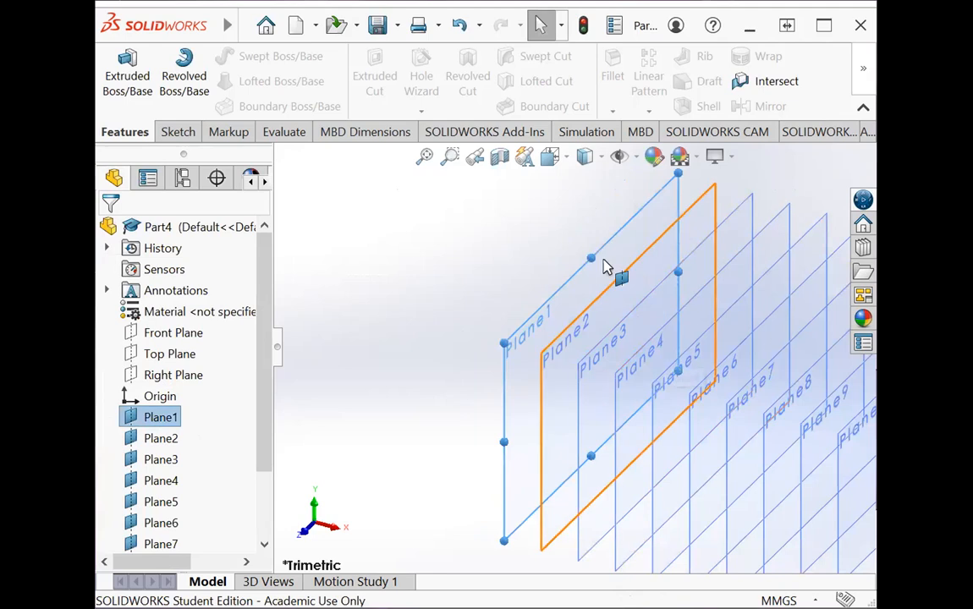
key("f")
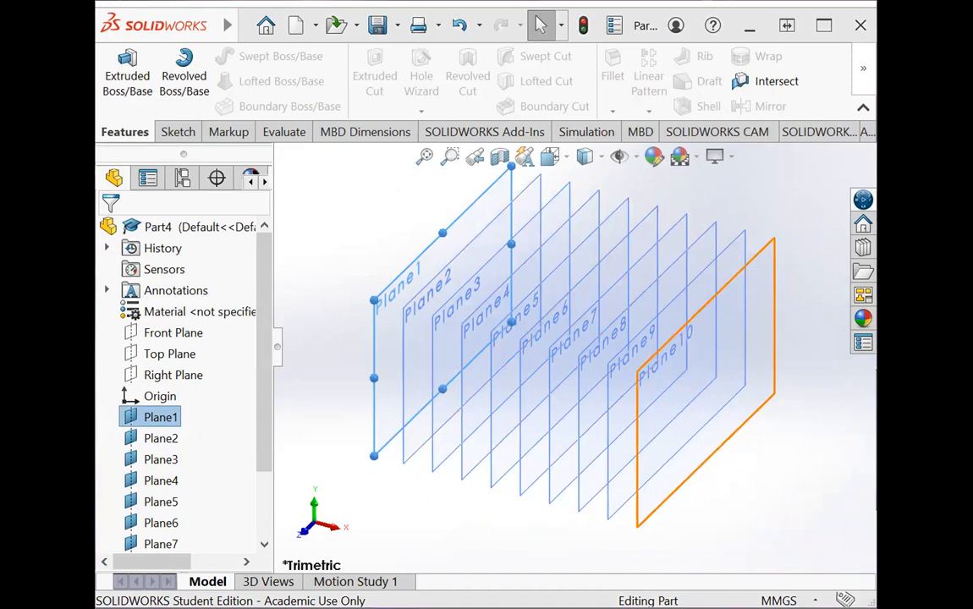
Rename Plane1 as 5mm in the feature tree.
left_click(161, 418)
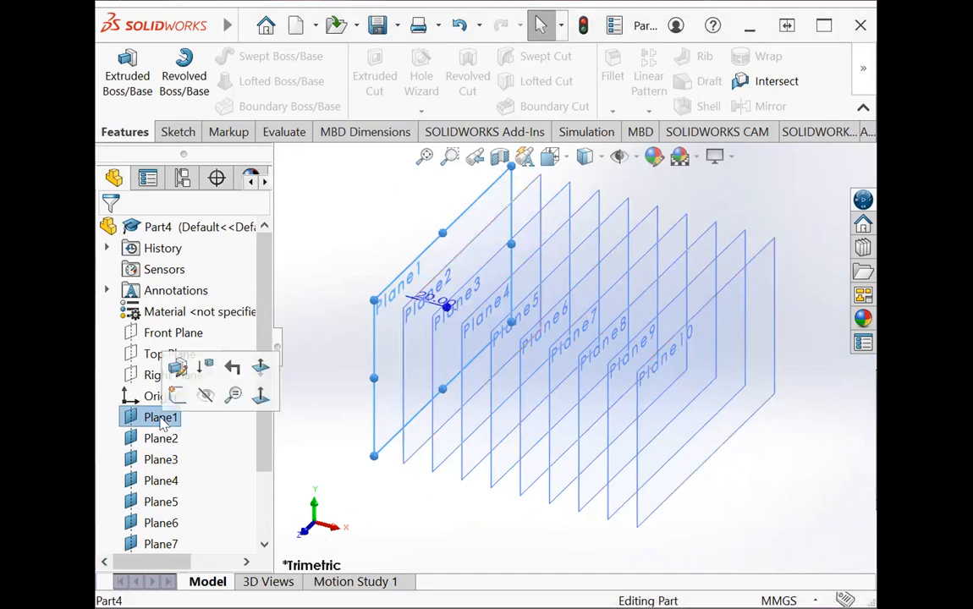
left_click(160, 419)
right_click(162, 418)
left_click(137, 420)
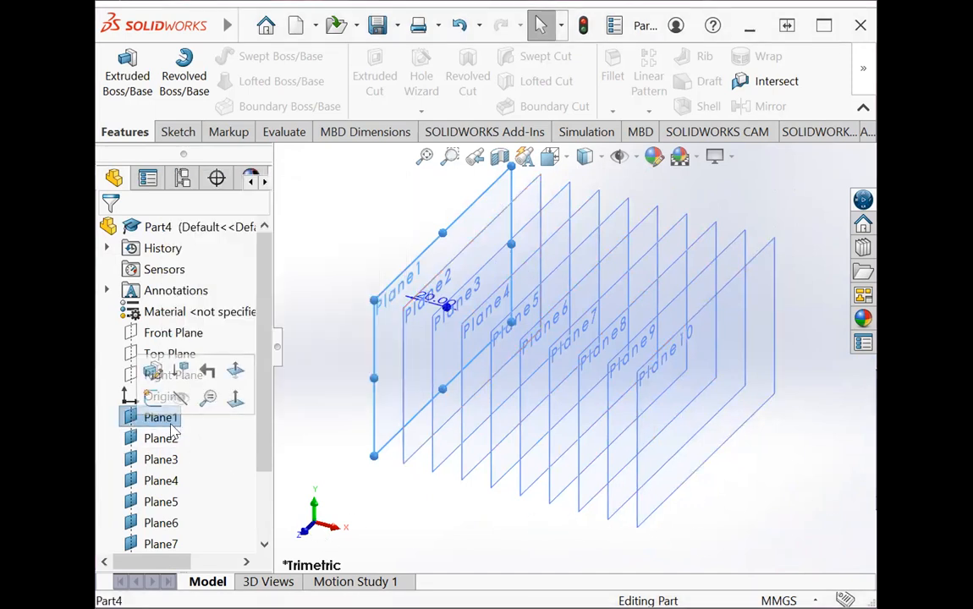
right_click(161, 419)
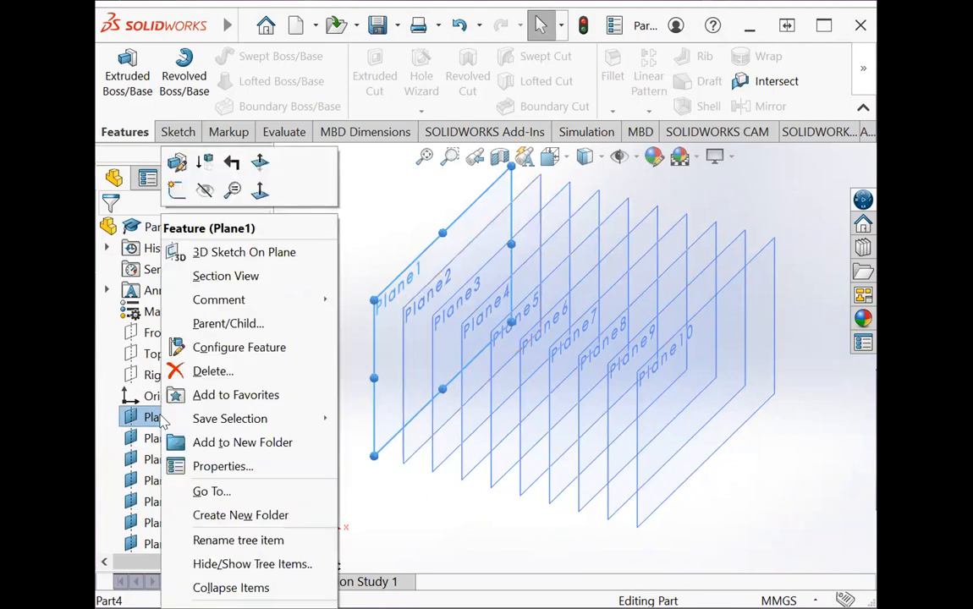
left_click(161, 421)
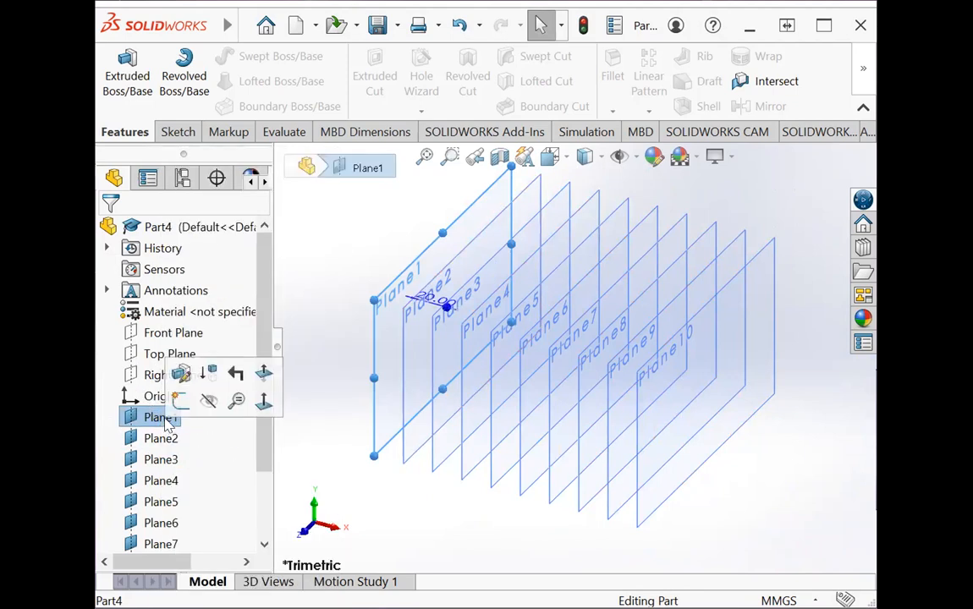
left_click(171, 460)
left_click(162, 438)
left_click(161, 417)
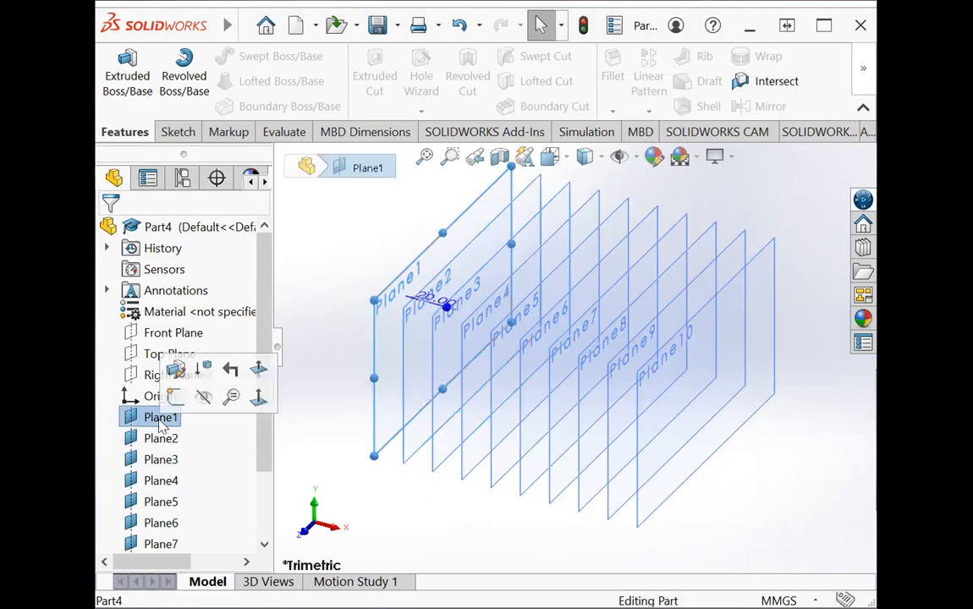
right_click(161, 423)
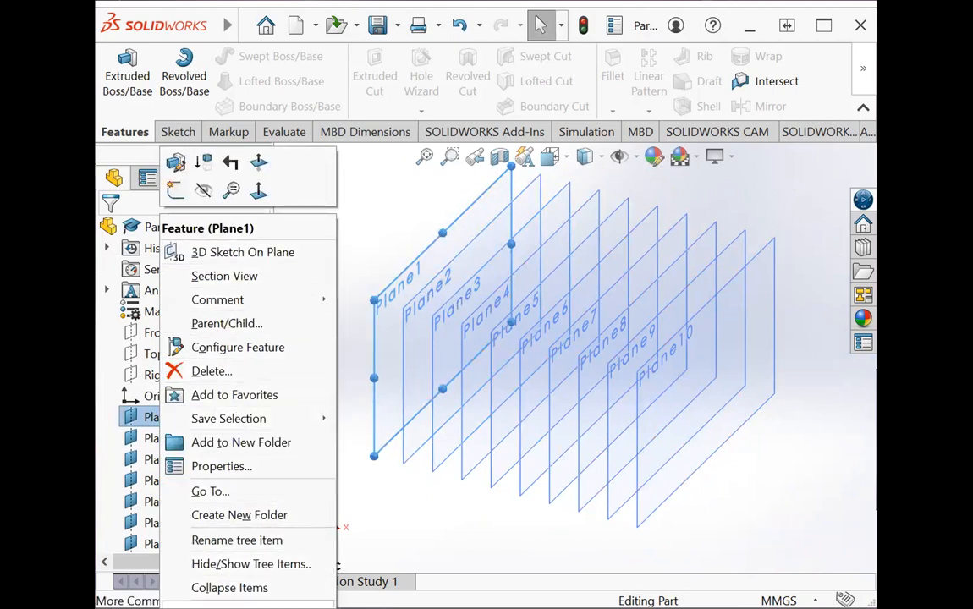
left_click(238, 540)
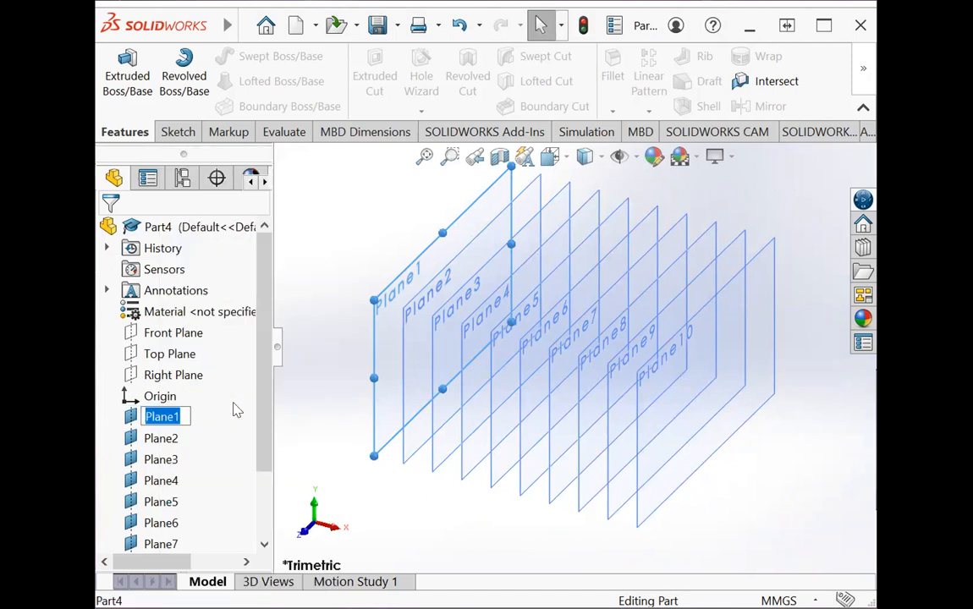
type("5mm")
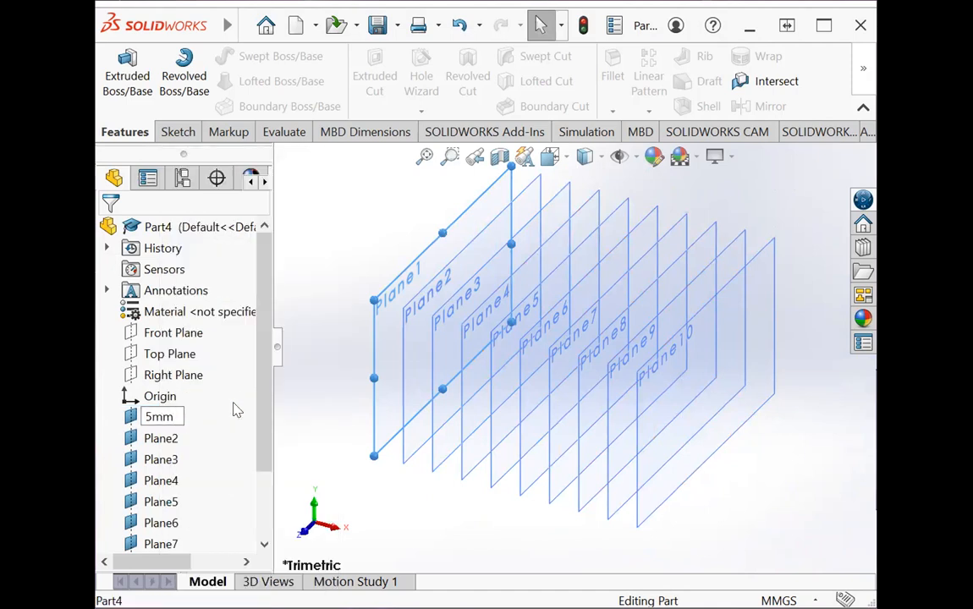
key("Return")
Rename Plane2 as 10mm in the feature tree.
left_click(165, 438)
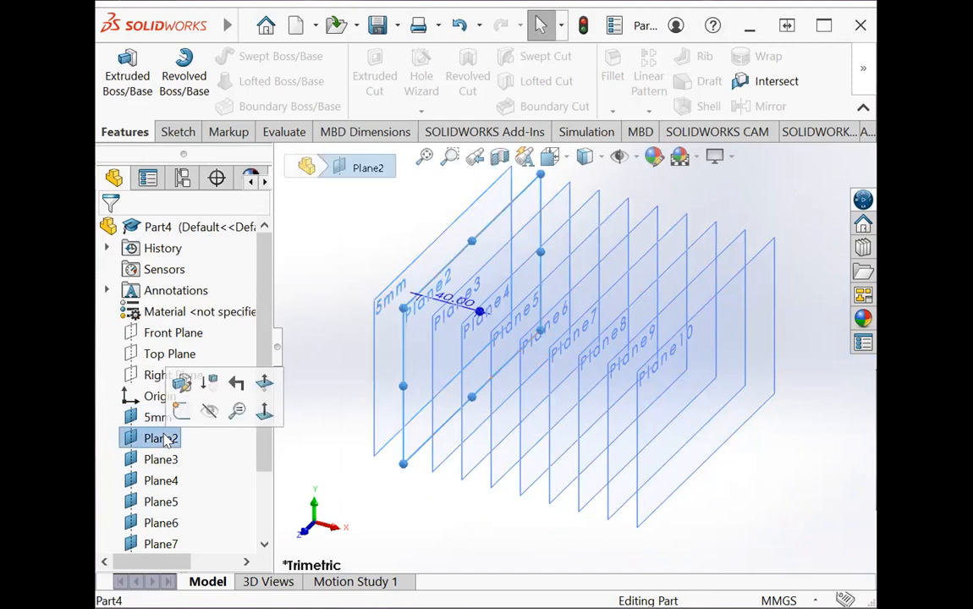
right_click(167, 442)
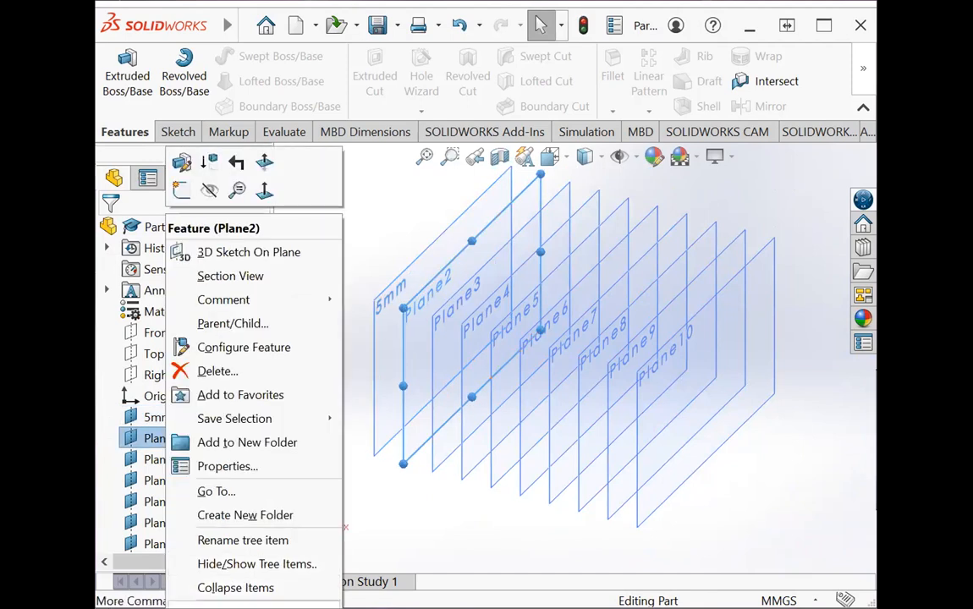
left_click(243, 584)
type("10 mm")
key("BackSpace")
key("BackSpace")
key("BackSpace")
type("mm")
key("Return")
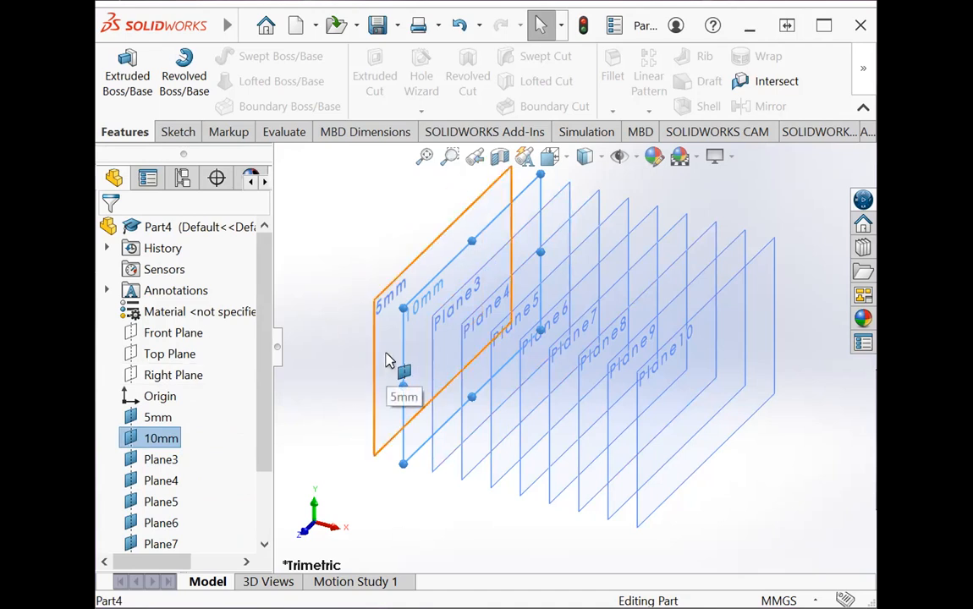
left_click(361, 384)
Edit the 5mm plane and set its offset from the Right Plane to 5 mm.
right_click(159, 418)
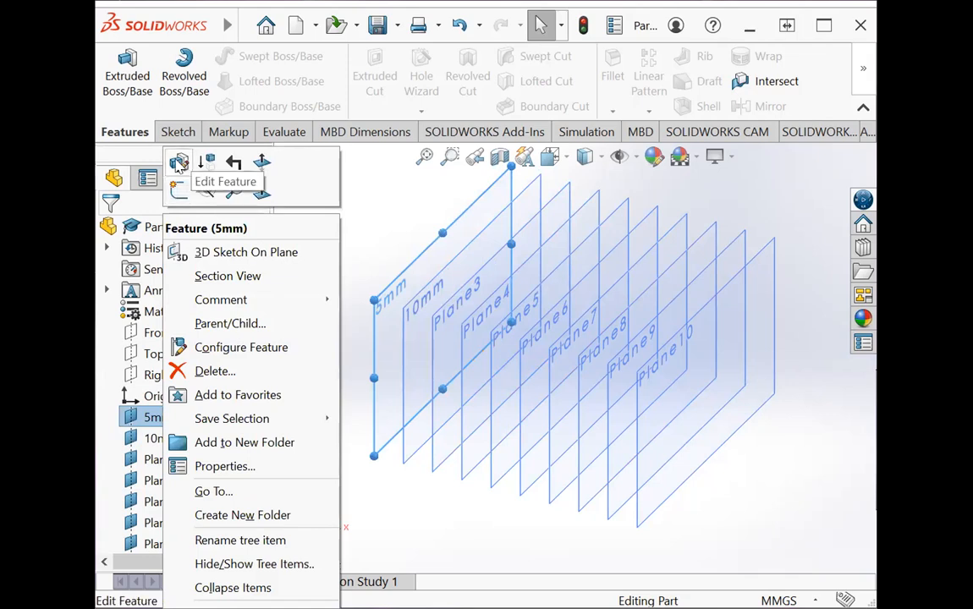
left_click(178, 163)
left_click(148, 480)
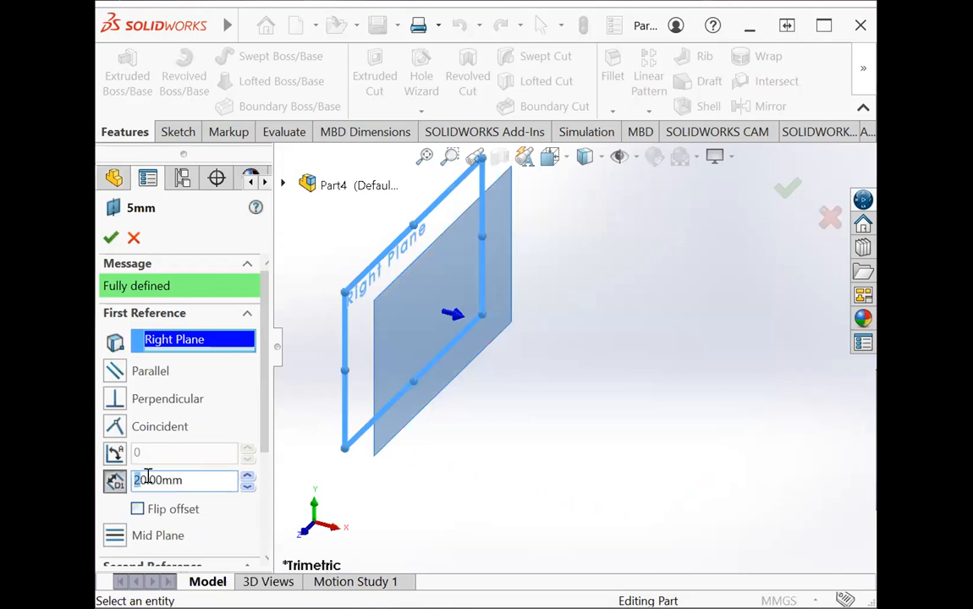
key("Delete")
key("Delete")
type("5")
left_click(111, 238)
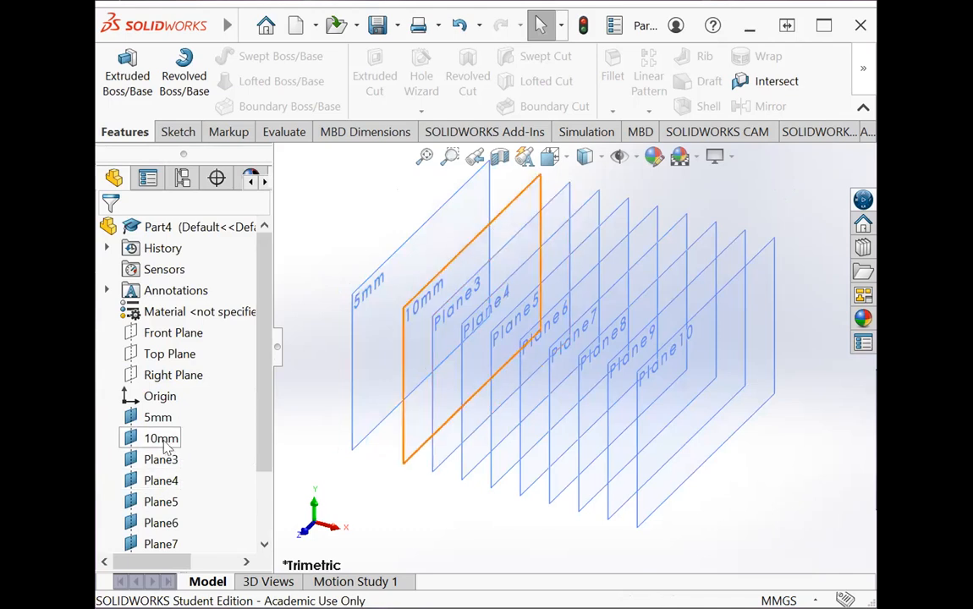
Edit the 10mm plane and set its offset from the Right Plane to 10 mm.
left_click(161, 439)
right_click(161, 438)
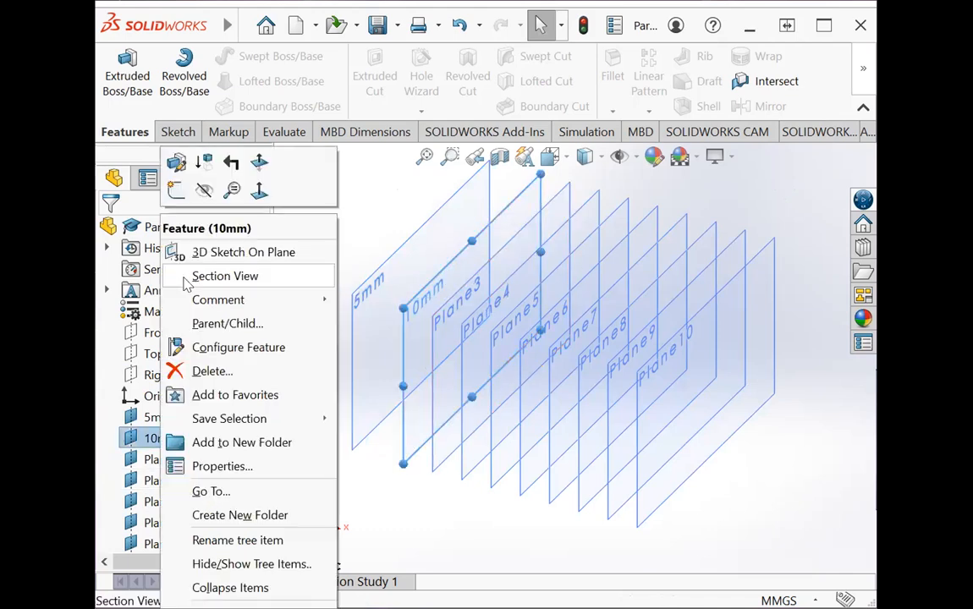
left_click(172, 159)
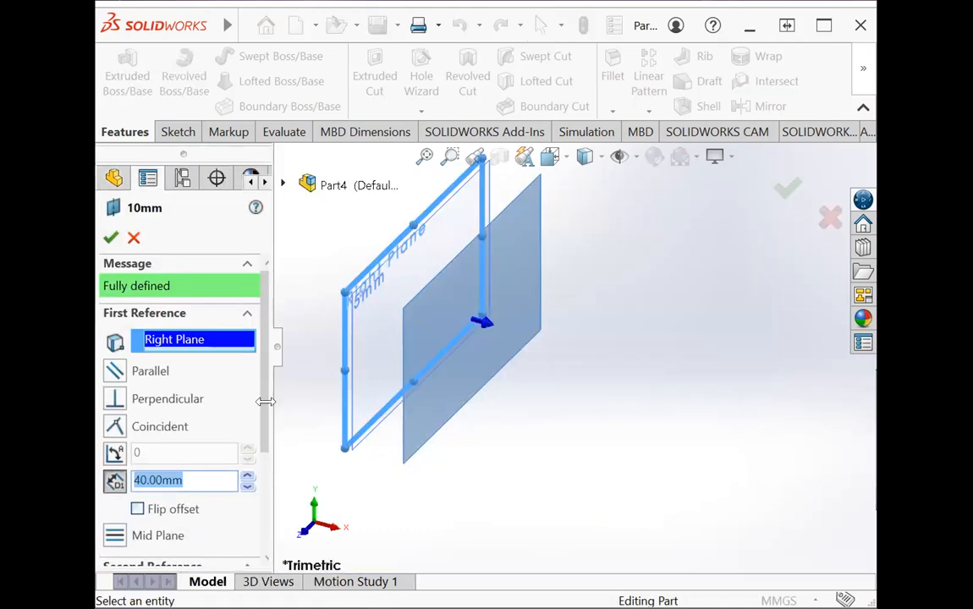
left_click(140, 481)
key("BackSpace")
type("1")
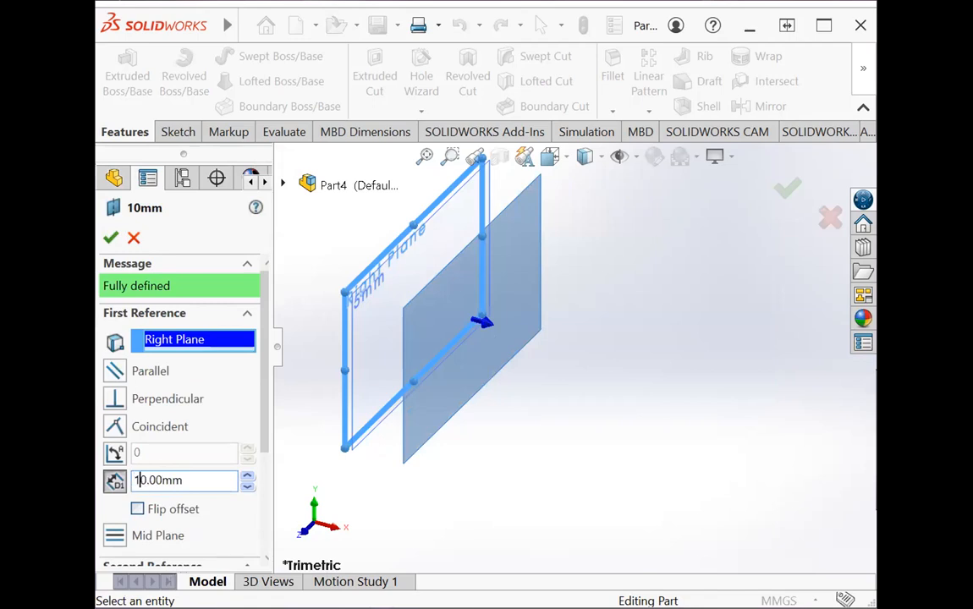
left_click(111, 238)
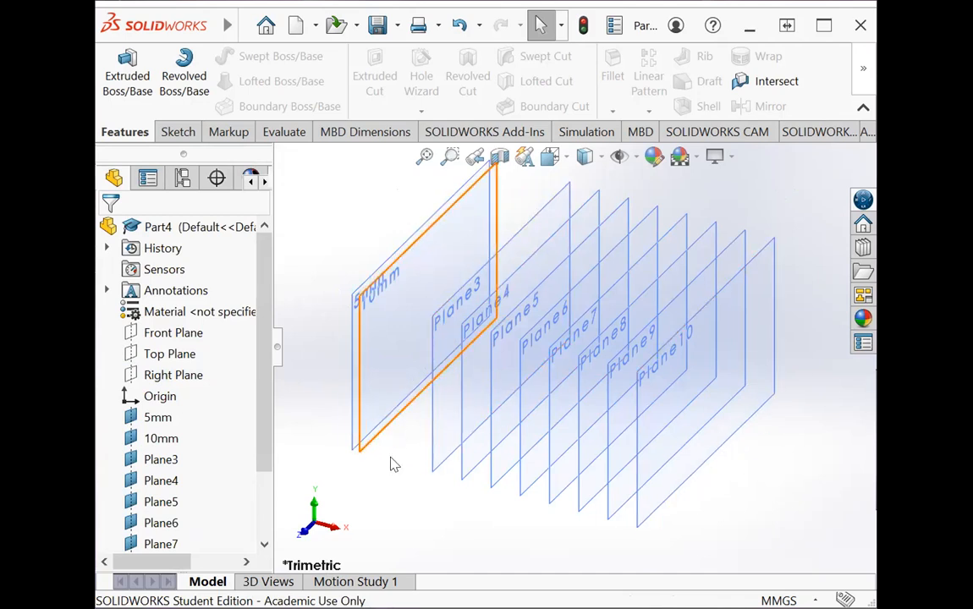
Rename Plane3 as 30mm in the feature tree.
left_click(160, 460)
right_click(166, 466)
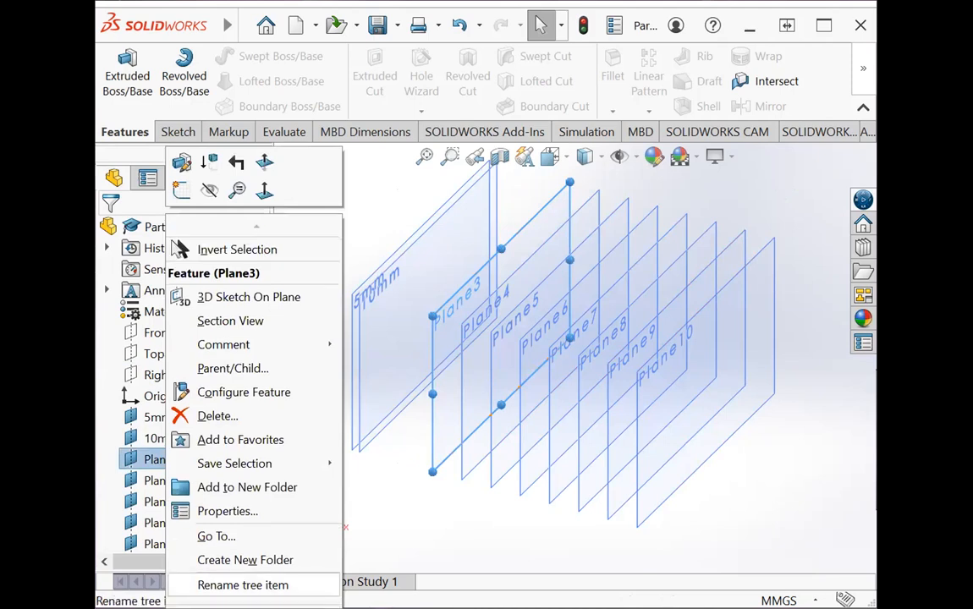
left_click(245, 584)
type("30mm")
key("Return")
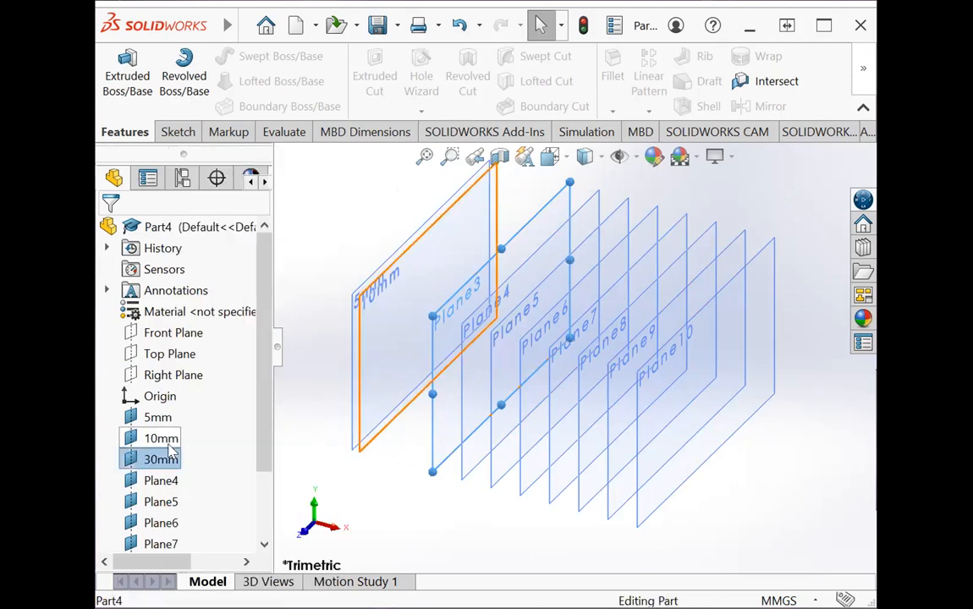
scroll(406, 385, "up", 1)
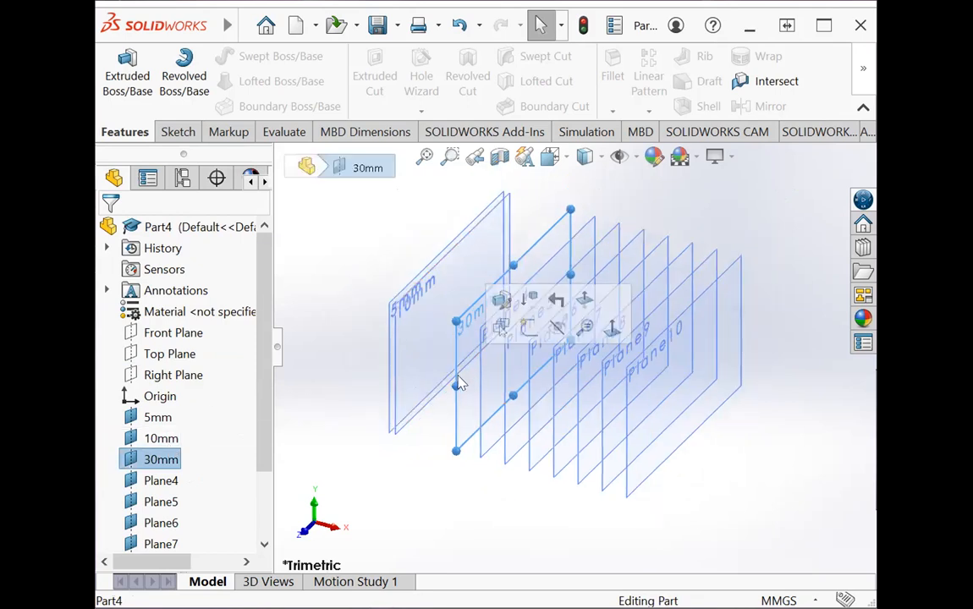
right_click(450, 374)
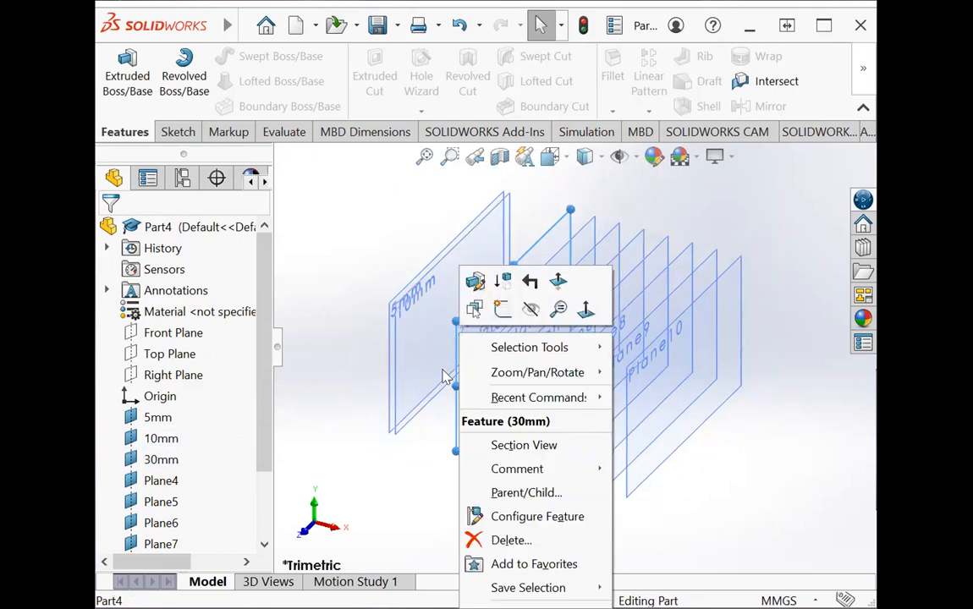
left_click(473, 284)
left_click(133, 239)
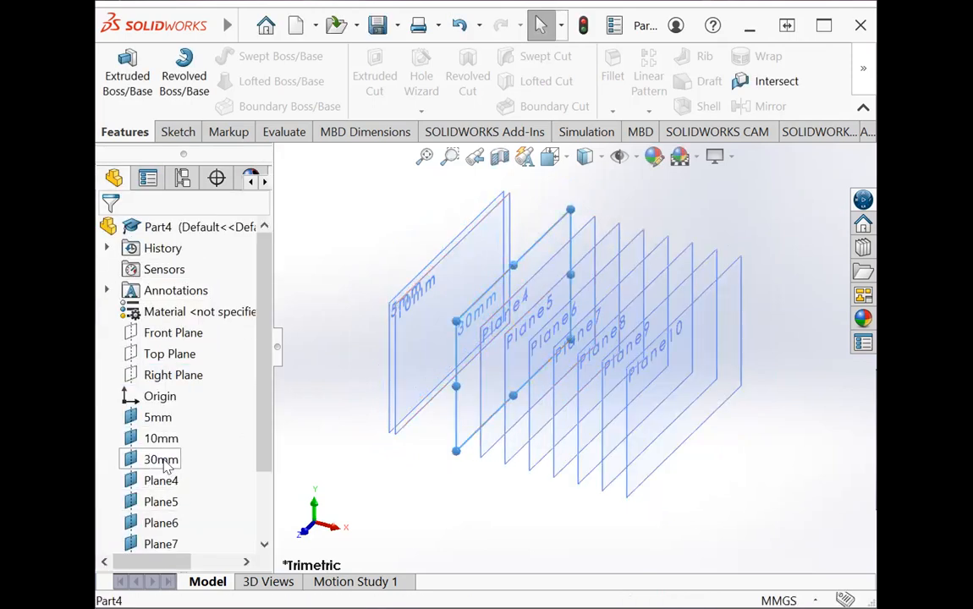
Edit the 30mm plane and set its offset from the Right Plane to 30 mm.
right_click(166, 467)
left_click(181, 164)
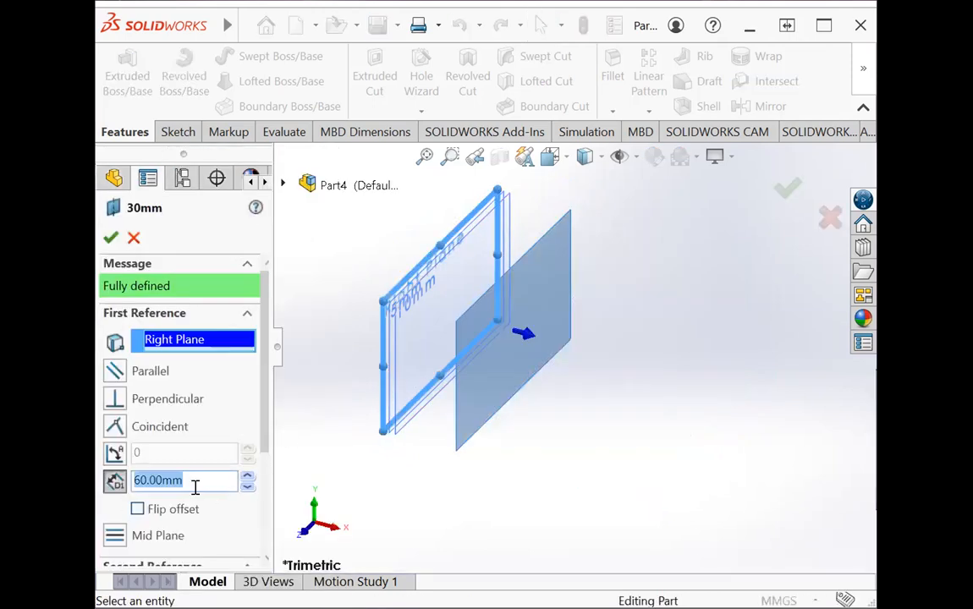
left_click(138, 480)
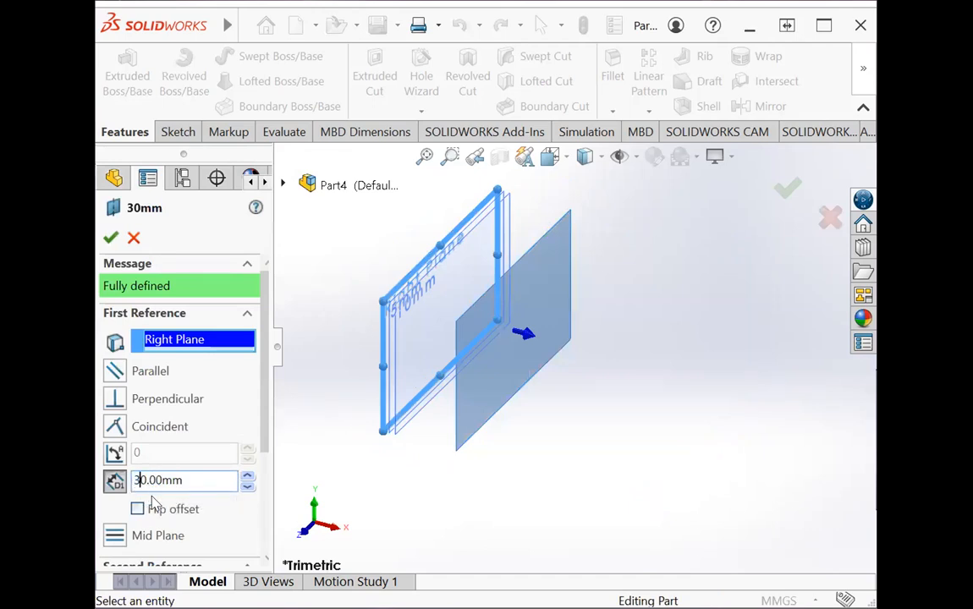
left_click(111, 238)
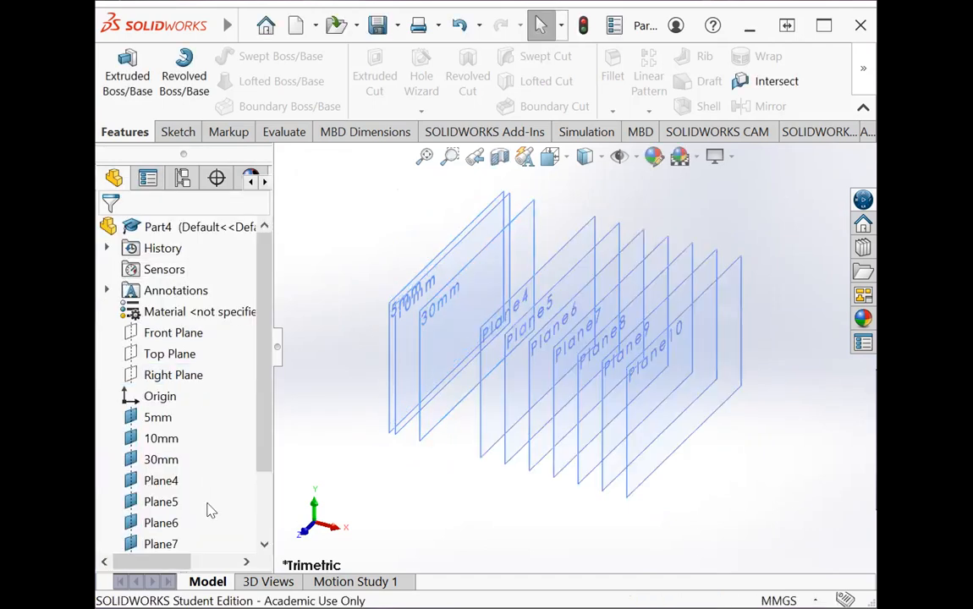
Rename Plane4 as 40mm in the feature tree.
left_click(153, 483)
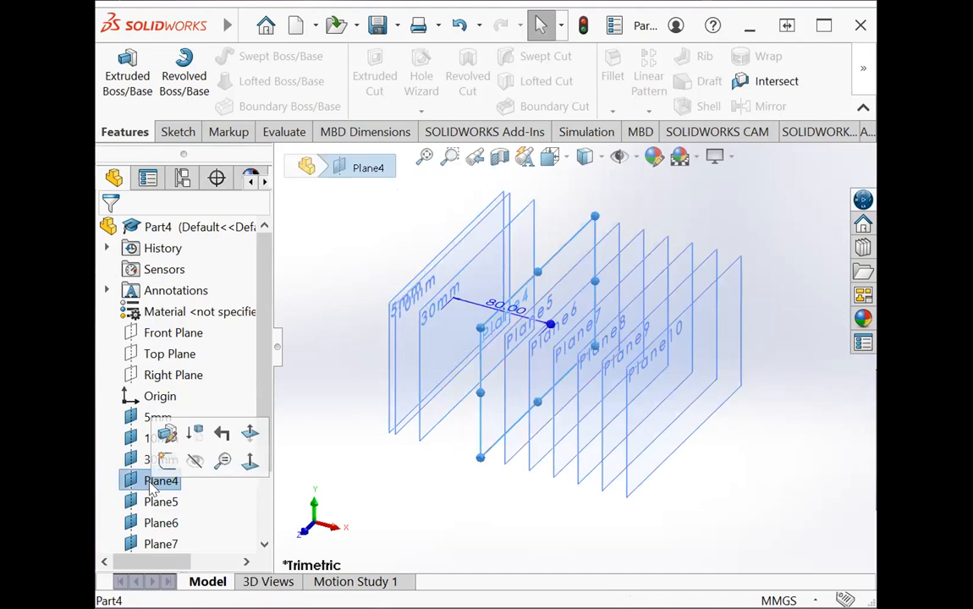
right_click(153, 481)
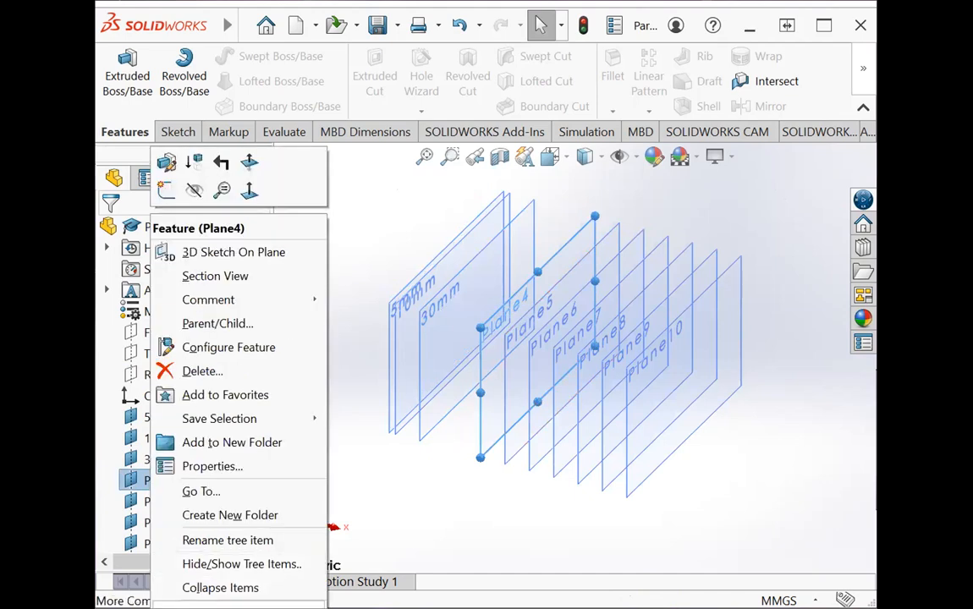
left_click(228, 540)
type("40mm")
key("Return")
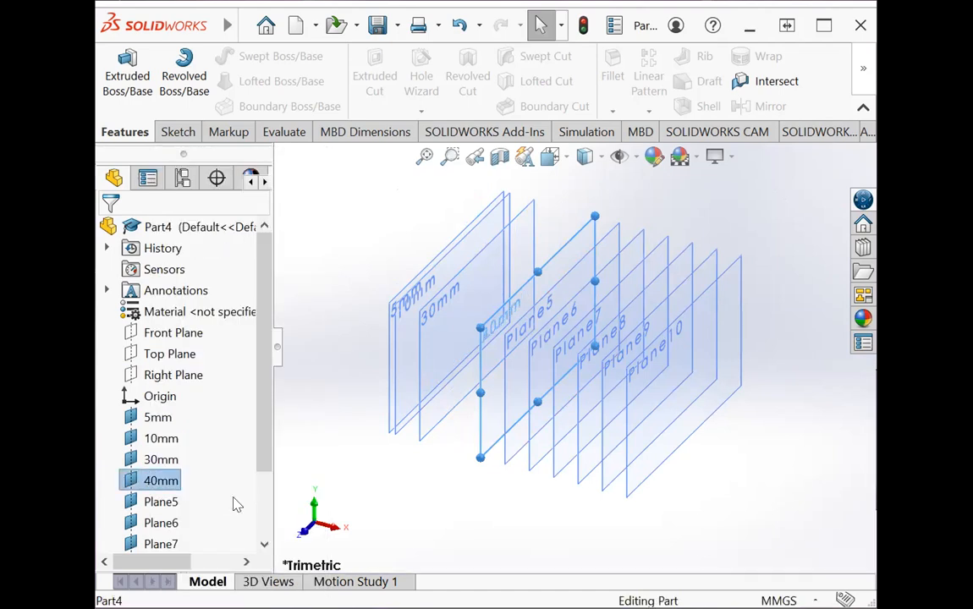
Edit the 40mm plane and set its offset from the Right Plane to 40 mm.
right_click(159, 488)
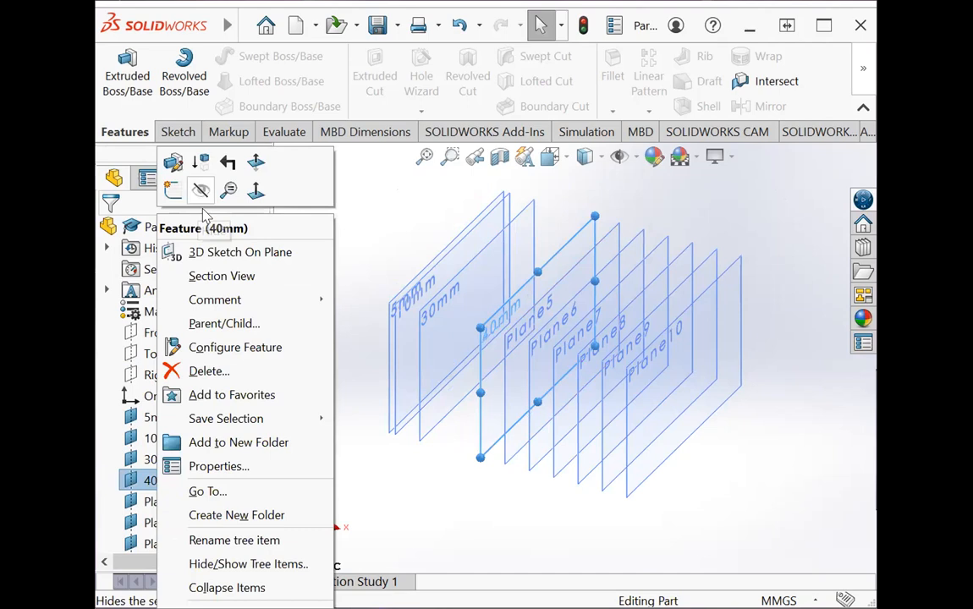
left_click(173, 167)
left_click(162, 481)
left_click_drag(141, 480, 127, 484)
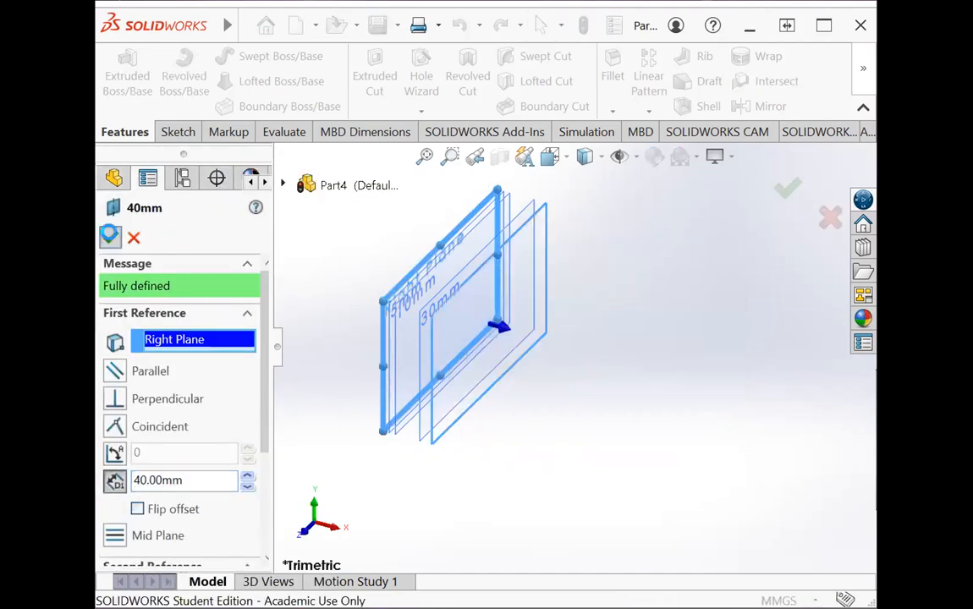
left_click(111, 238)
Edit Plane5 and set its offset from the Right Plane to 50 mm.
left_click(161, 503)
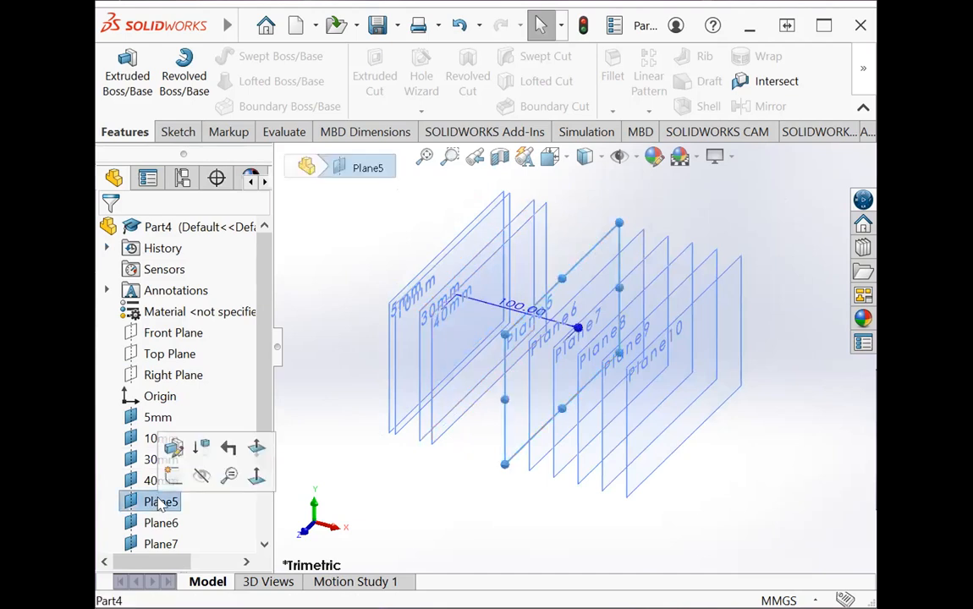
left_click(173, 449)
left_click(151, 481)
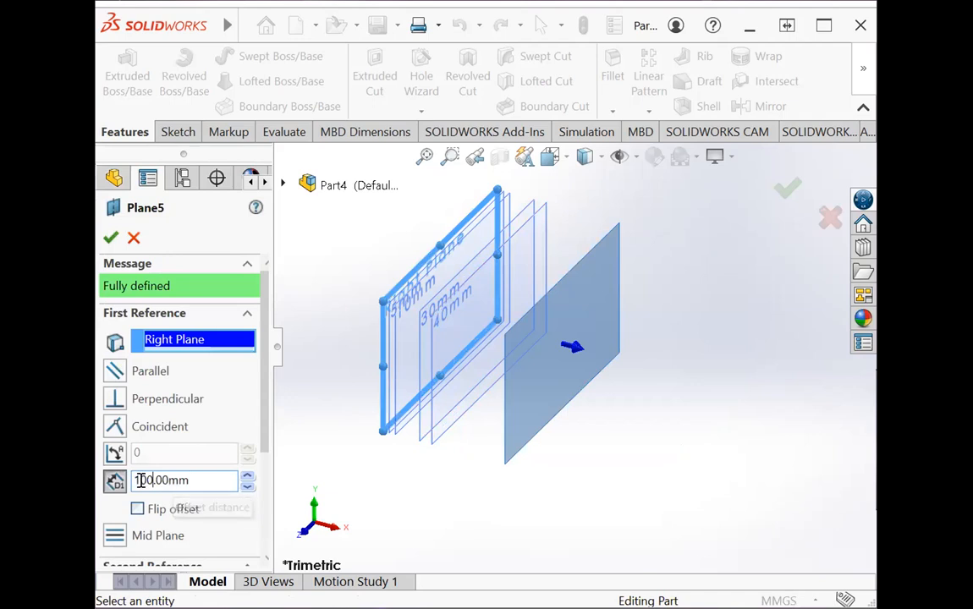
left_click_drag(147, 481, 136, 482)
type("5")
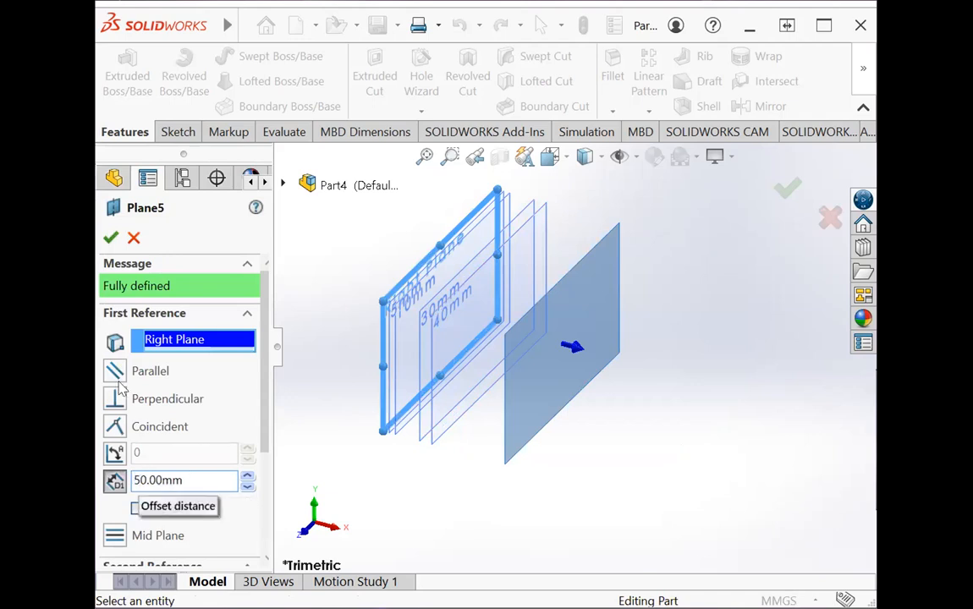
left_click(110, 238)
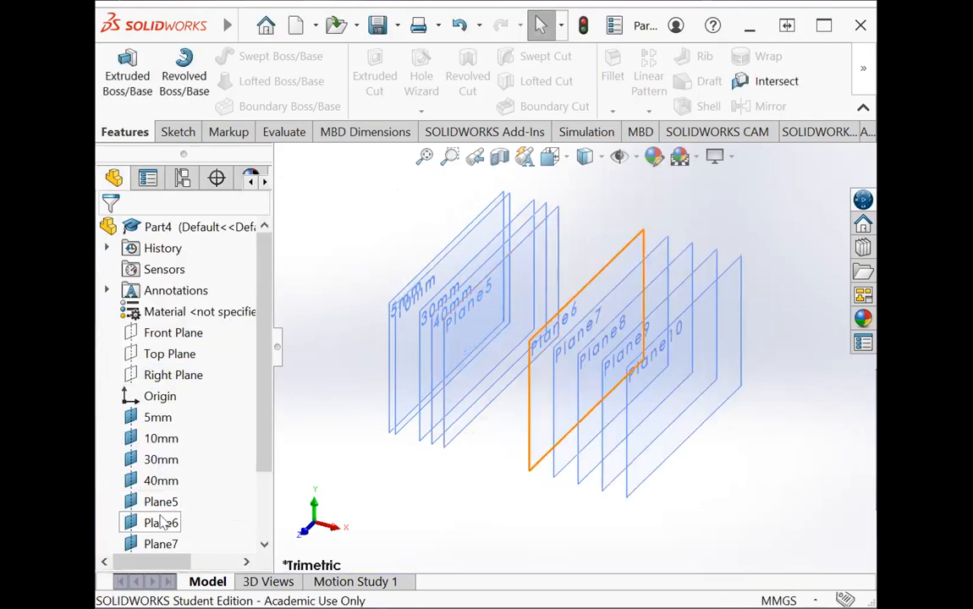
Rename Plane5 as 50mm in the feature tree.
left_click(162, 504)
right_click(161, 502)
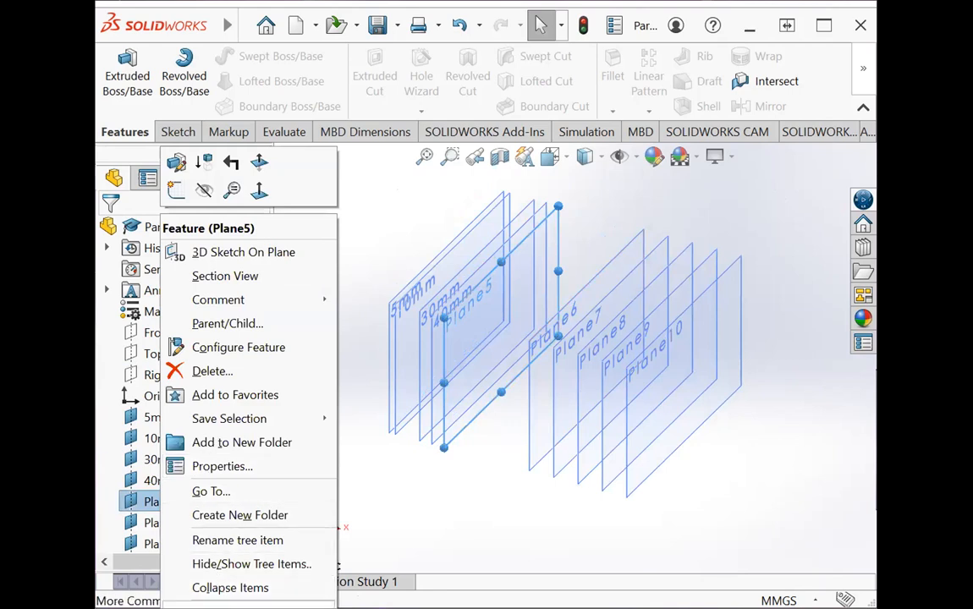
left_click(238, 540)
type("50mm")
key("Return")
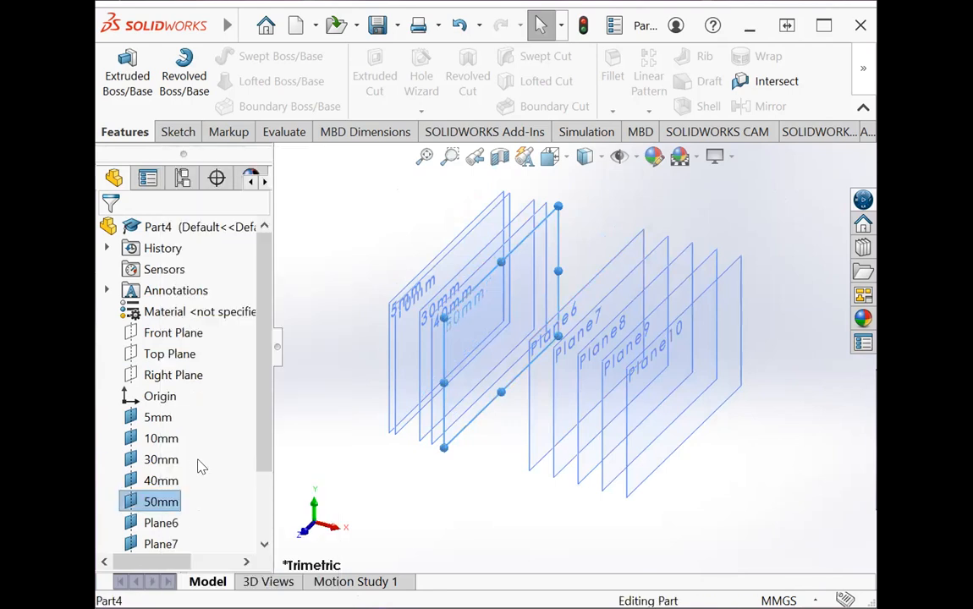
Rename Plane6 as 65mm in the feature tree.
left_click(180, 526)
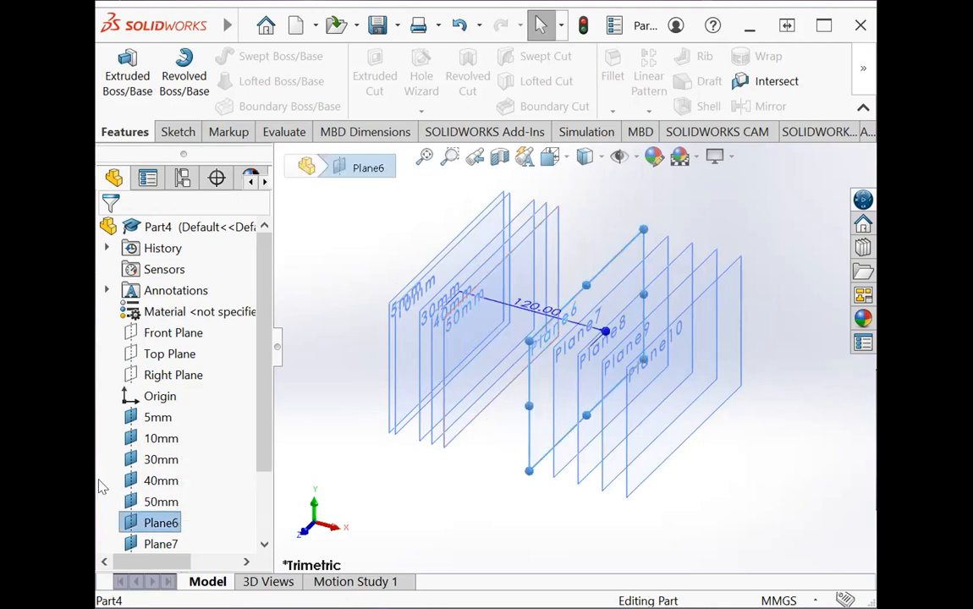
right_click(158, 526)
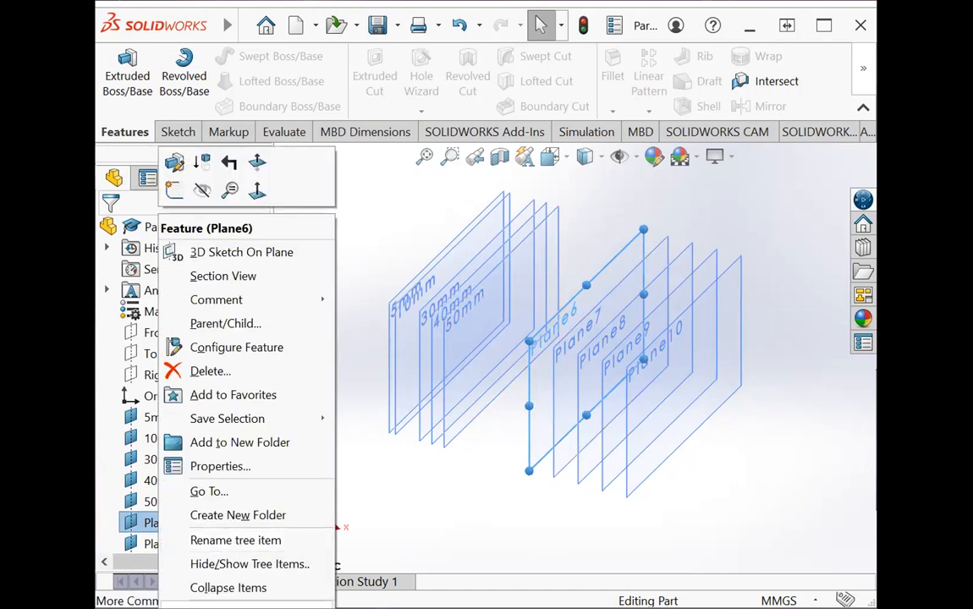
left_click(222, 538)
type("65mm")
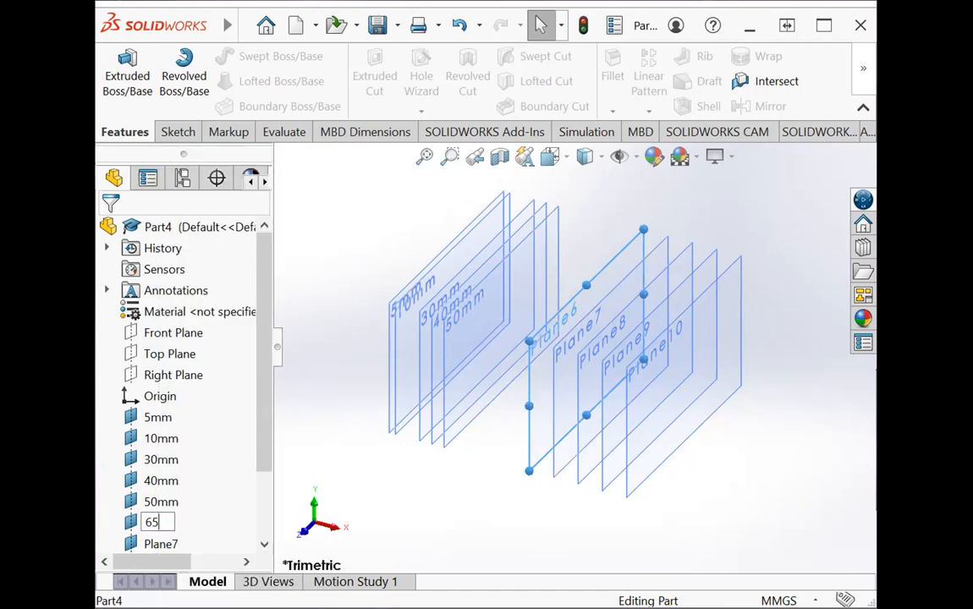
key("Return")
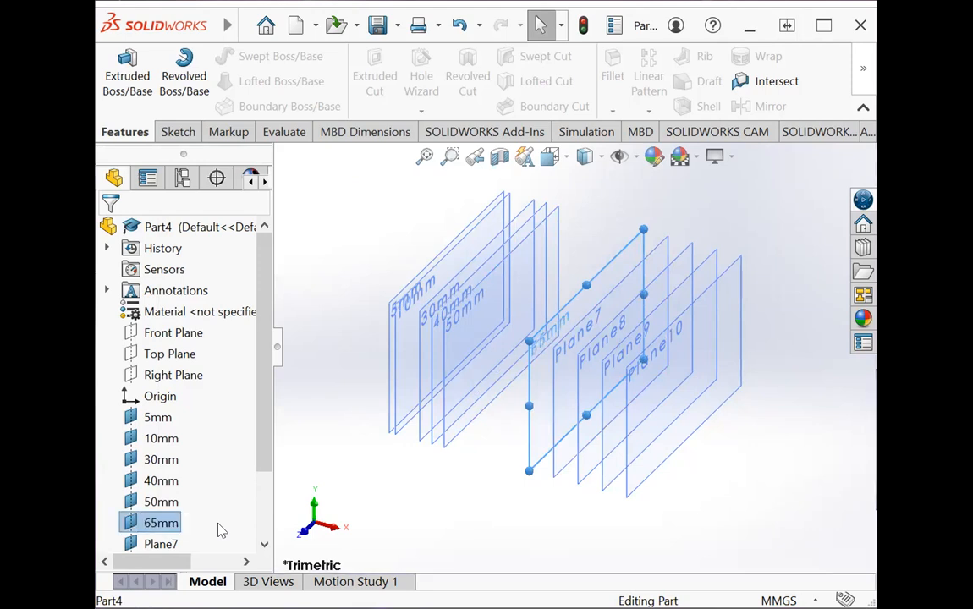
Edit the 65mm plane and set its offset from the Right Plane to 65 mm.
right_click(155, 529)
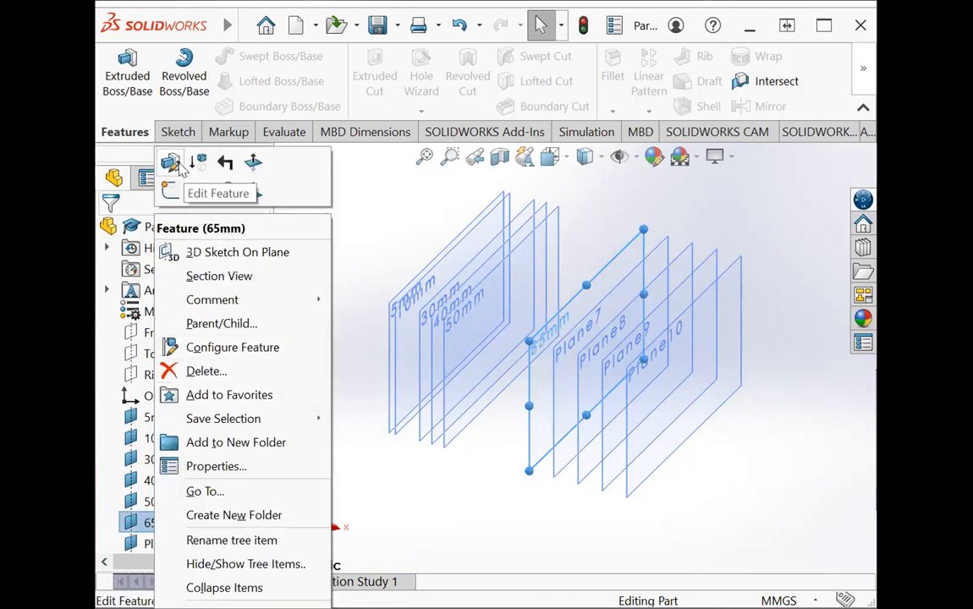
left_click(159, 482)
left_click_drag(151, 480, 119, 486)
type("65.00mm")
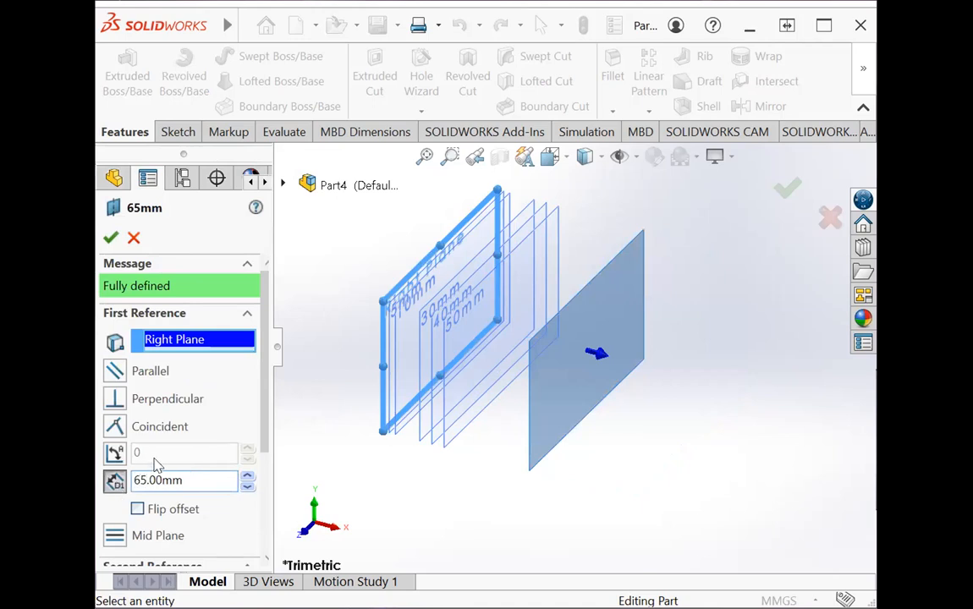
left_click(110, 238)
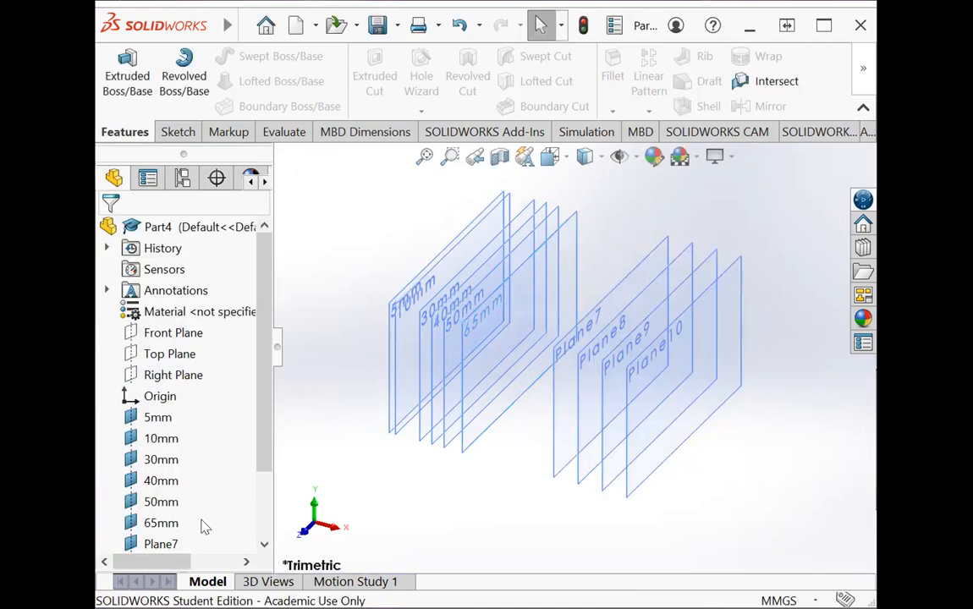
Rename Plane7 as 75mm in the feature tree.
left_click_drag(263, 459, 268, 490)
left_click(161, 502)
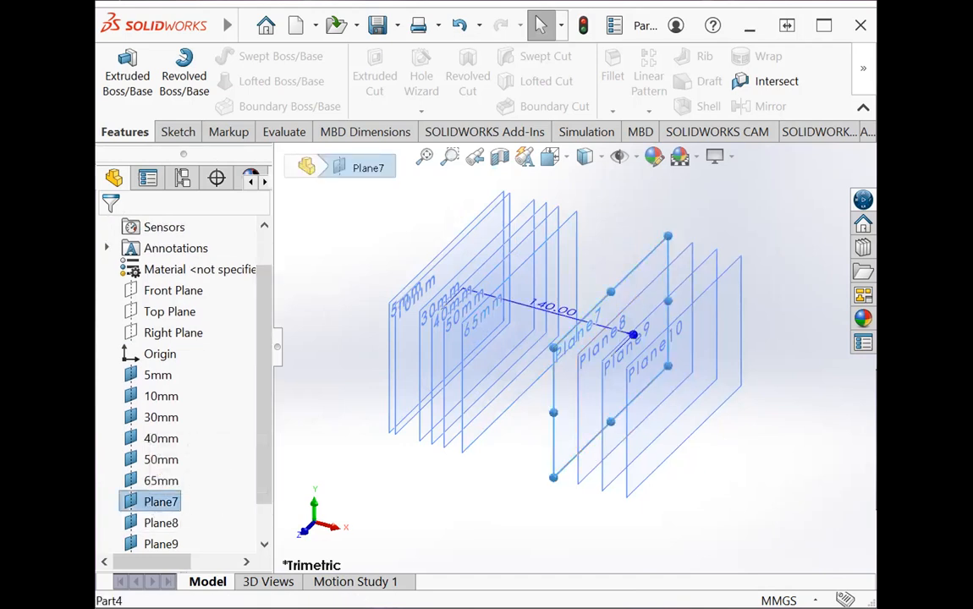
right_click(162, 502)
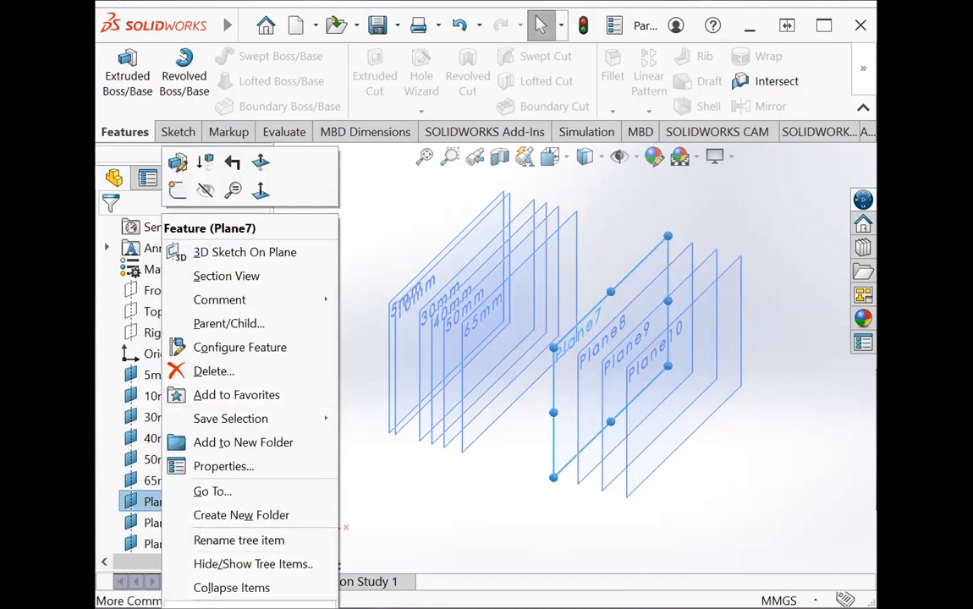
key("F2")
type("75mm")
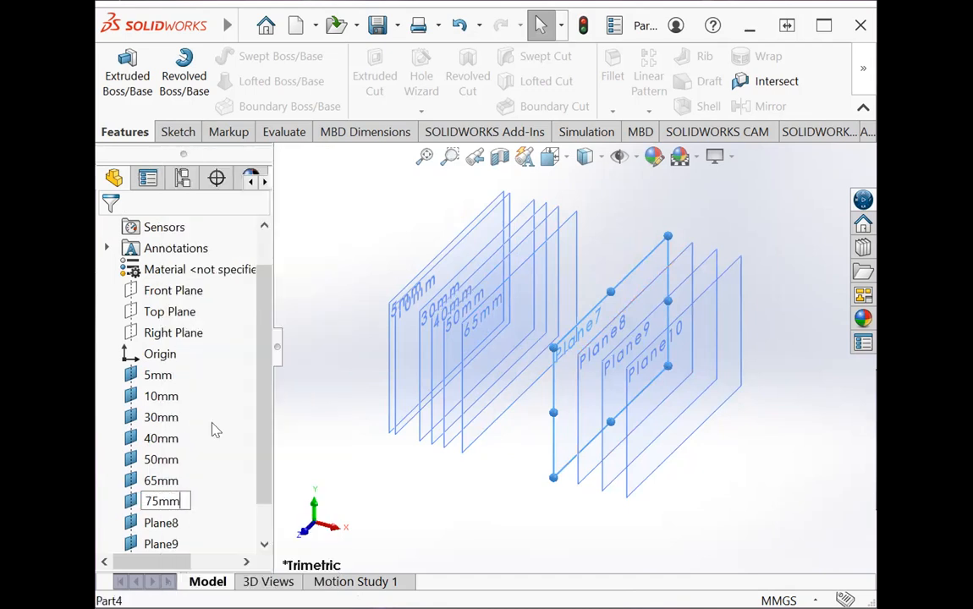
key("Return")
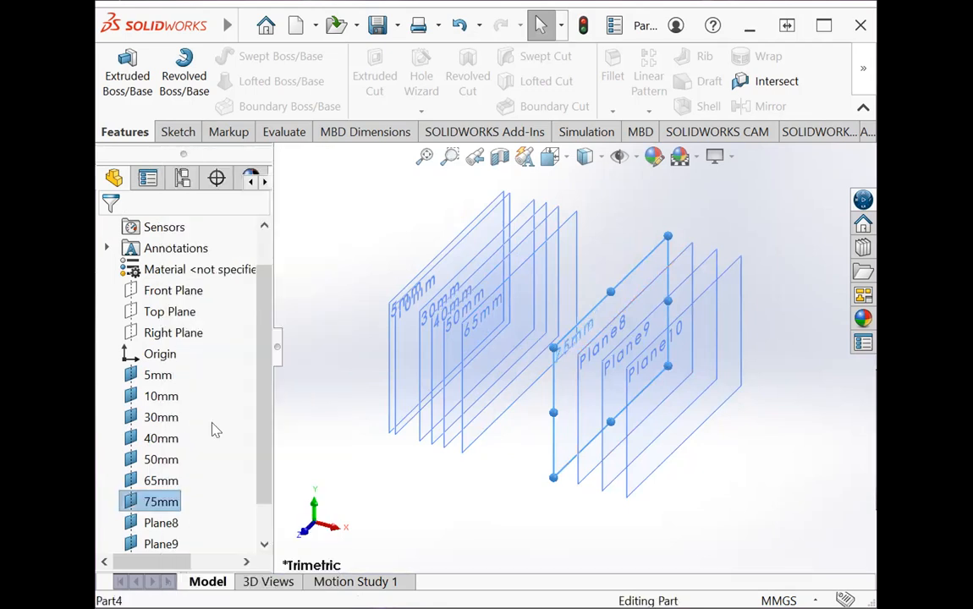
Edit the 75mm plane and set its offset from the Right Plane to 75 mm.
right_click(152, 506)
left_click(169, 163)
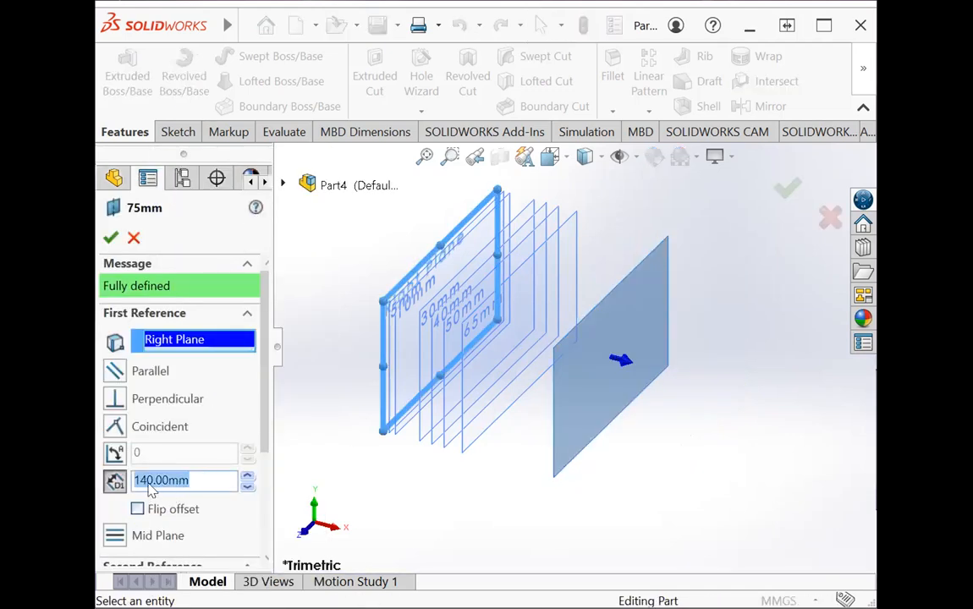
double_click(135, 480)
type("75")
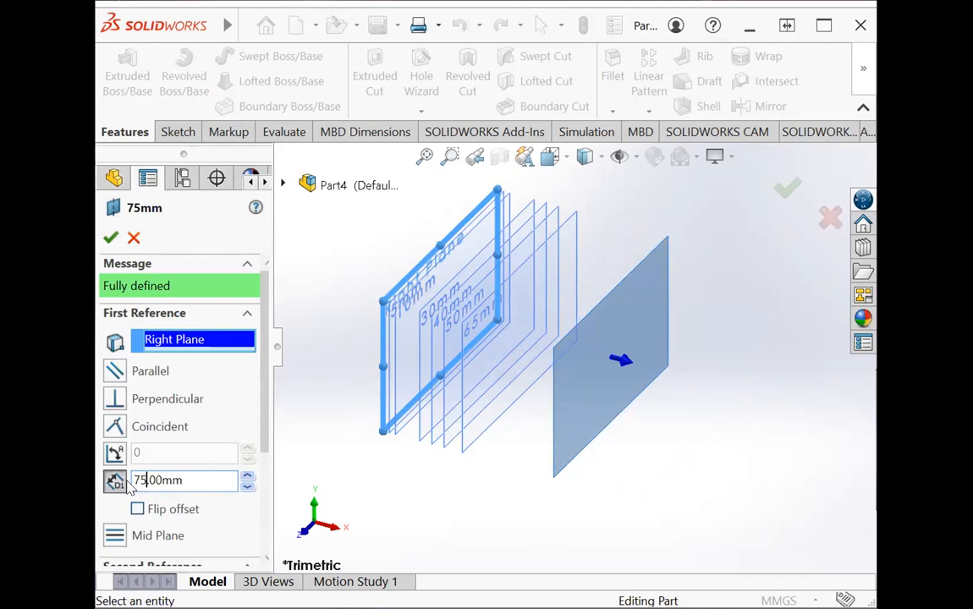
left_click(110, 238)
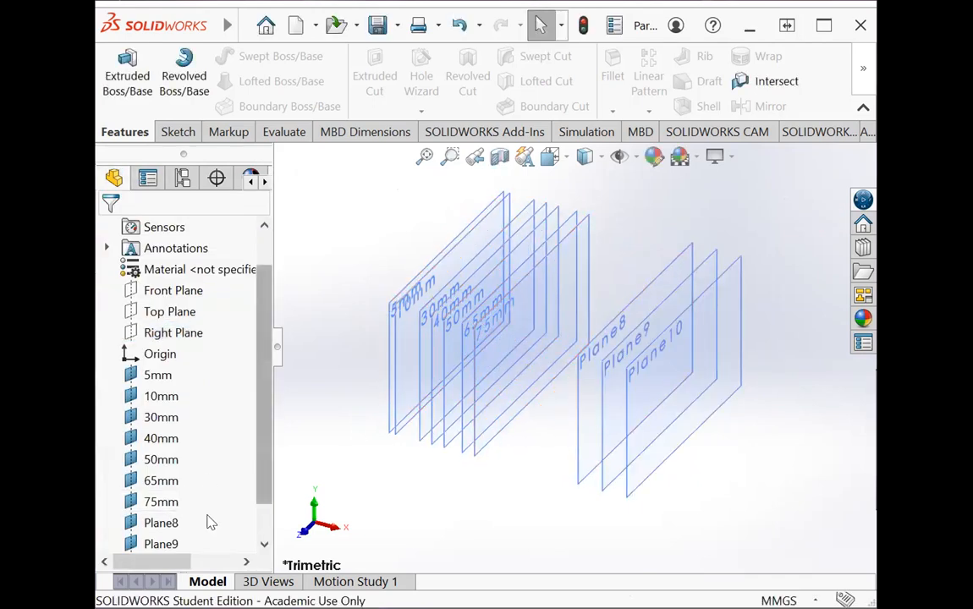
Rename Plane8 as 85mm in the feature tree.
left_click(159, 524)
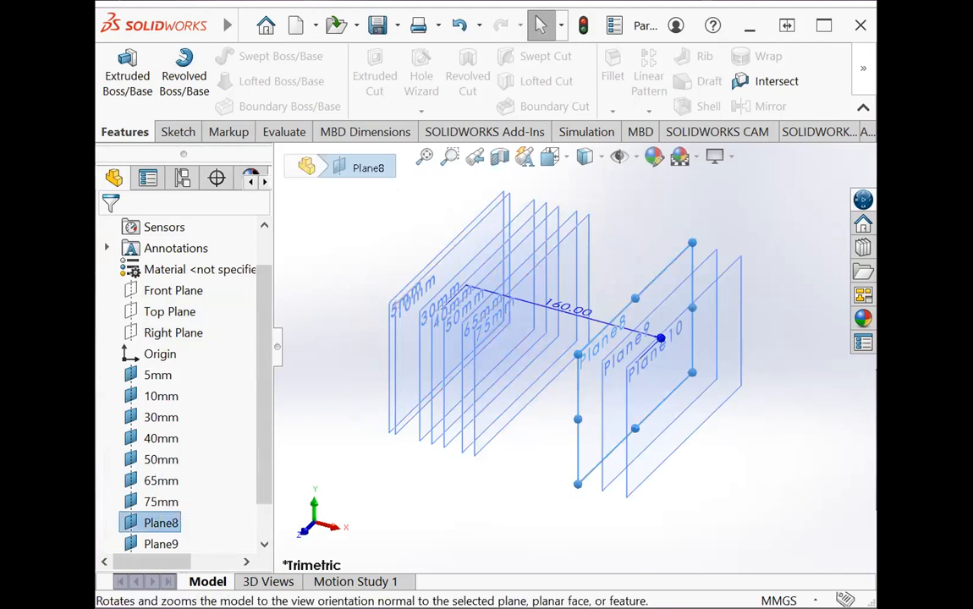
right_click(174, 526)
left_click(254, 583)
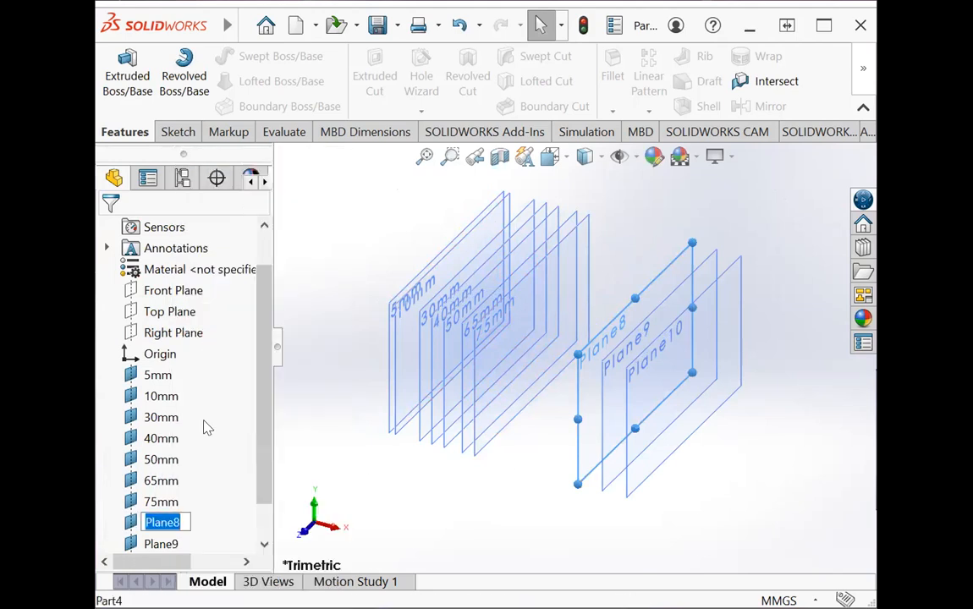
type("85mm")
key("Return")
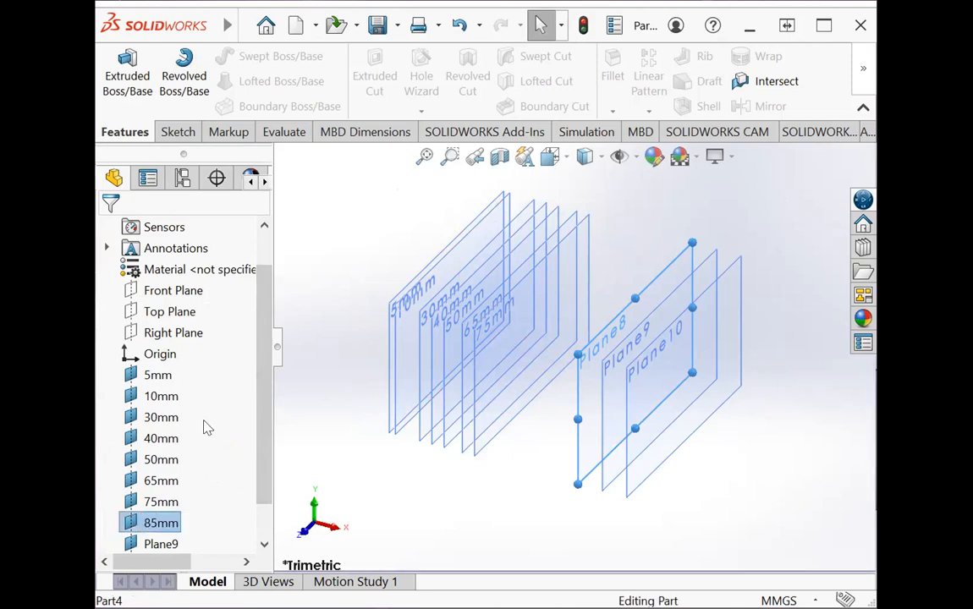
Edit the 85mm plane and set its offset from the Right Plane to 85 mm.
right_click(161, 524)
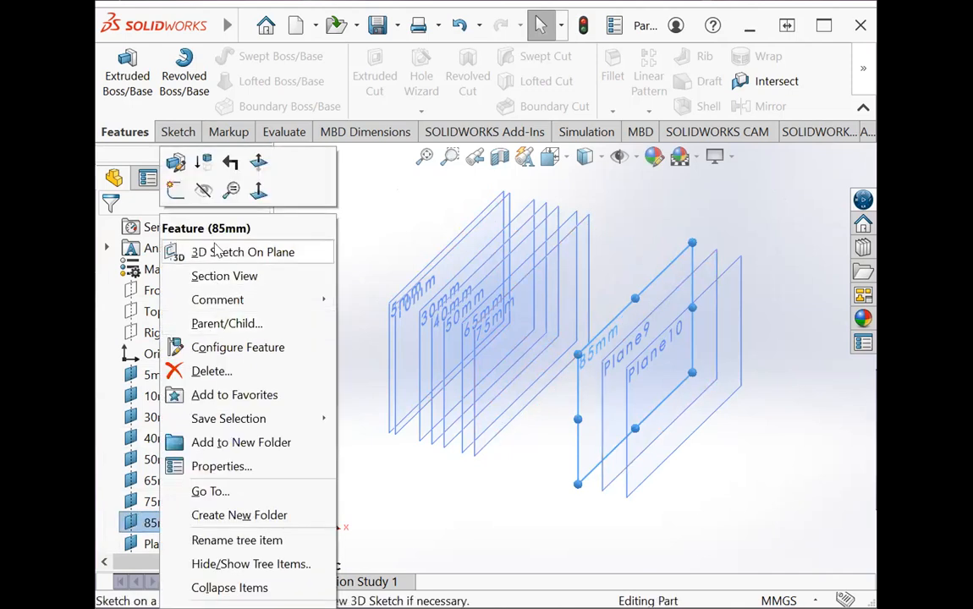
left_click(175, 162)
type("85")
key("Return")
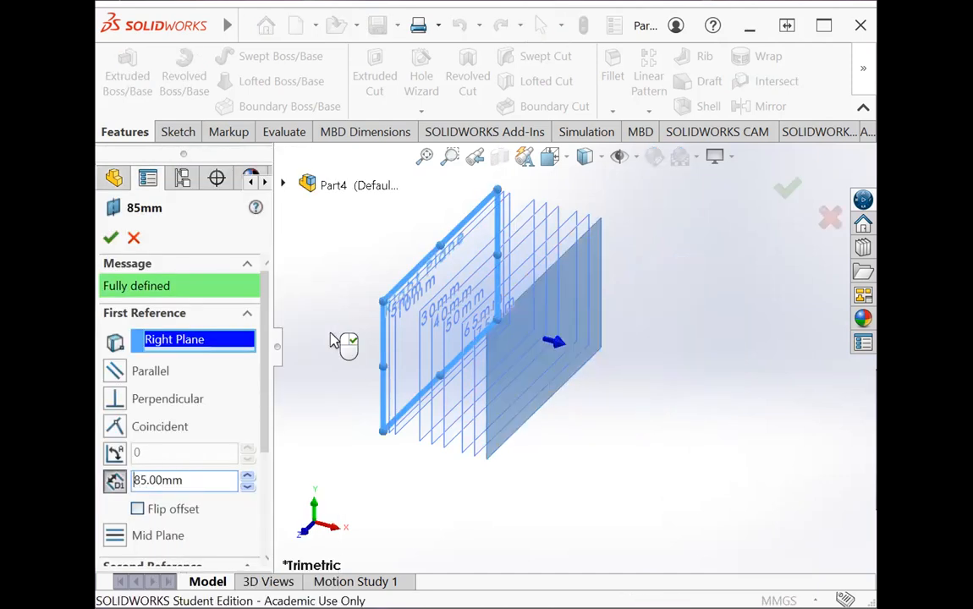
Accept the 85mm plane, and edit Plane9 to set its offset from the Right Plane to 95 mm.
left_click(111, 238)
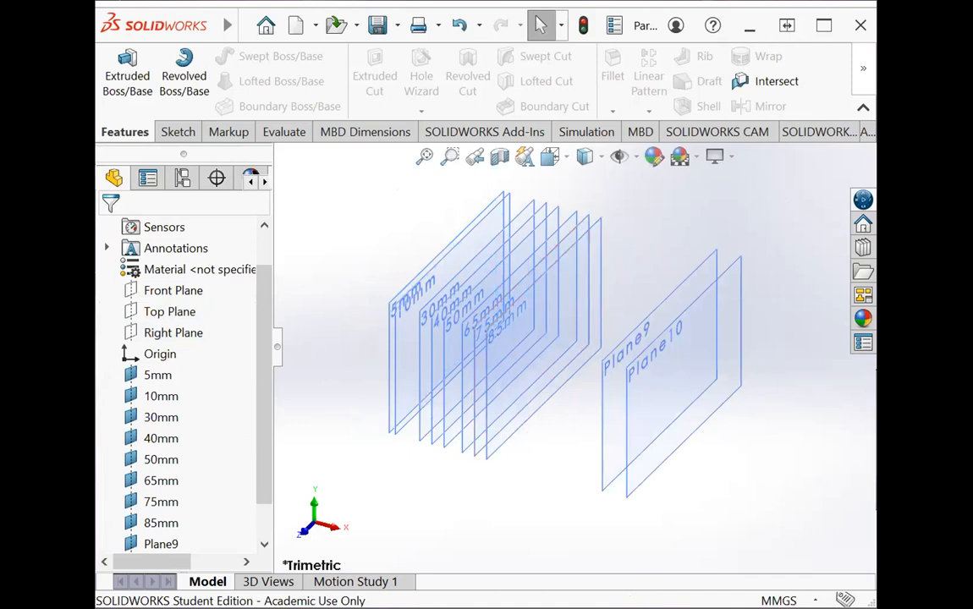
left_click(161, 544)
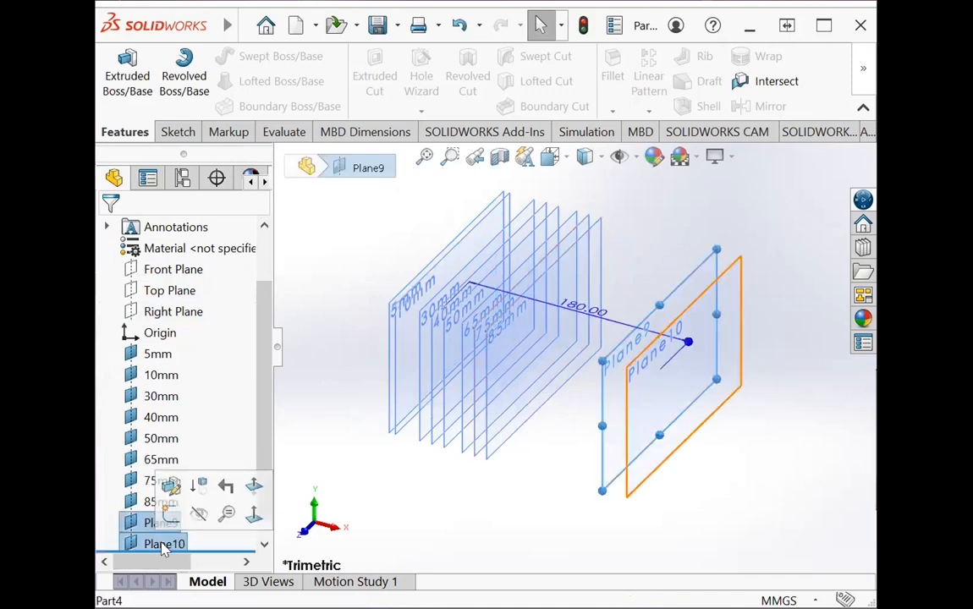
left_click(170, 485)
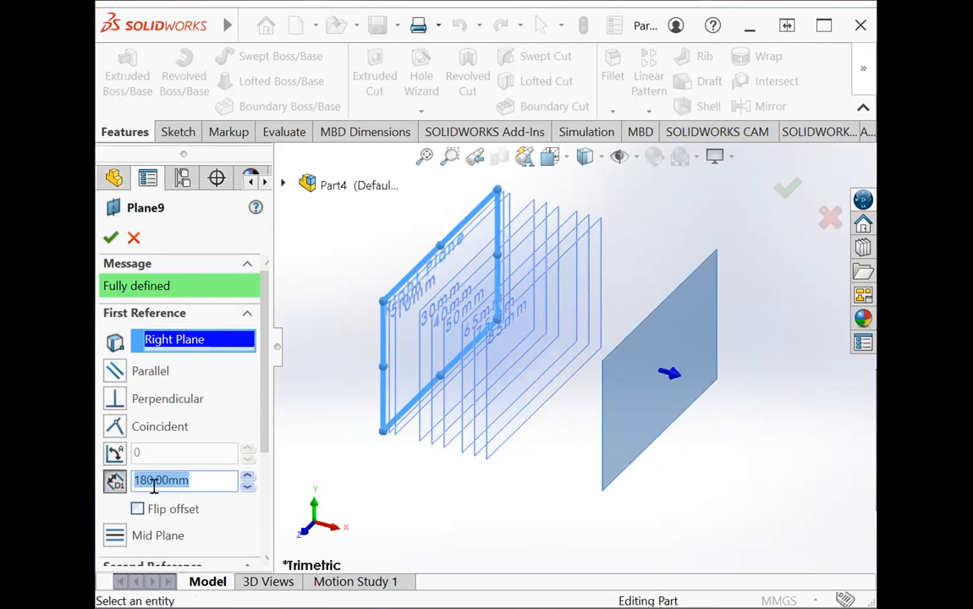
left_click(149, 480)
left_click_drag(149, 480, 131, 482)
type("95")
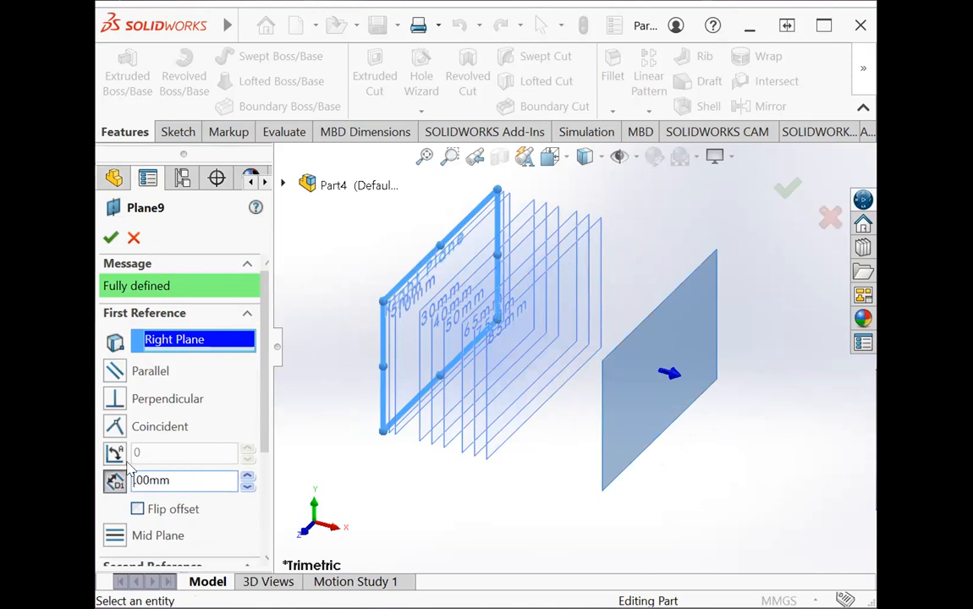
left_click(110, 238)
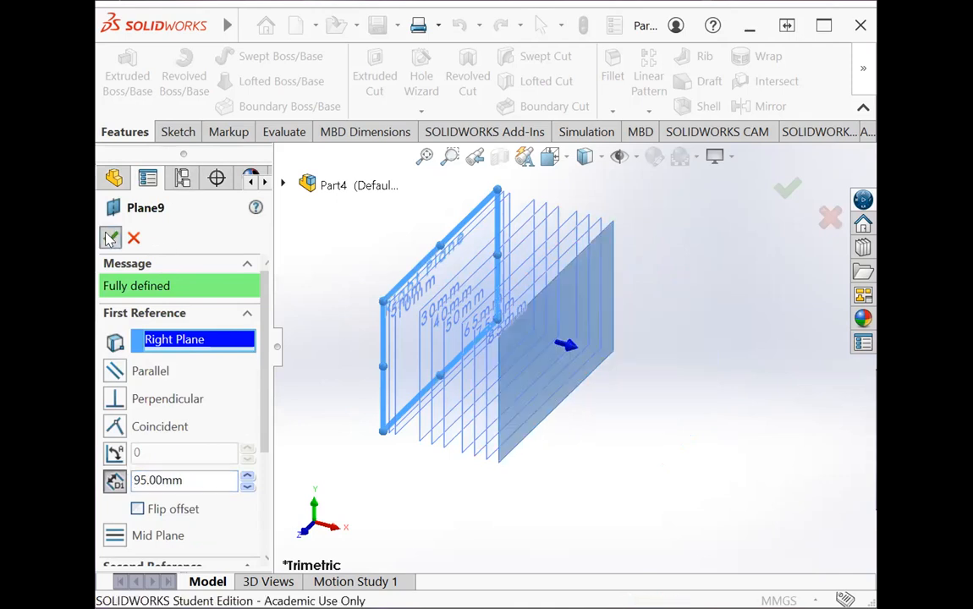
Rename Plane9 as 95mm in the feature tree.
left_click(163, 502)
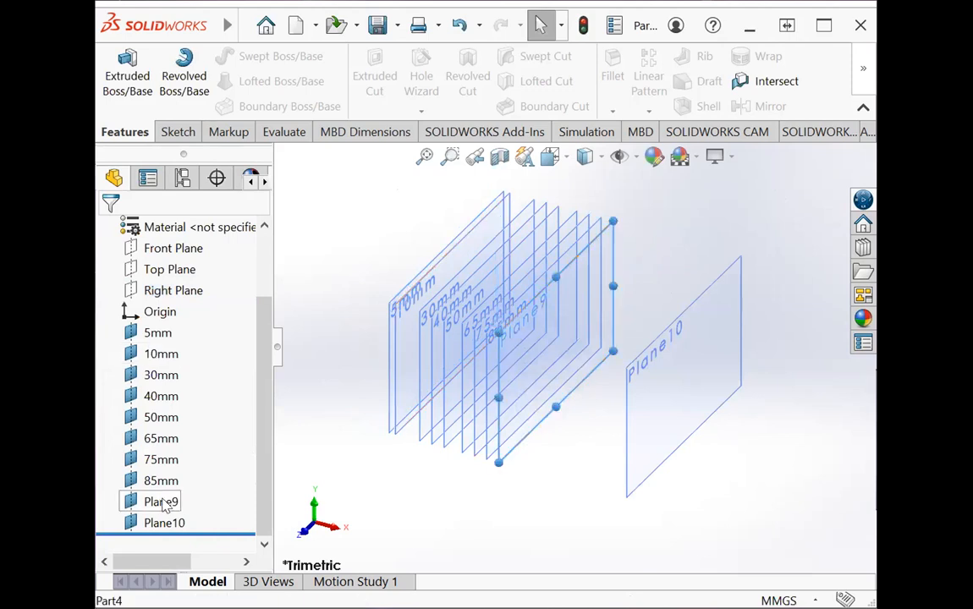
right_click(164, 502)
left_click(239, 540)
type("95mm")
key("Return")
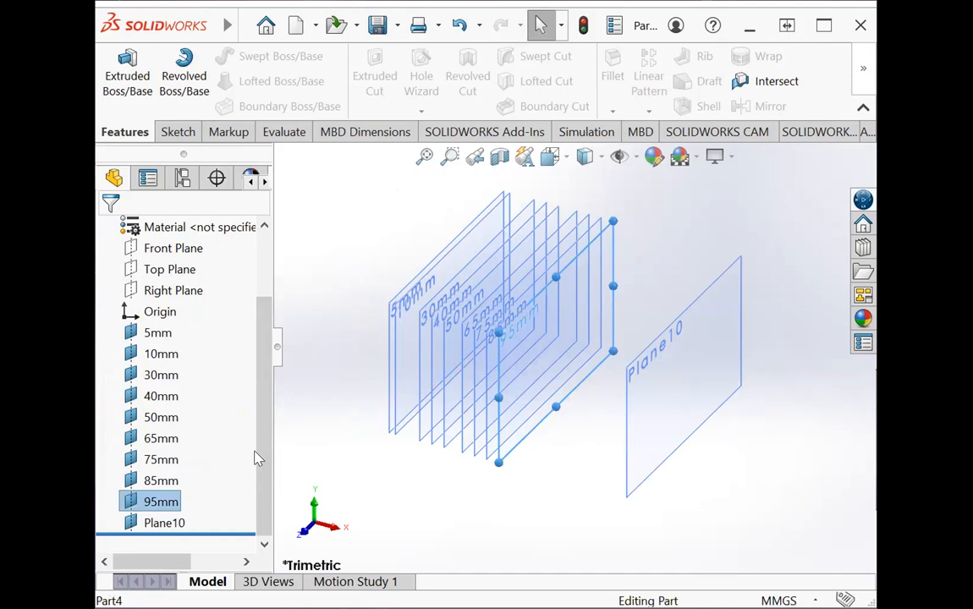
Edit Plane10 and set its offset from the Right Plane to 115 mm.
left_click(164, 523)
left_click(207, 476)
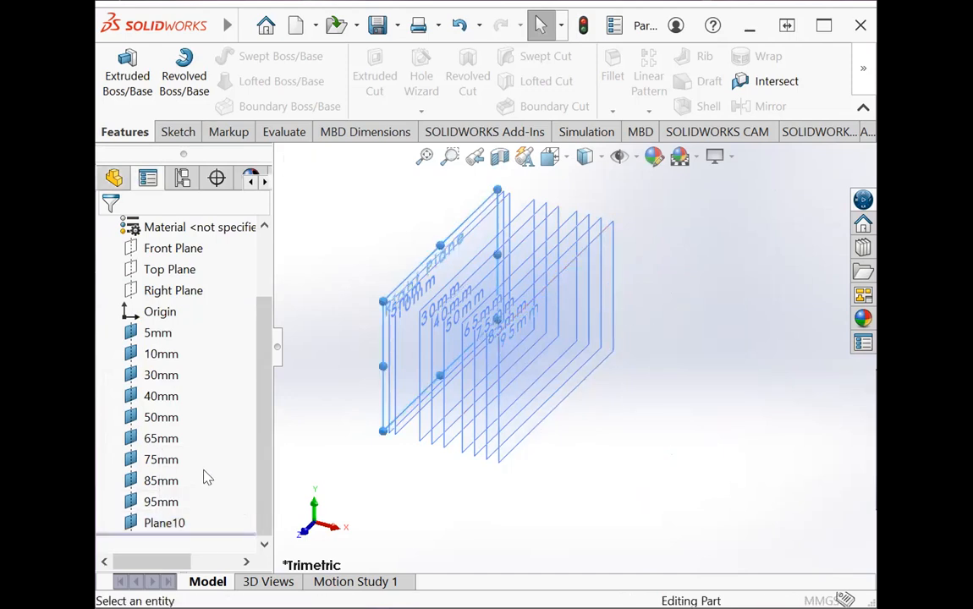
left_click_drag(151, 480, 133, 483)
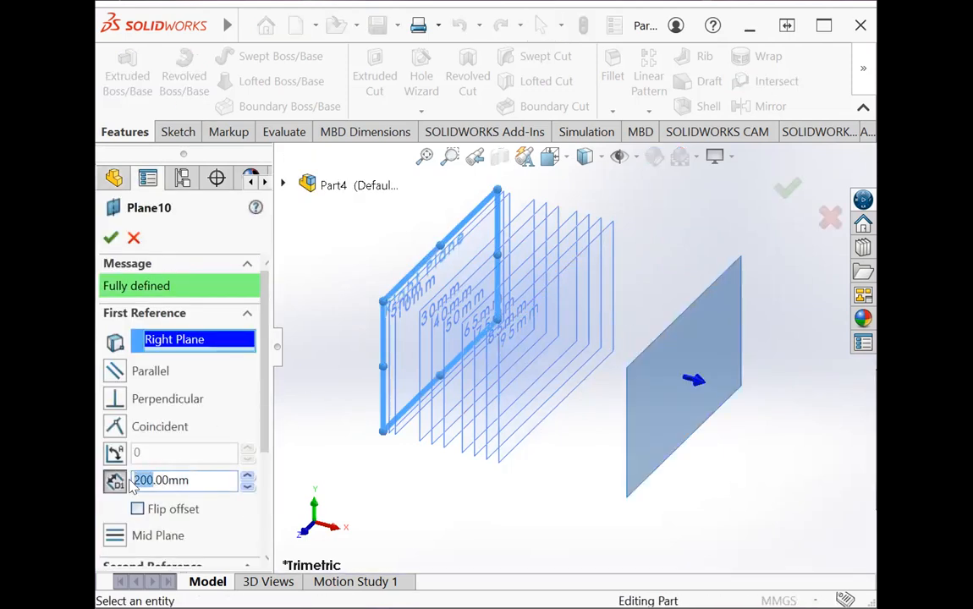
type("115")
left_click(114, 282)
key("Return")
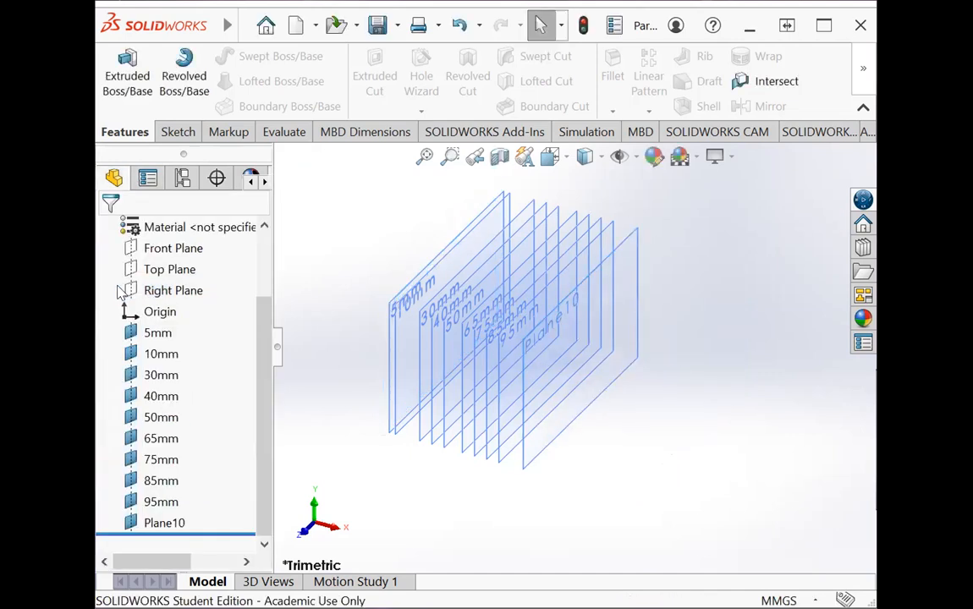
left_click(164, 523)
left_click(183, 471)
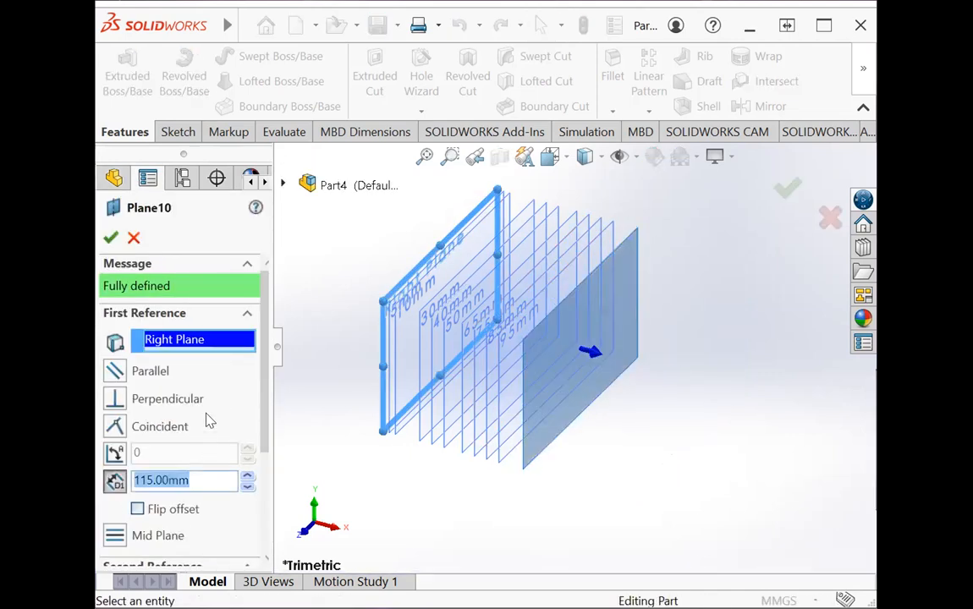
left_click(110, 237)
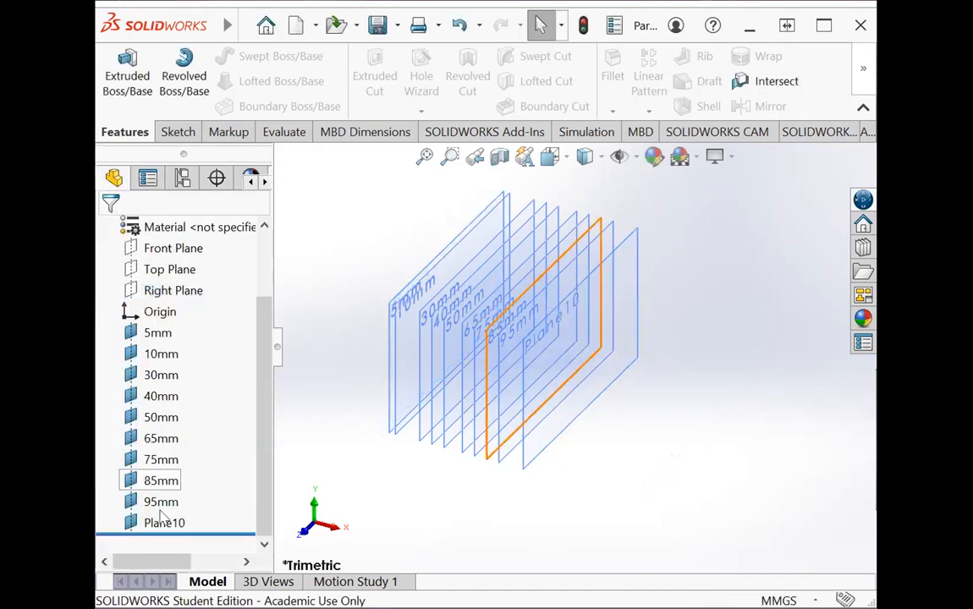
Rename Plane10 as 115mm in the feature tree.
right_click(161, 522)
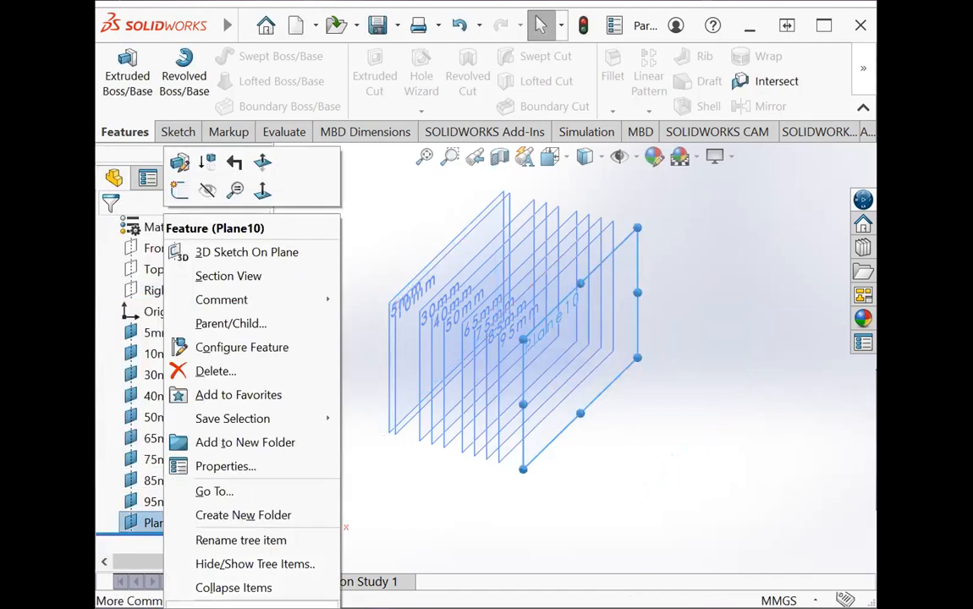
key("F2")
type("1")
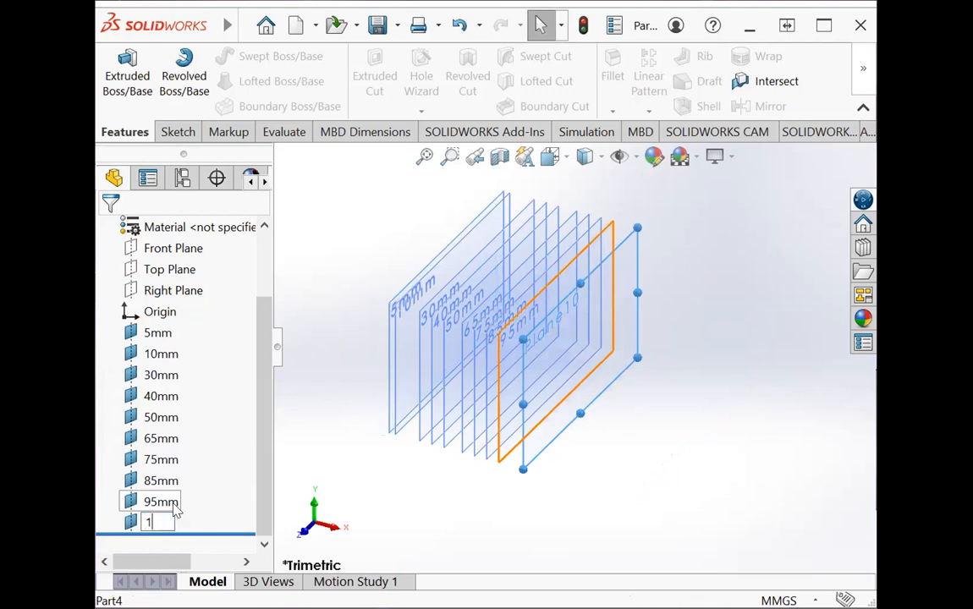
type("15mm")
key("Return")
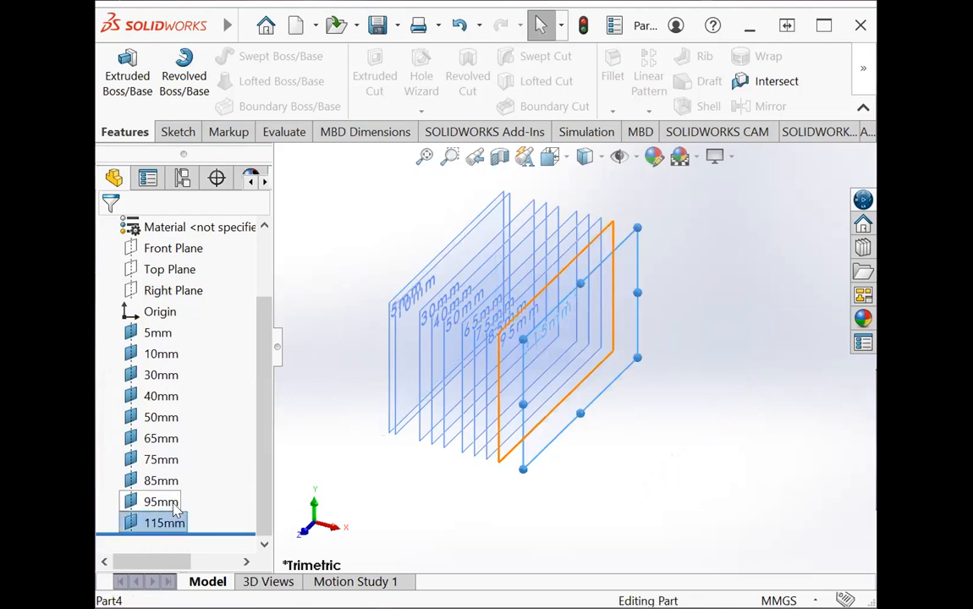
left_click(548, 416)
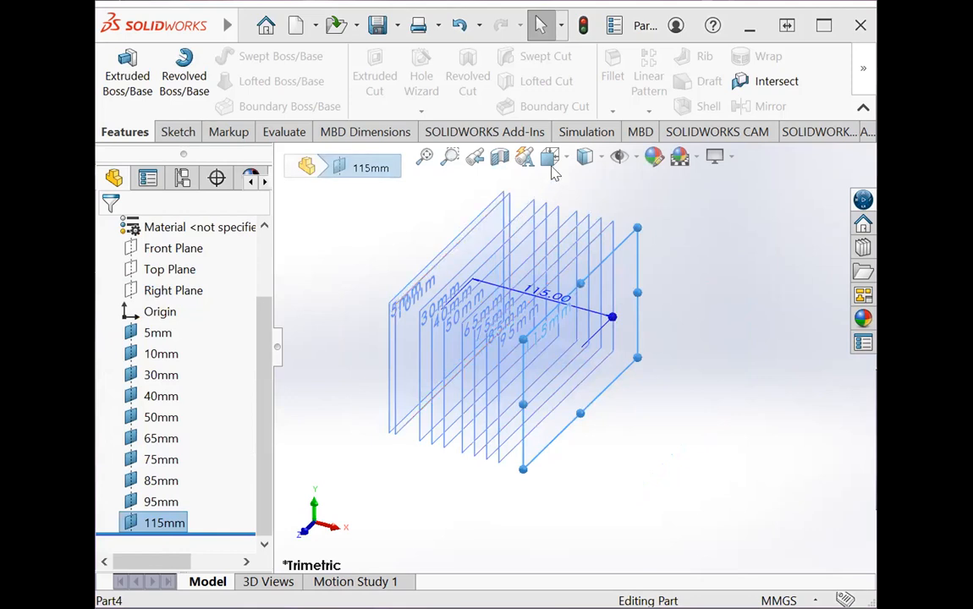
key("ctrl+1")
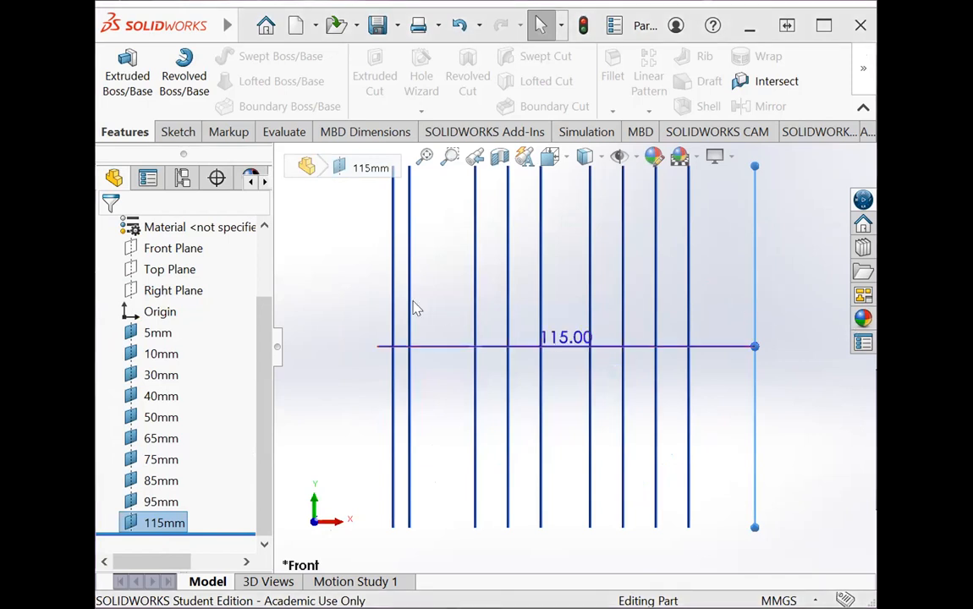
left_click(178, 132)
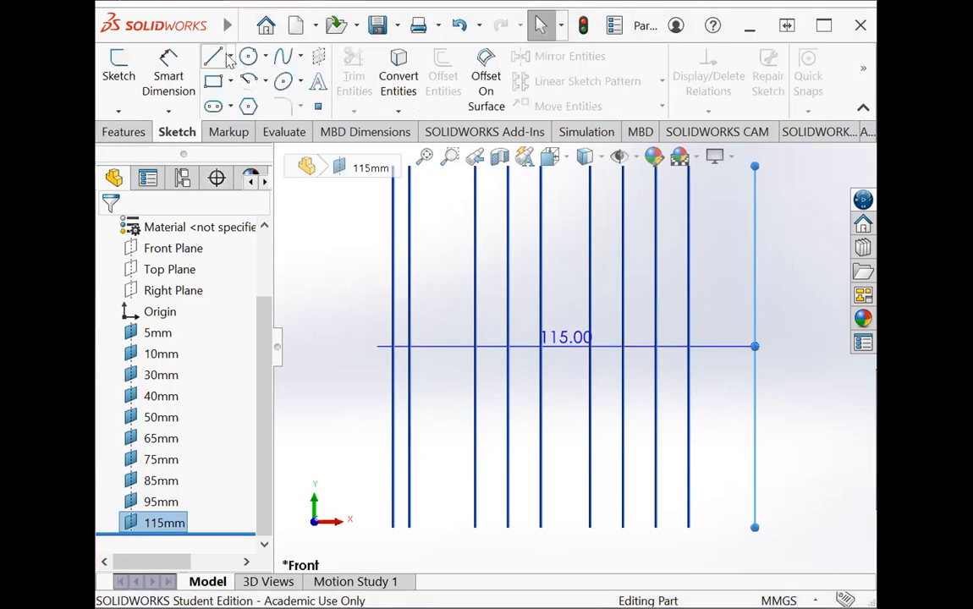
left_click(230, 56)
left_click(241, 106)
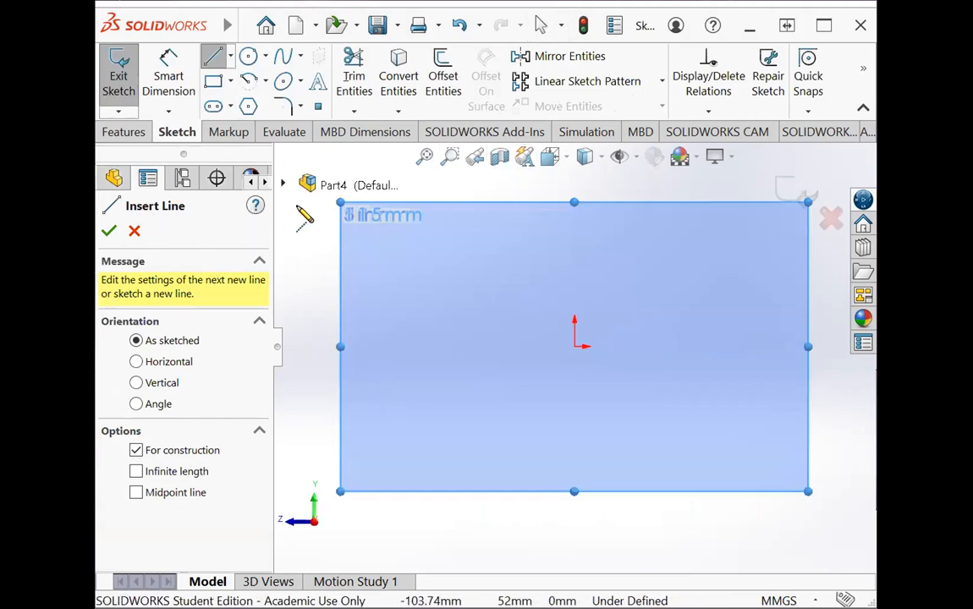
left_click(283, 183)
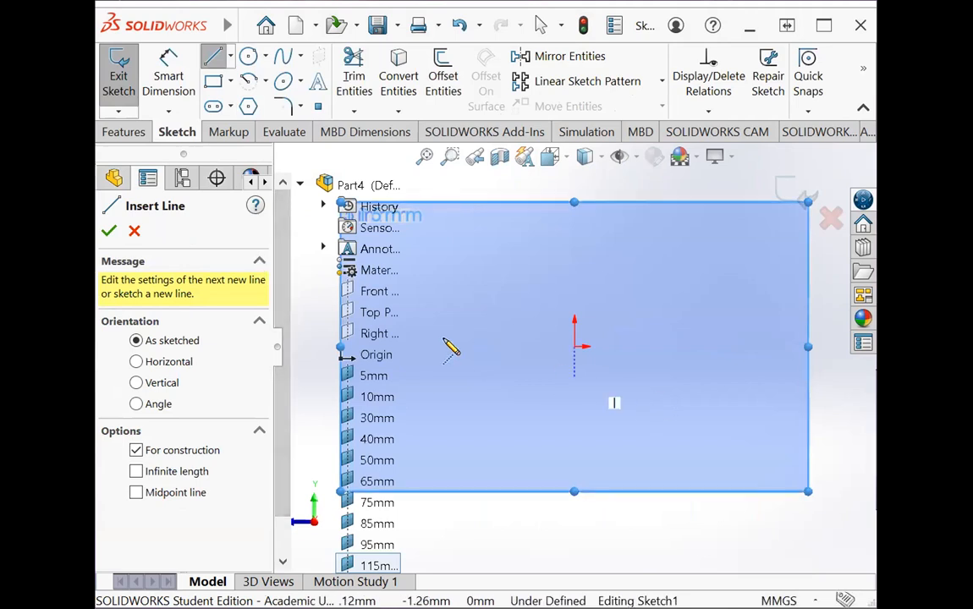
left_click(134, 230)
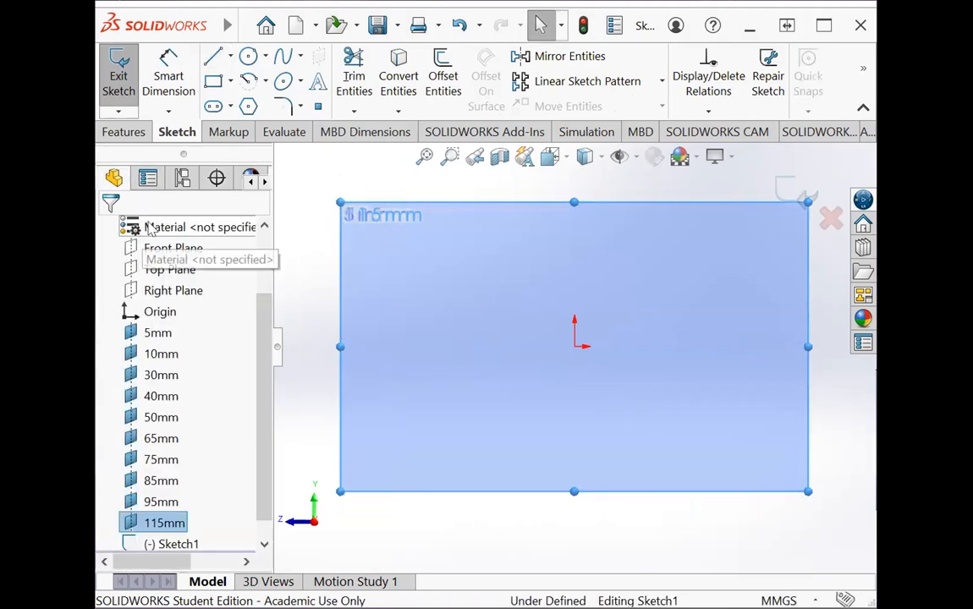
left_click(121, 78)
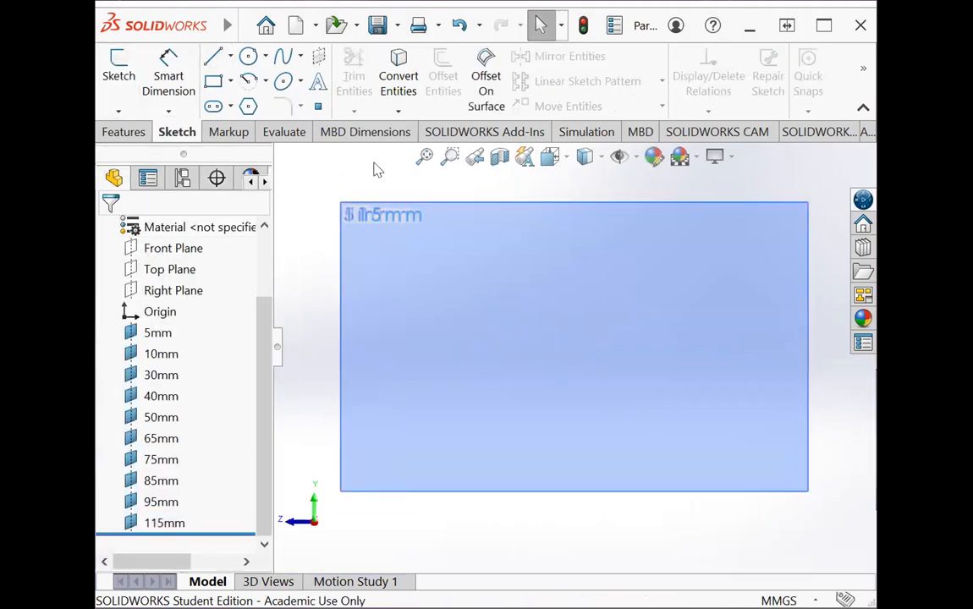
In Front view, start a sketch on the Front Plane and draw a horizontal centerline from the origin to beyond the 115mm plane.
left_click(550, 158)
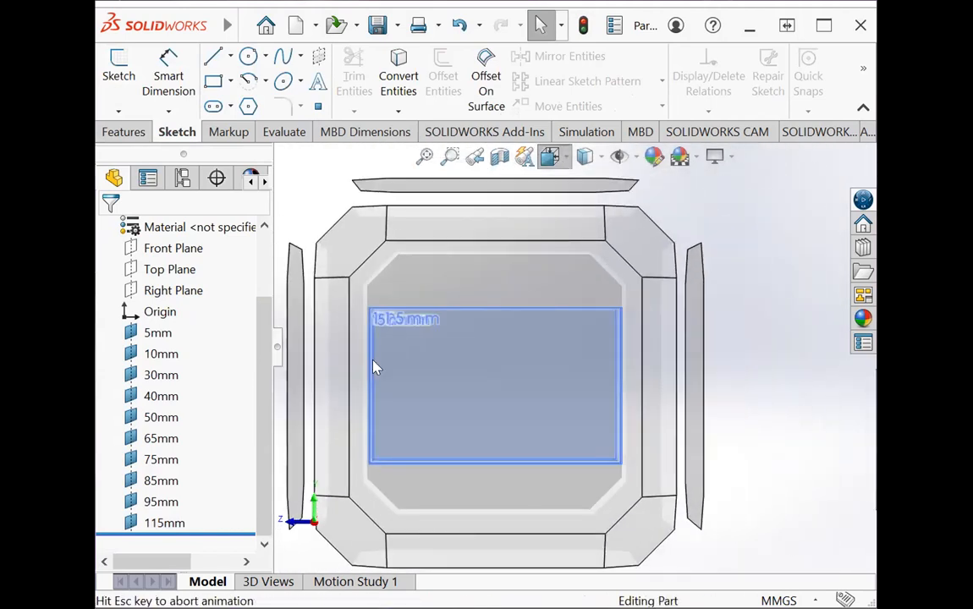
left_click(321, 398)
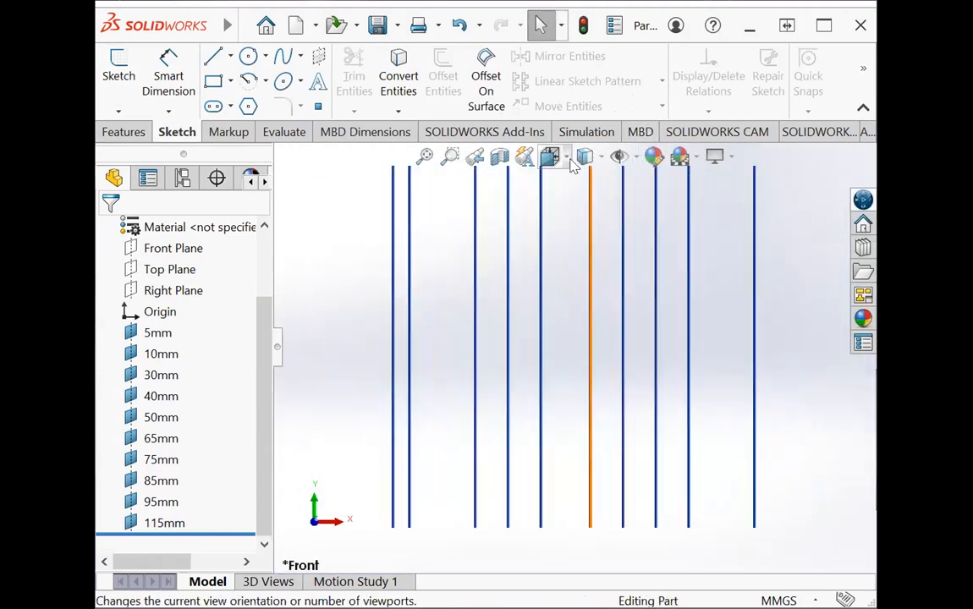
left_click(552, 157)
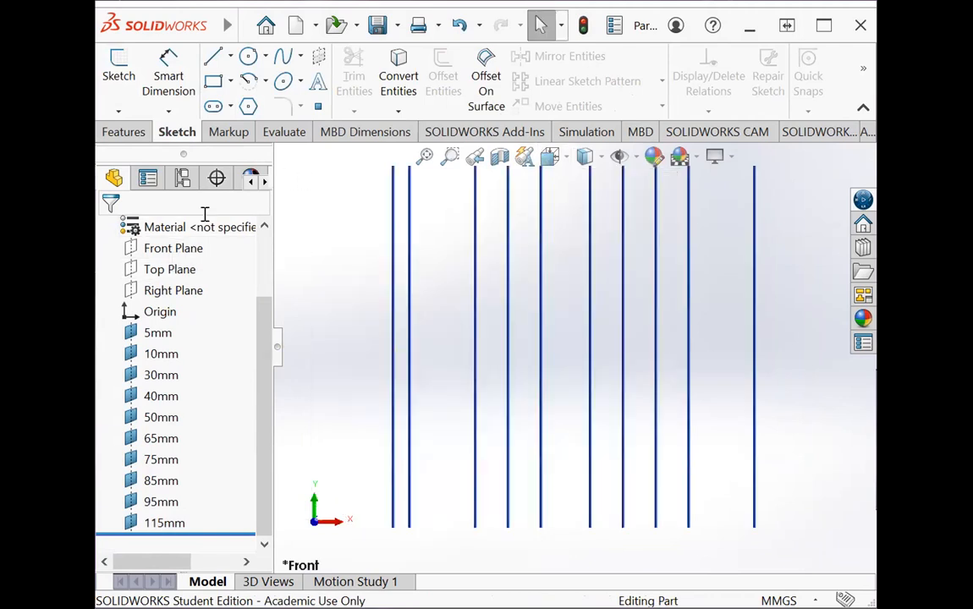
left_click(173, 249)
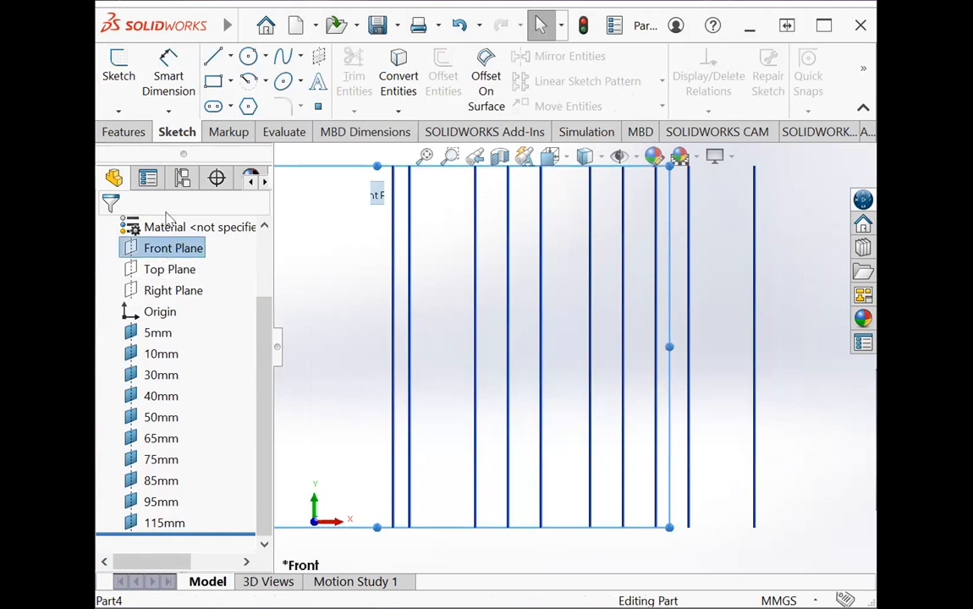
left_click(118, 66)
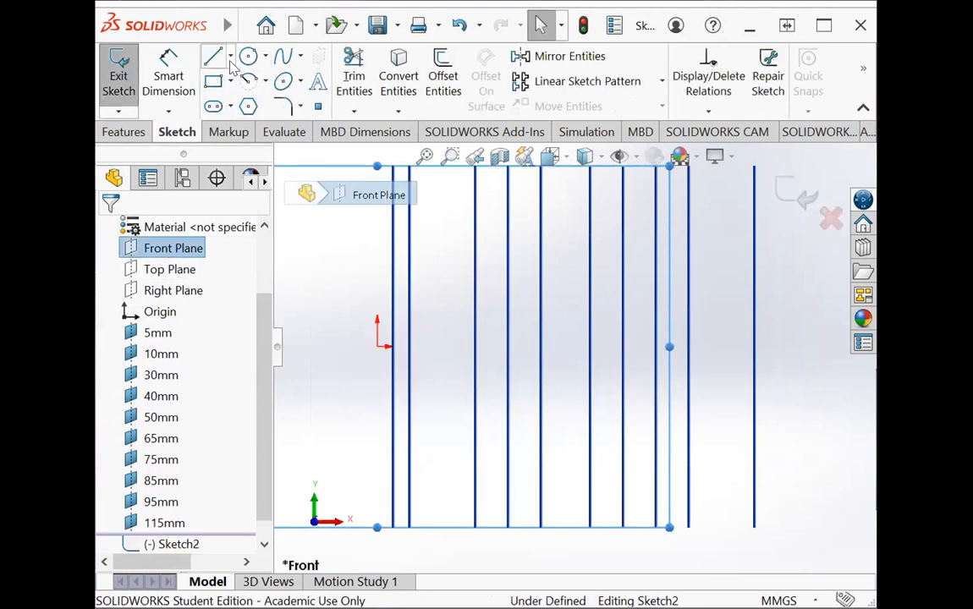
left_click(230, 56)
left_click(255, 102)
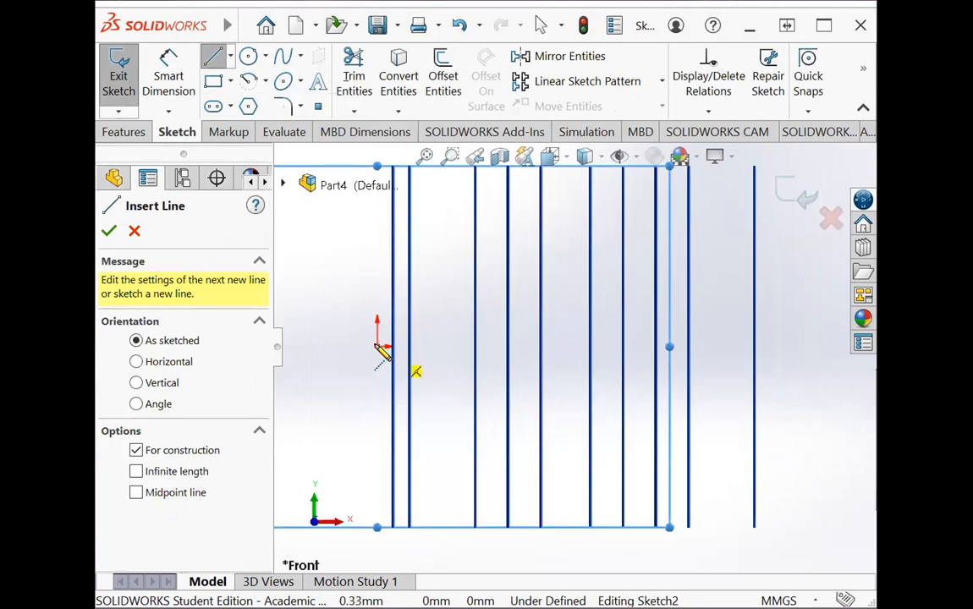
left_click(377, 345)
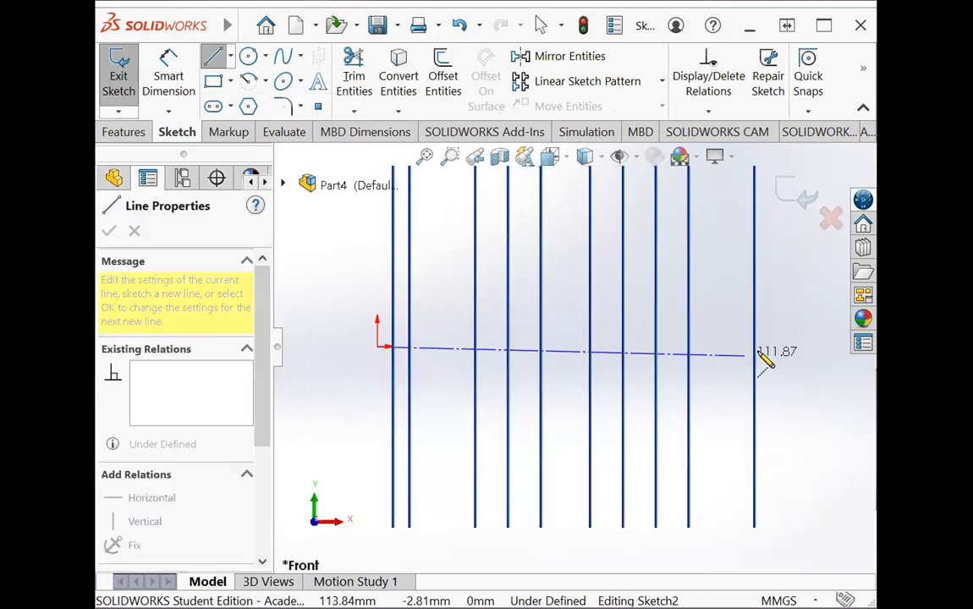
left_click(806, 347)
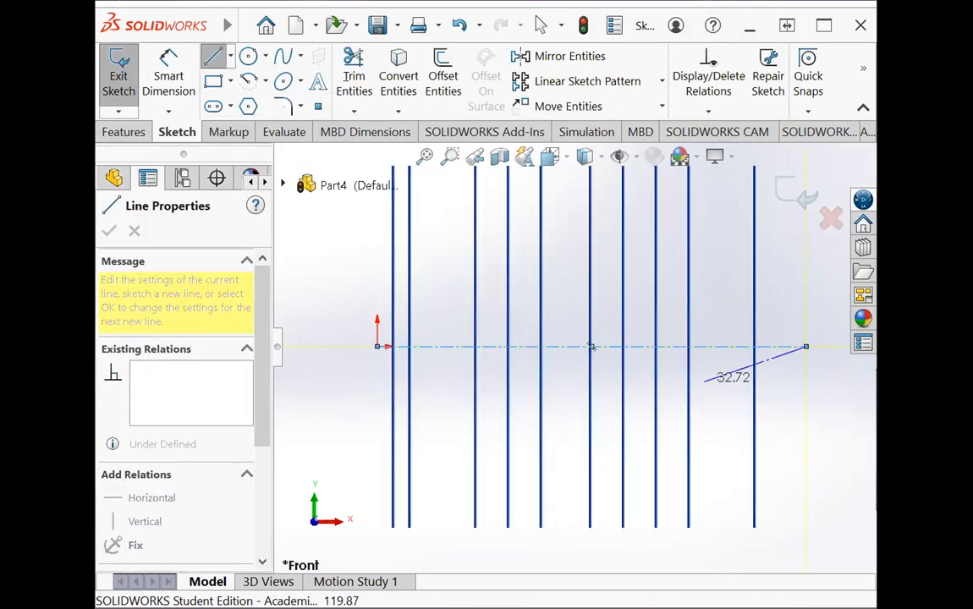
key("Escape")
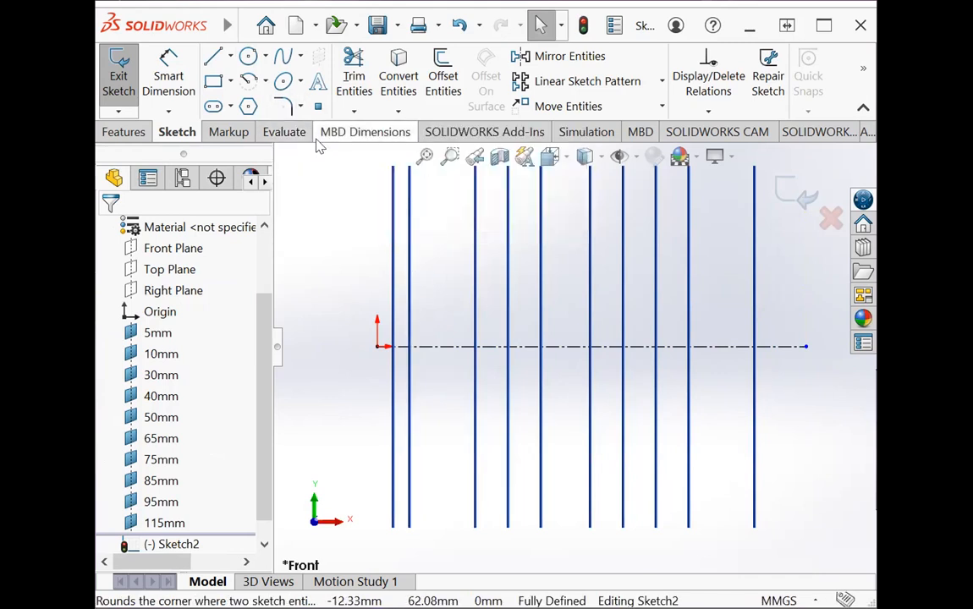
Draw a three-point spline from the 10mm plane, about 47 mm above the centerline, through the centerline's midpoint to about 50 mm below it, beyond the 115mm plane.
left_click(301, 57)
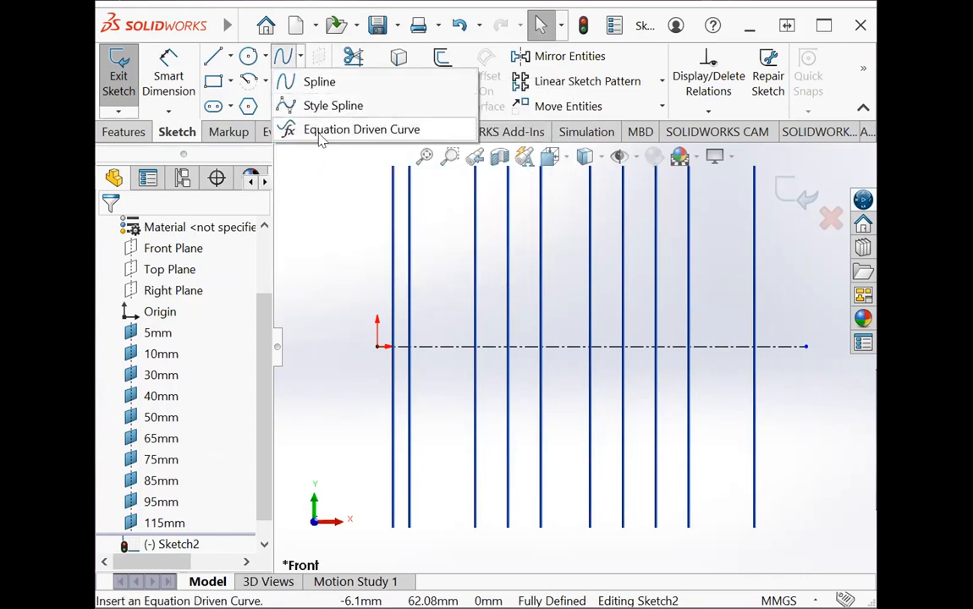
left_click(317, 84)
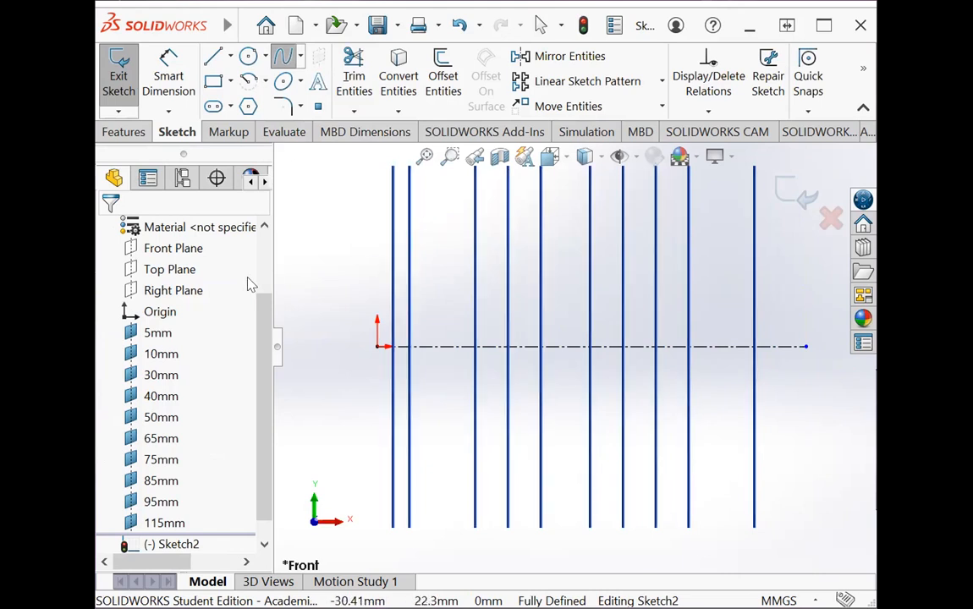
left_click(410, 194)
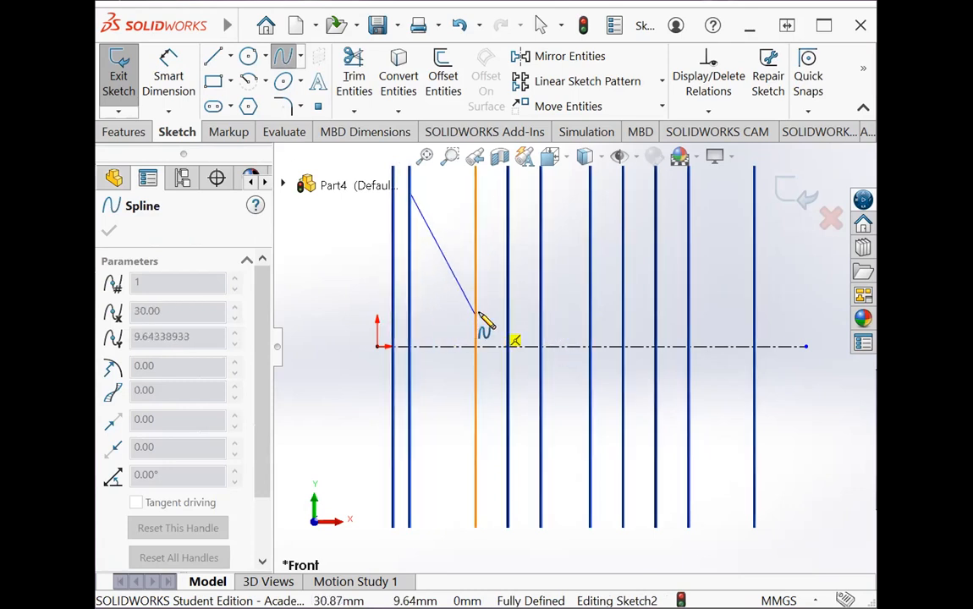
left_click(592, 347)
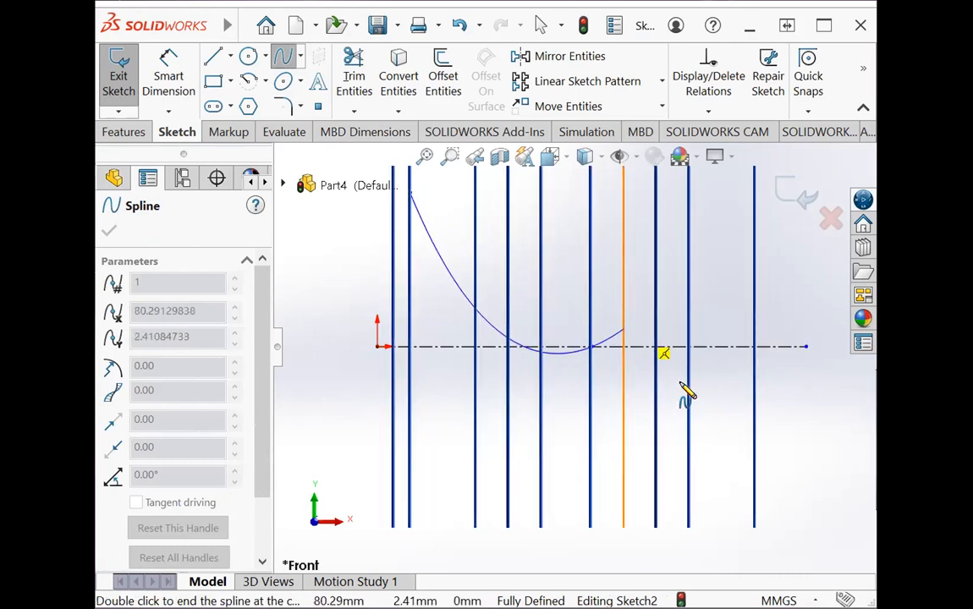
left_click(826, 513)
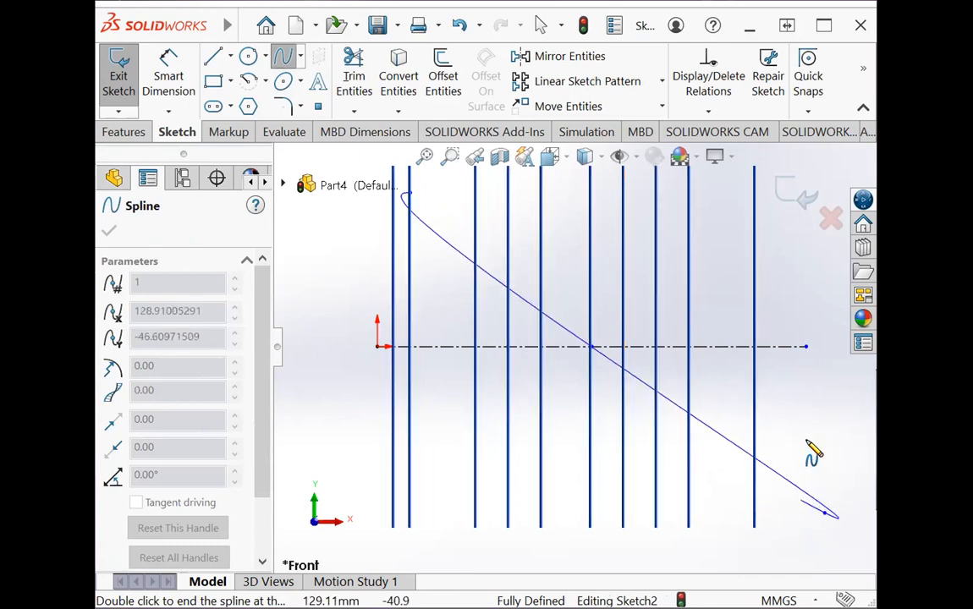
double_click(821, 523)
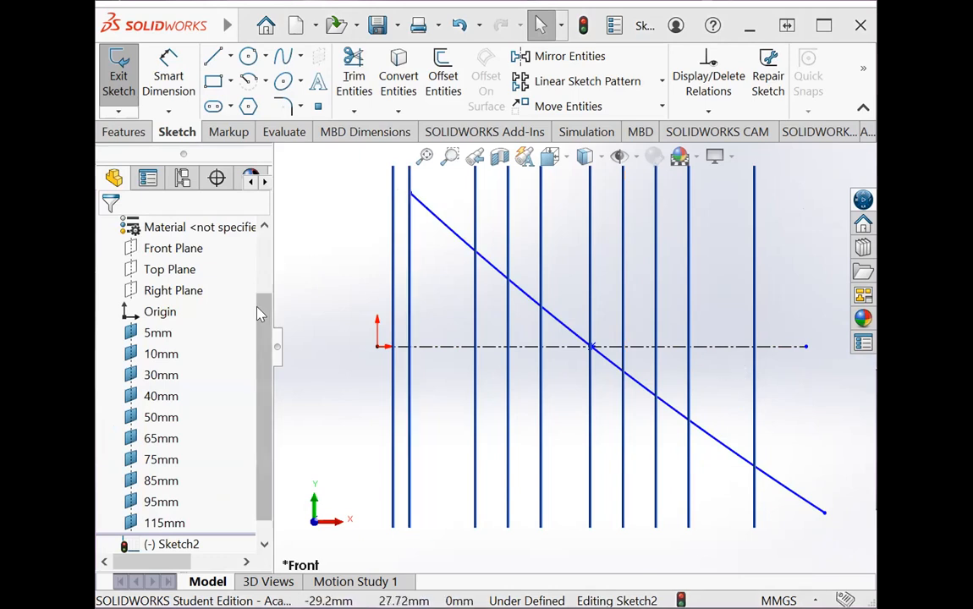
Reshape the spline into a smooth S-curve by adjusting the tangent handles at its start and middle points.
left_click(468, 245)
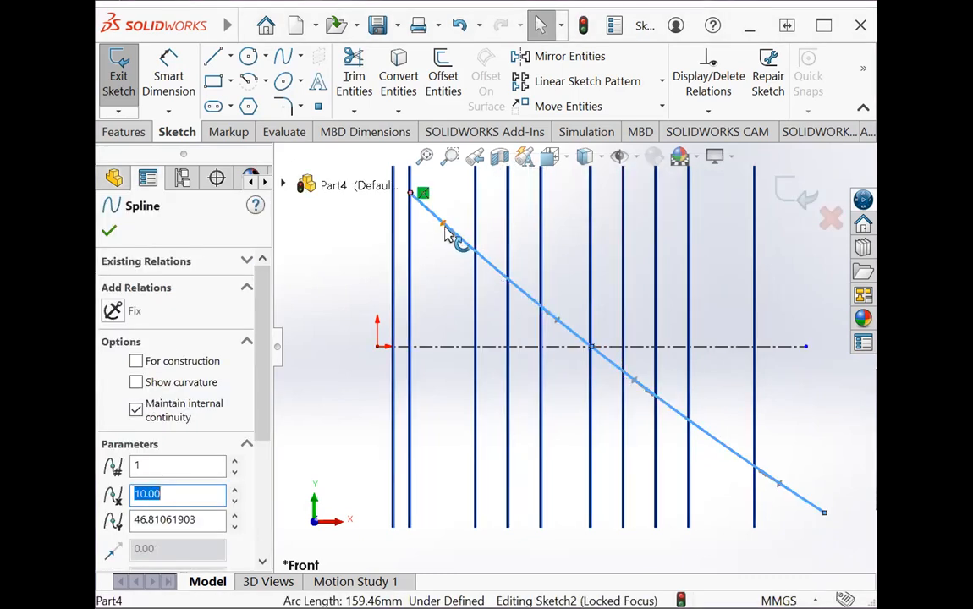
left_click_drag(443, 230, 464, 211)
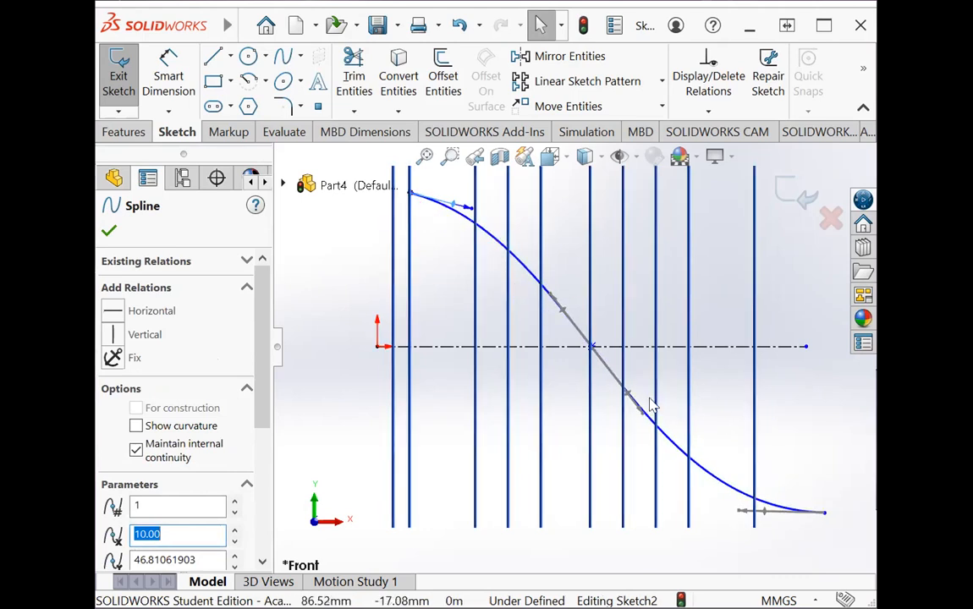
left_click_drag(628, 393, 628, 402)
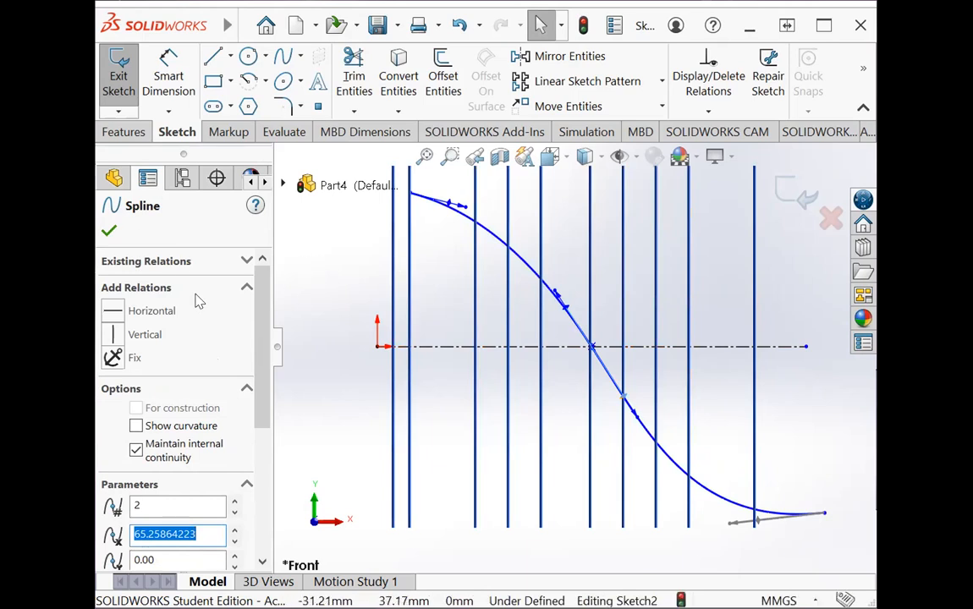
Dimension the spline's start point on the 10mm plane at 50 mm from the centerline.
left_click(168, 76)
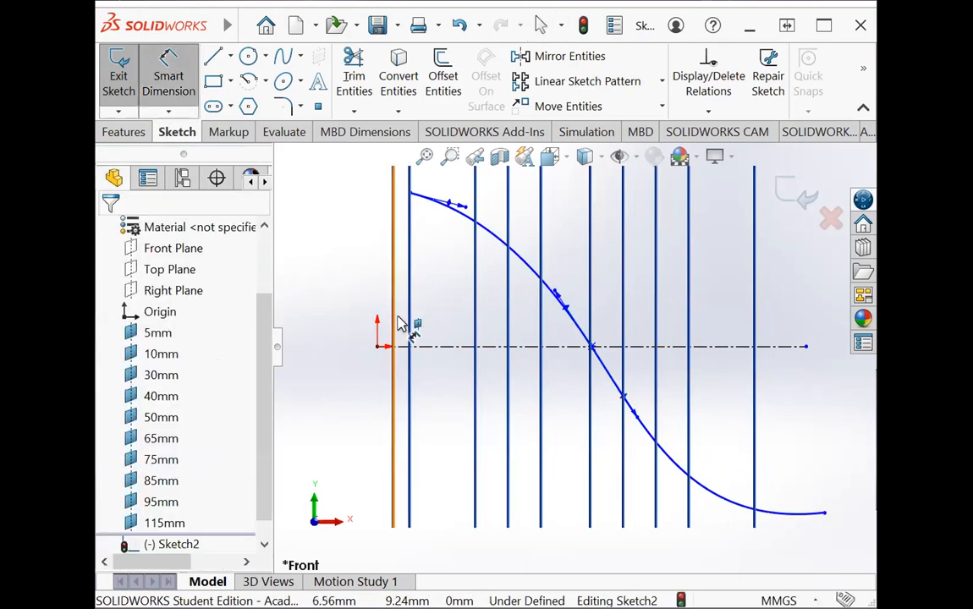
left_click(411, 197)
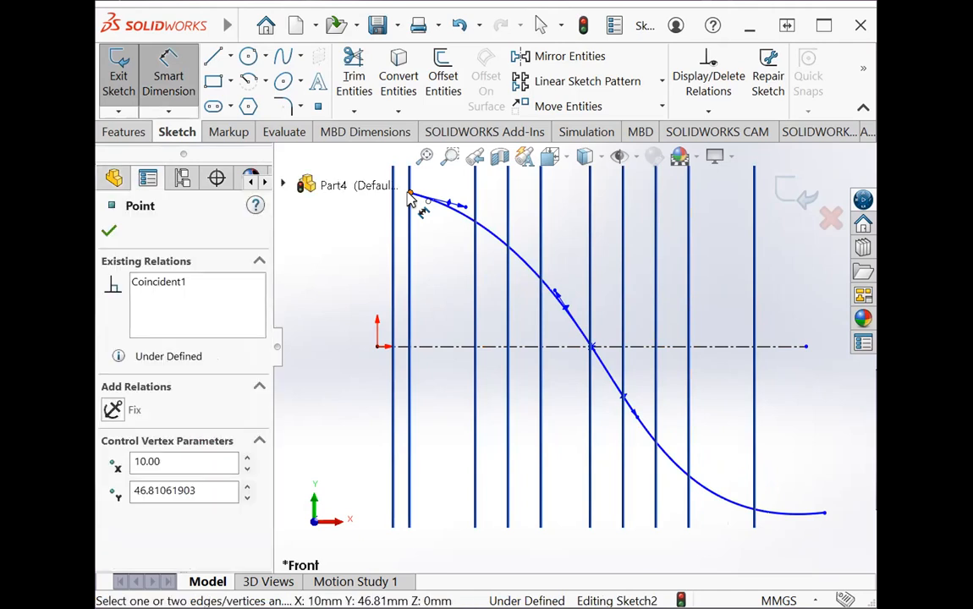
left_click(420, 346)
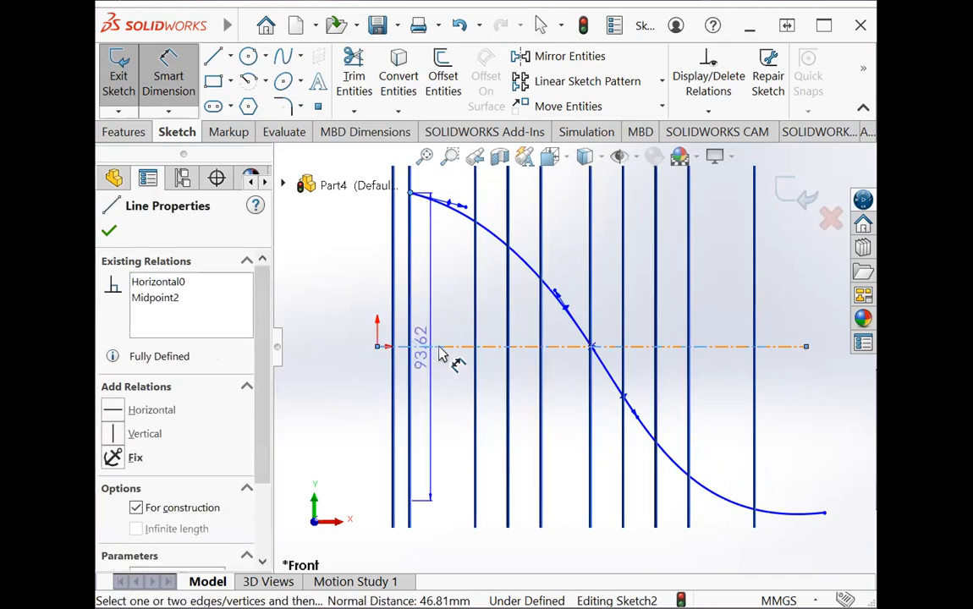
left_click(354, 337)
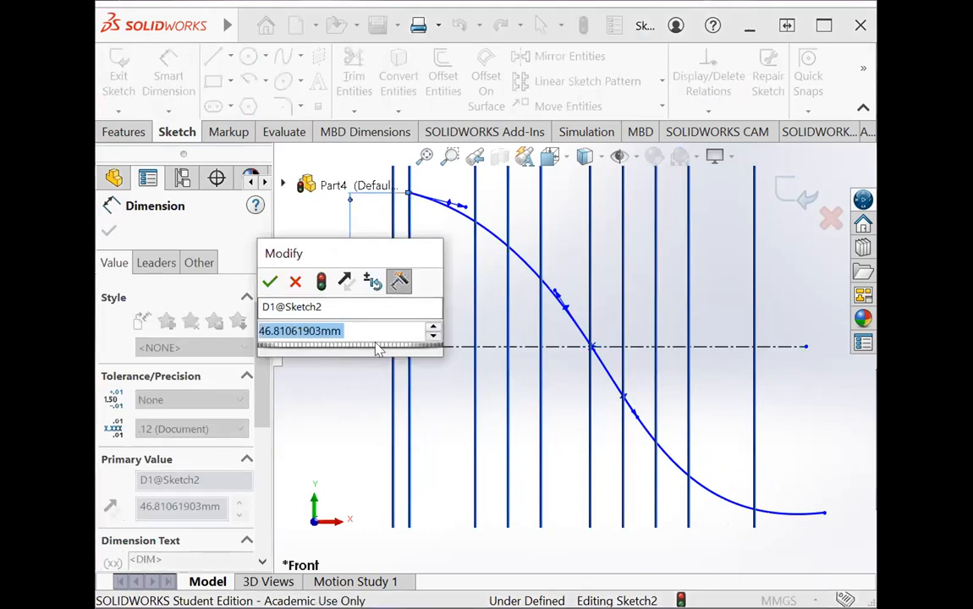
type("50")
key("Return")
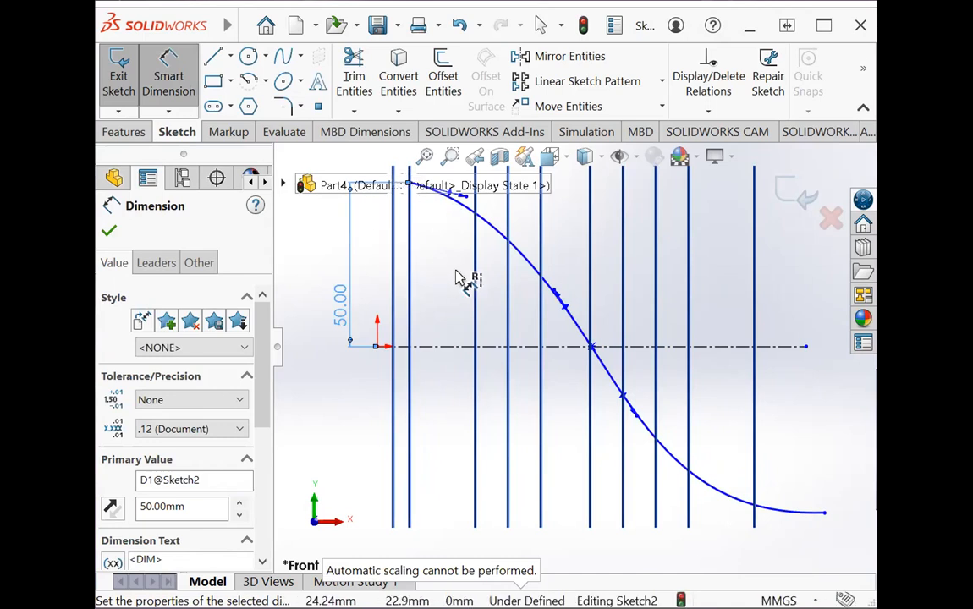
Dimension the angle between the spline's start tangent handle and the 10mm plane as 80°.
scroll(457, 271, "up", 3)
scroll(473, 271, "down", 1)
scroll(636, 358, "down", 2)
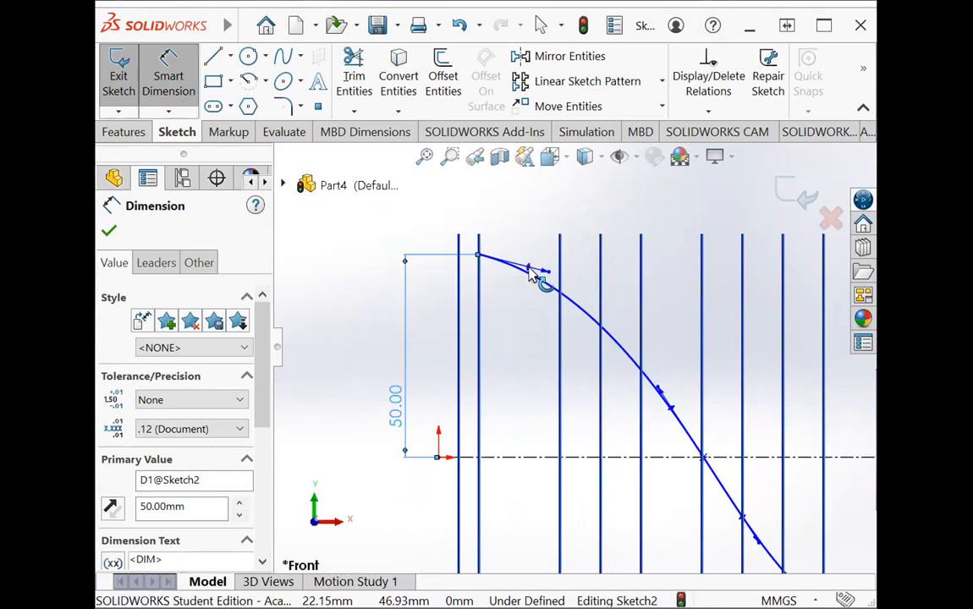
left_click(532, 274)
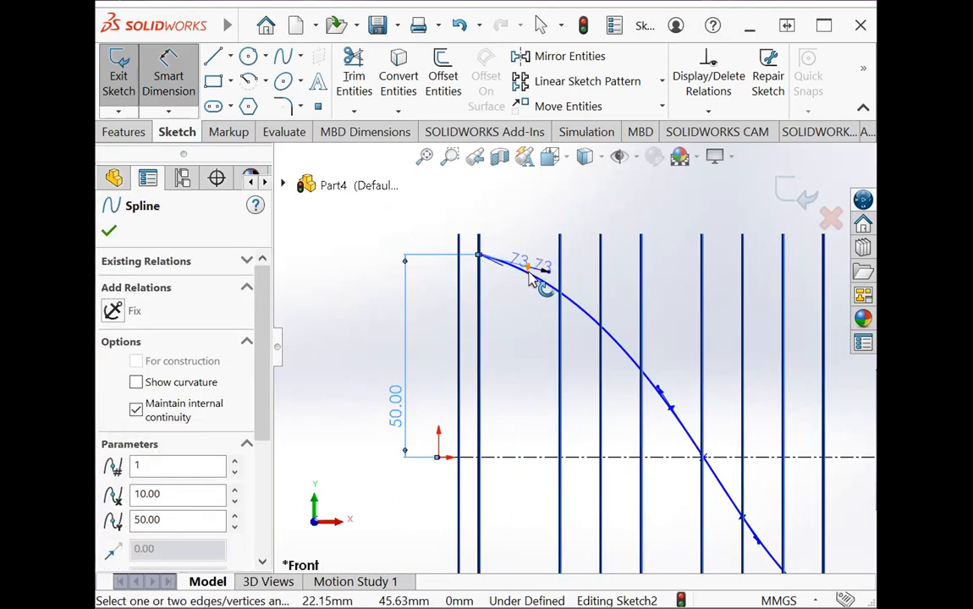
left_click(479, 342)
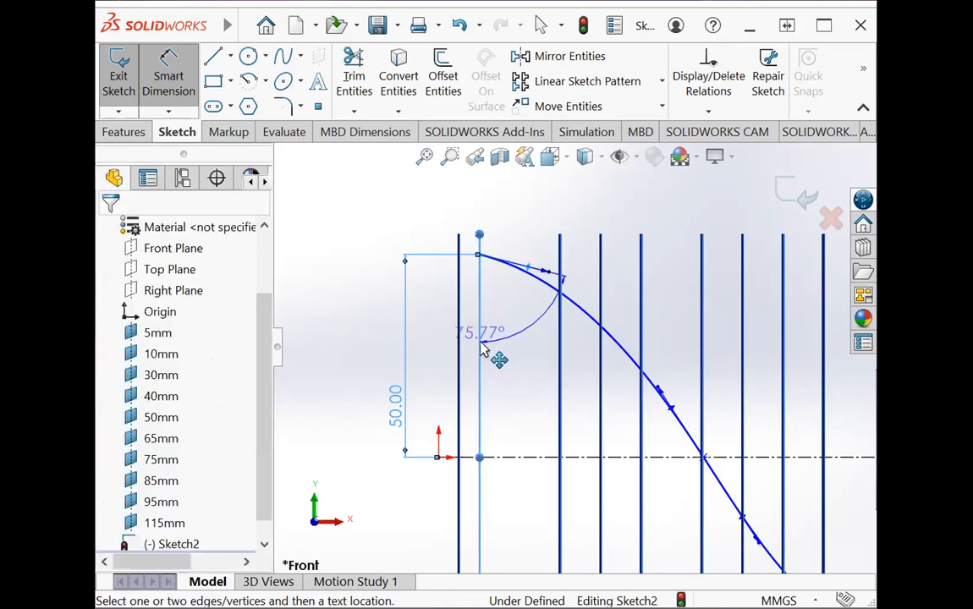
left_click(537, 368)
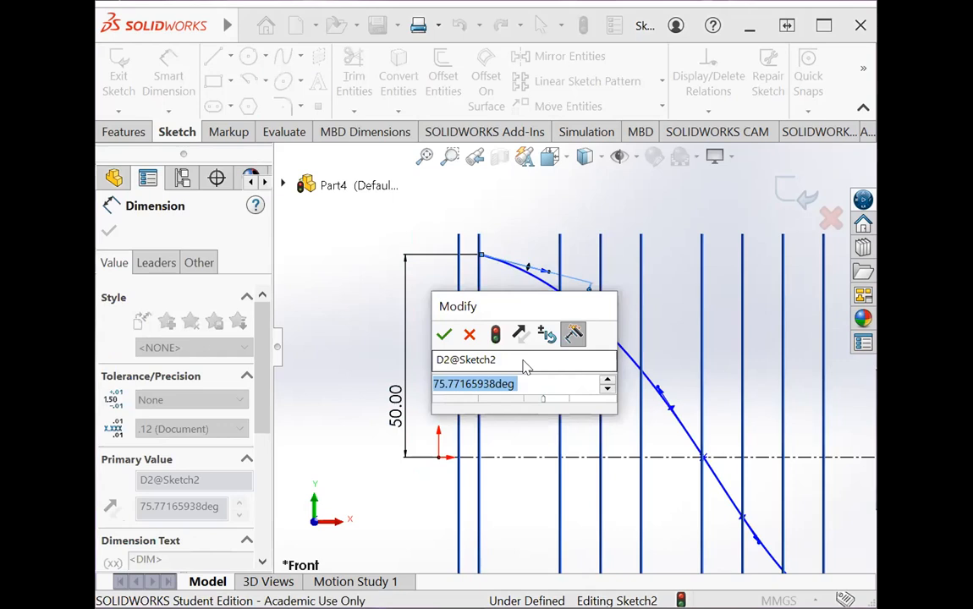
type("80")
key("Return")
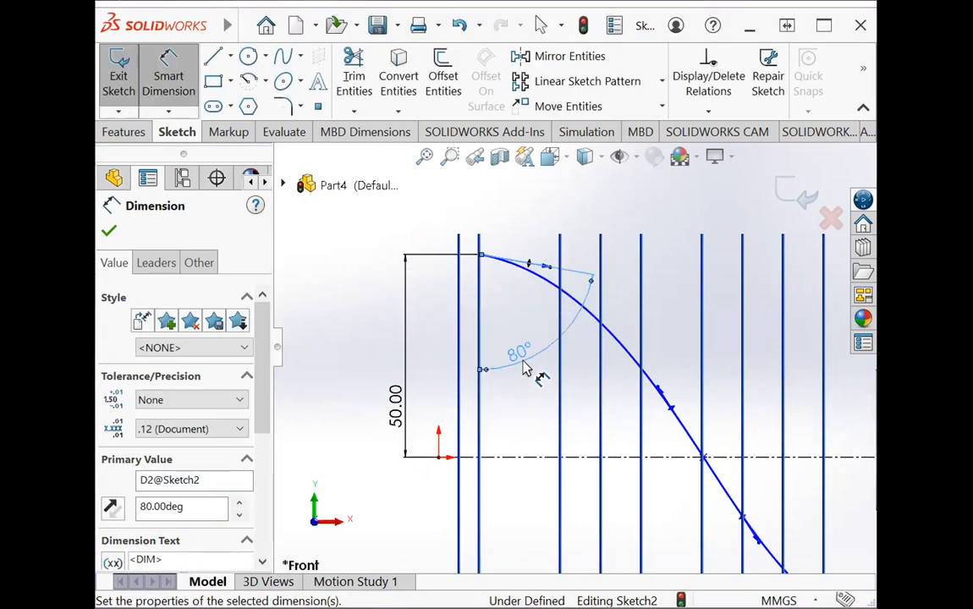
Adjust the tangent handle at the spline's middle point and dimension its angle to the centerline as 60°.
left_click(678, 412)
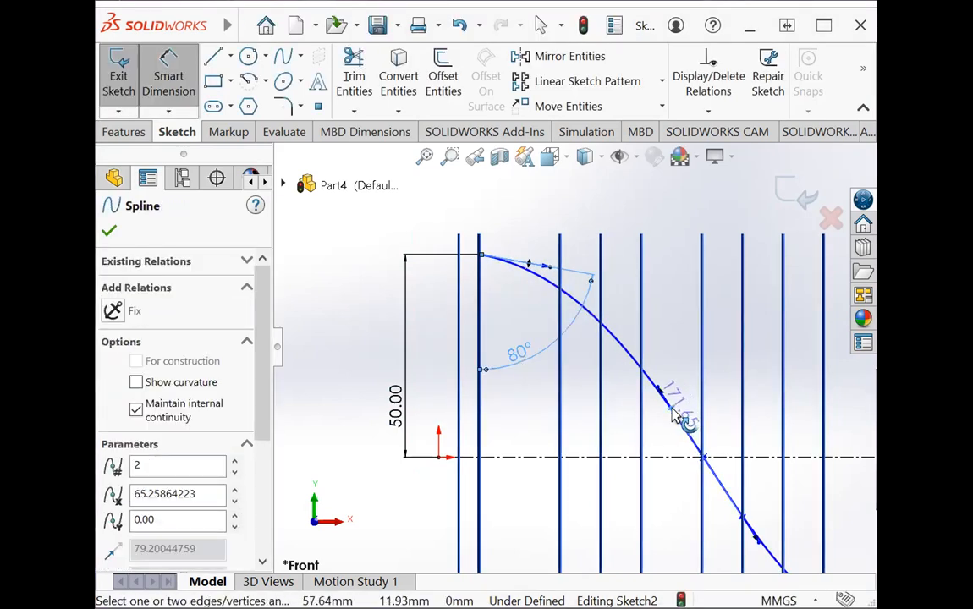
key("Escape")
left_click_drag(679, 413, 682, 404)
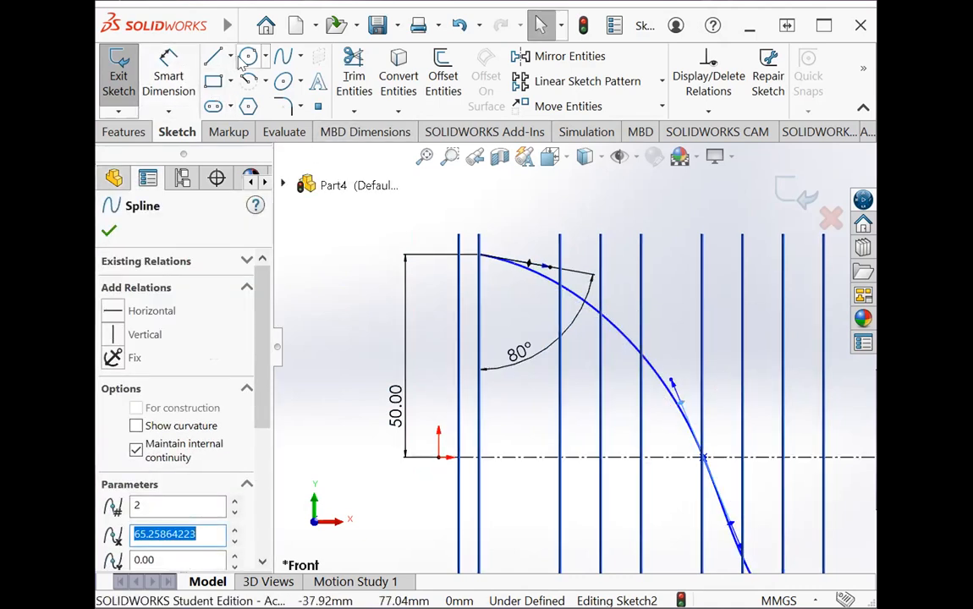
left_click(168, 76)
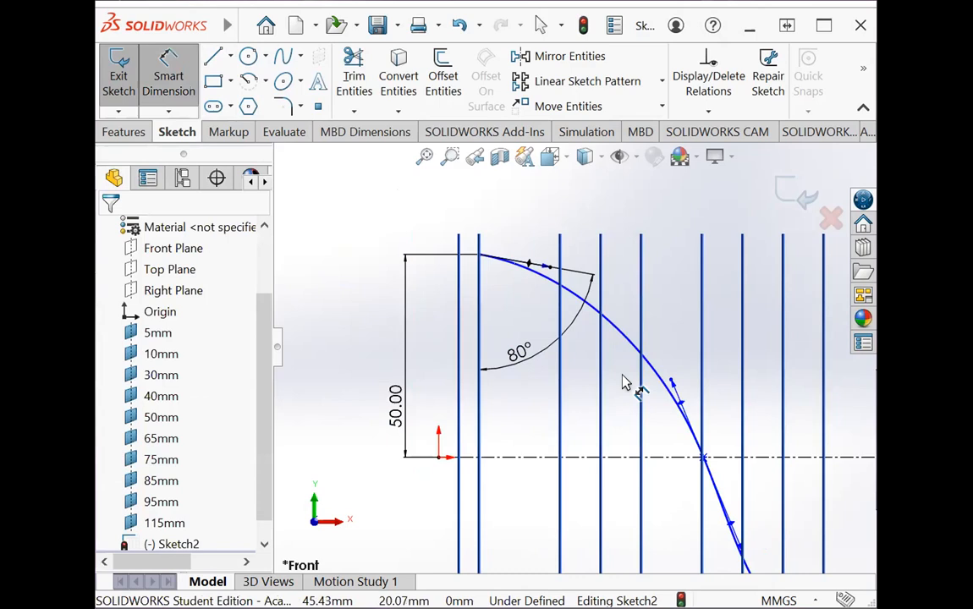
left_click(685, 408)
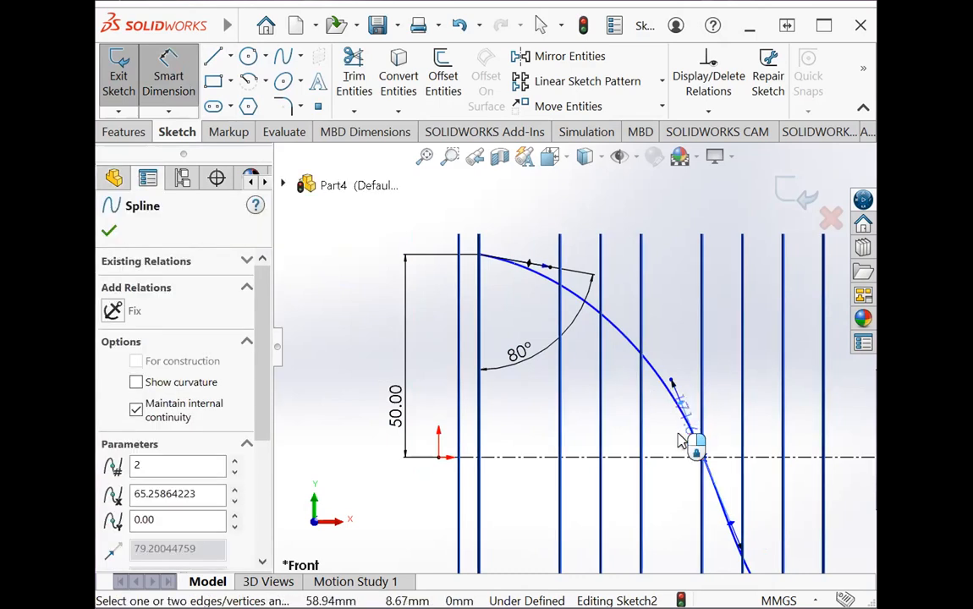
left_click(659, 458)
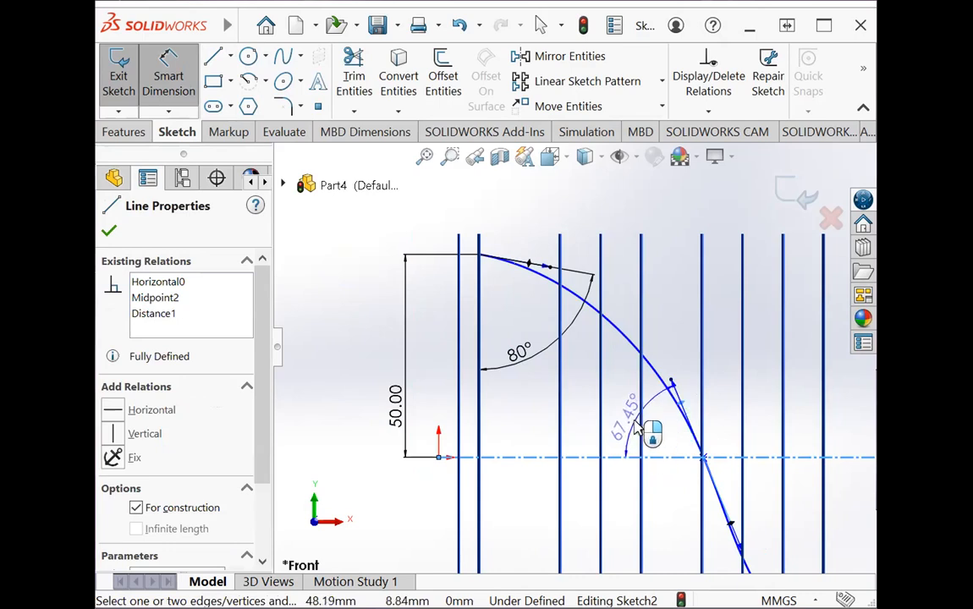
left_click(658, 446)
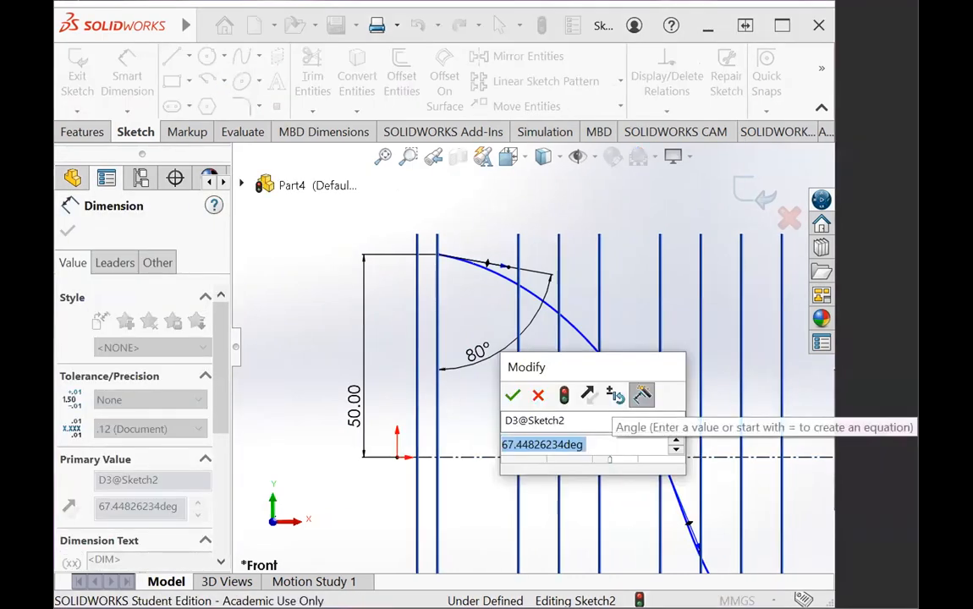
type("60")
key("Return")
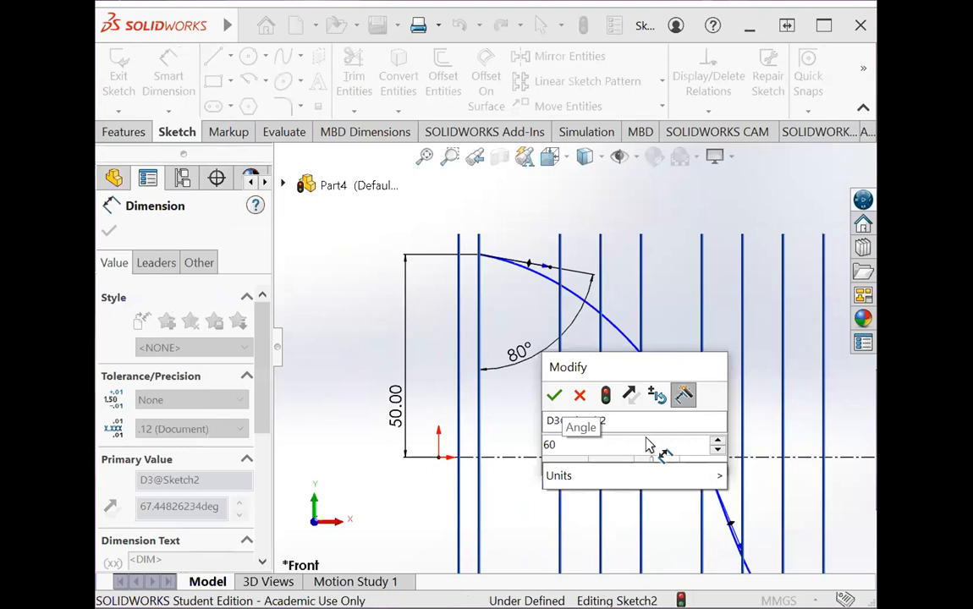
Dimension the spline's lower end point at 10 mm horizontally from the 115mm plane.
scroll(710, 463, "down", 2)
scroll(713, 465, "up", 4)
scroll(720, 471, "up", 3)
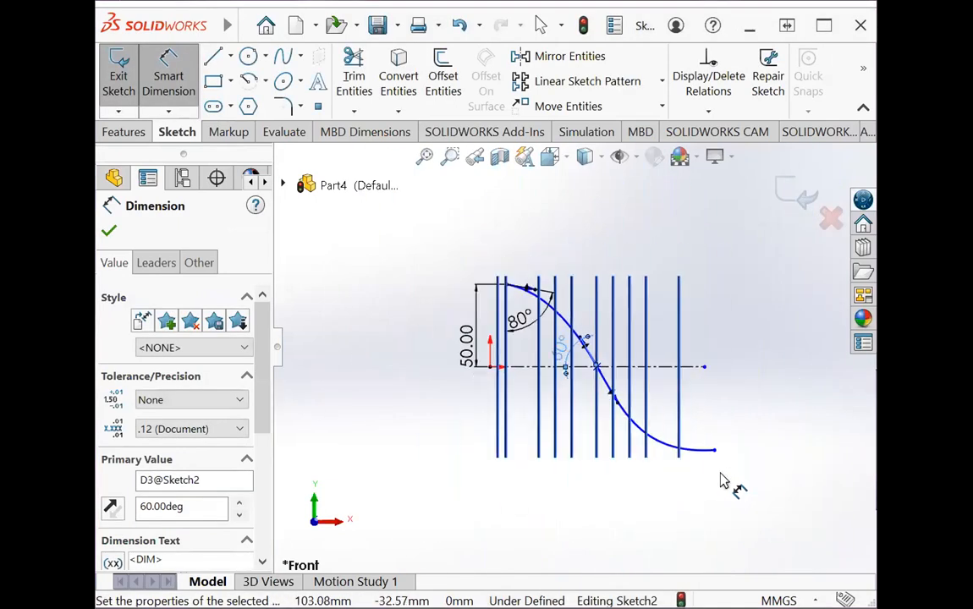
scroll(721, 472, "down", 3)
scroll(498, 301, "down", 1)
scroll(498, 309, "down", 2)
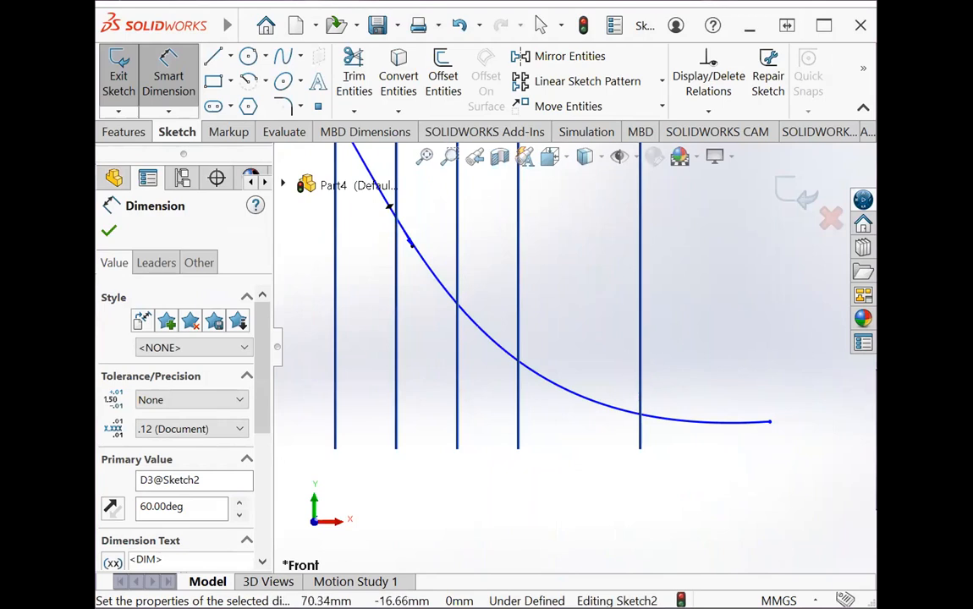
scroll(684, 279, "up", 2)
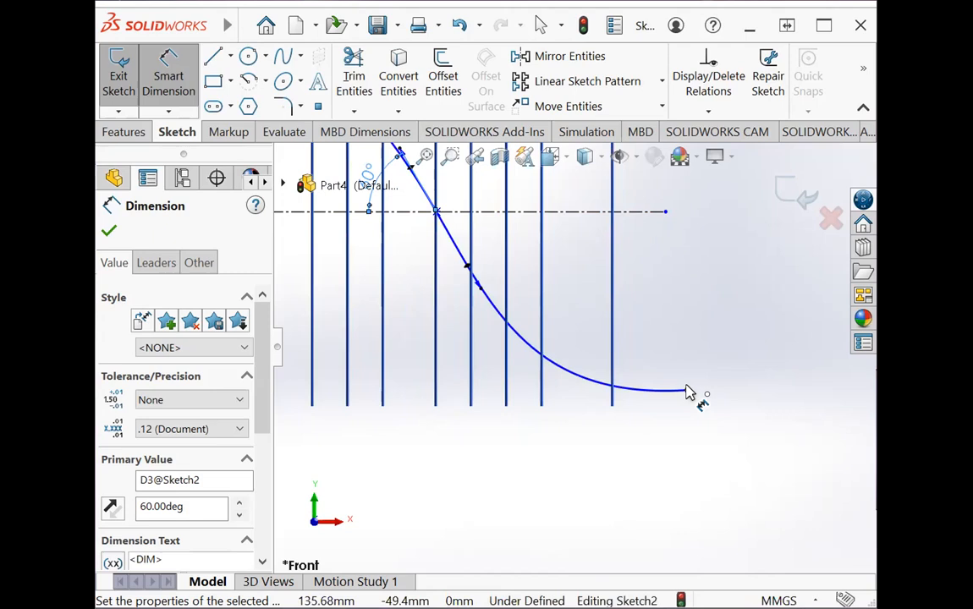
left_click(172, 76)
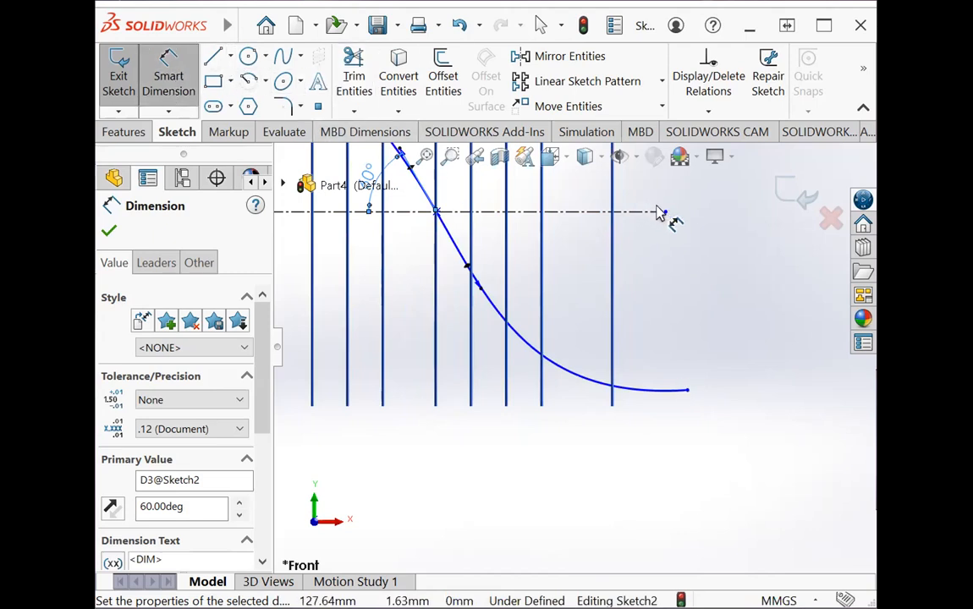
left_click(688, 392)
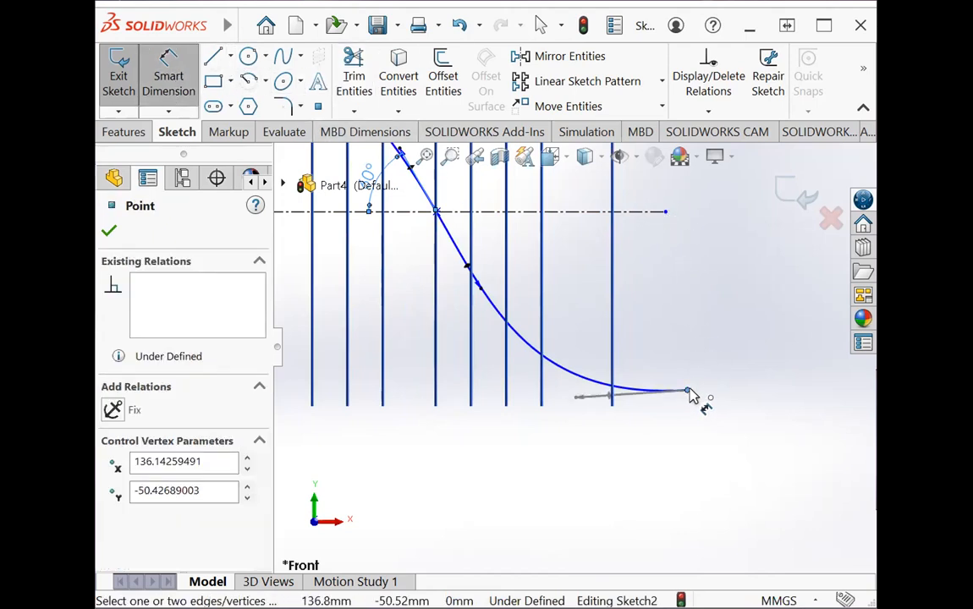
left_click(614, 360)
left_click(695, 193)
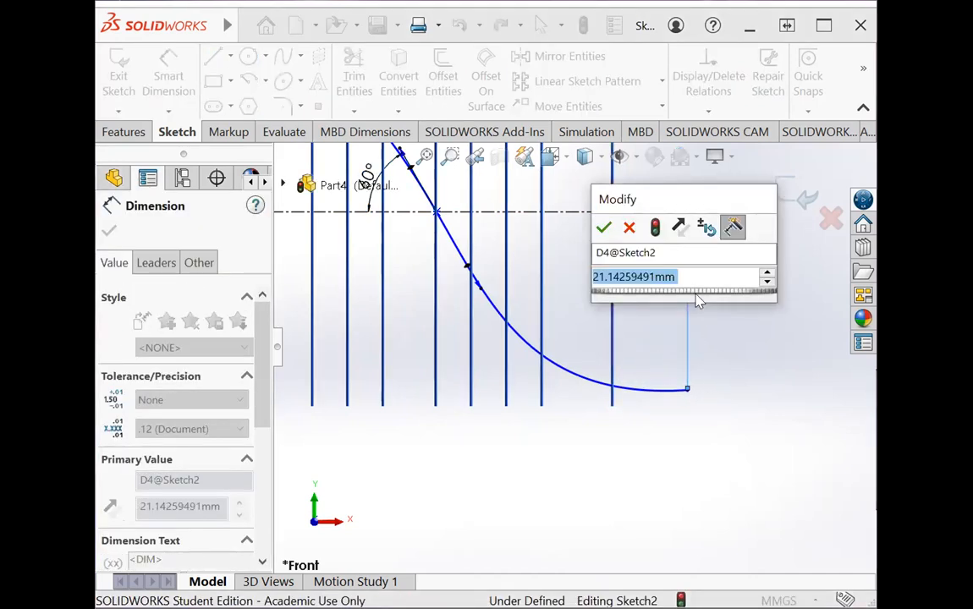
type("10")
key("Return")
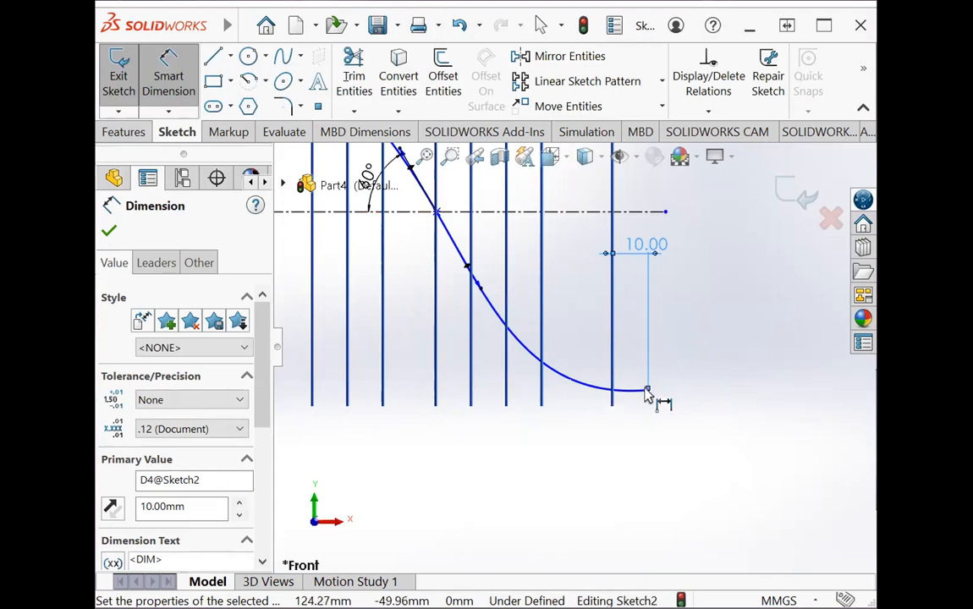
key("Escape")
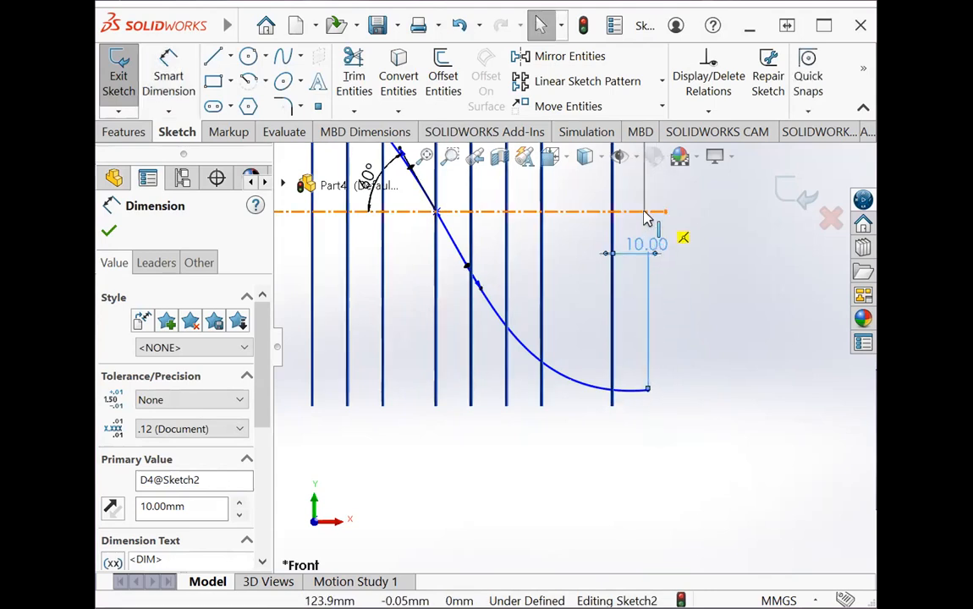
left_click(651, 212)
left_click_drag(689, 267, 694, 274)
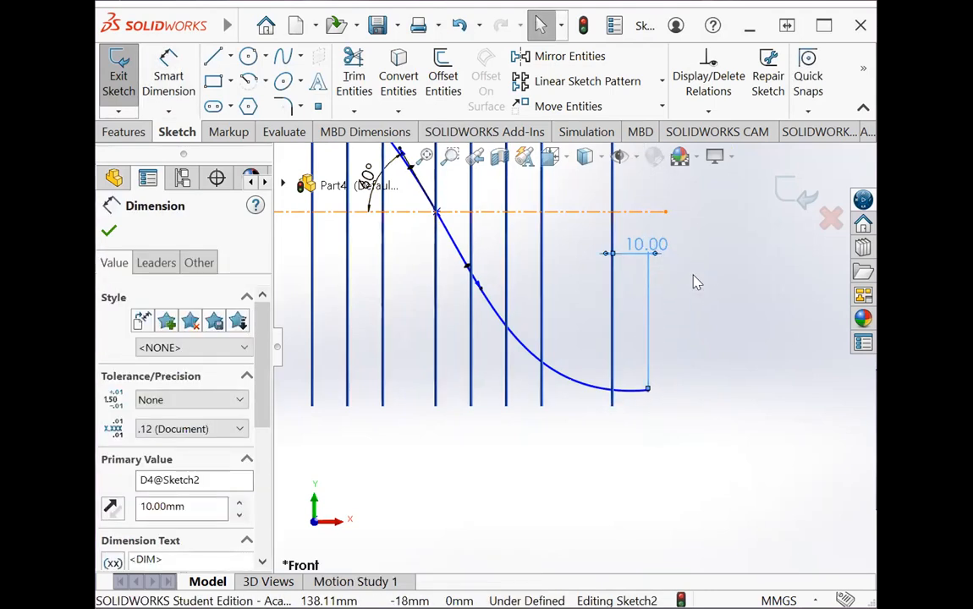
Dimension the spline's lower end point at 25 mm below the centerline.
key("Escape")
left_click(192, 81)
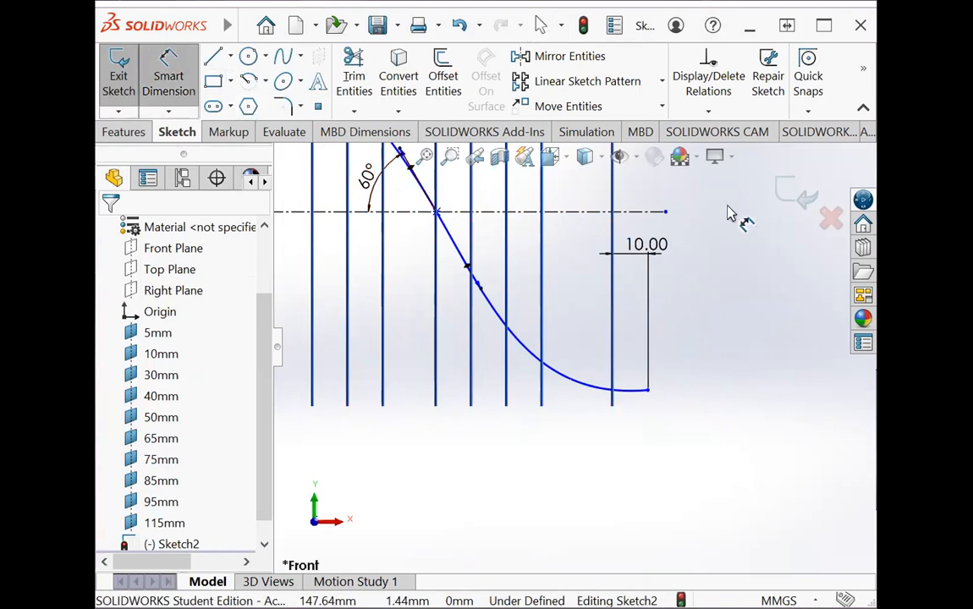
left_click(643, 213)
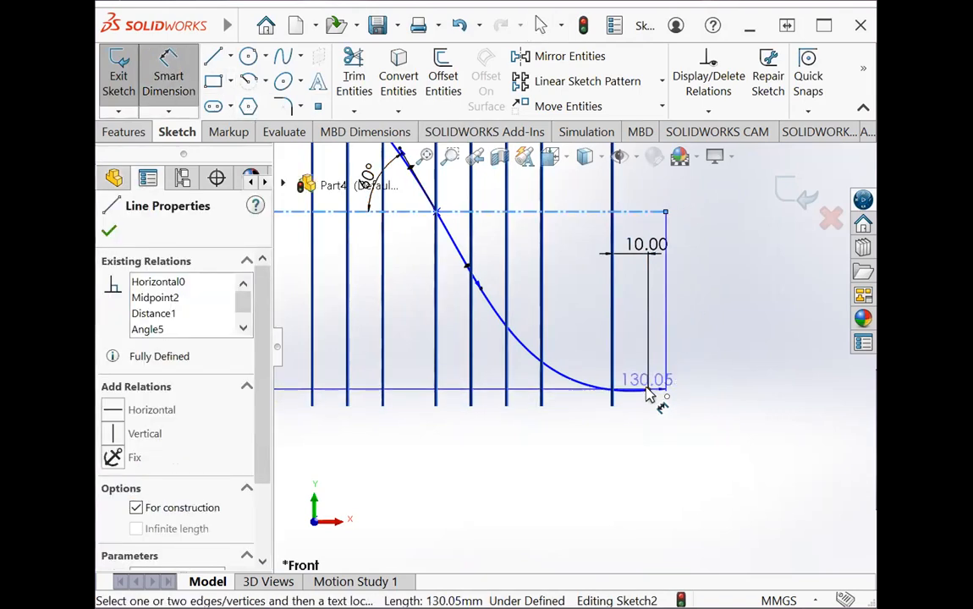
left_click(648, 392)
left_click(695, 361)
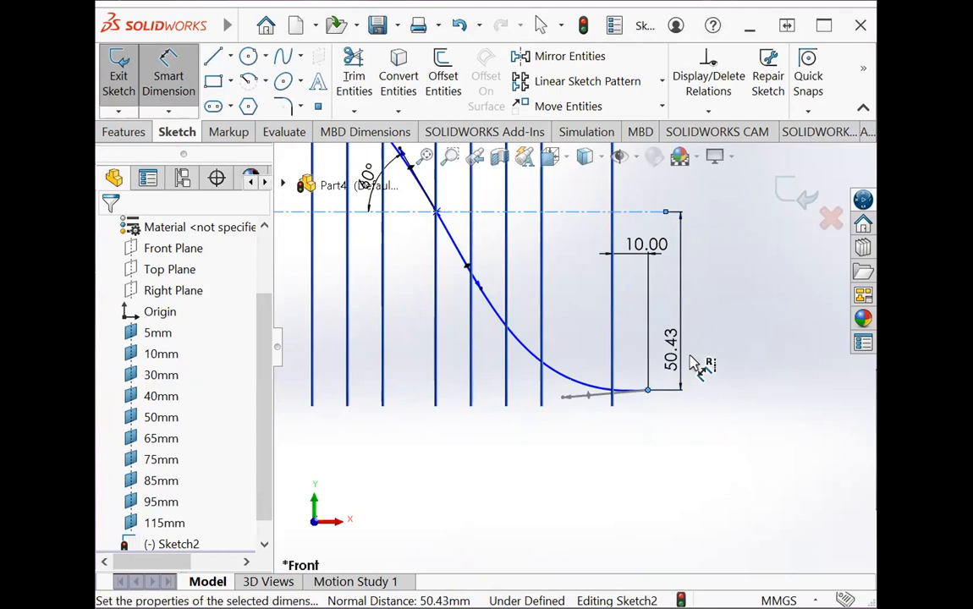
type("25")
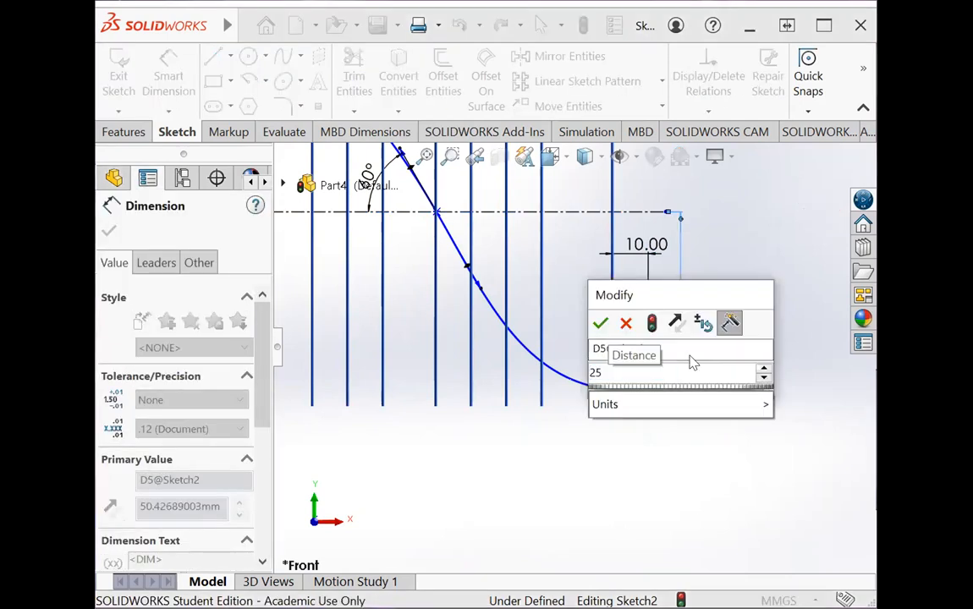
key("Return")
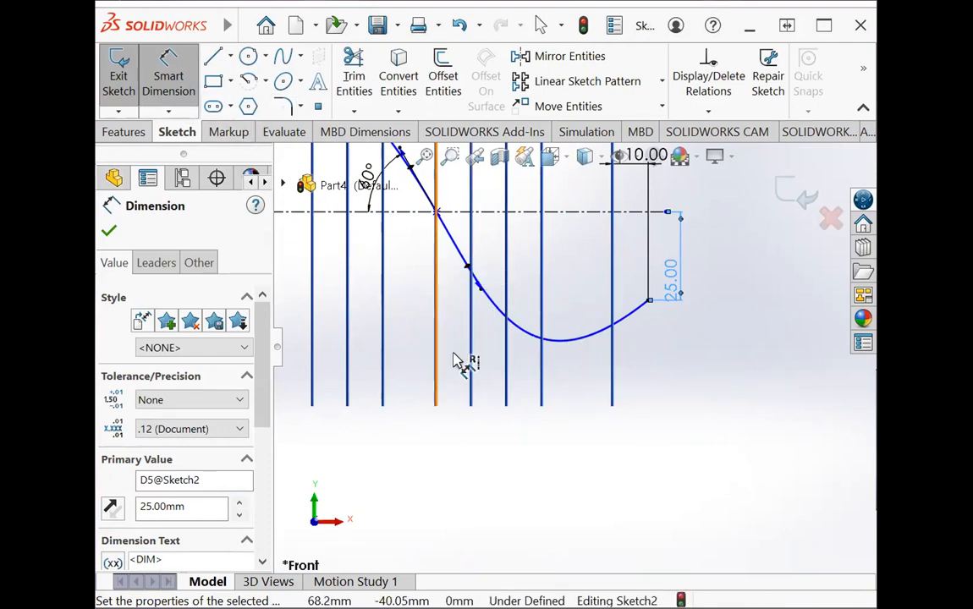
Swing the tangent handle at the spline's lower end point upward to flatten the end of the curve.
left_click(470, 272)
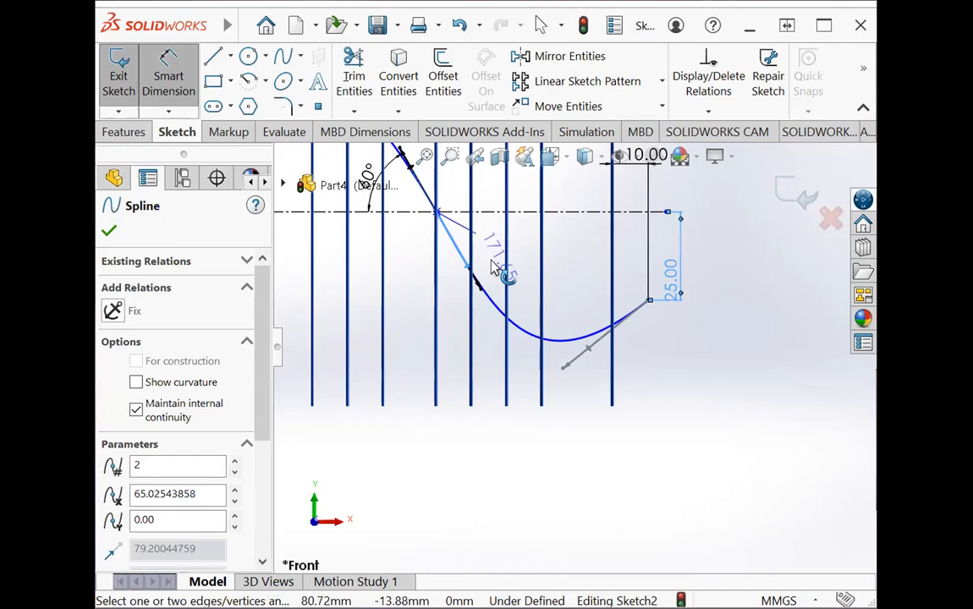
left_click(526, 392)
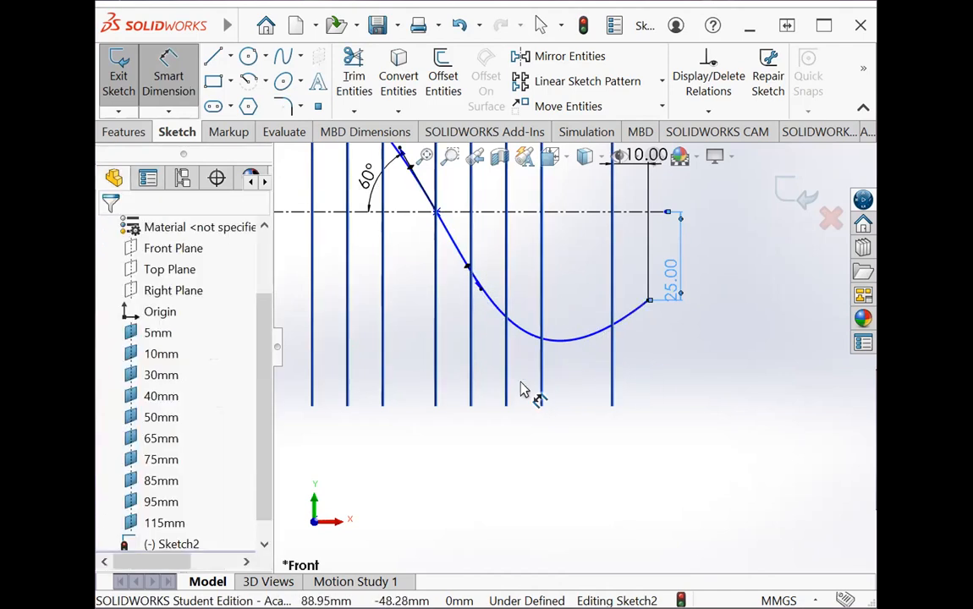
left_click(608, 335)
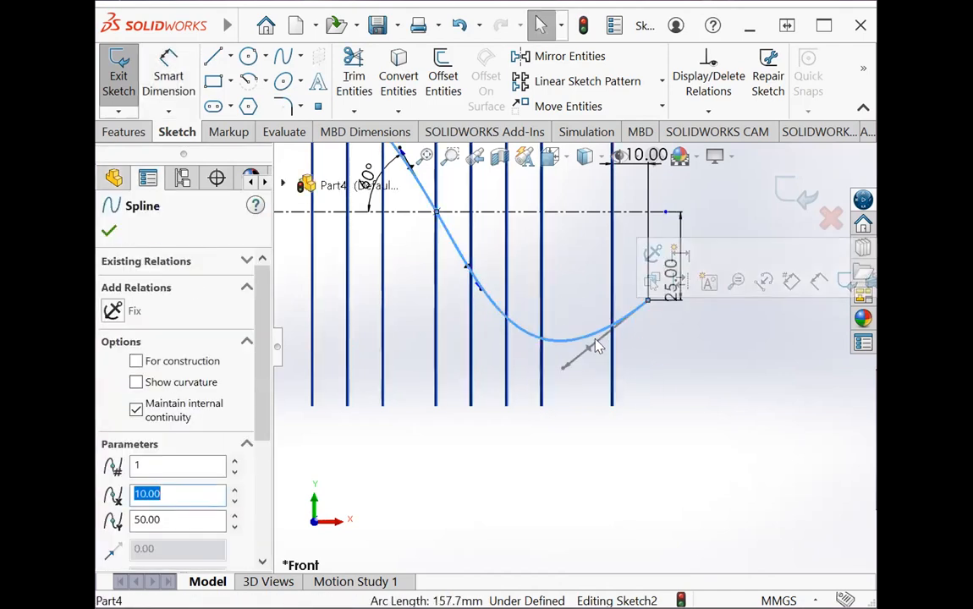
left_click_drag(584, 342, 580, 296)
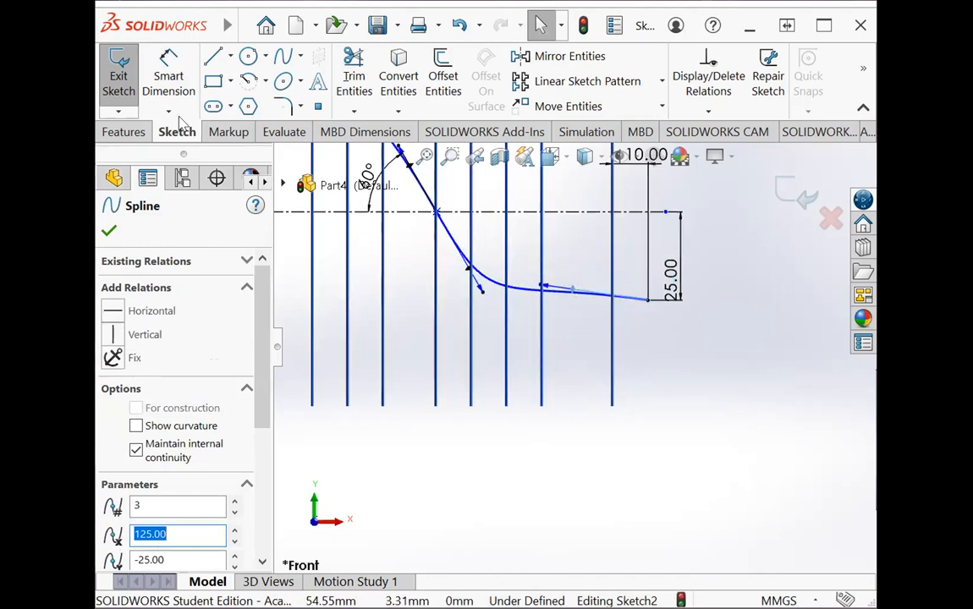
Dimension the angle between the spline's end tangent handle and the 115mm plane as 85°.
left_click(166, 76)
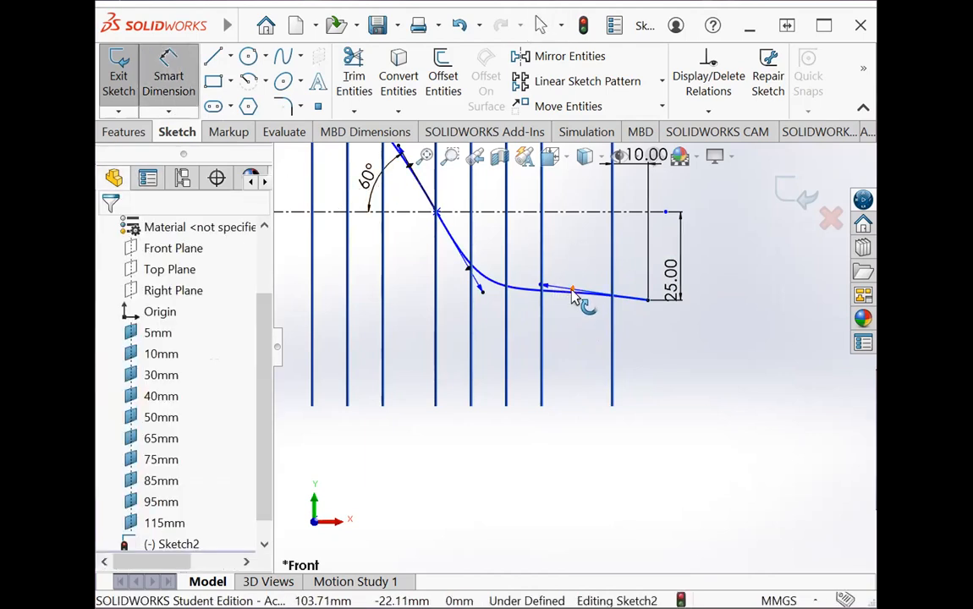
left_click(575, 294)
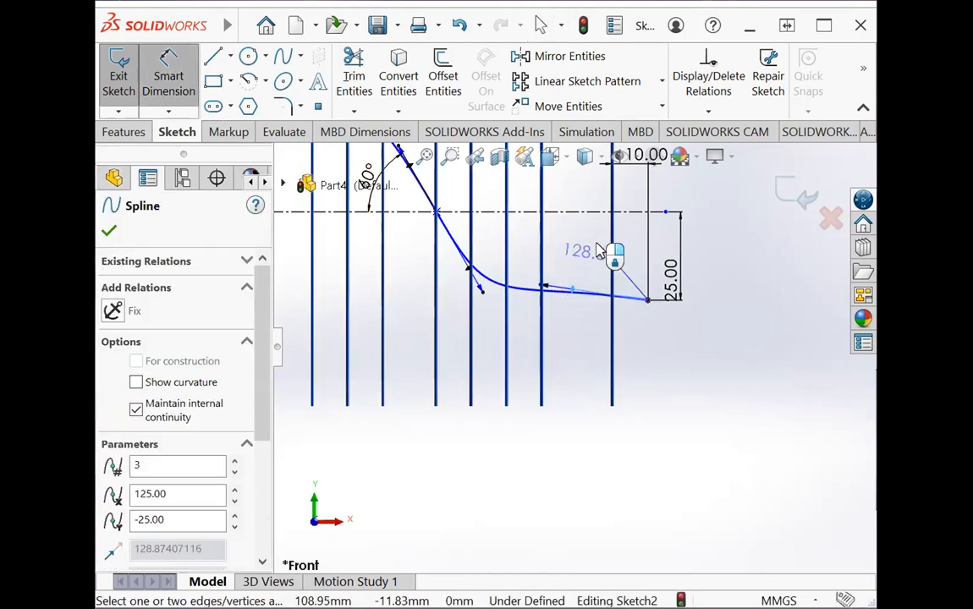
left_click(613, 248)
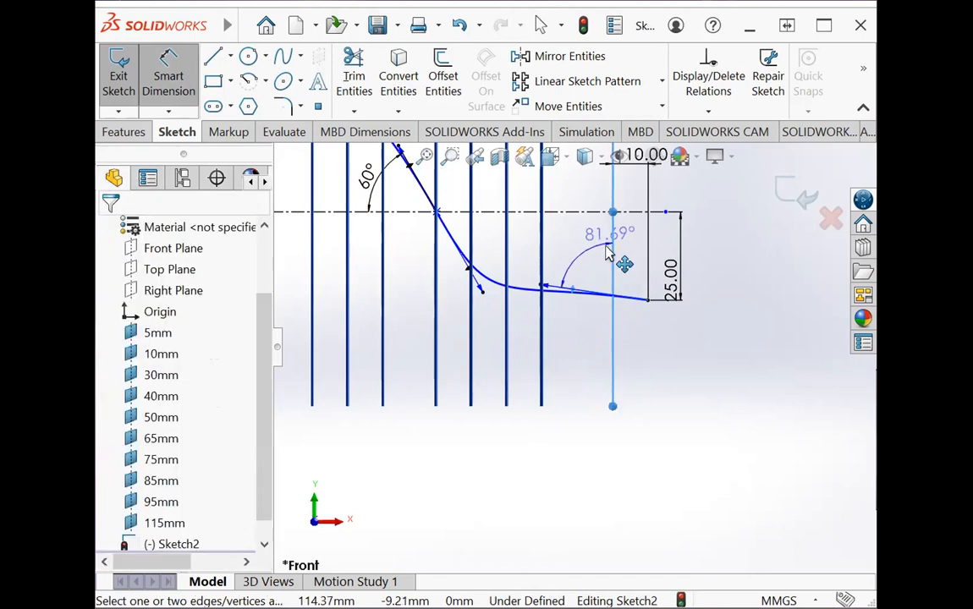
left_click(596, 246)
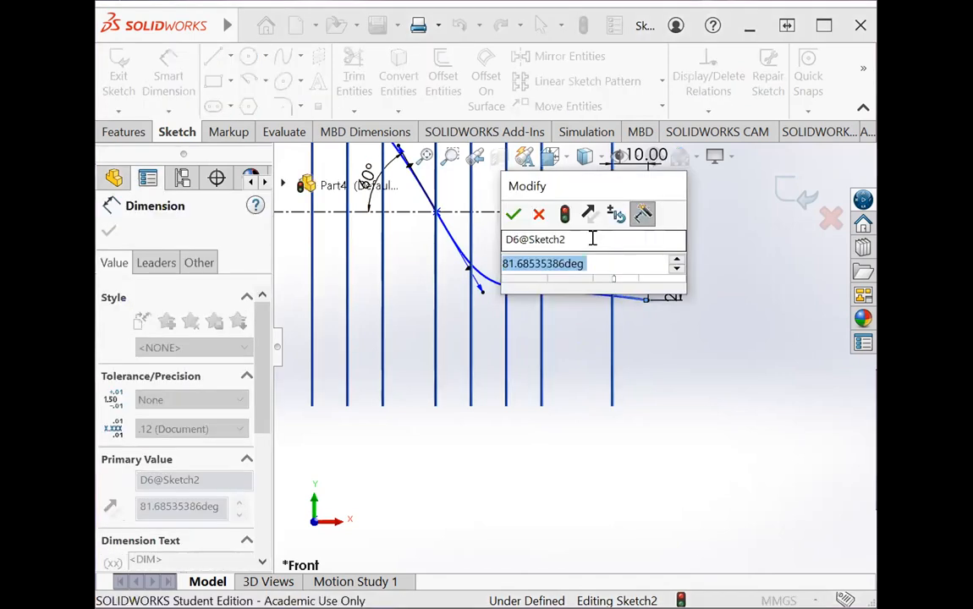
type("85")
key("Return")
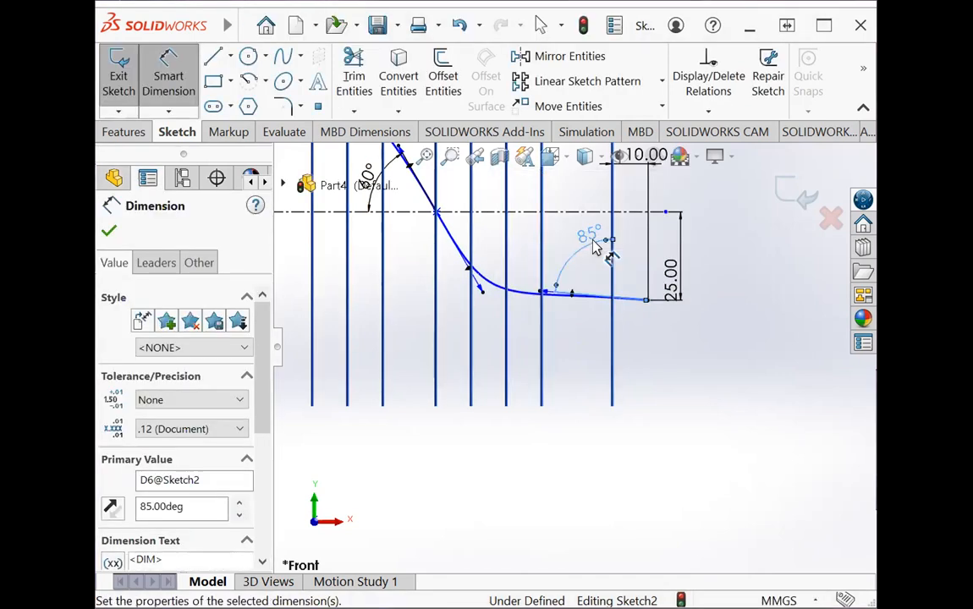
left_click(108, 230)
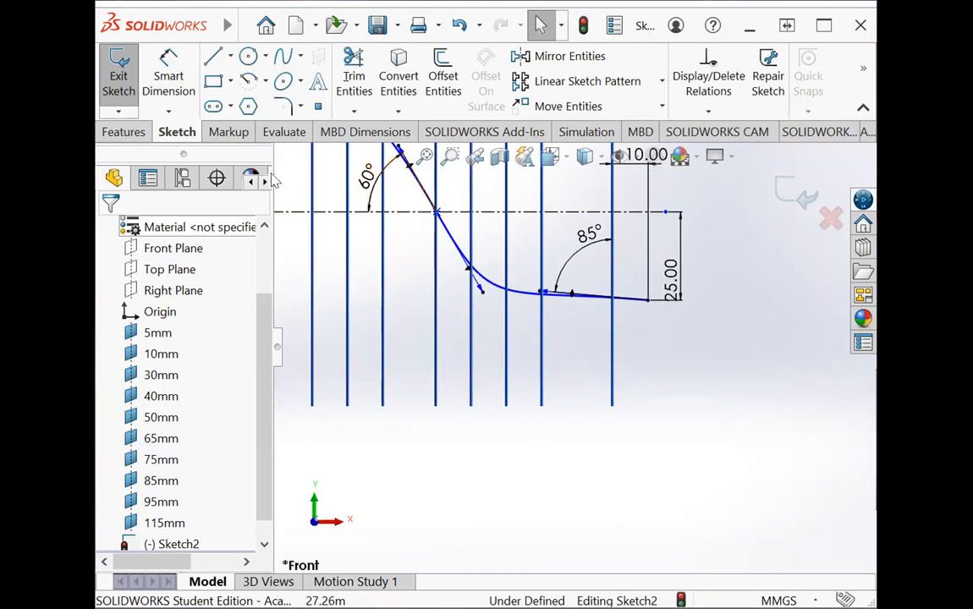
Reopen the Sketch2 spline sketch for editing and convert the spline to construction geometry.
left_click(118, 93)
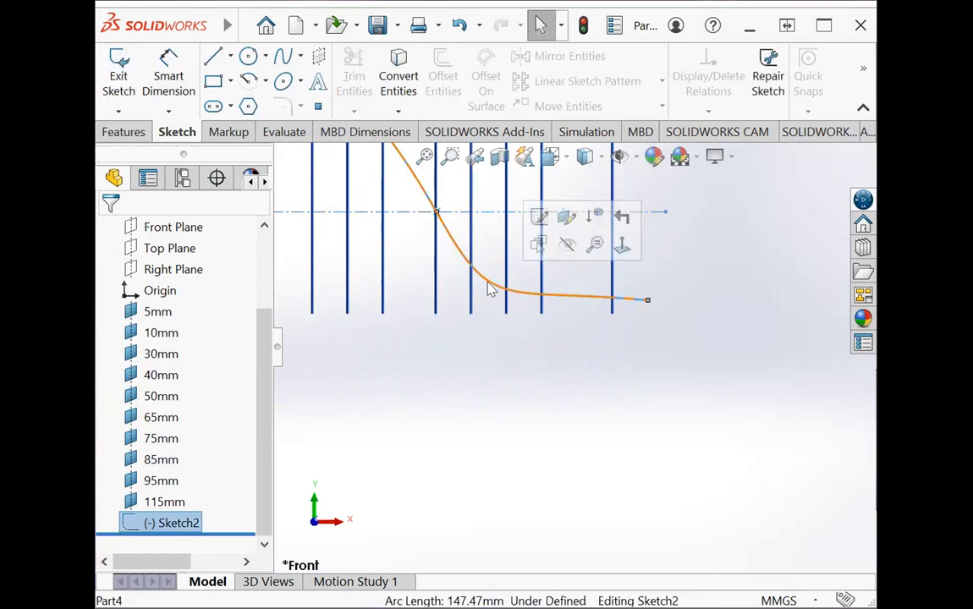
double_click(174, 522)
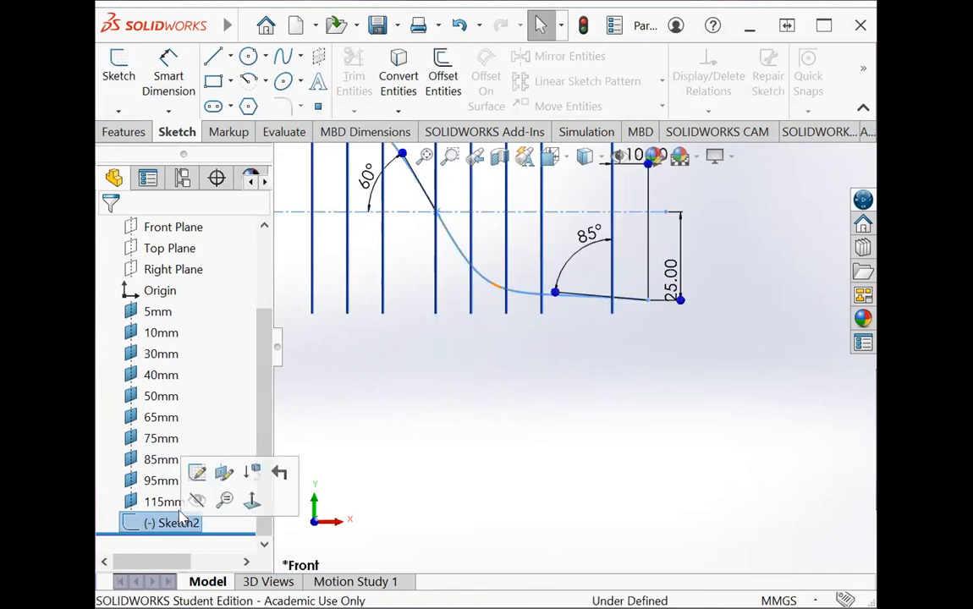
left_click(197, 472)
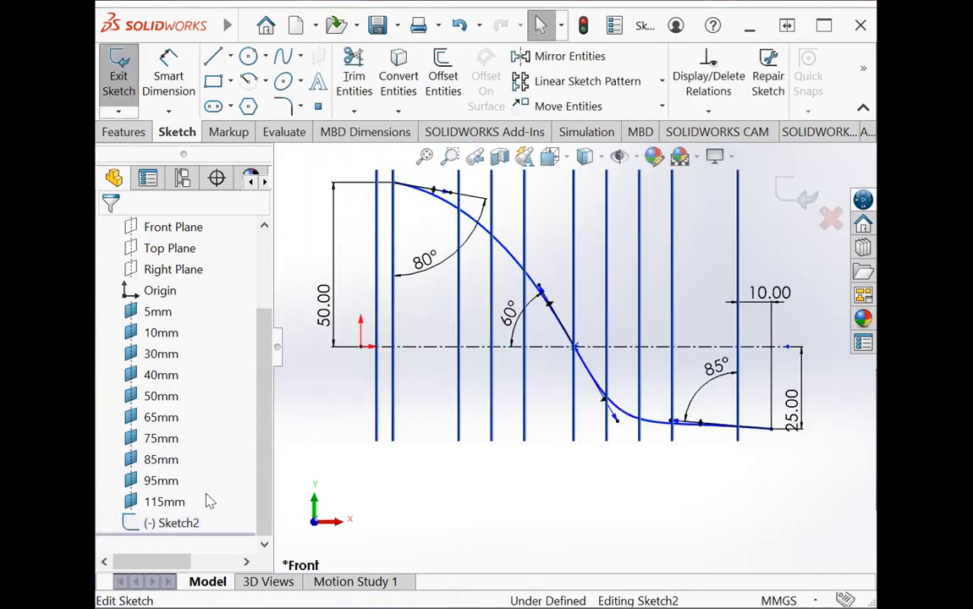
left_click(508, 258)
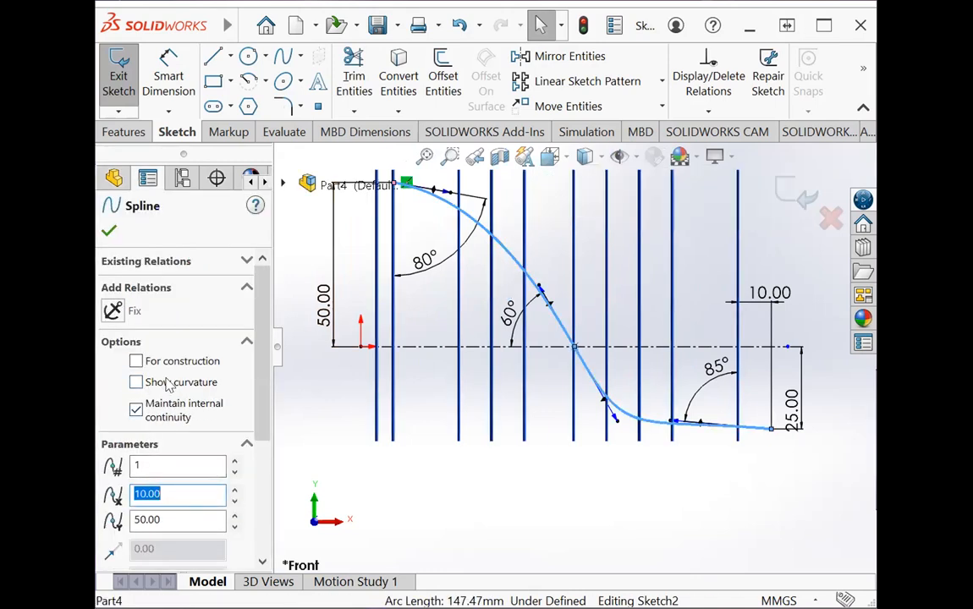
left_click(136, 362)
left_click(108, 231)
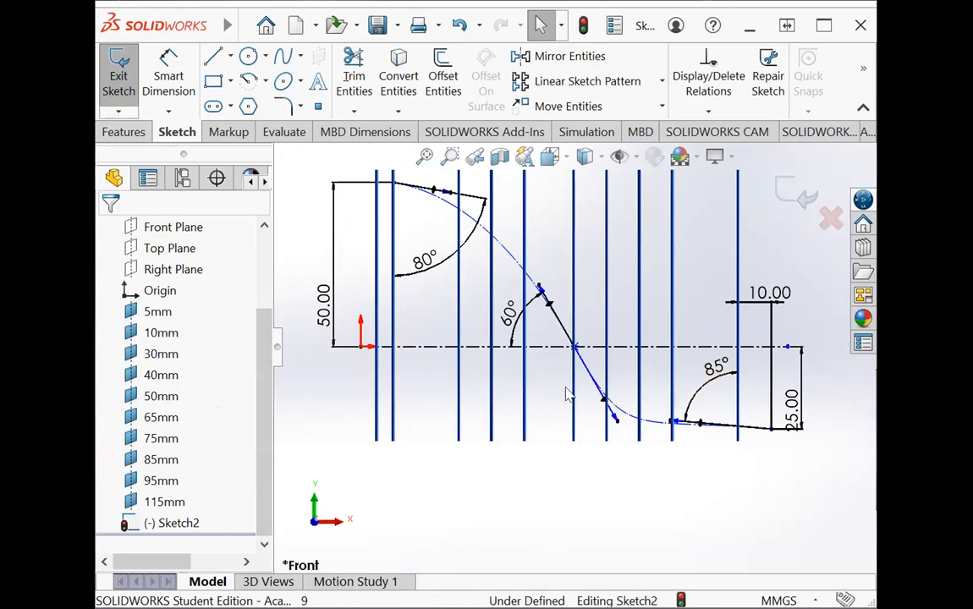
left_click(796, 193)
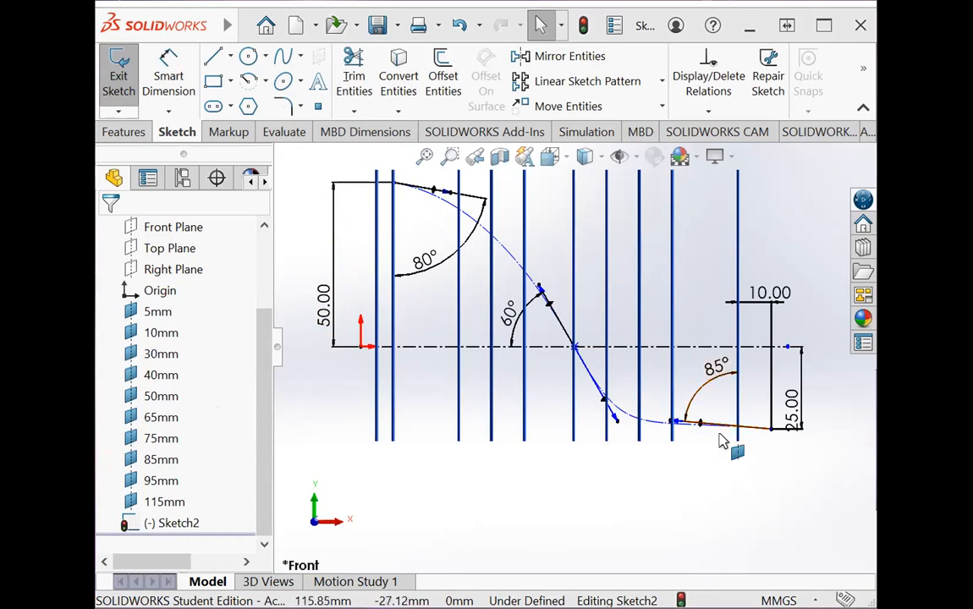
left_click(642, 416)
left_click(109, 231)
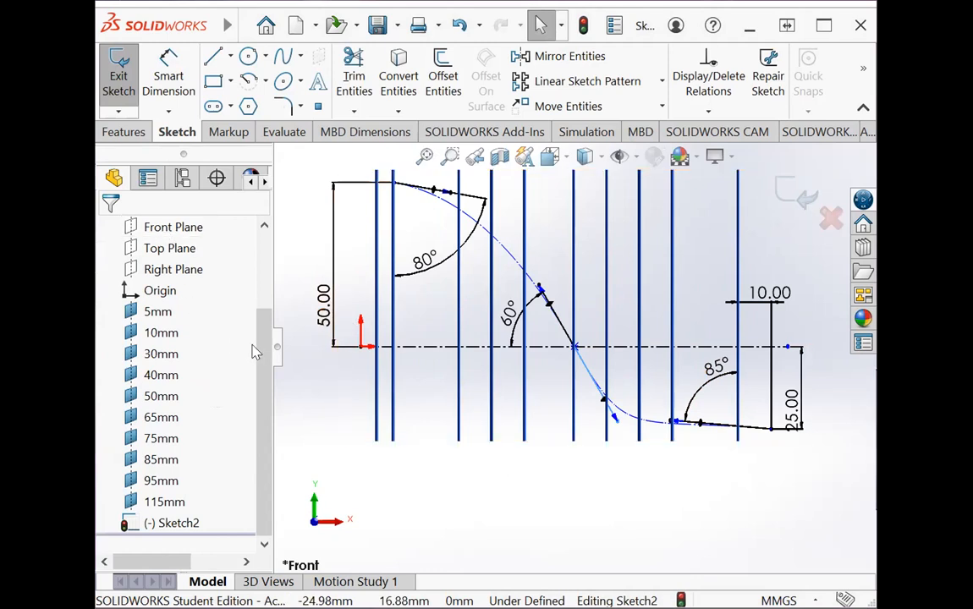
Exit the spline sketch and start a new sketch on the Right Plane.
left_click_drag(265, 337, 263, 304)
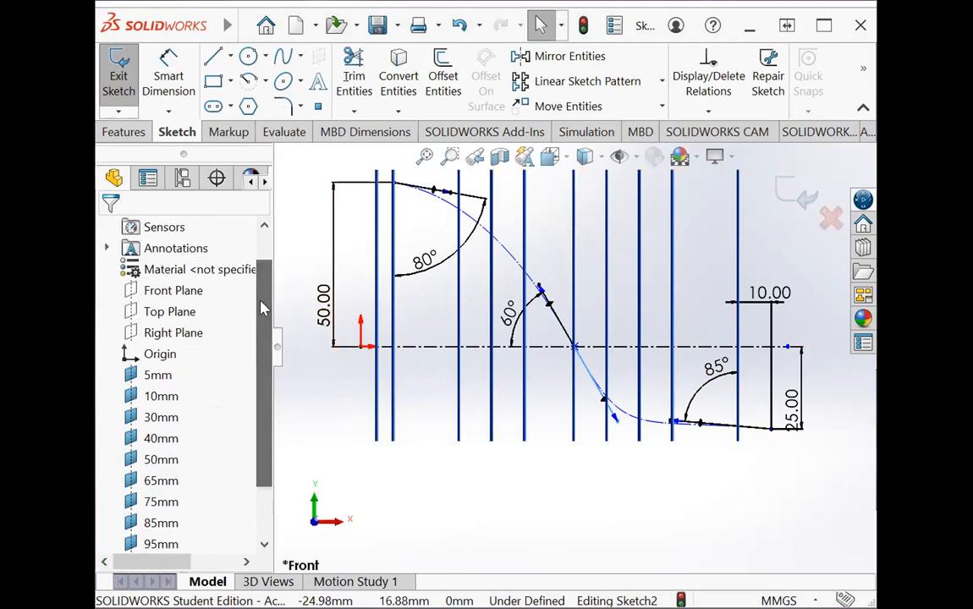
left_click(188, 335)
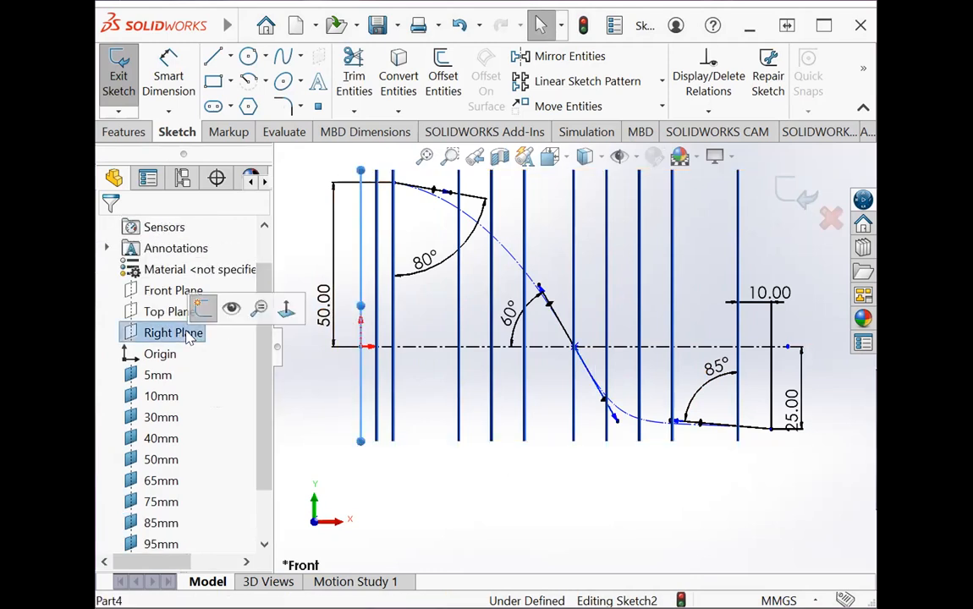
left_click(202, 310)
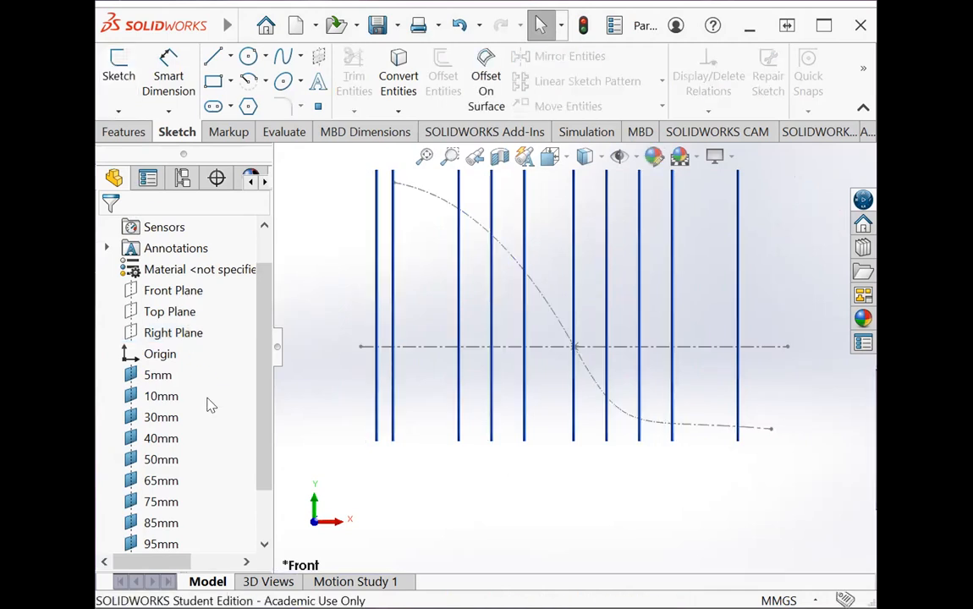
left_click(185, 337)
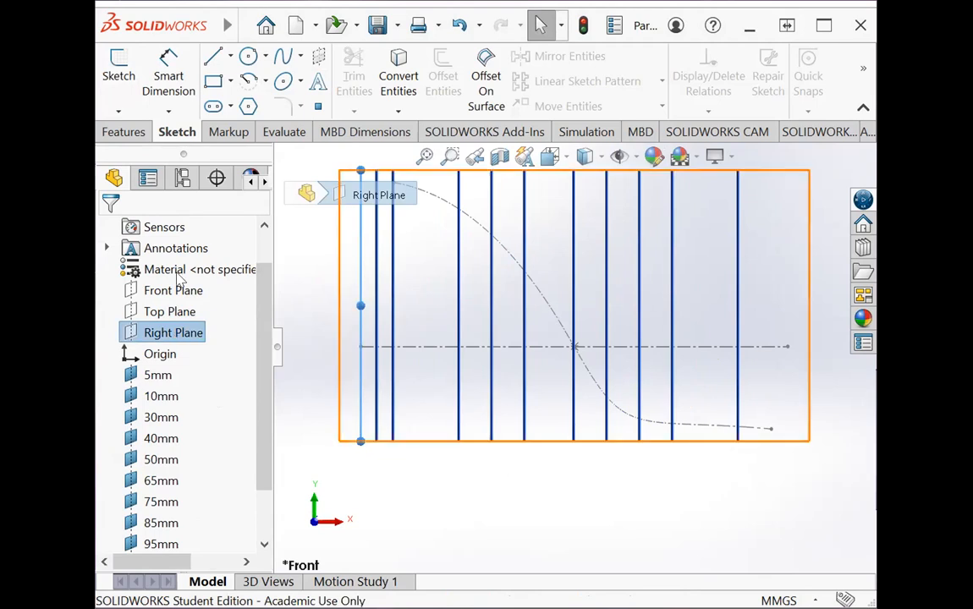
left_click(119, 67)
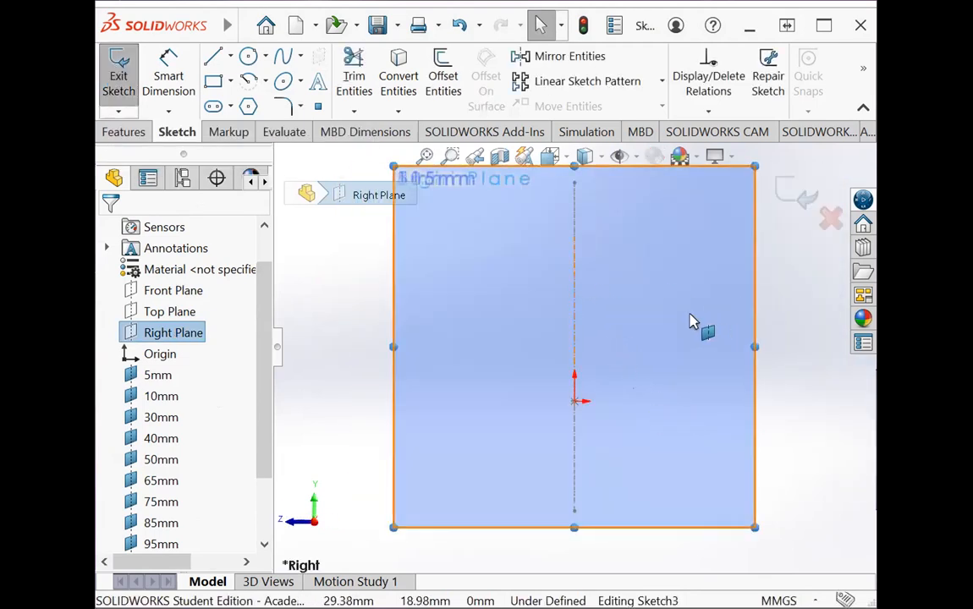
Draw a circle of about 3.1 mm radius centered on the spline's upper start point.
scroll(582, 206, "up", 1)
scroll(587, 218, "down", 1)
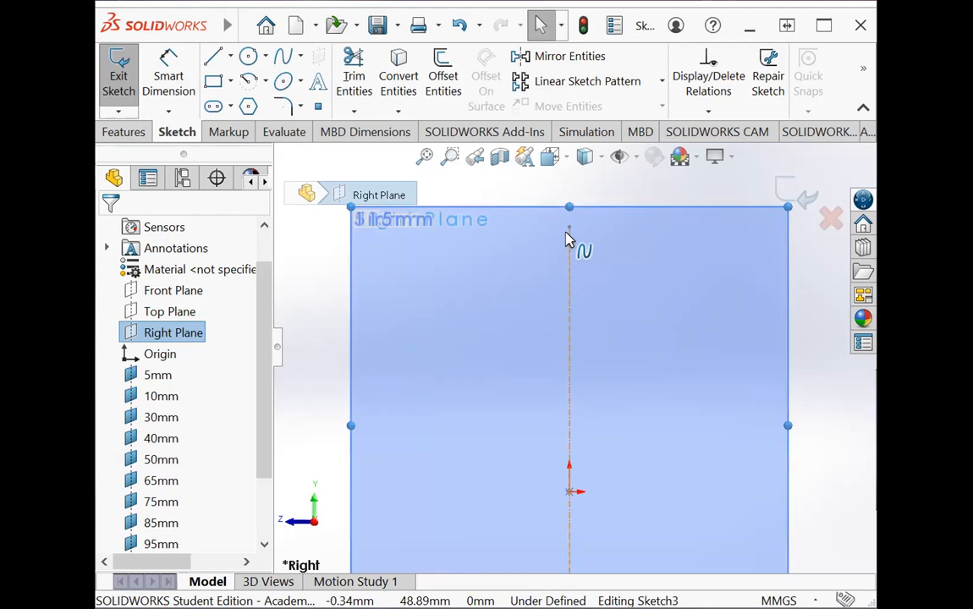
left_click(248, 55)
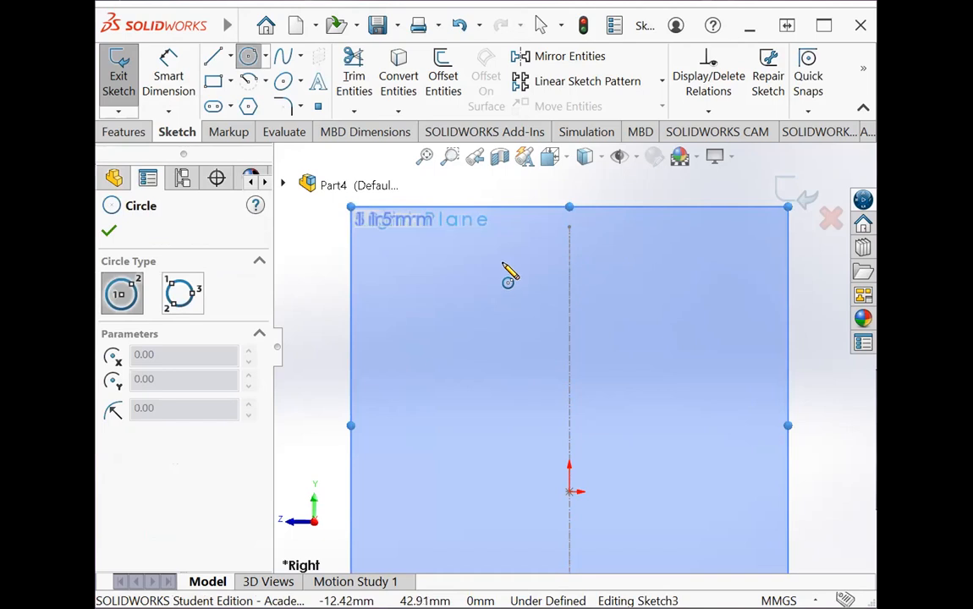
left_click(569, 226)
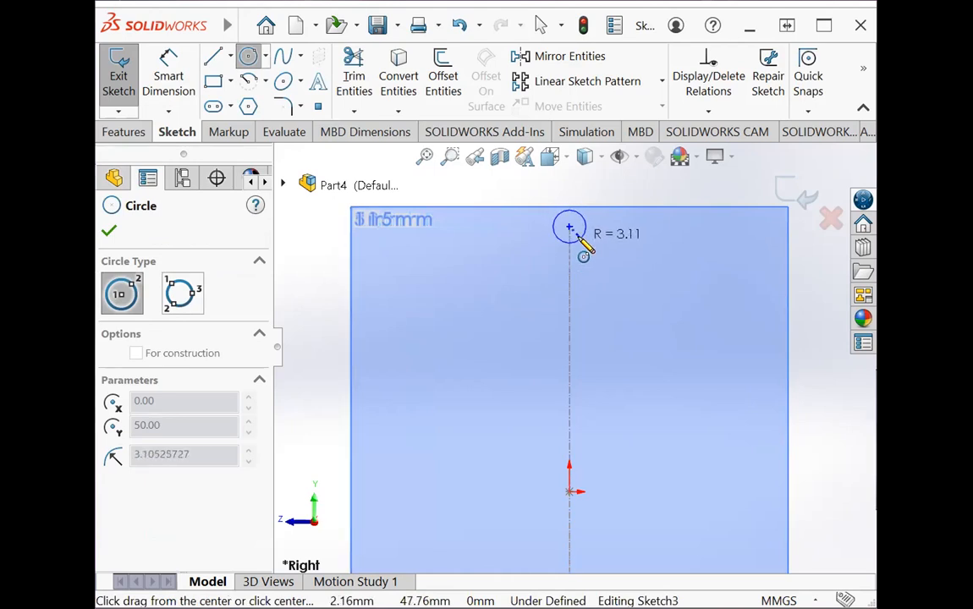
left_click(581, 247)
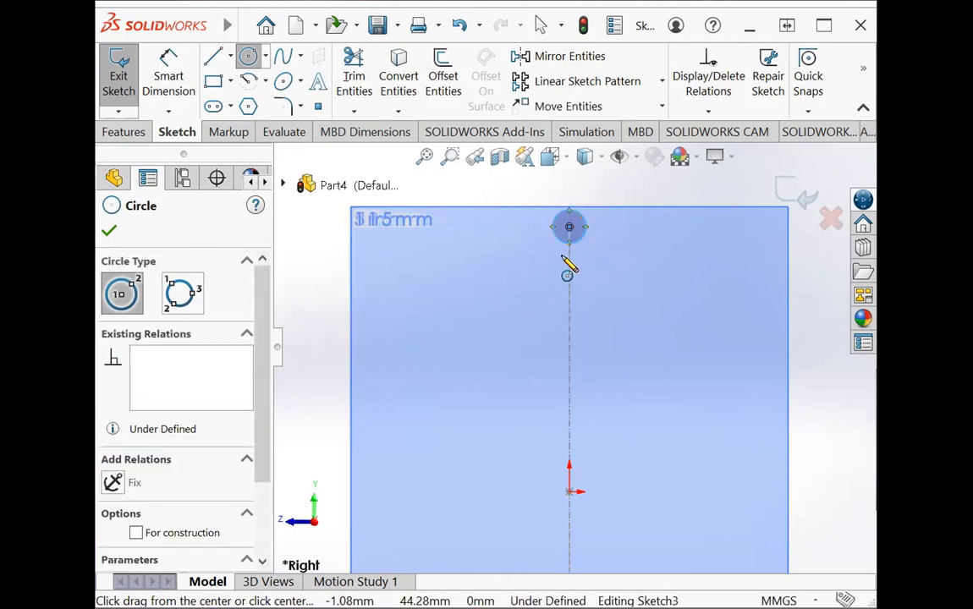
left_click(108, 231)
Dimension the circle's diameter as 2 mm.
left_click(167, 80)
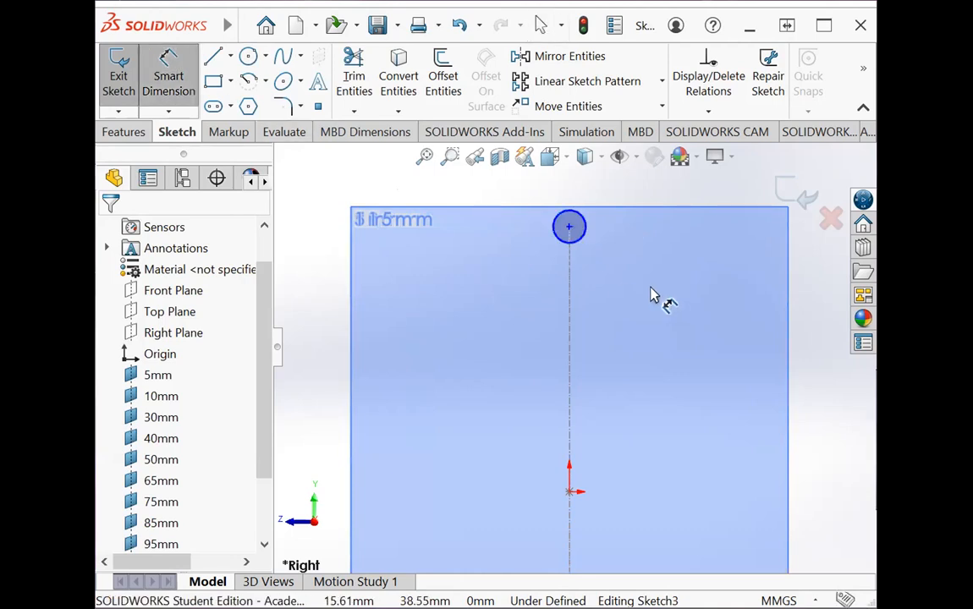
left_click(586, 234)
left_click(618, 203)
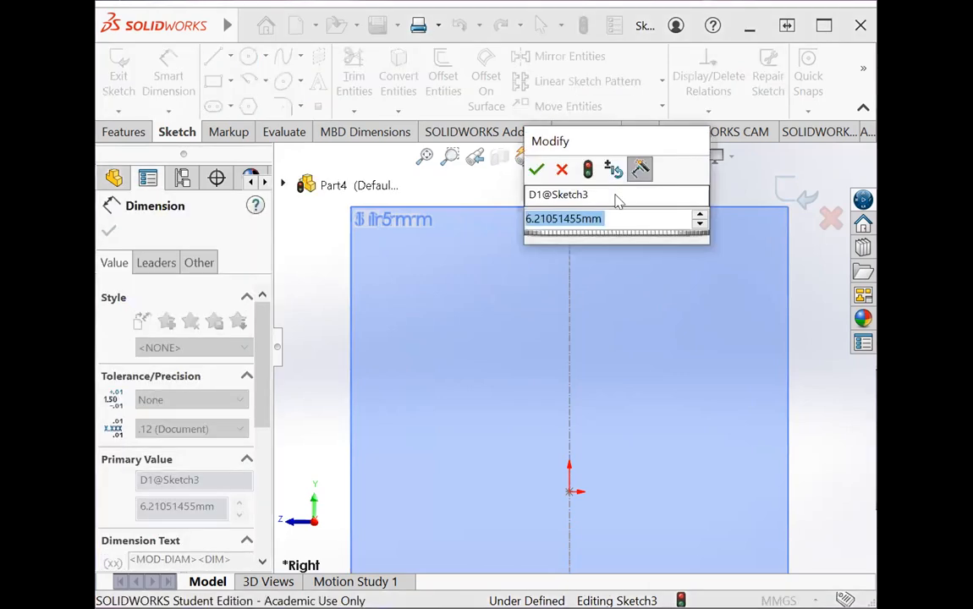
type("2")
key("Return")
key("Escape")
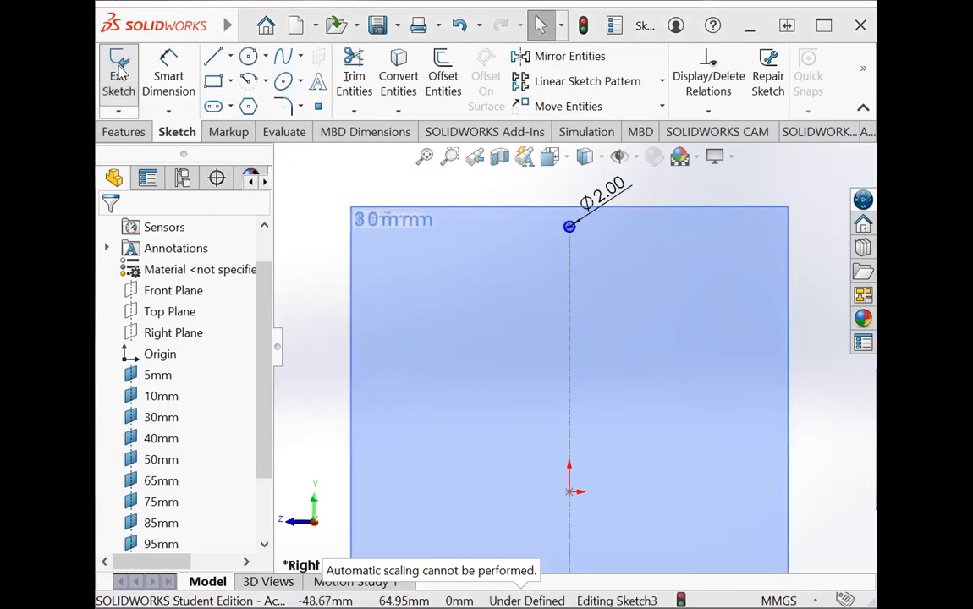
Exit the Right Plane circle sketch and start a new sketch on the 5mm plane.
left_click(159, 376)
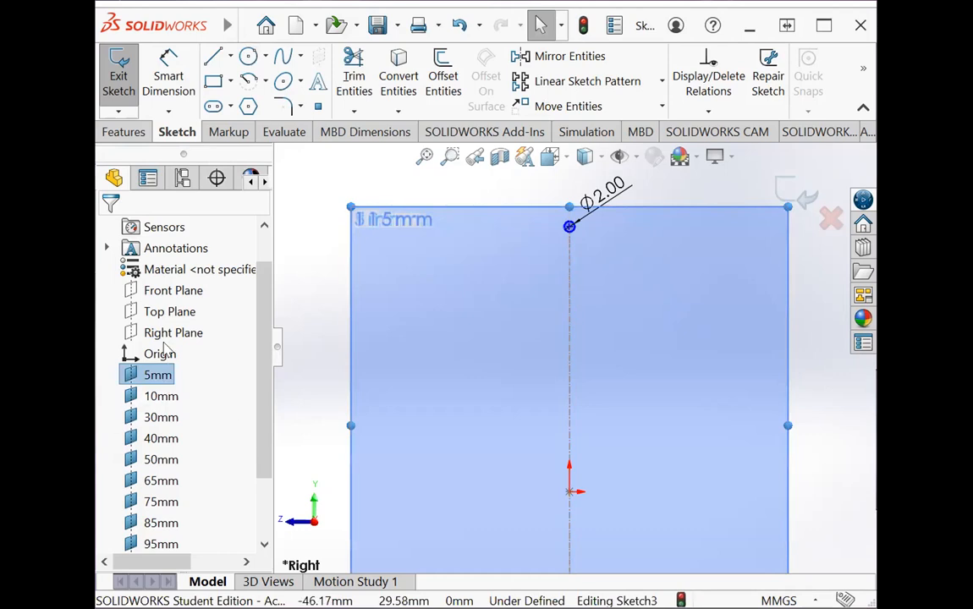
left_click(115, 80)
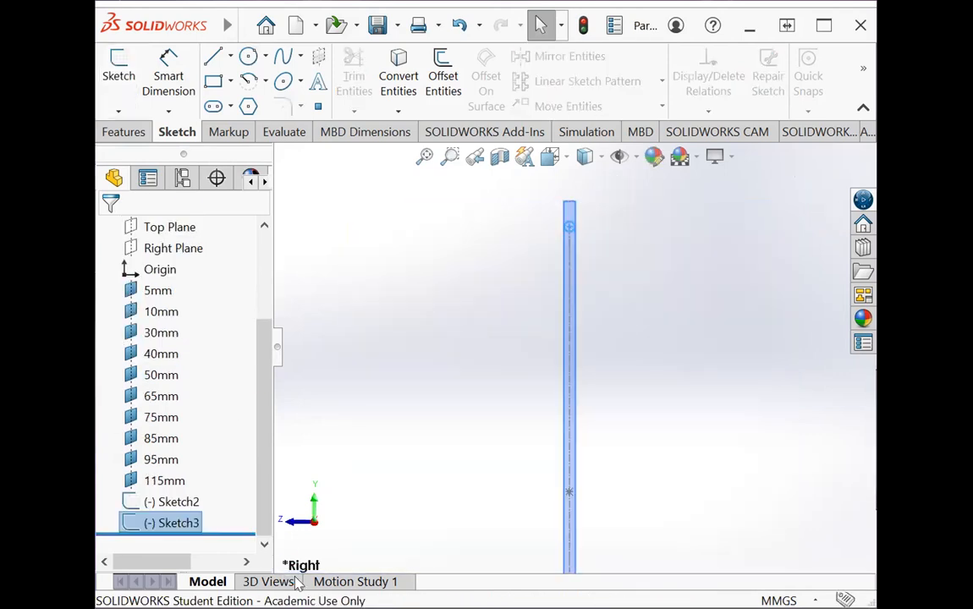
left_click_drag(268, 459, 268, 360)
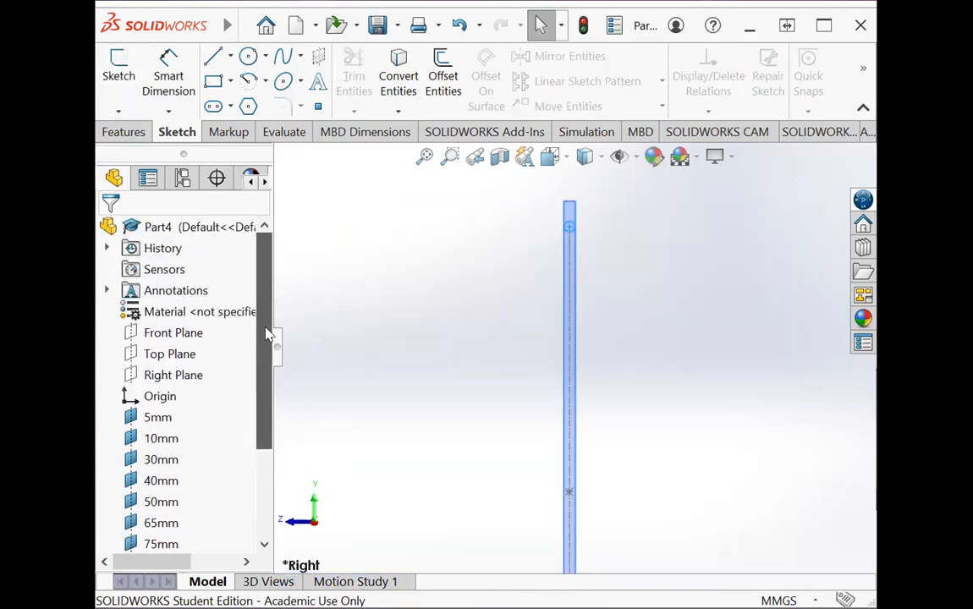
left_click(145, 418)
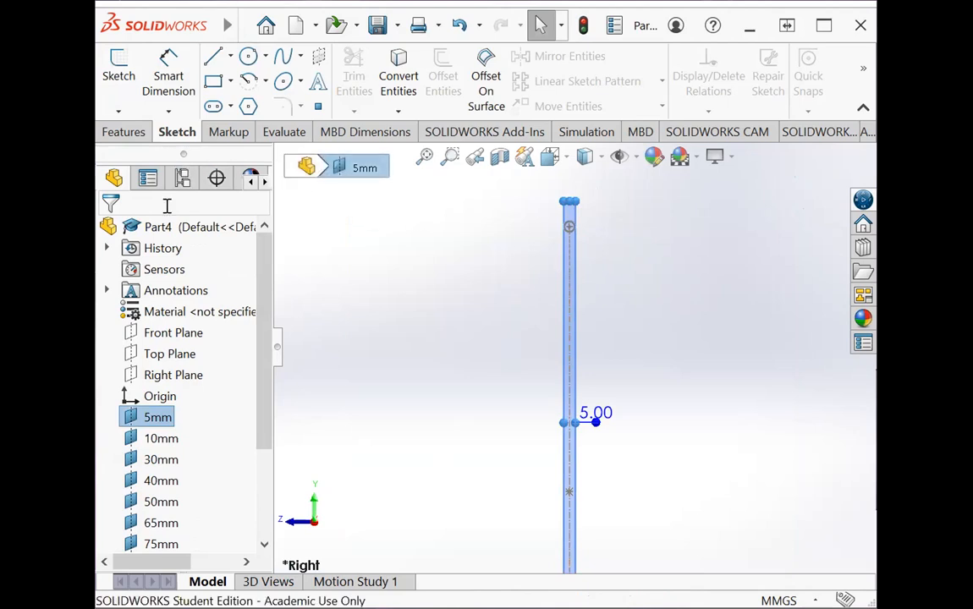
left_click(118, 67)
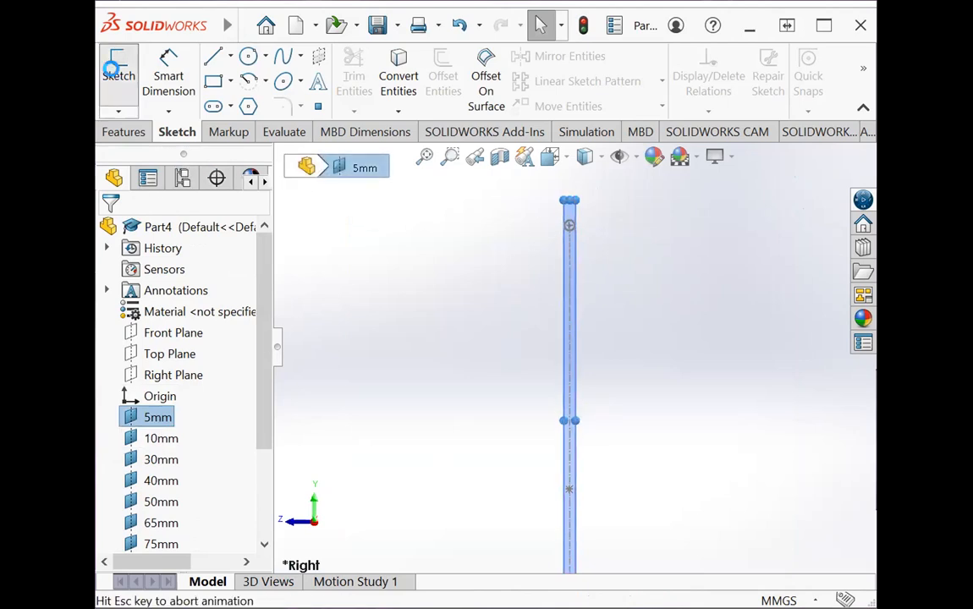
Draw a circle of about 5.55 mm diameter centered on the existing 2 mm circle's center.
left_click(451, 160)
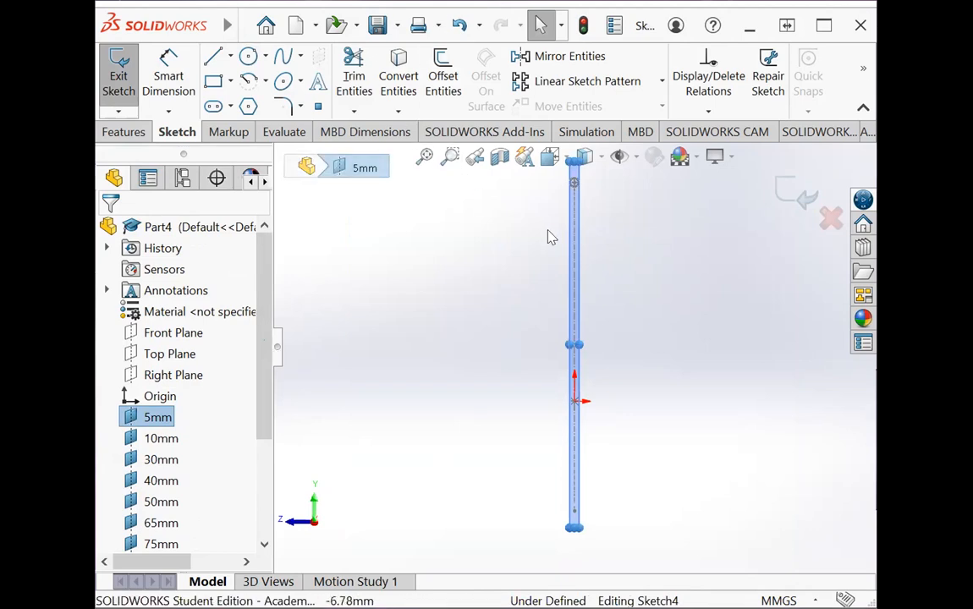
left_click_drag(550, 216, 618, 160)
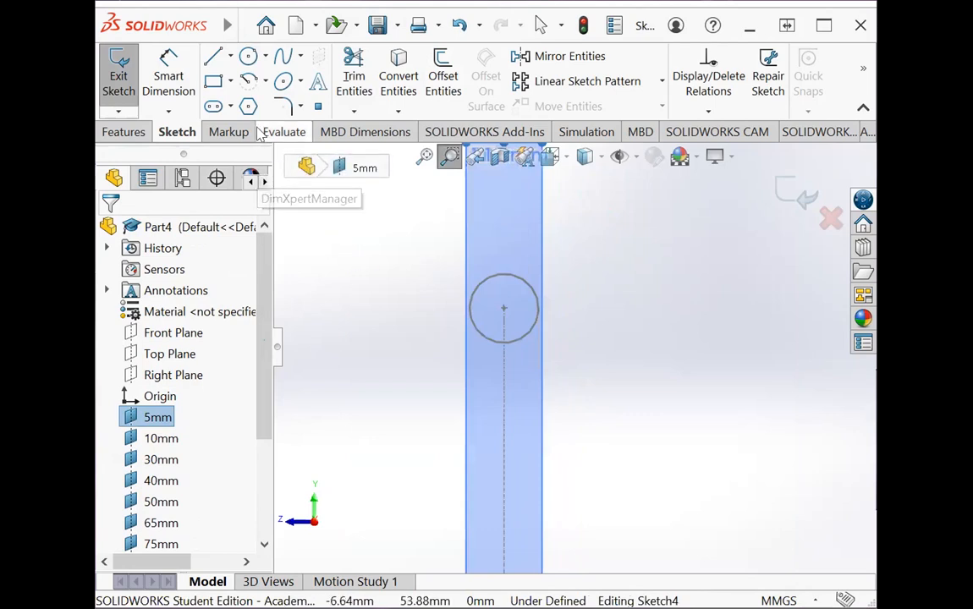
left_click(245, 56)
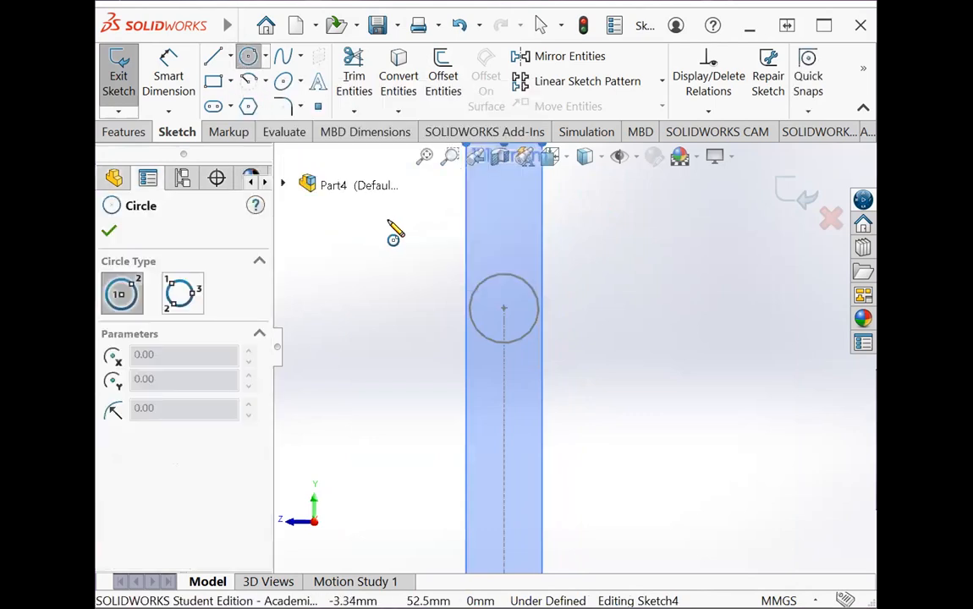
mouse_move(504, 308)
left_mouse_down()
mouse_move(581, 380)
mouse_move(571, 377)
left_mouse_up()
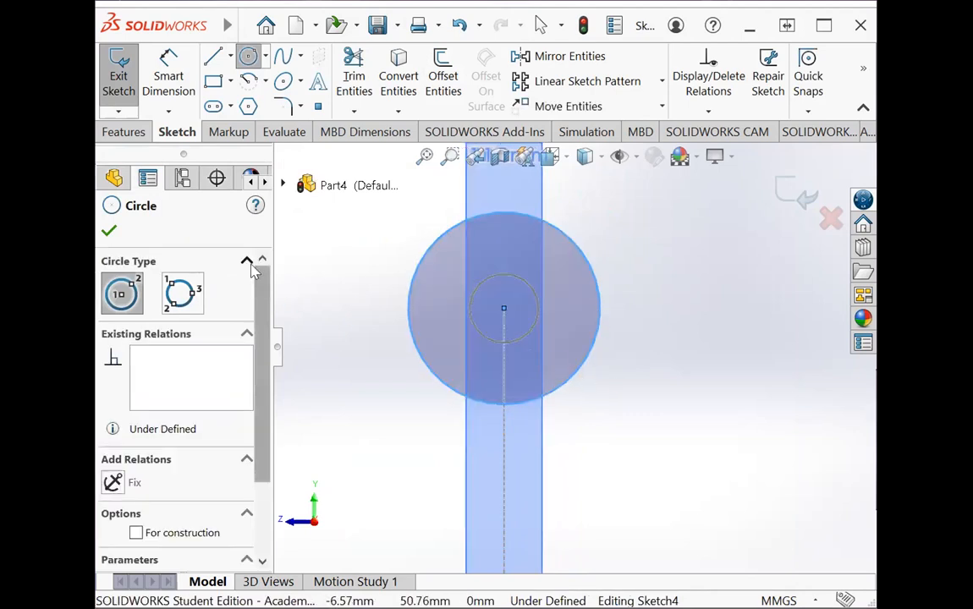
left_click(110, 231)
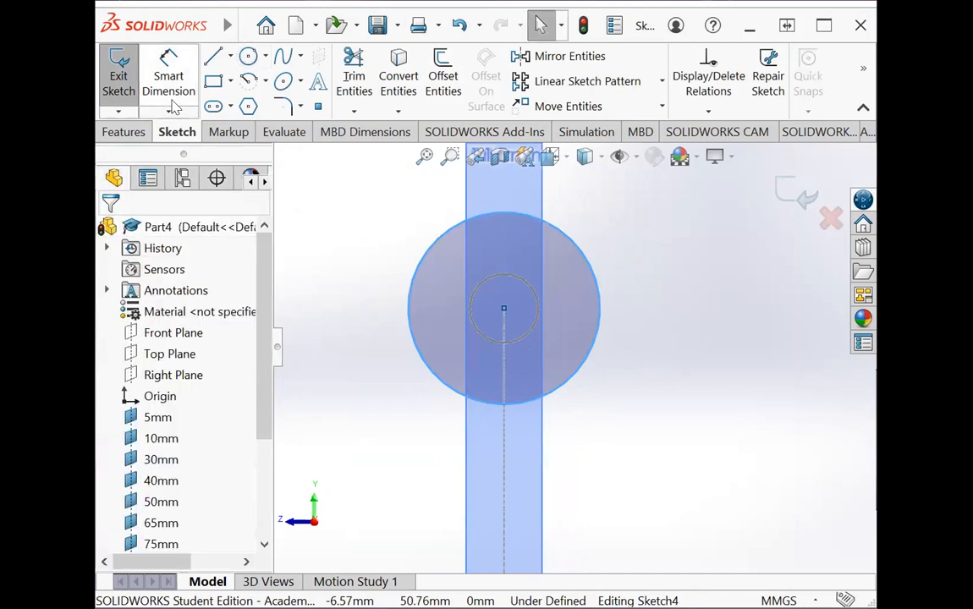
Dimension the diameter of the circle on the 5mm plane as 8 mm.
left_click(170, 91)
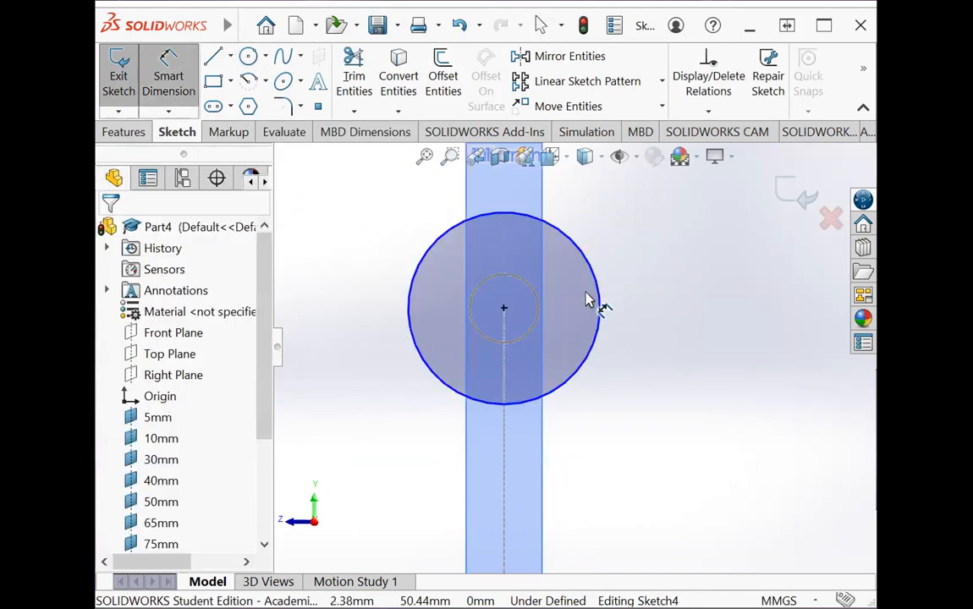
left_click(615, 288)
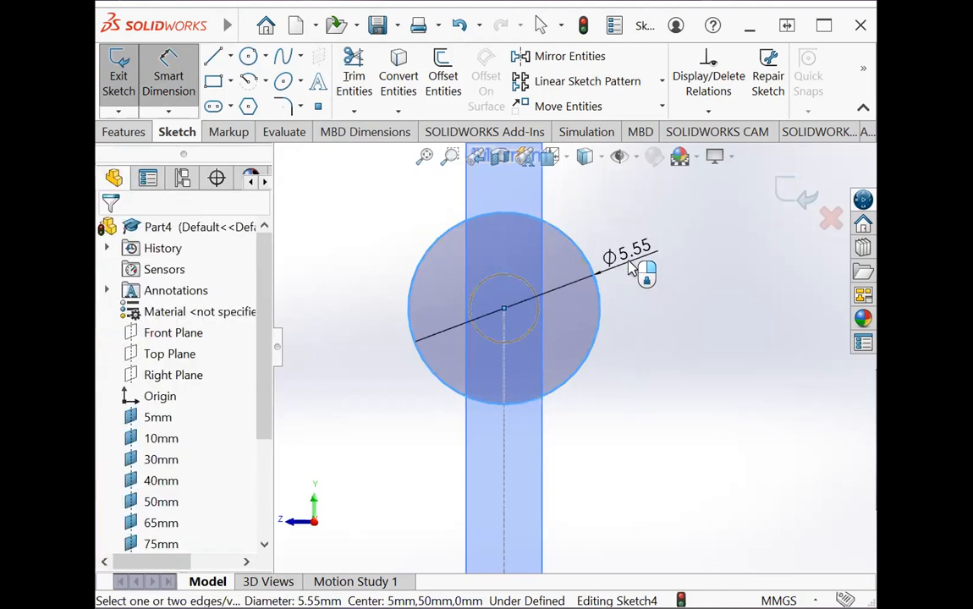
left_click(631, 267)
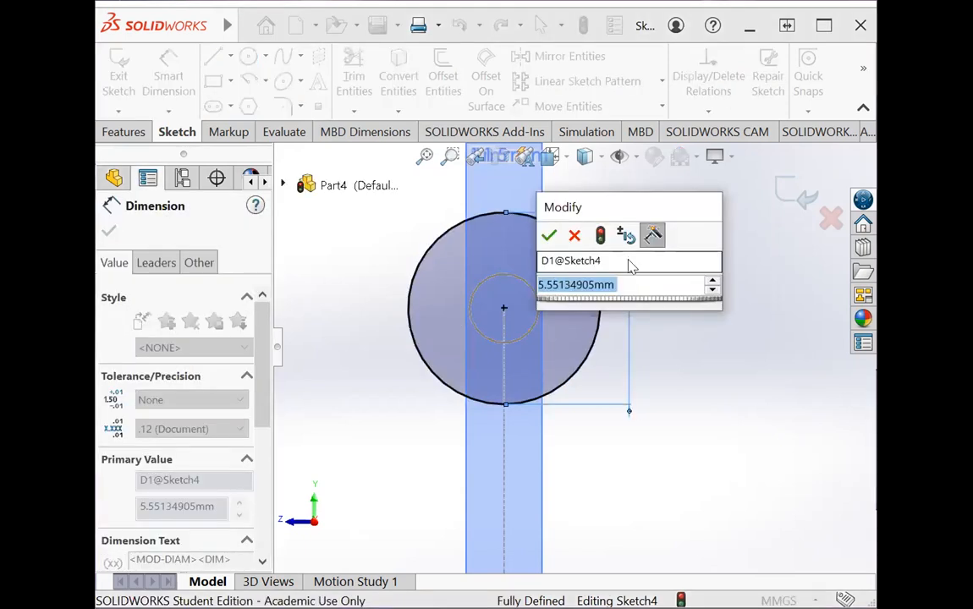
type("8")
key("Return")
left_click(109, 230)
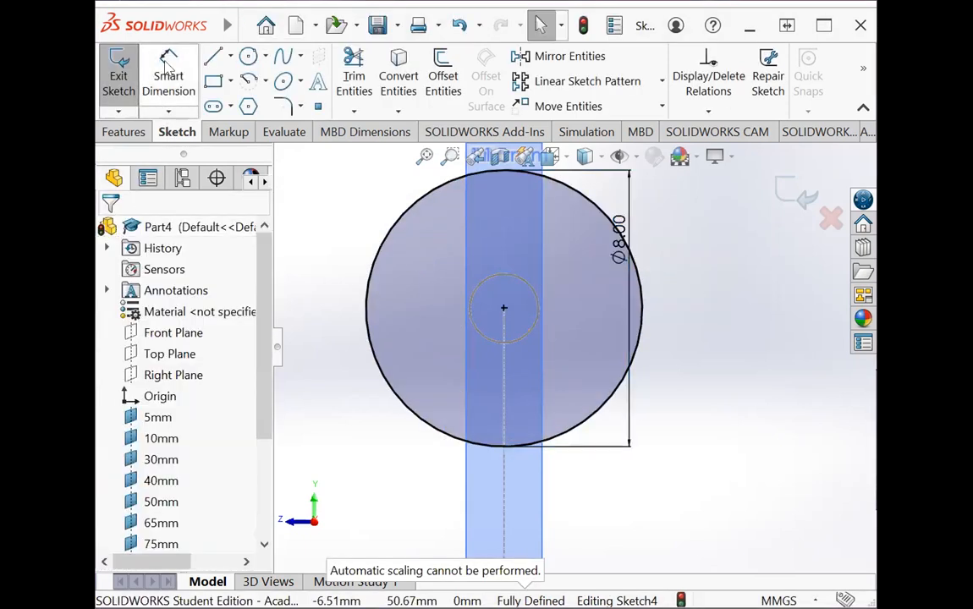
Exit the 8 mm circle sketch and start a new sketch on the 10mm plane.
left_click(119, 78)
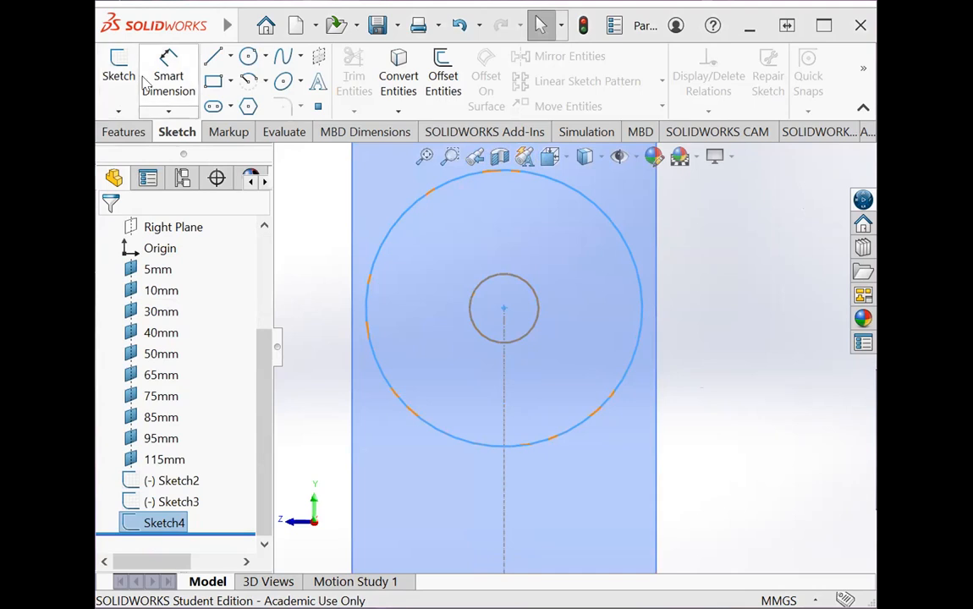
left_click(161, 293)
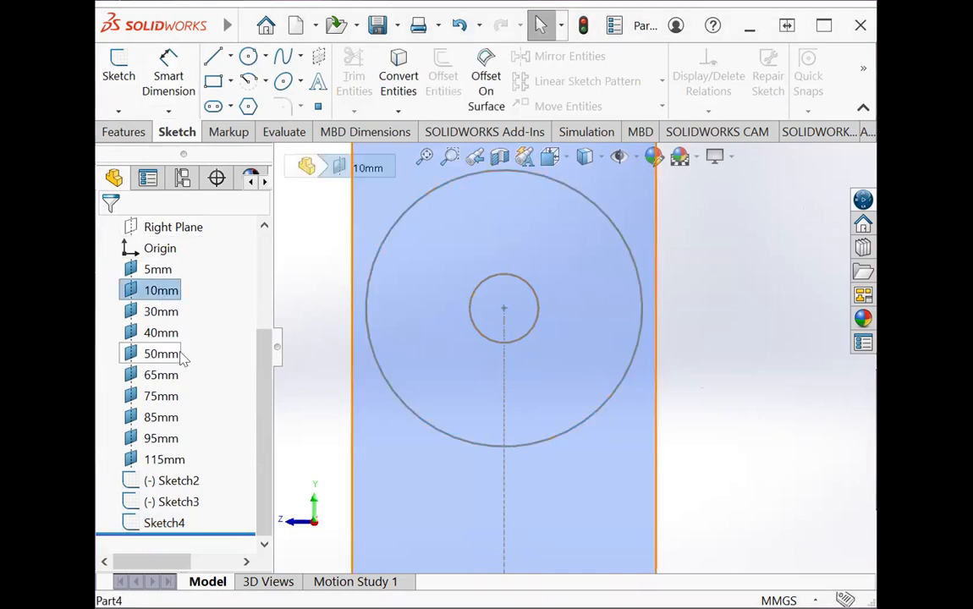
left_click(119, 75)
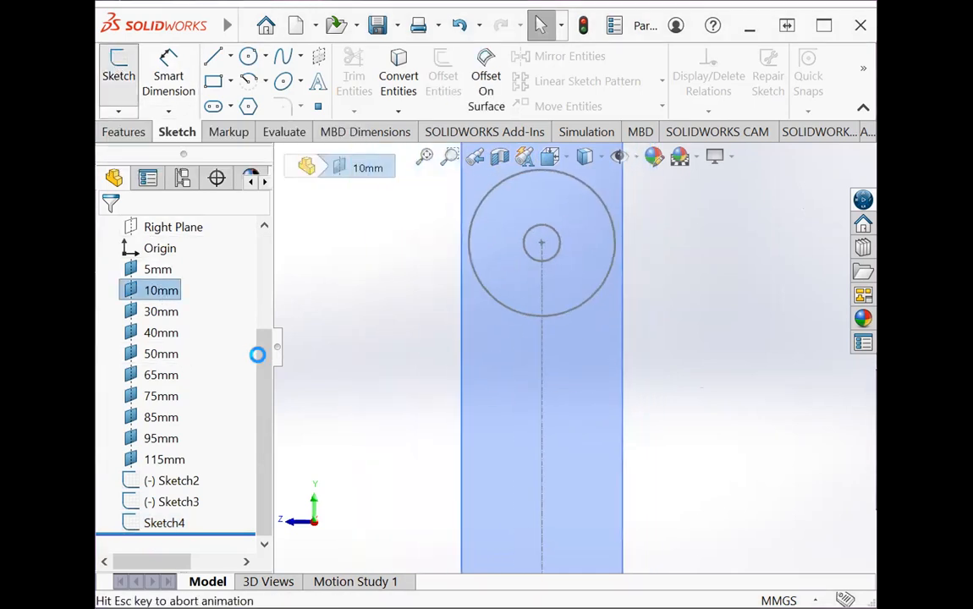
Draw a circle concentric with the existing profiles, sized between the 2 mm and 8 mm circles.
left_click(450, 158)
left_click_drag(510, 246, 624, 156)
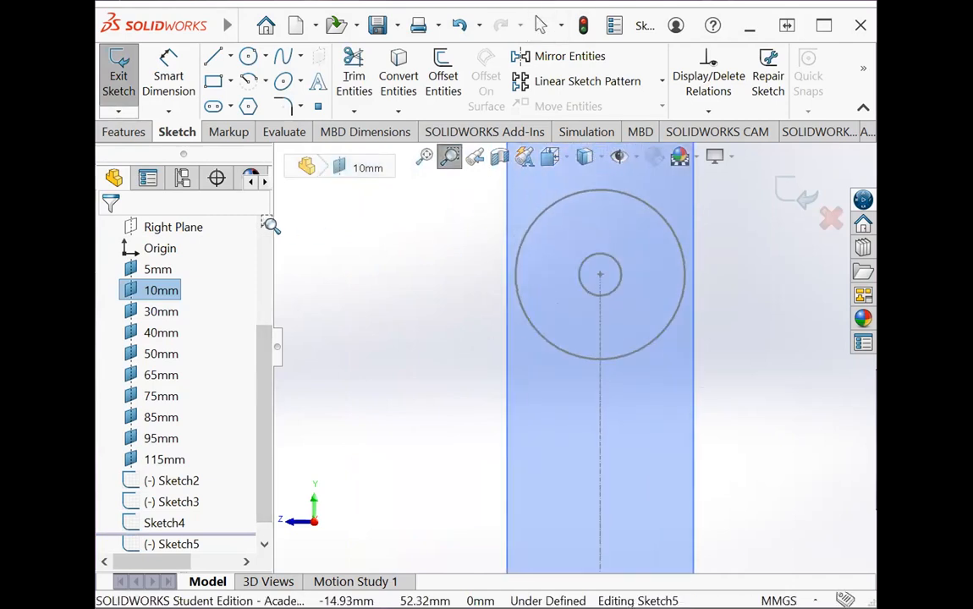
left_click(248, 57)
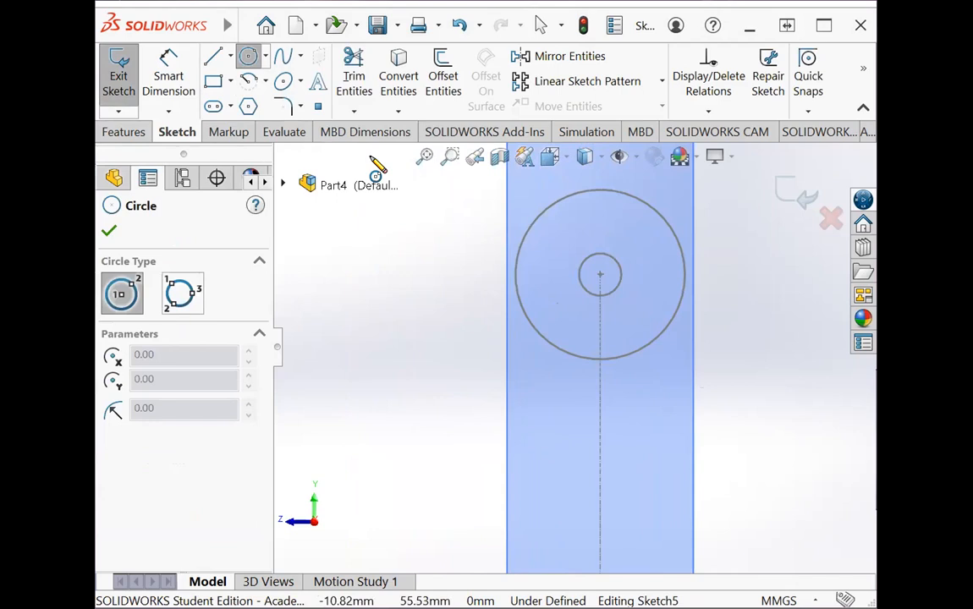
left_click(601, 276)
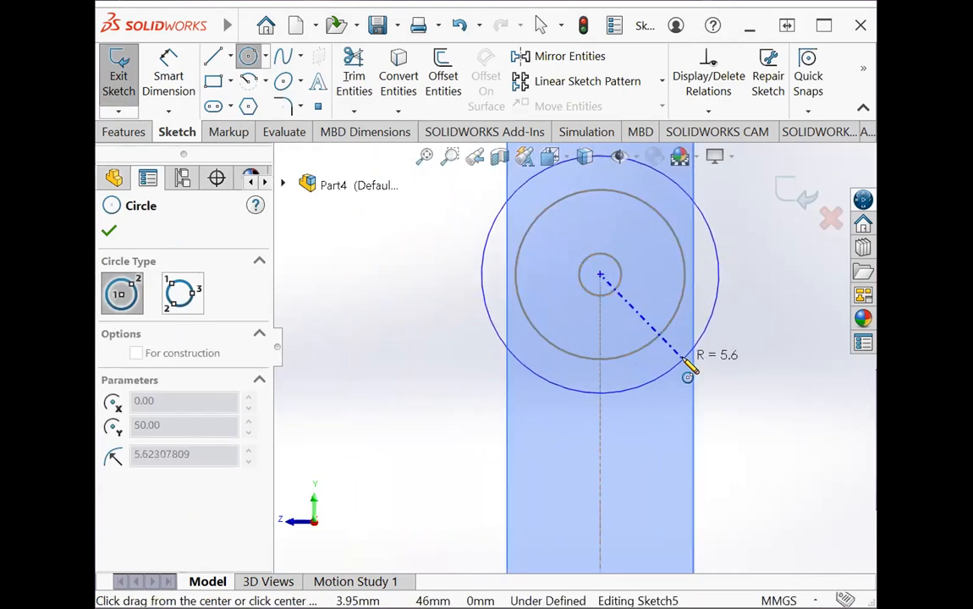
left_click(641, 319)
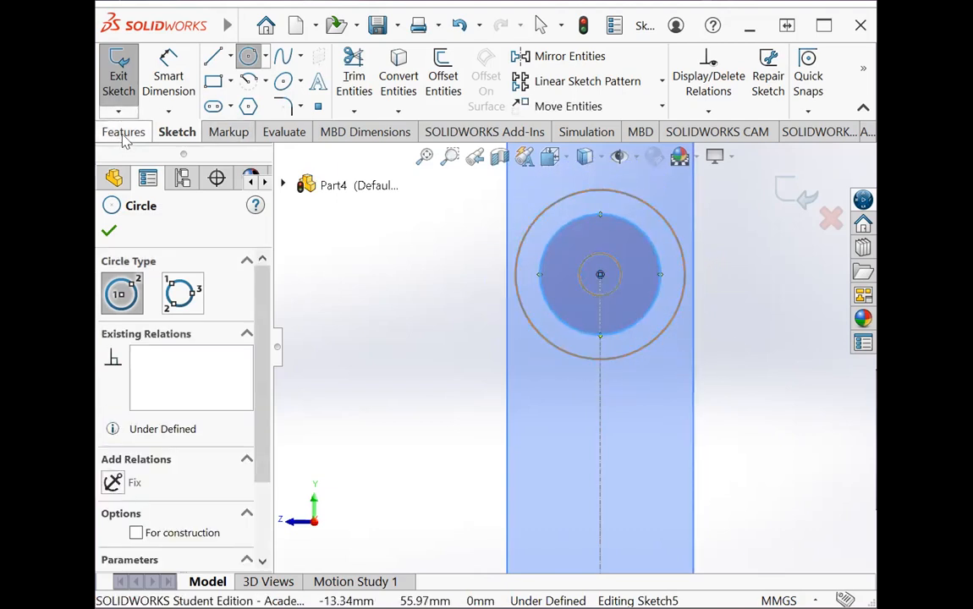
Dimension the diameter of the new concentric circle on the 10mm plane as 5 mm.
left_click(168, 76)
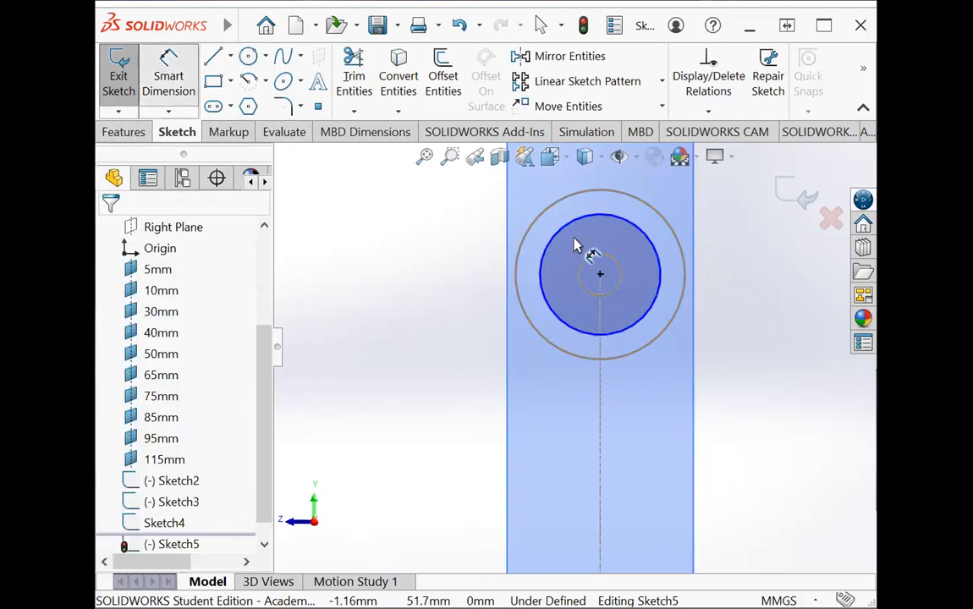
left_click(652, 244)
left_click(723, 234)
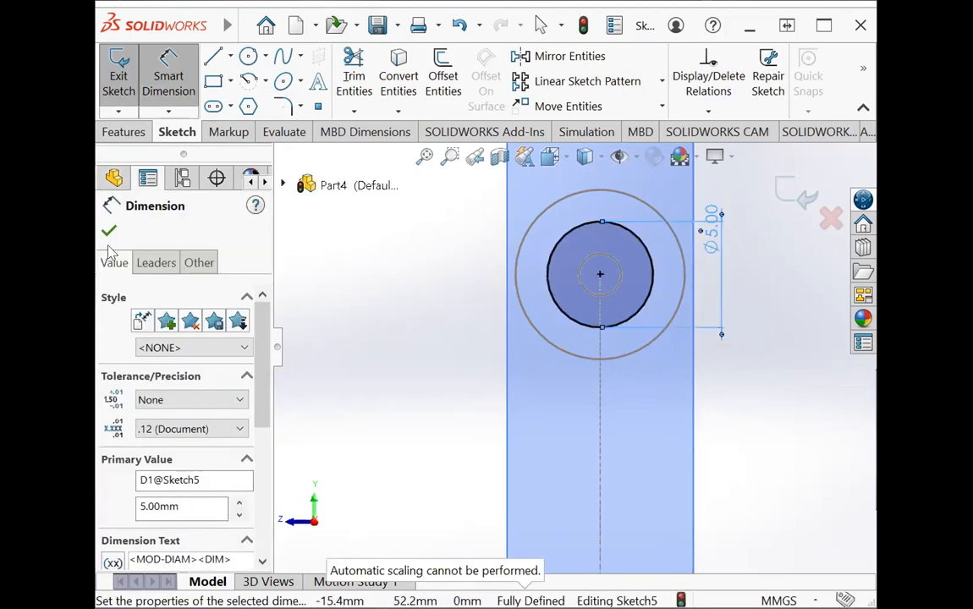
left_click(108, 230)
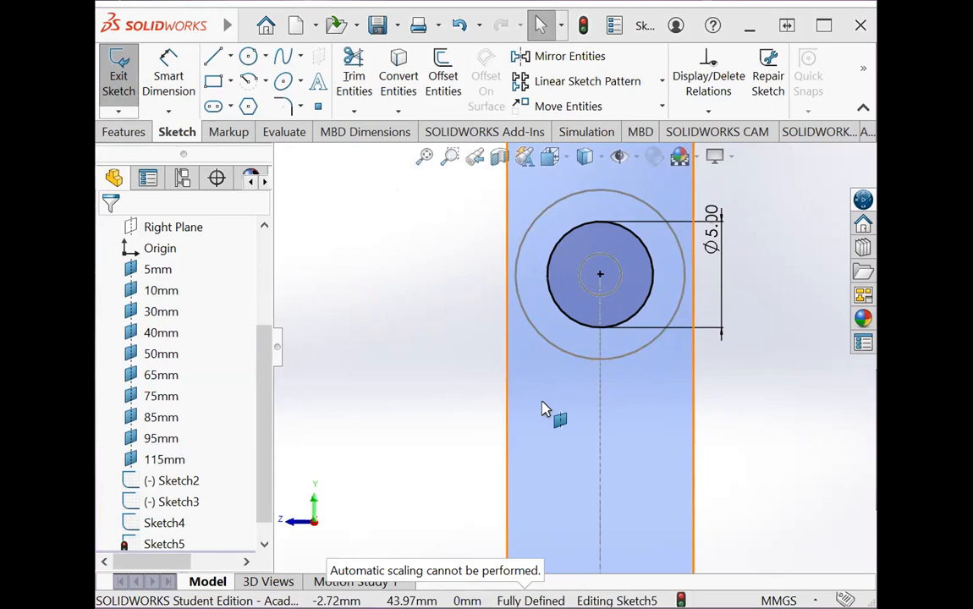
Draw a second circle of about 3.58 mm diameter in the same sketch, centered on the construction spline's vertical line between the upper circles and the origin.
scroll(543, 409, "up", 3)
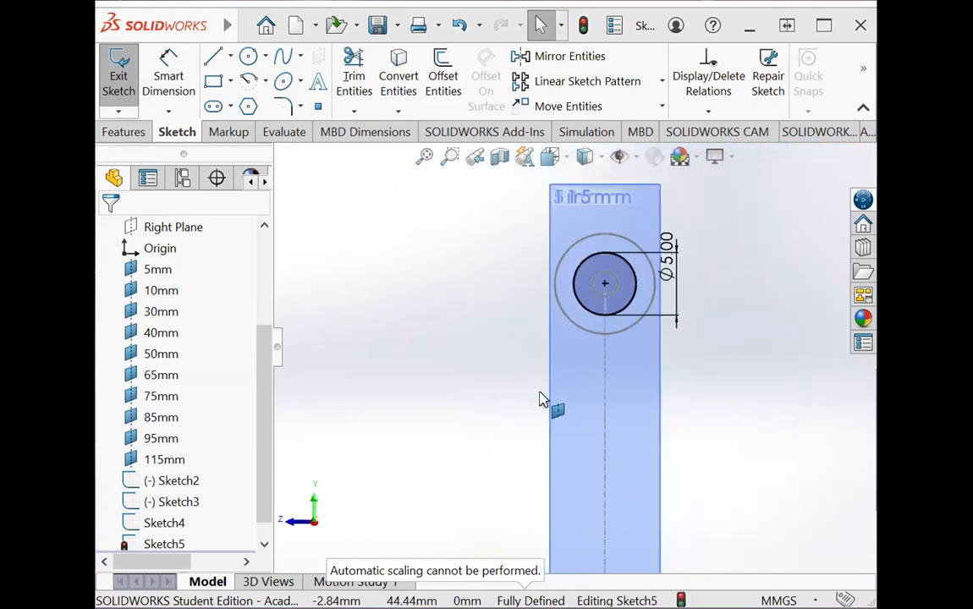
scroll(544, 400, "up", 2)
scroll(536, 479, "down", 2)
scroll(581, 490, "up", 3)
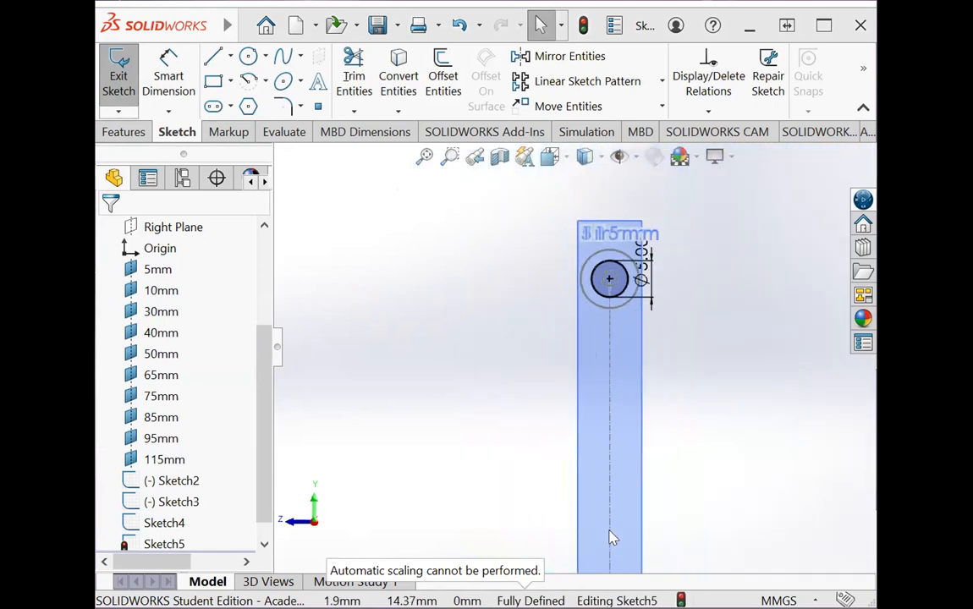
scroll(613, 538, "down", 3)
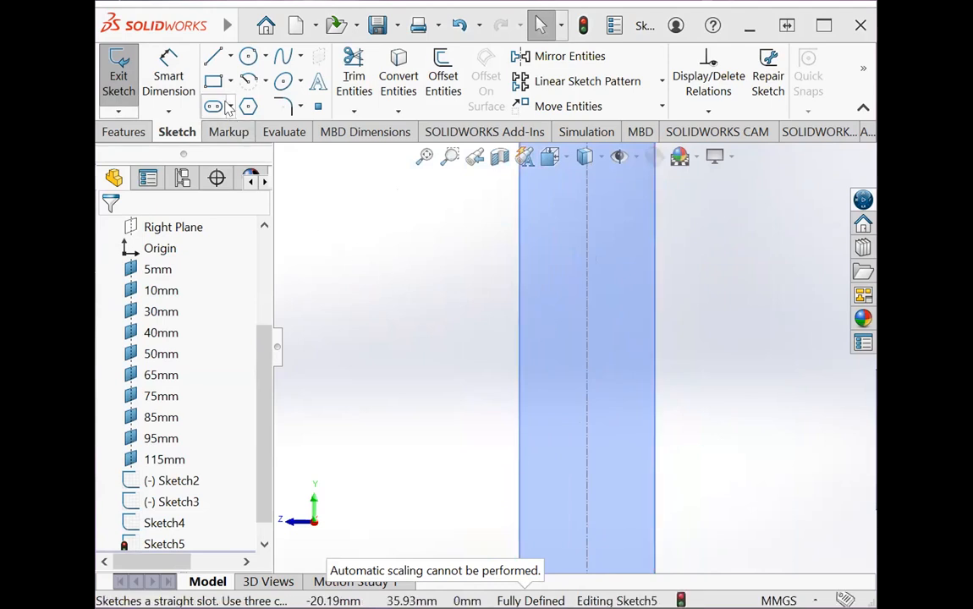
left_click(154, 312)
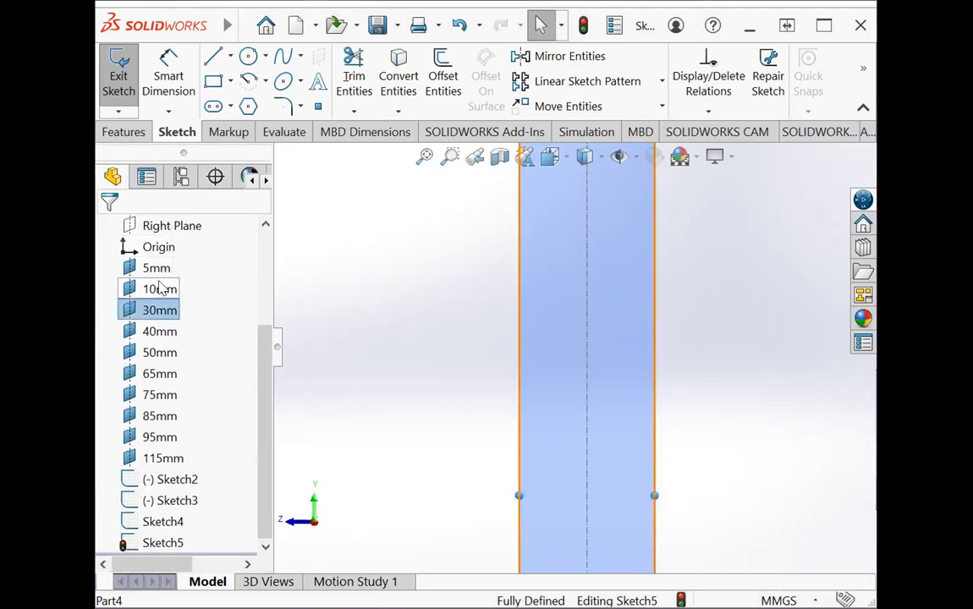
left_click(249, 57)
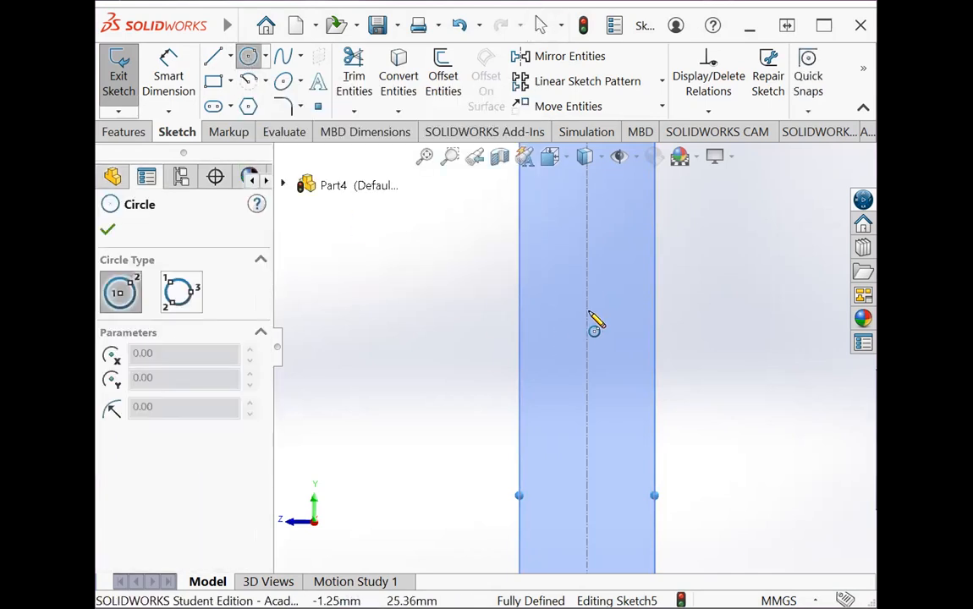
left_click_drag(586, 305, 608, 328)
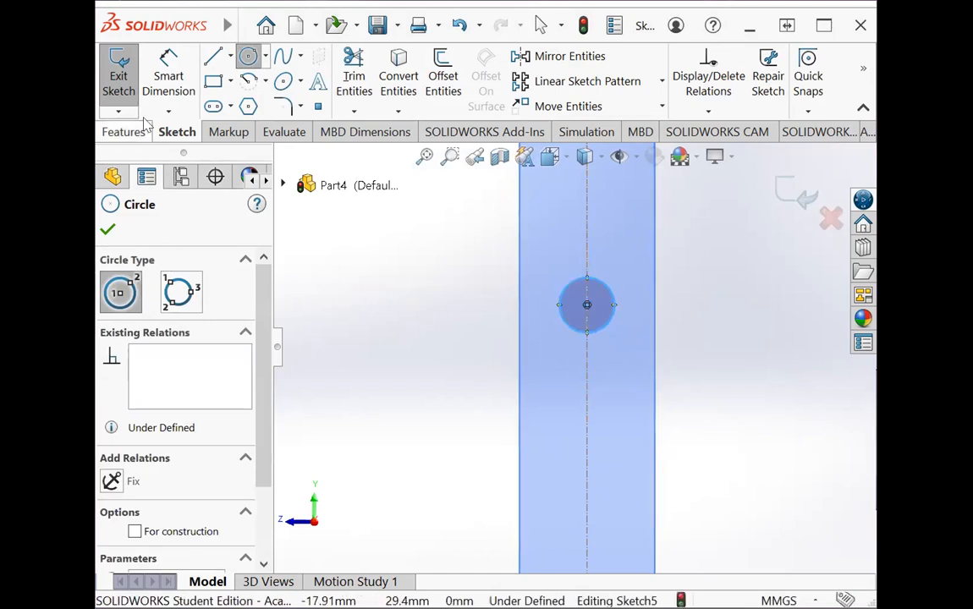
Dimension the lower circle's diameter as 5 mm.
left_click(169, 76)
left_click(616, 301)
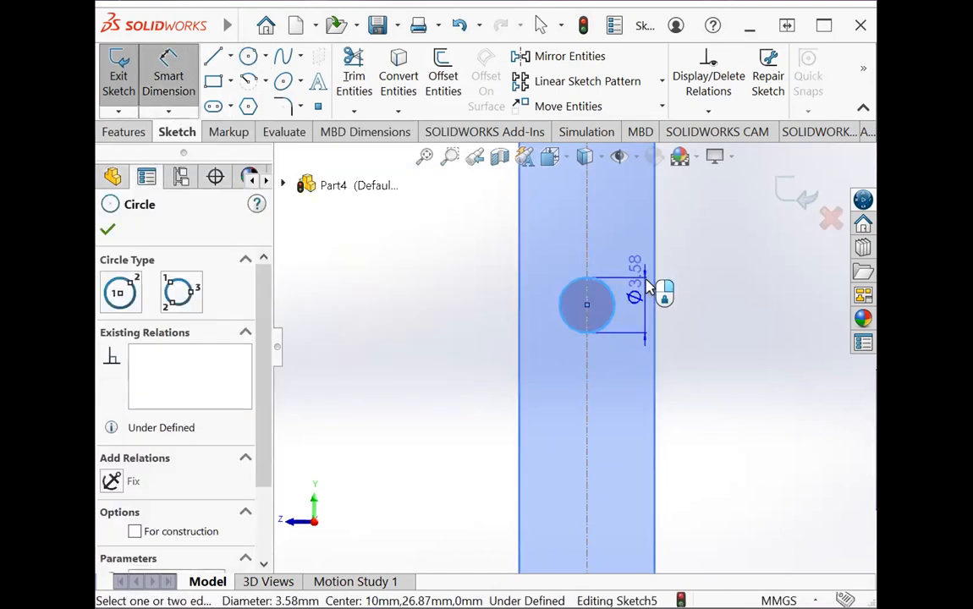
left_click(635, 273)
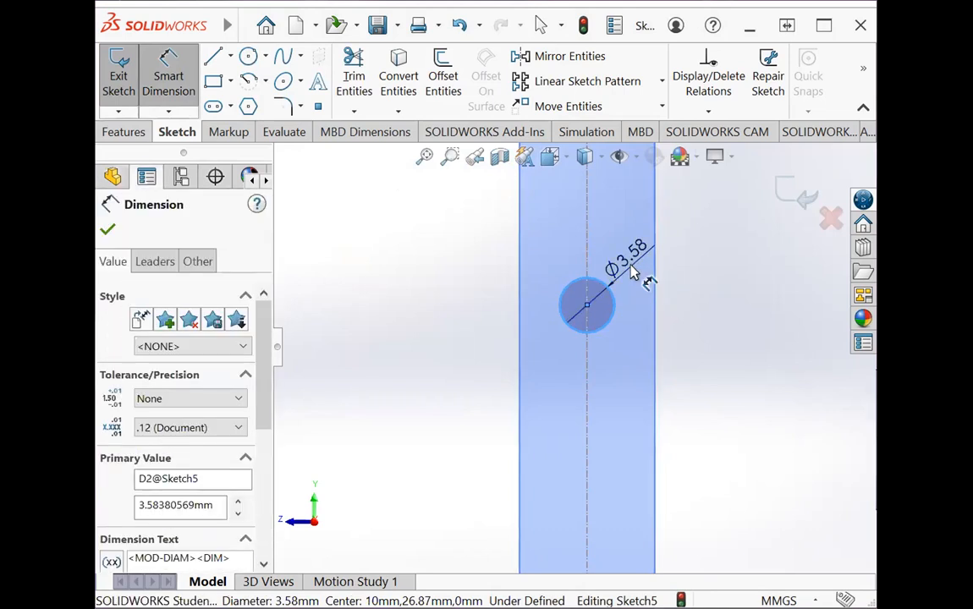
left_click(631, 271)
type("5")
key("Return")
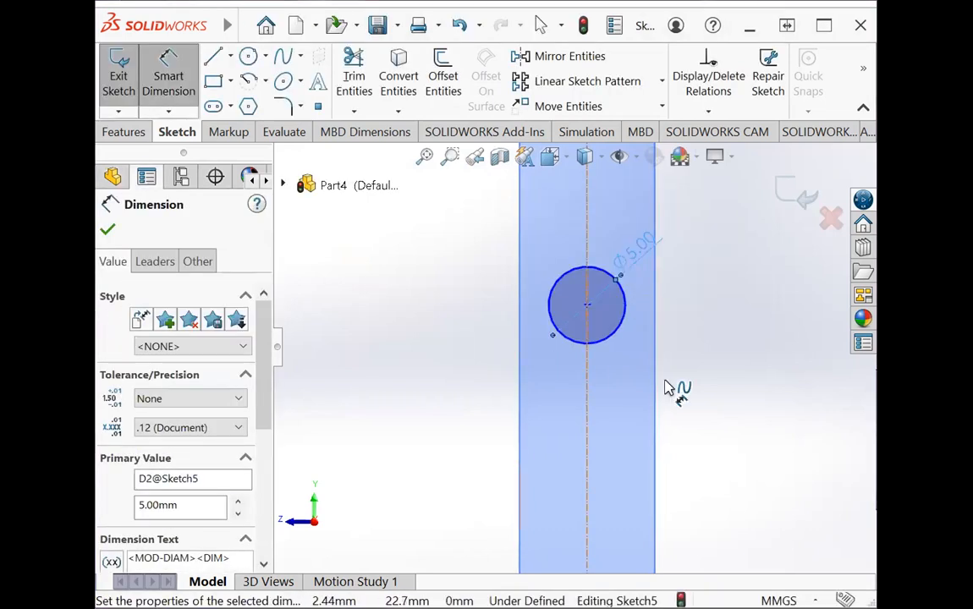
Dimension the lower circle's center 30 mm above the origin and close the sketch.
scroll(669, 436, "up", 3)
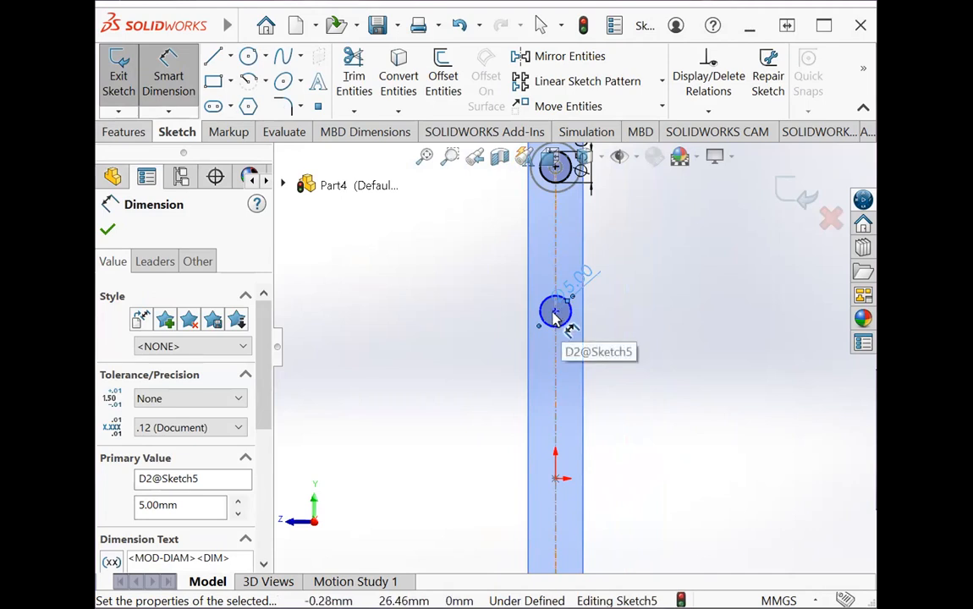
left_click(556, 479)
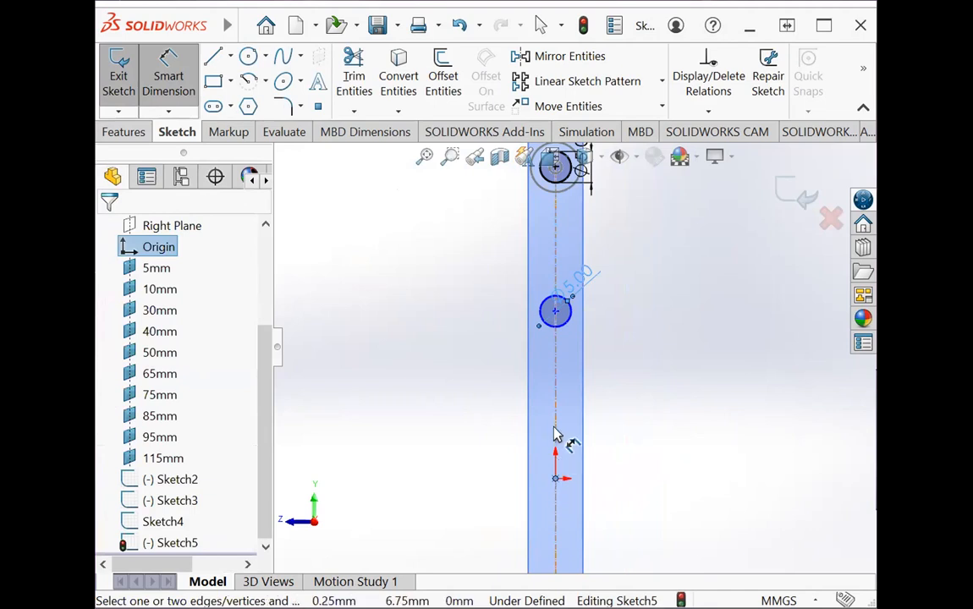
left_click(555, 313)
left_click(631, 364)
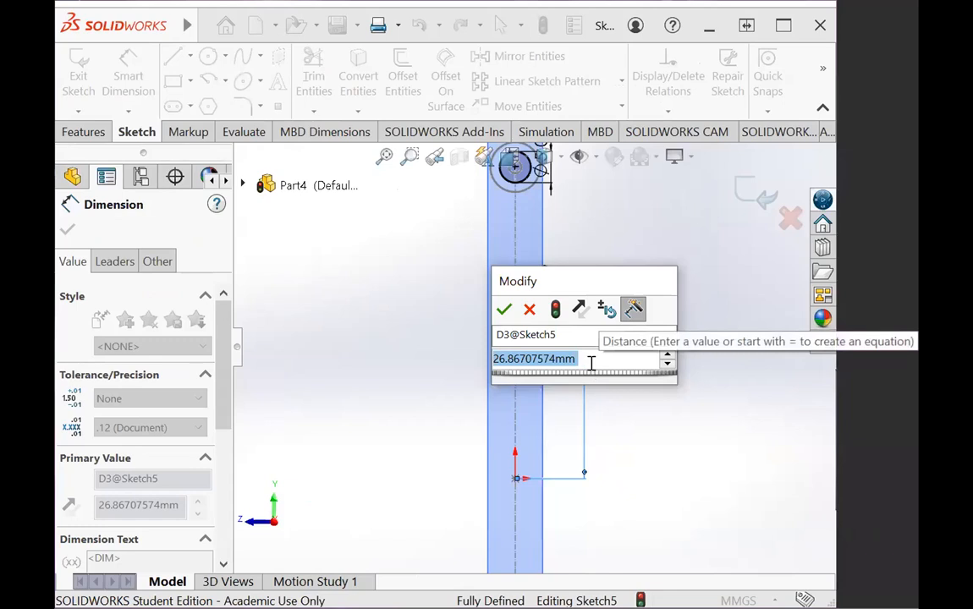
type("30")
key("Return")
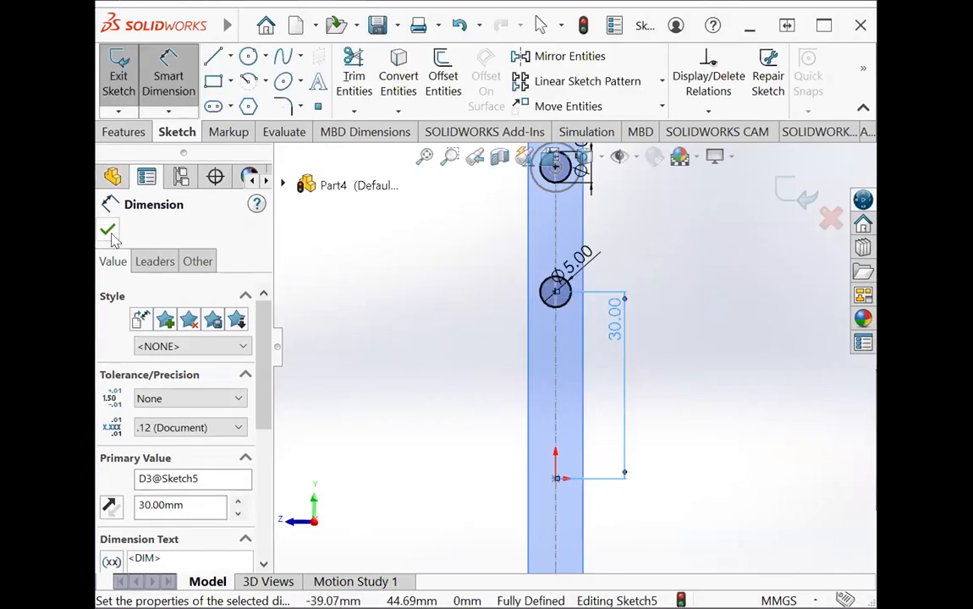
left_click(163, 100)
left_click(119, 76)
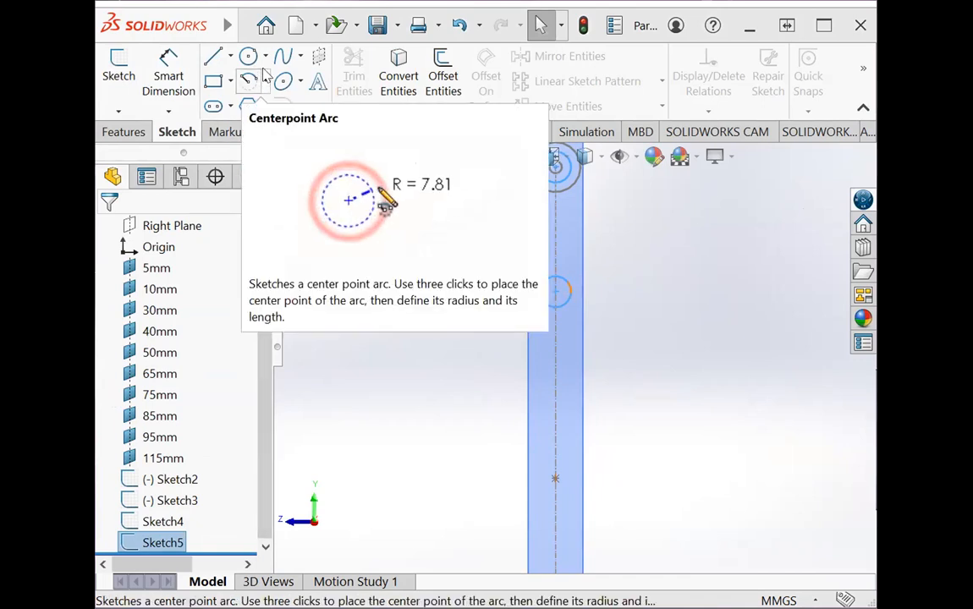
Start a sketch on the 40mm plane and draw a circle about 11.55 mm in diameter on the vertical construction line, about 16.38 mm above the origin.
left_click(157, 334)
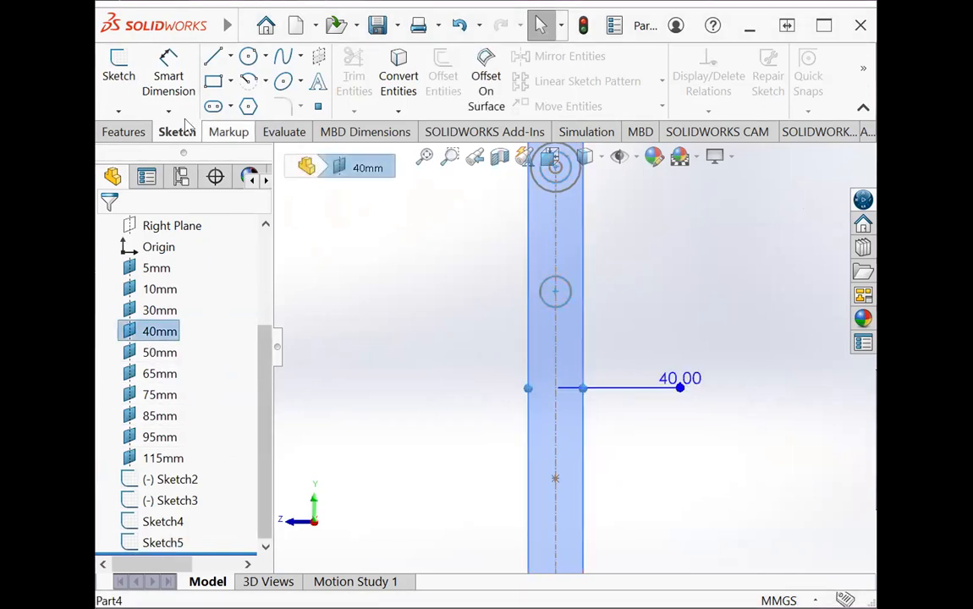
left_click(119, 75)
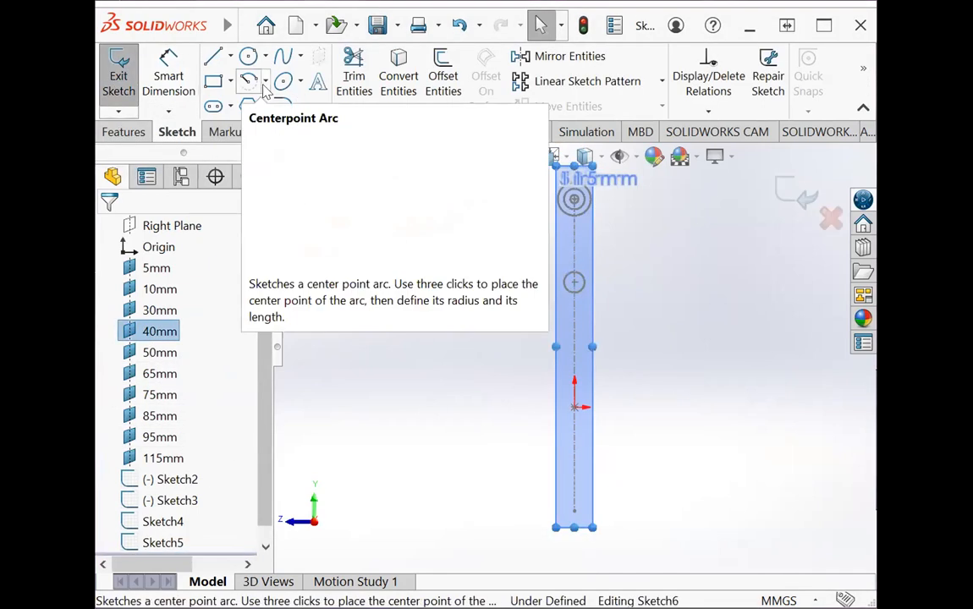
left_click(249, 60)
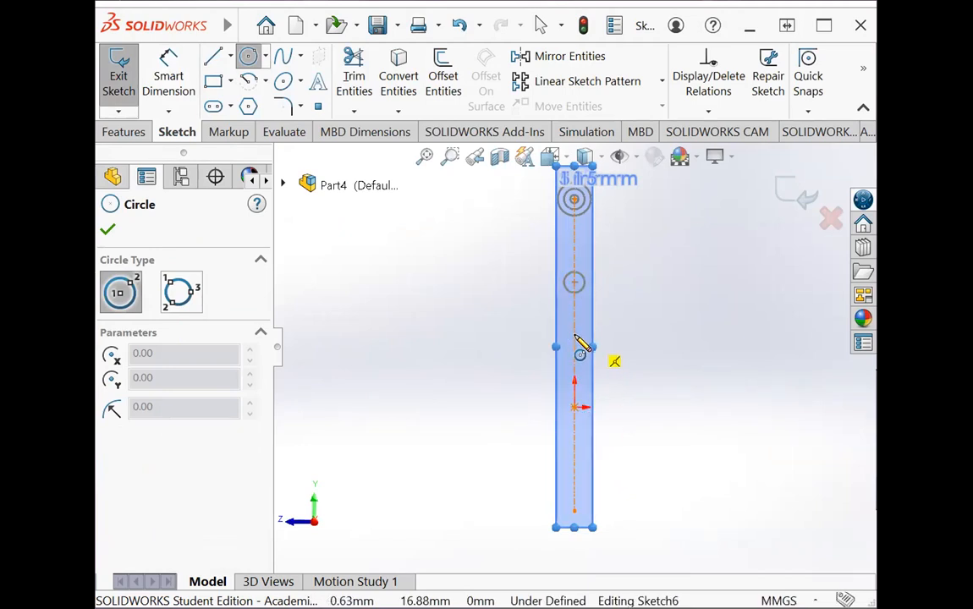
scroll(580, 347, "down", 4)
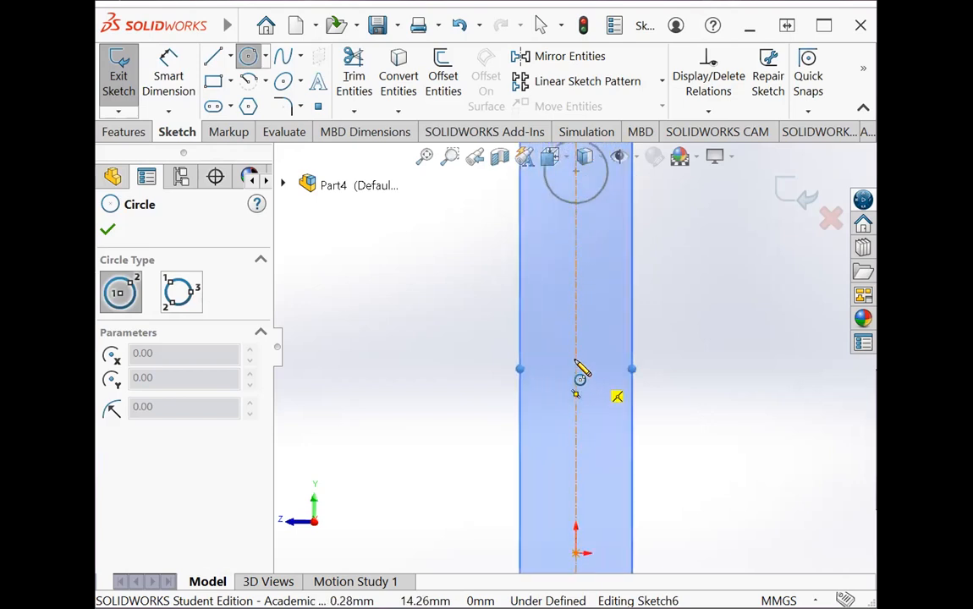
left_click(577, 345)
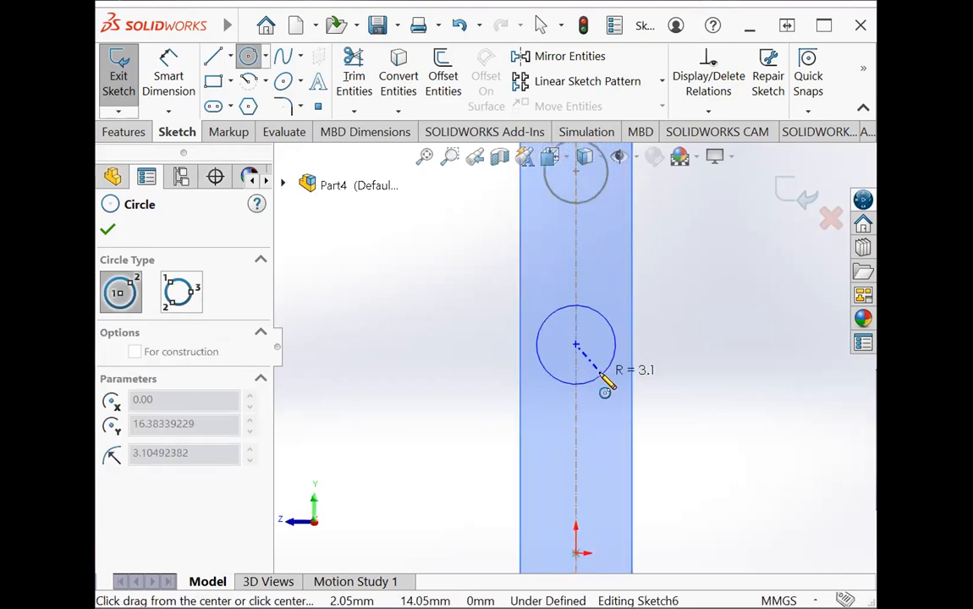
left_click(627, 398)
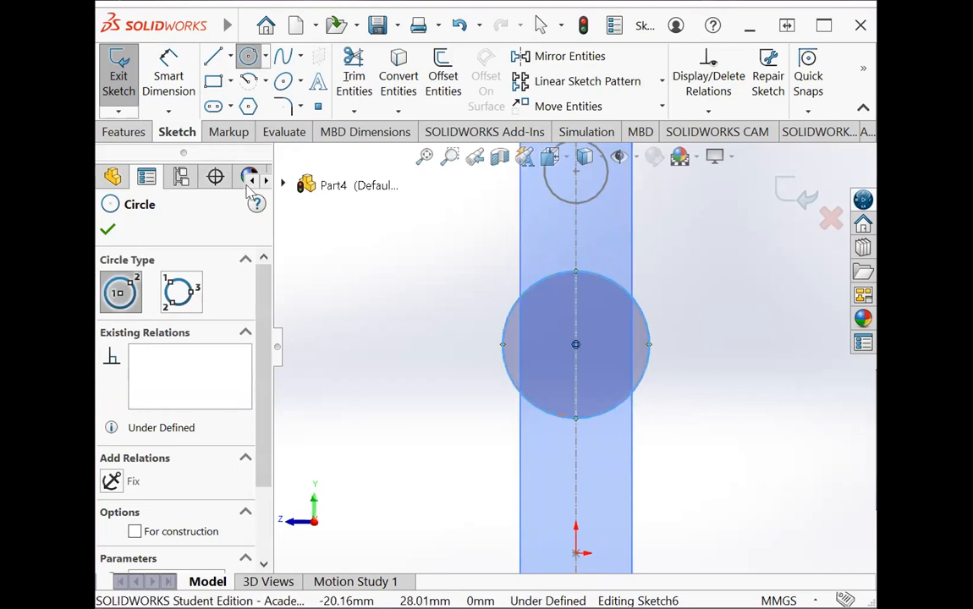
Dimension the diameter of the circle on the 40mm plane as 6 mm.
left_click(167, 75)
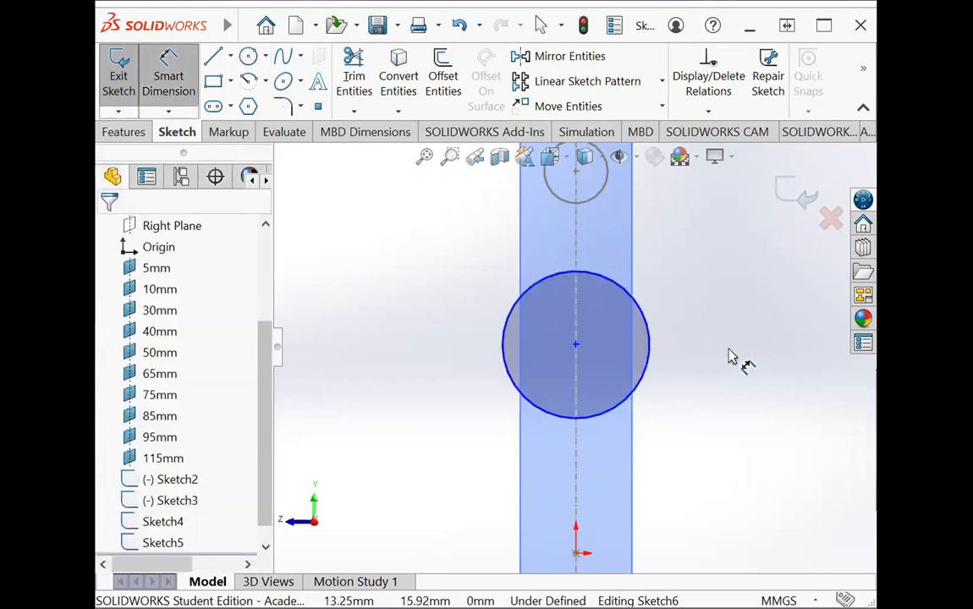
left_click(648, 337)
left_click(686, 286)
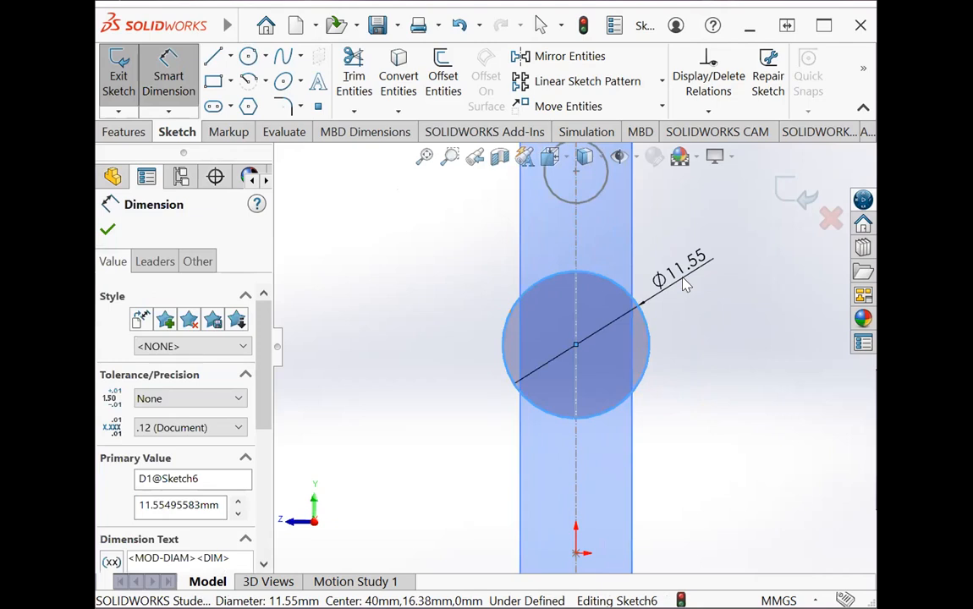
type("6")
key("Return")
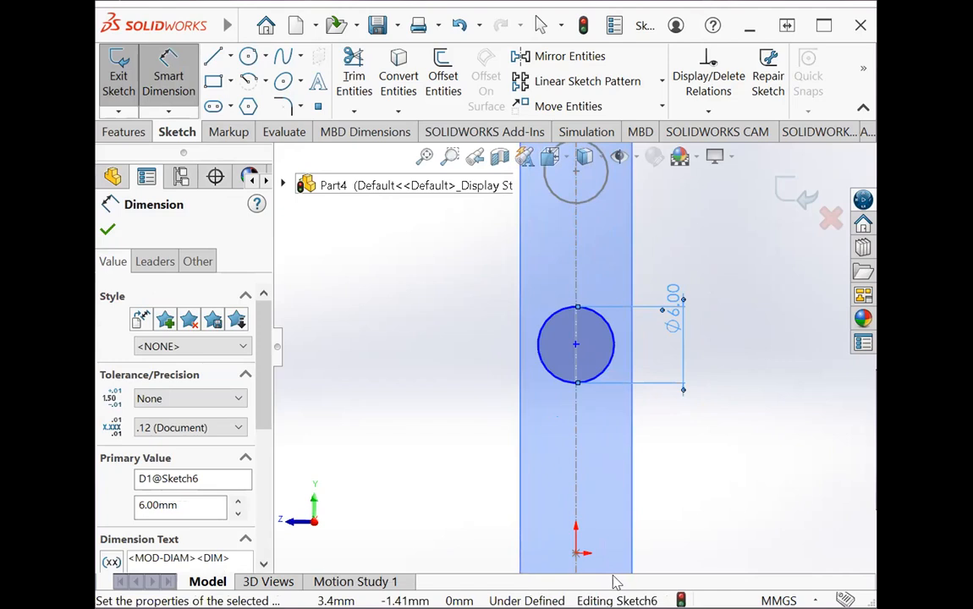
Dimension the 6 mm circle's center 20 mm above the origin and close the sketch.
left_click(576, 554)
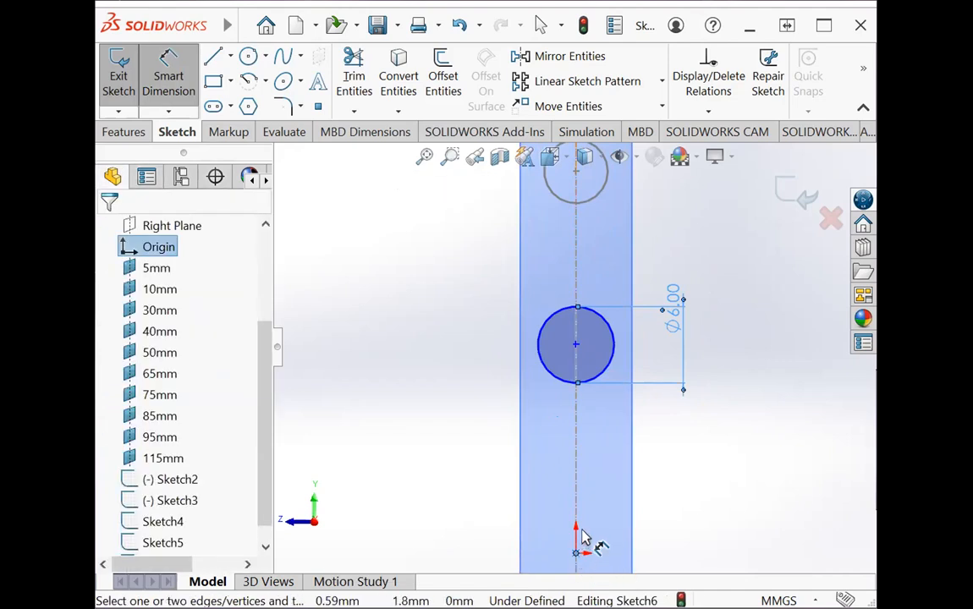
left_click(577, 346)
left_click(481, 359)
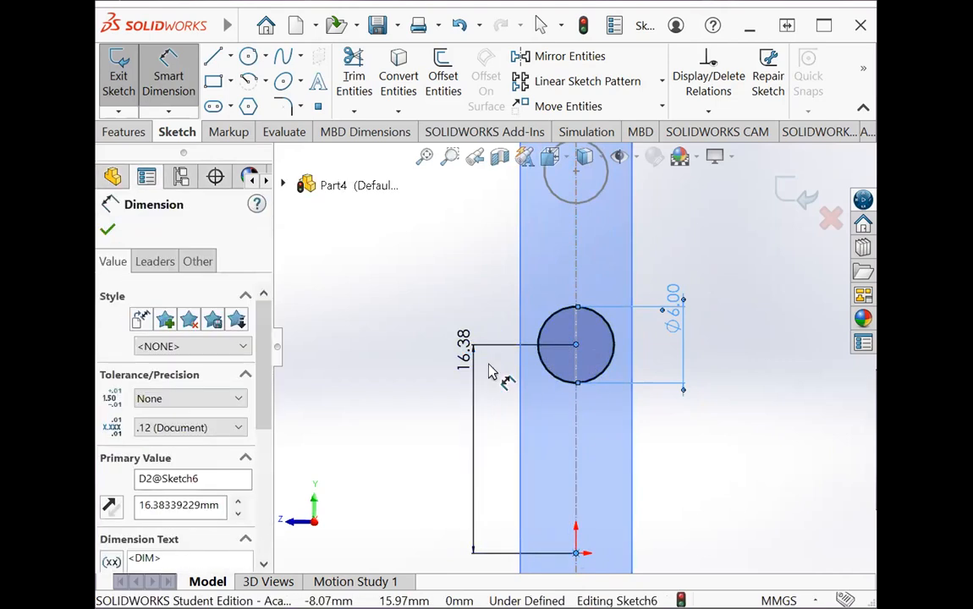
type("20")
key("Return")
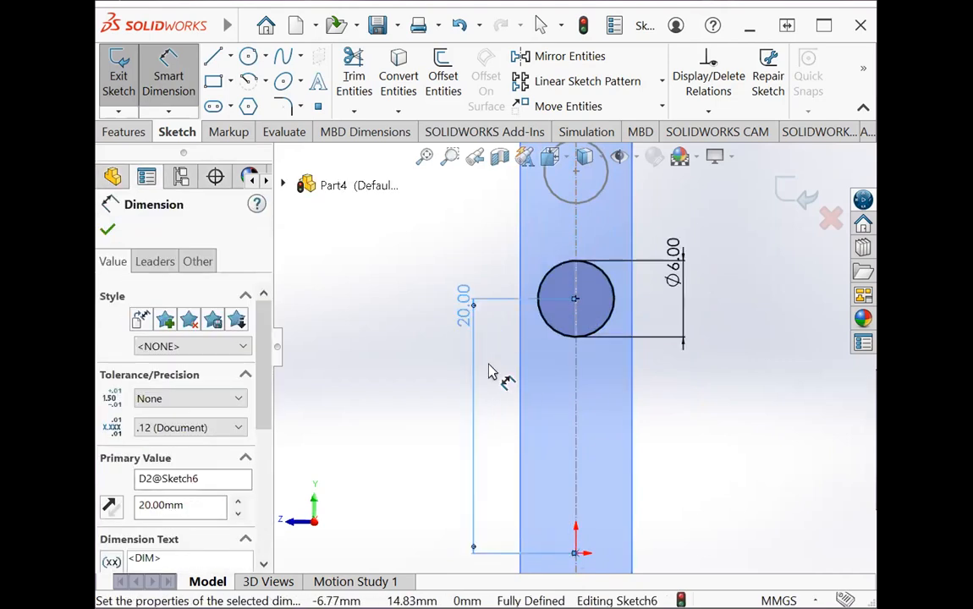
left_click(107, 229)
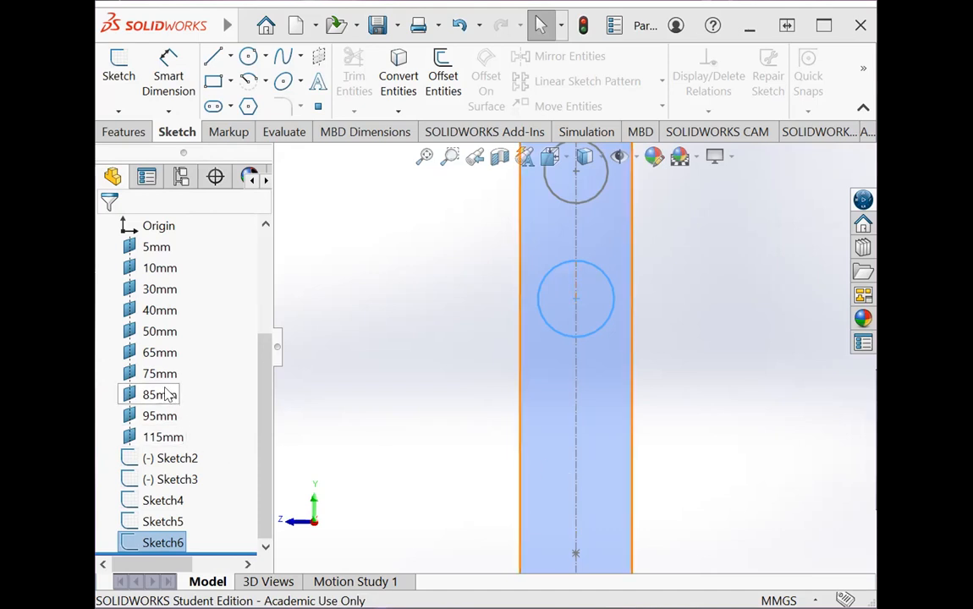
Start a sketch on the 50mm plane and draw a circle about 18.67 mm in diameter, centered on the construction line about 8.33 mm above the origin.
left_click(160, 332)
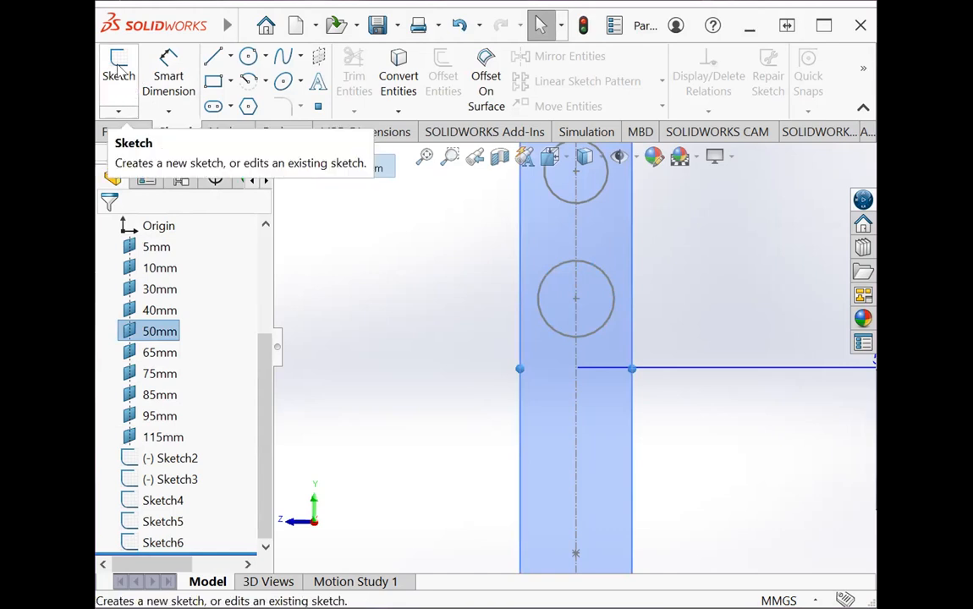
left_click(118, 66)
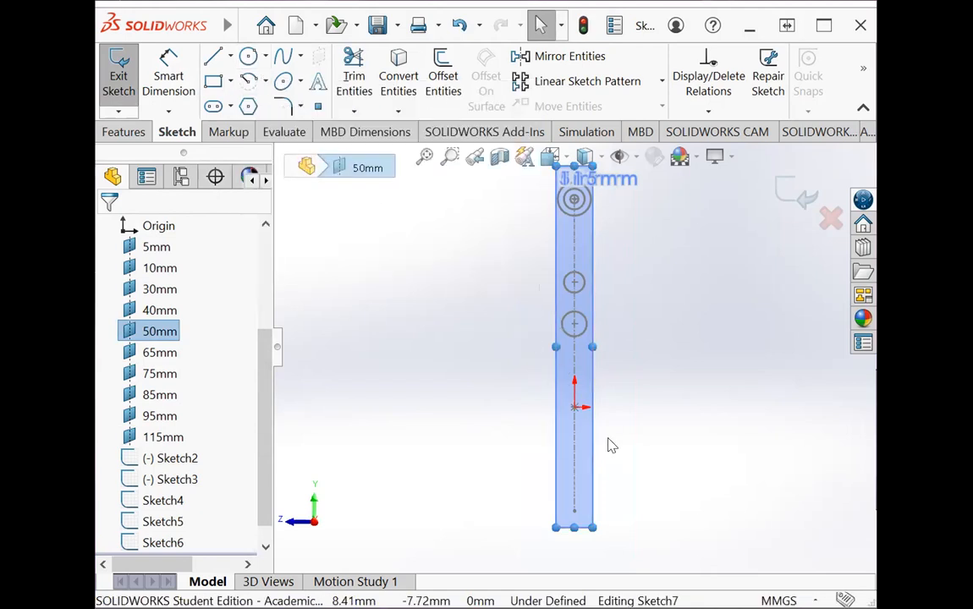
scroll(587, 399, "down", 3)
scroll(587, 400, "down", 3)
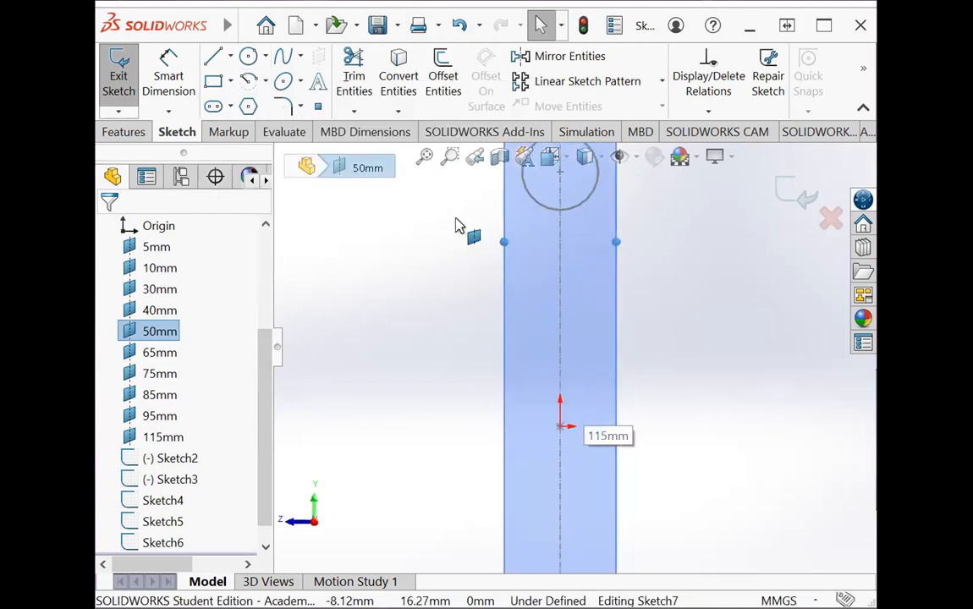
left_click(248, 55)
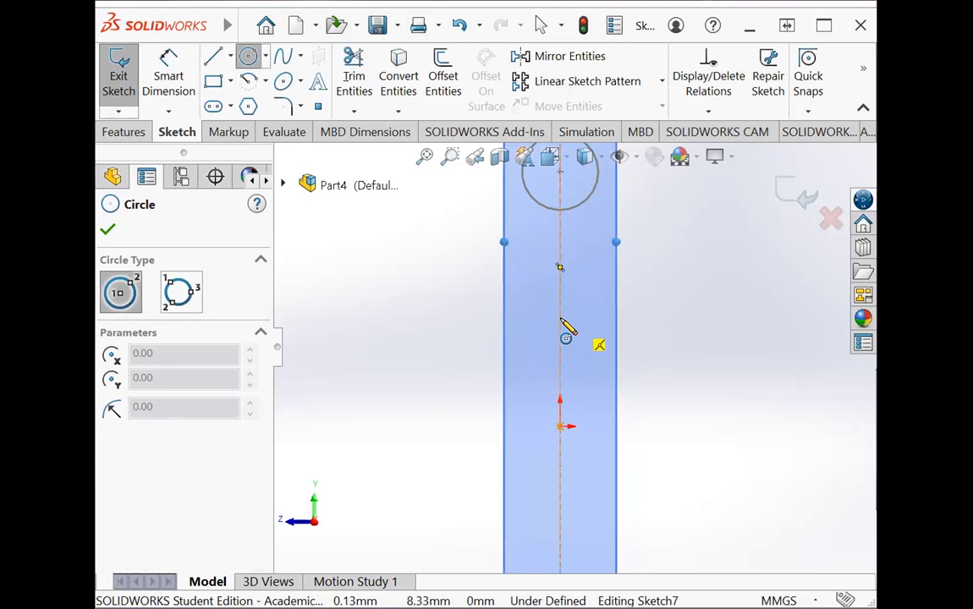
left_click(561, 320)
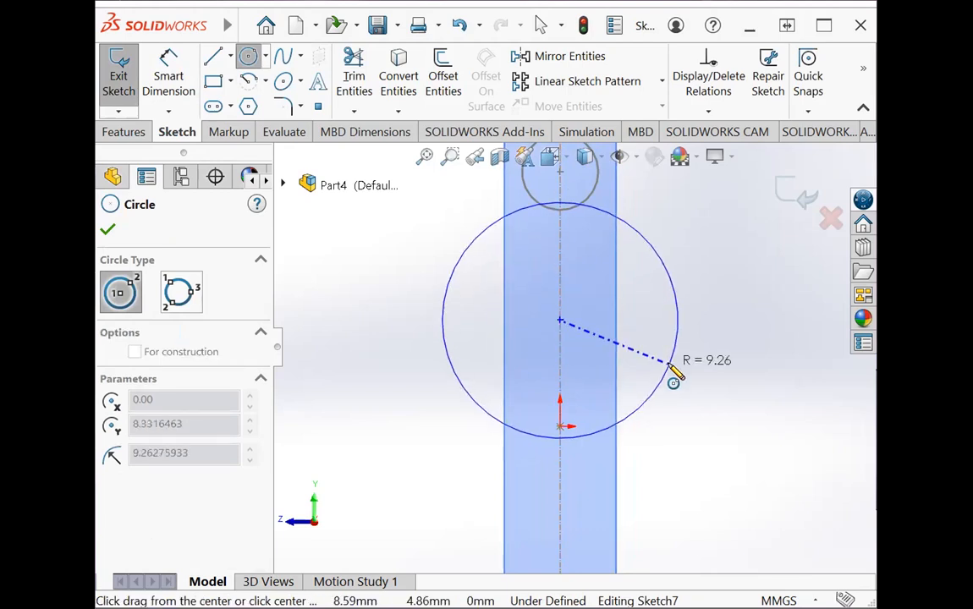
left_click(672, 370)
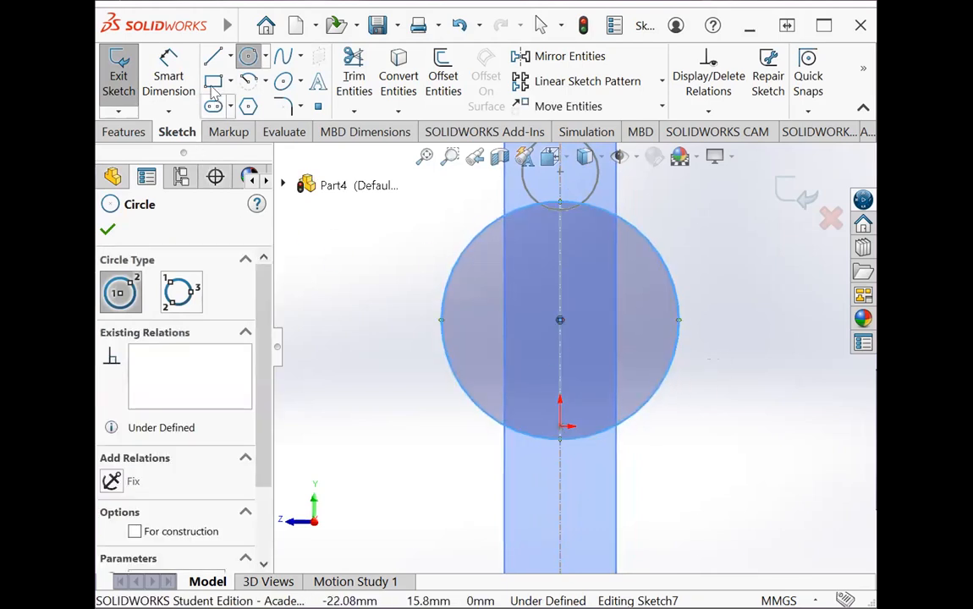
Dimension the diameter of the circle on the 50mm plane as 20 mm.
left_click(168, 76)
left_click(678, 271)
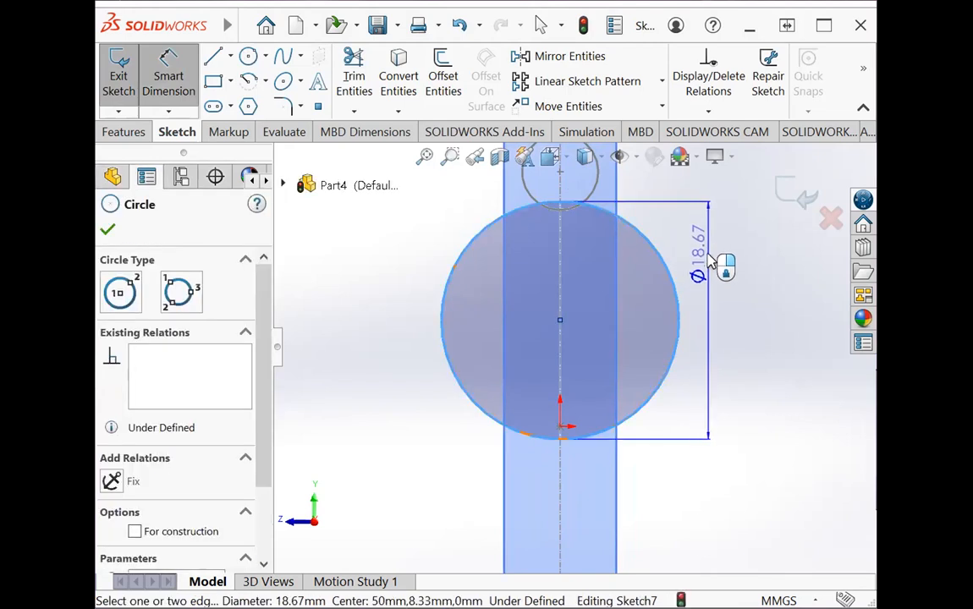
left_click(721, 263)
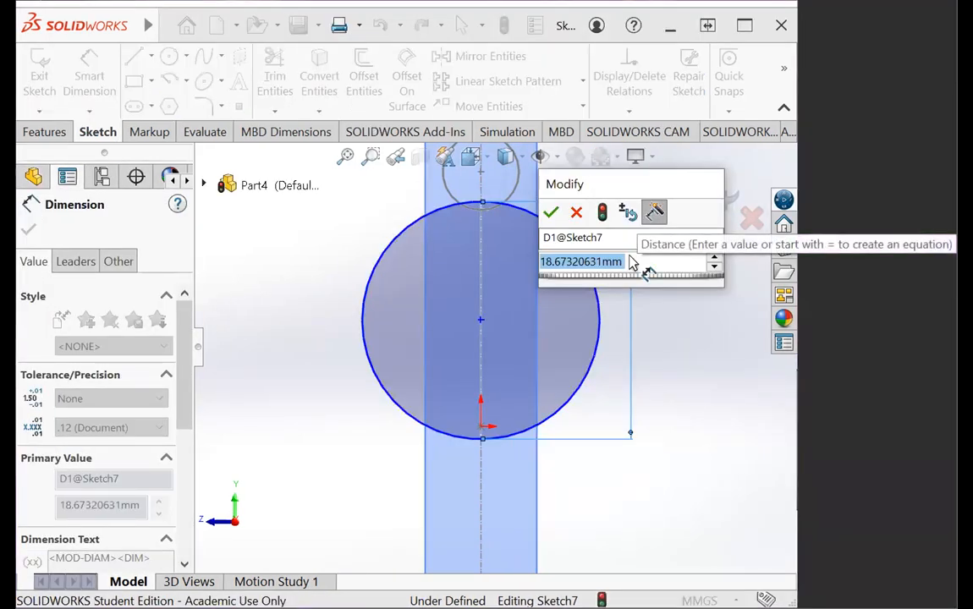
type("20")
key("Return")
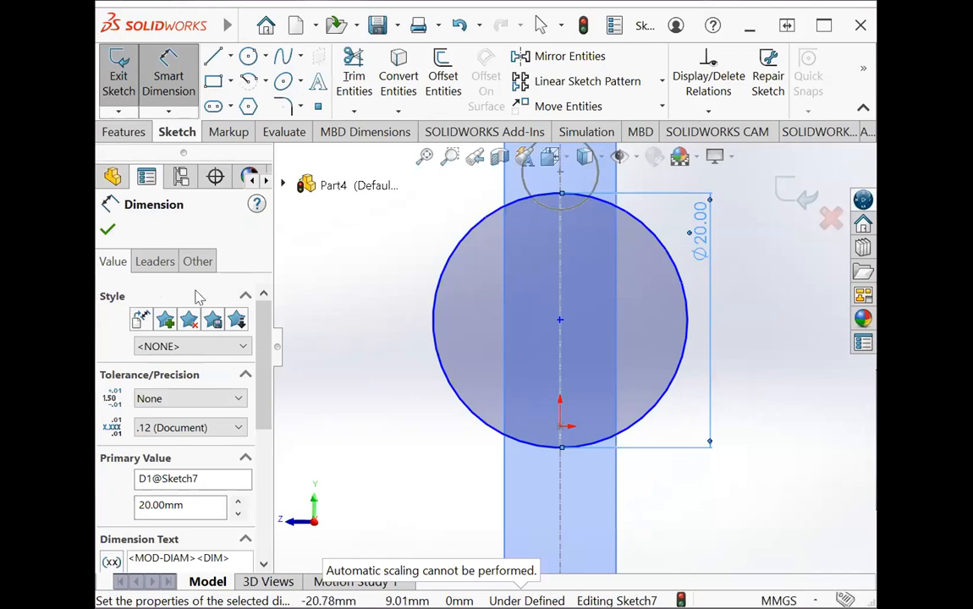
Dimension the 20 mm circle's center 10 mm above the origin and close the sketch.
left_click(561, 322)
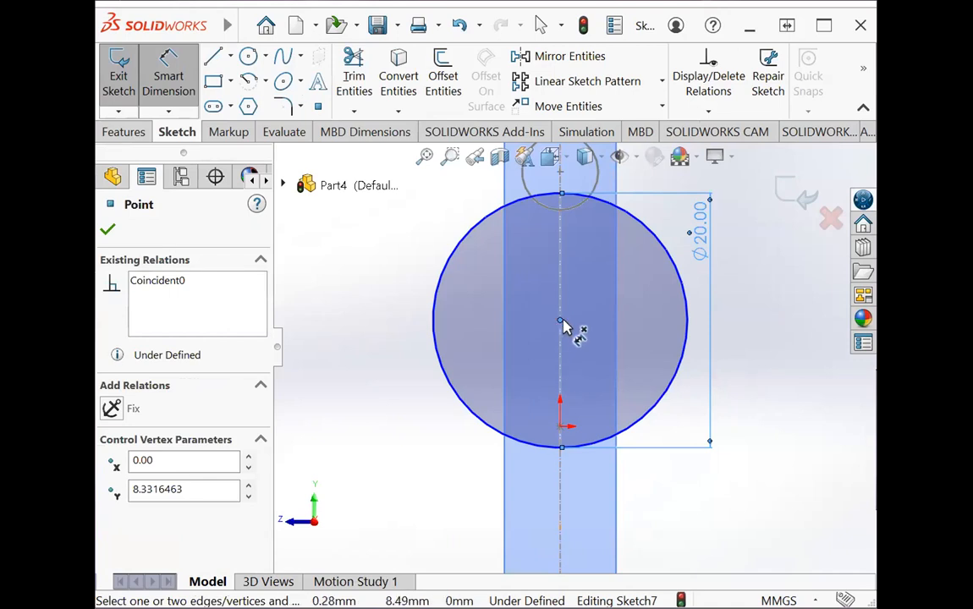
left_click(561, 426)
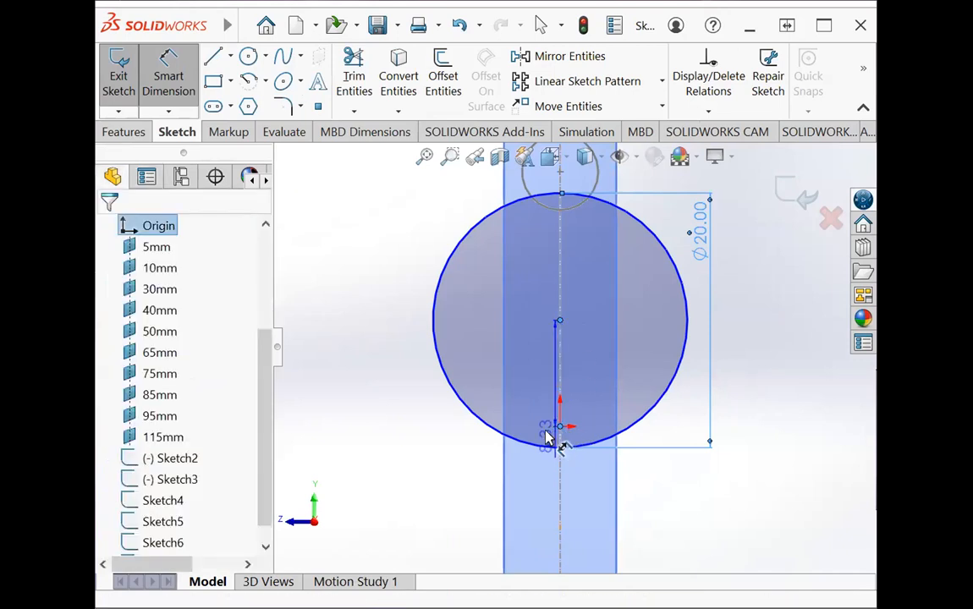
left_click(380, 396)
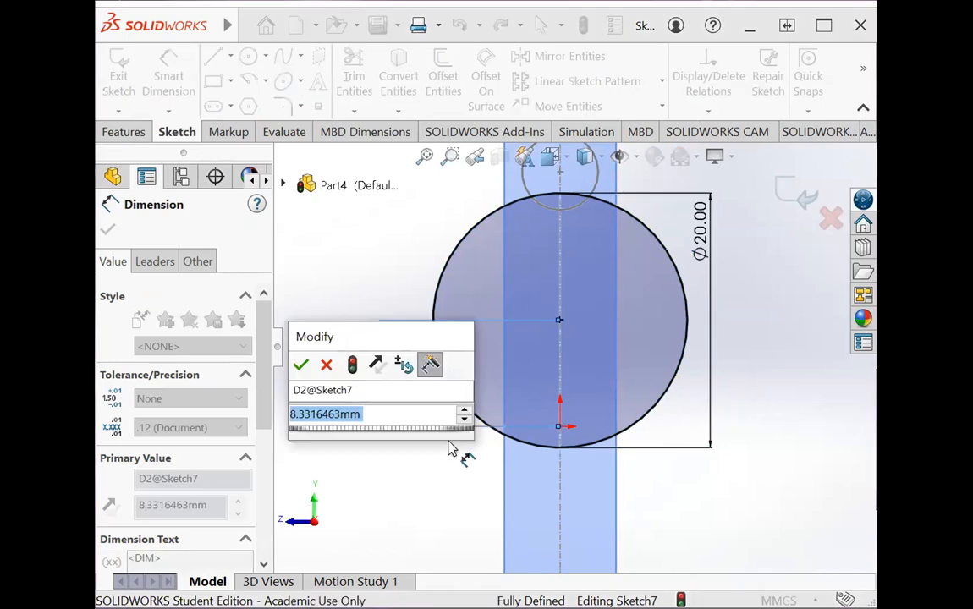
type("10")
key("Return")
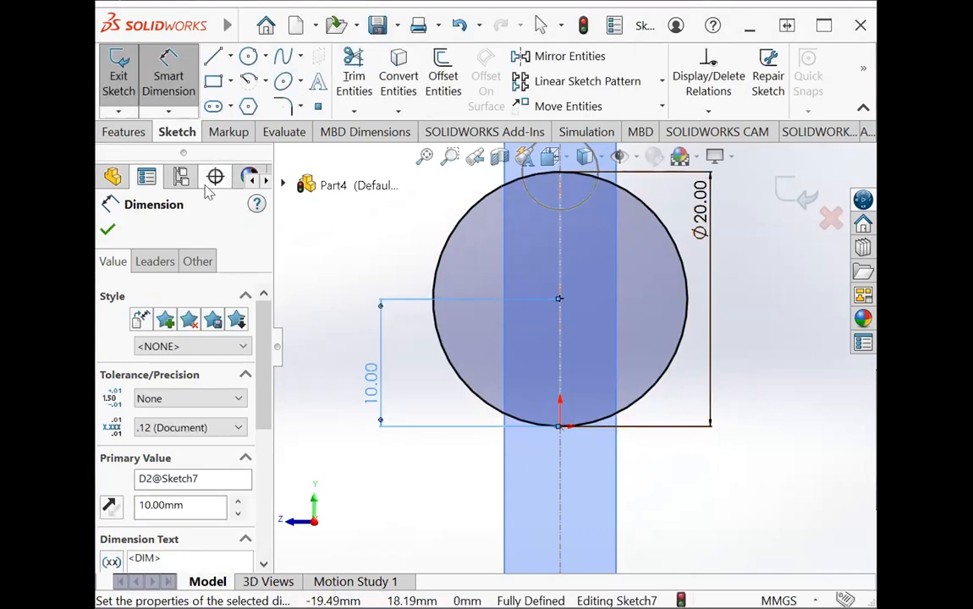
left_click(110, 231)
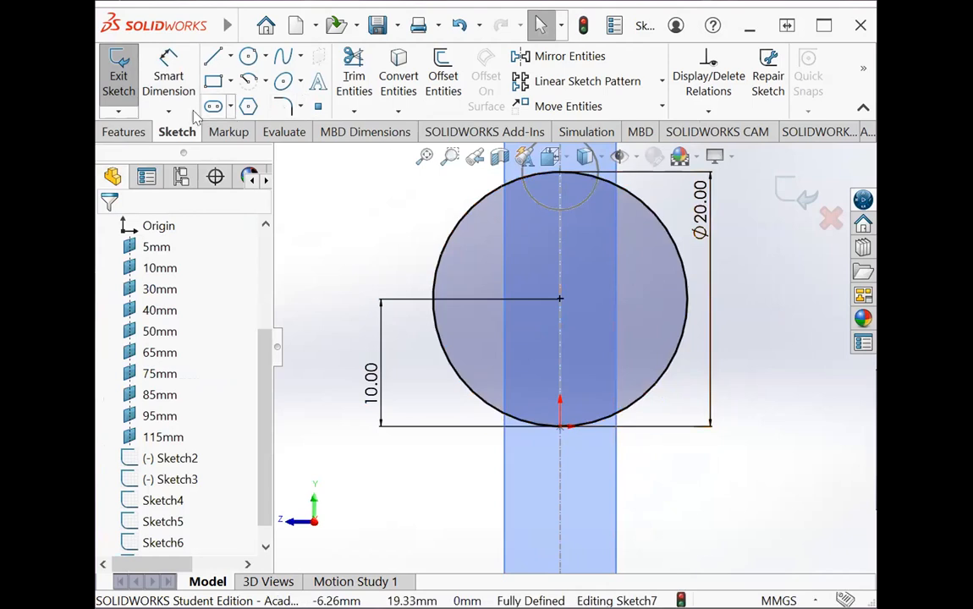
left_click(119, 74)
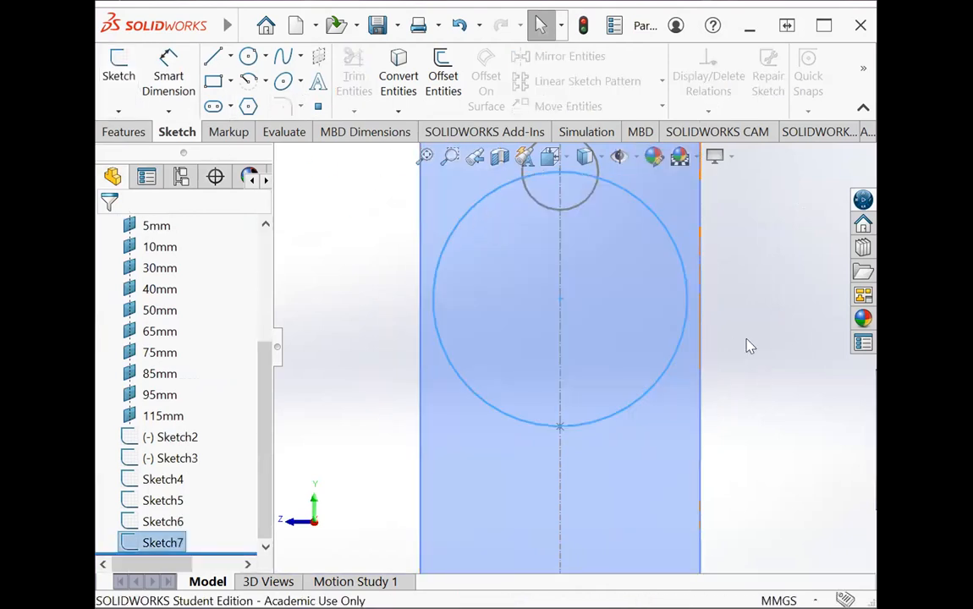
Delete Sketch7, the 20 mm circle sketch on the 50mm plane.
right_click(747, 340)
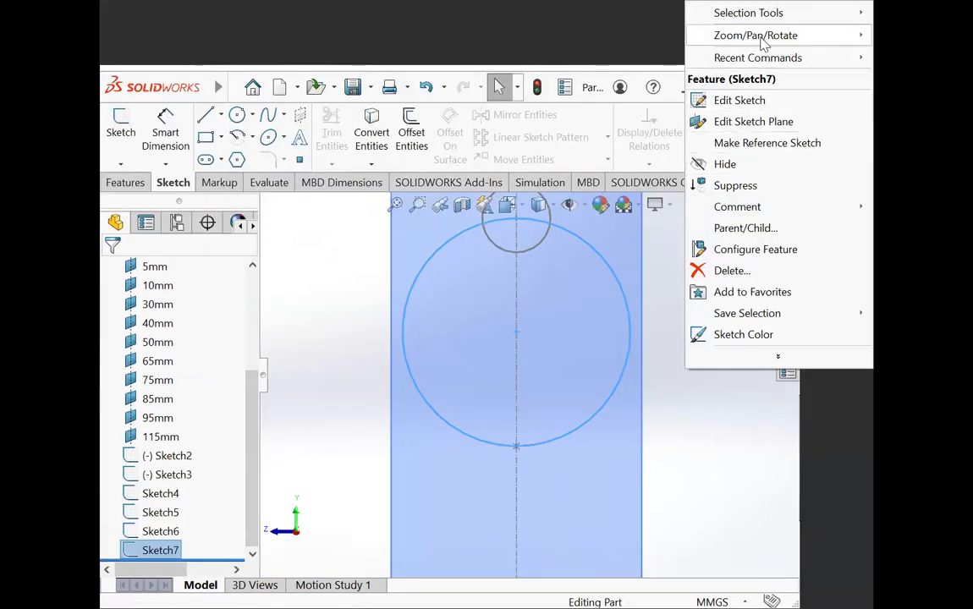
mouse_move(765, 38)
left_click(821, 120)
left_click_drag(529, 315, 549, 327)
left_click_drag(708, 294, 710, 280)
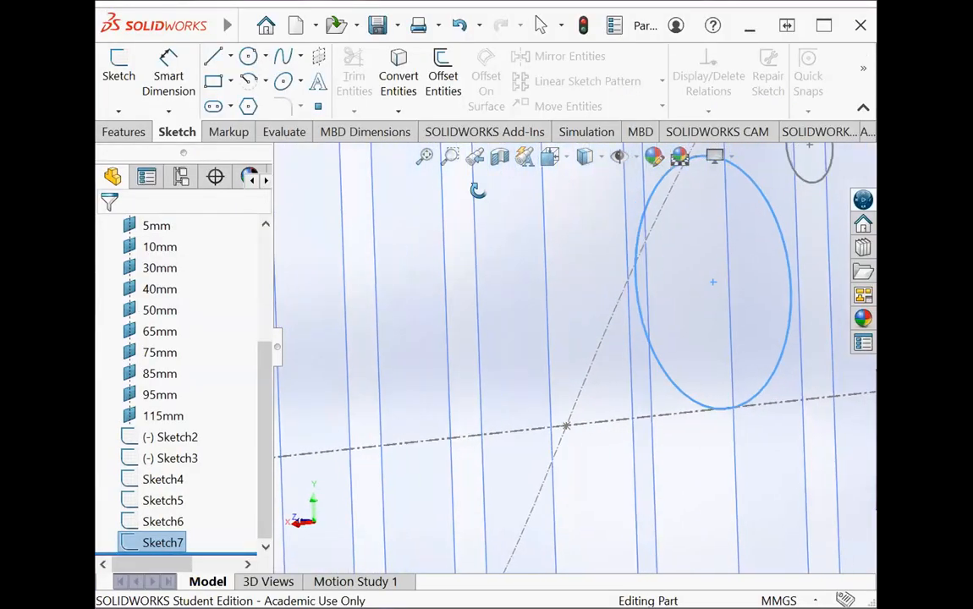
left_click(425, 156)
left_click_drag(684, 325, 754, 285)
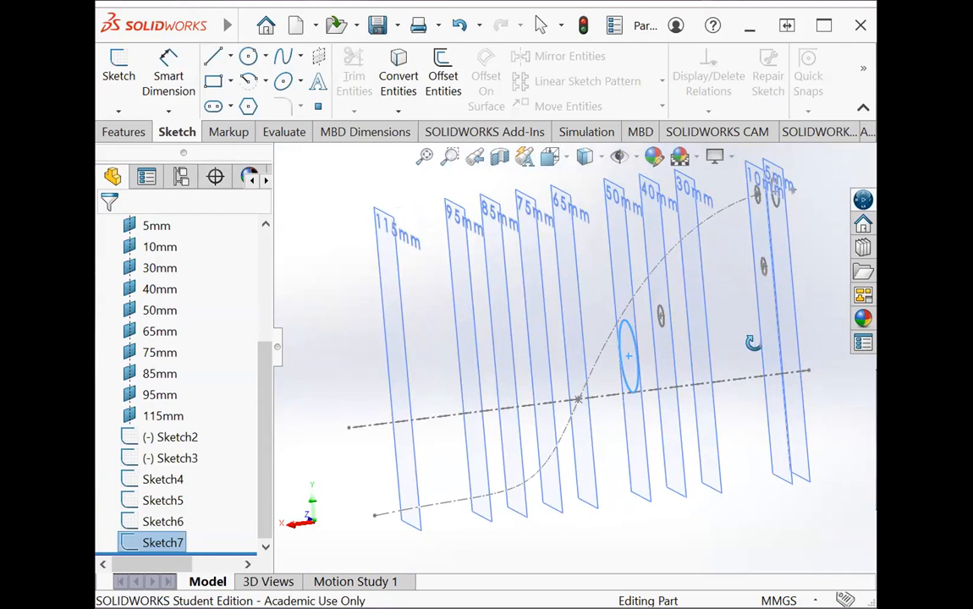
left_click(178, 480)
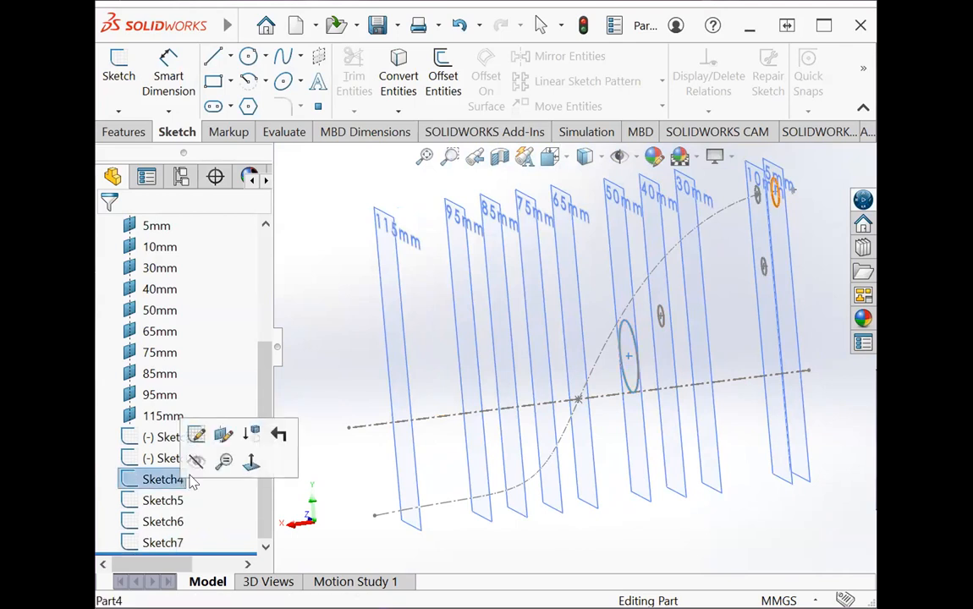
left_click(161, 543)
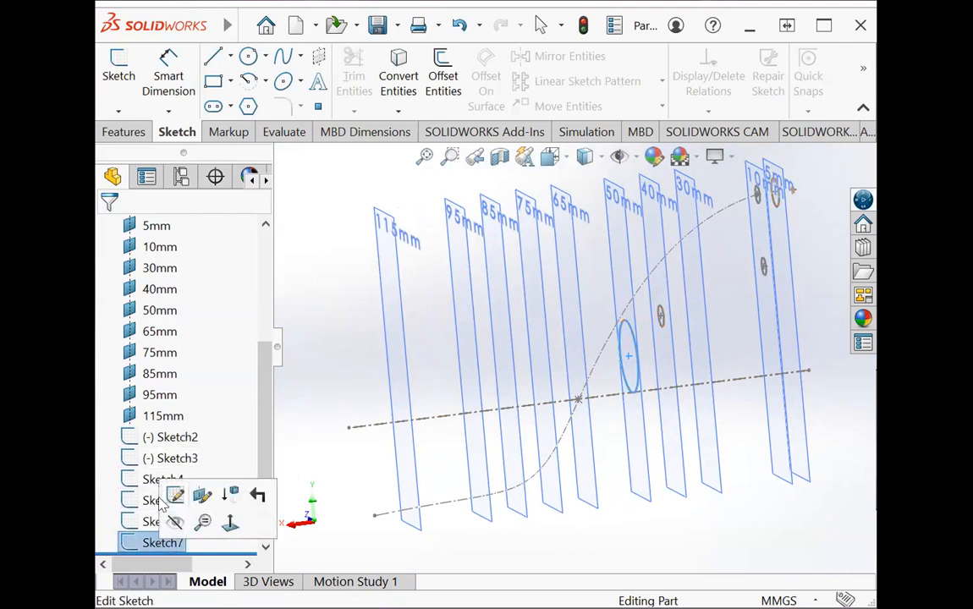
right_click(161, 544)
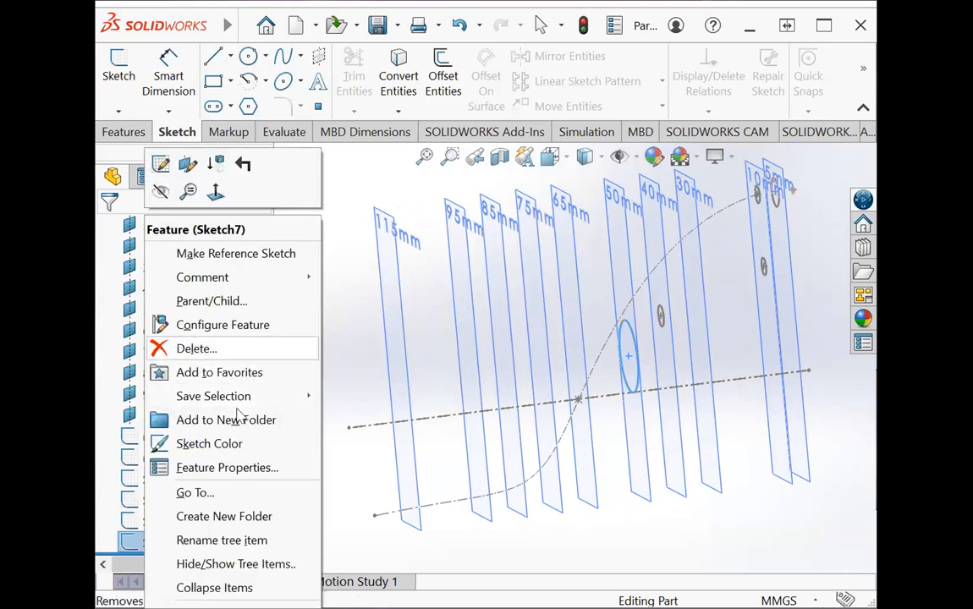
left_click(199, 349)
left_click(812, 60)
Select Sketch6, the circle sketch on the 40mm plane.
left_click(157, 544)
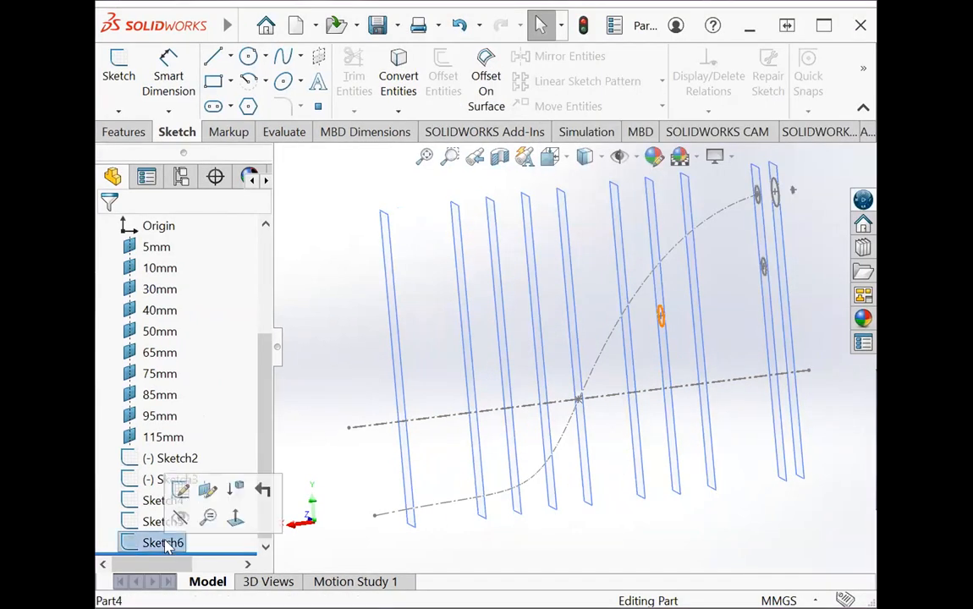
Delete Sketch6 and Sketch5 from the part.
right_click(158, 544)
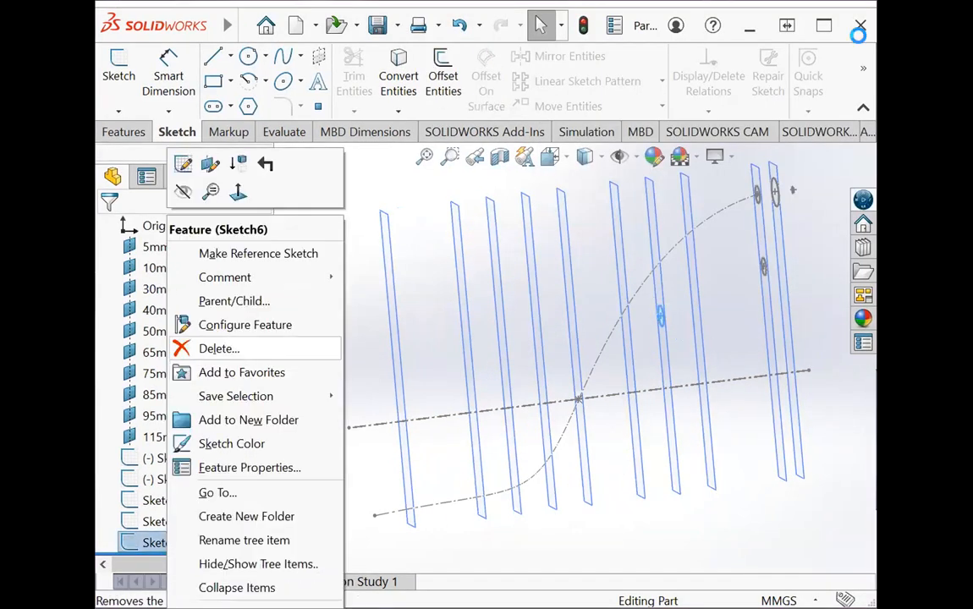
left_click(165, 547)
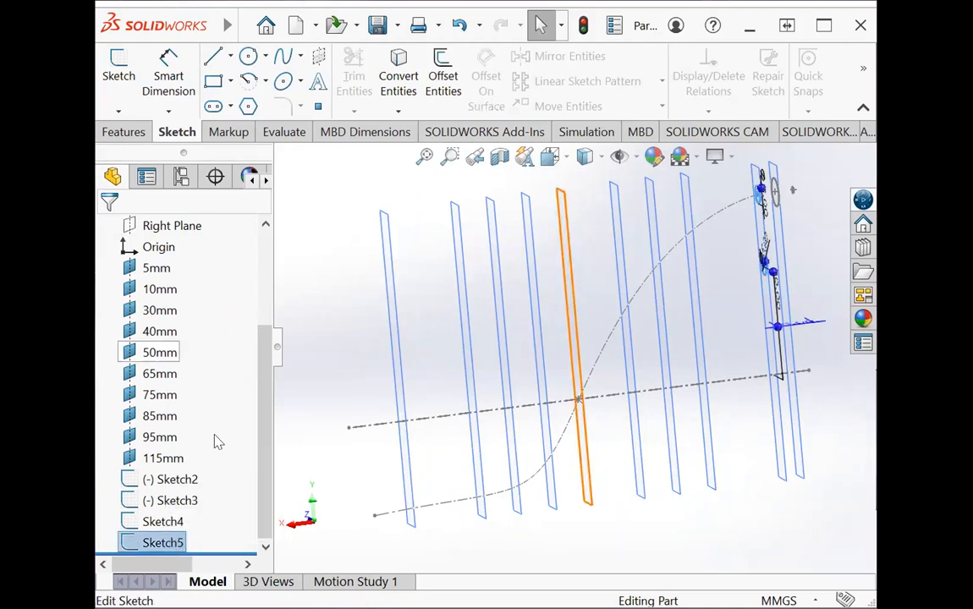
right_click(173, 547)
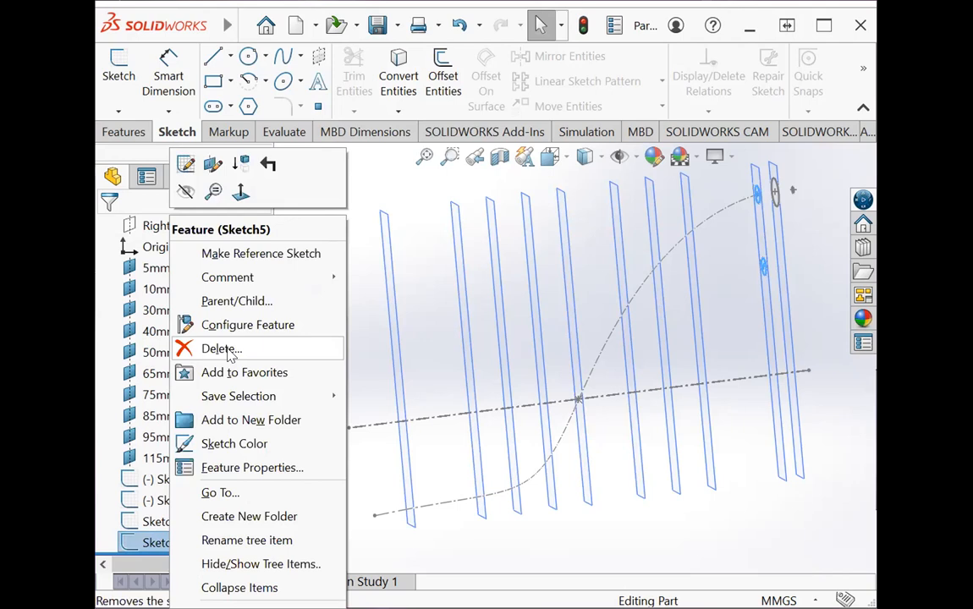
left_click(810, 192)
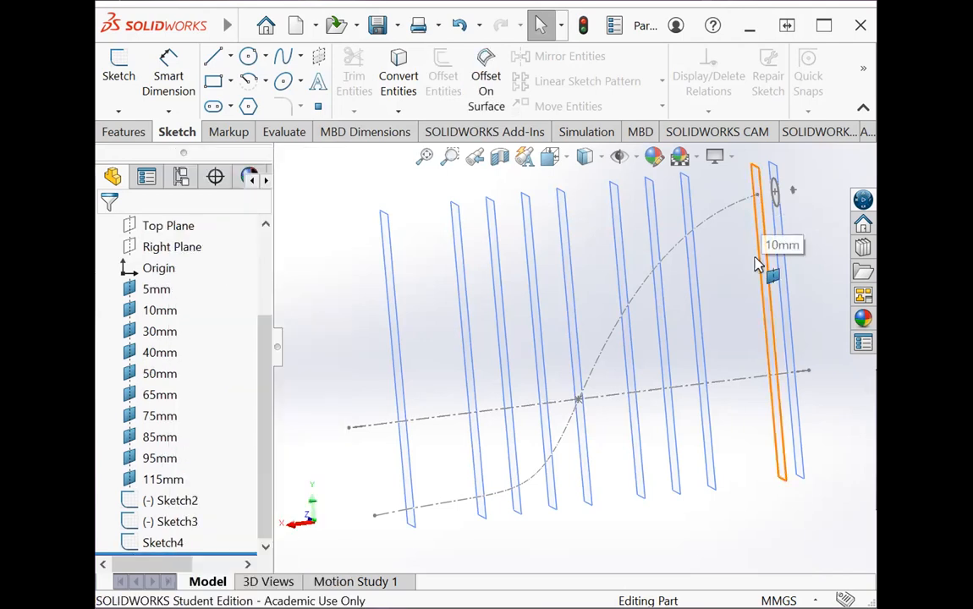
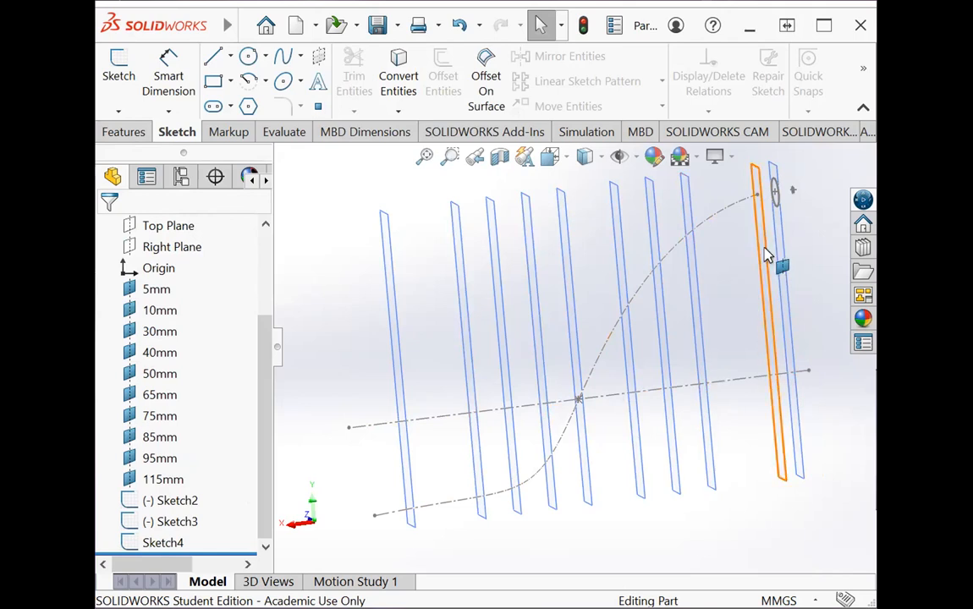
Start a new sketch on the 10mm plane.
left_click(170, 311)
left_click(162, 314)
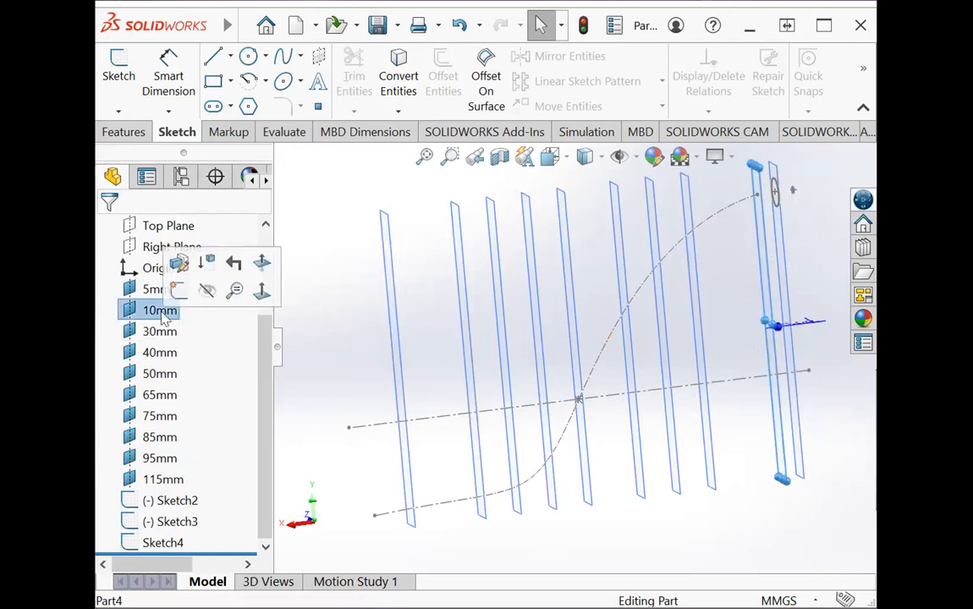
left_click(194, 381)
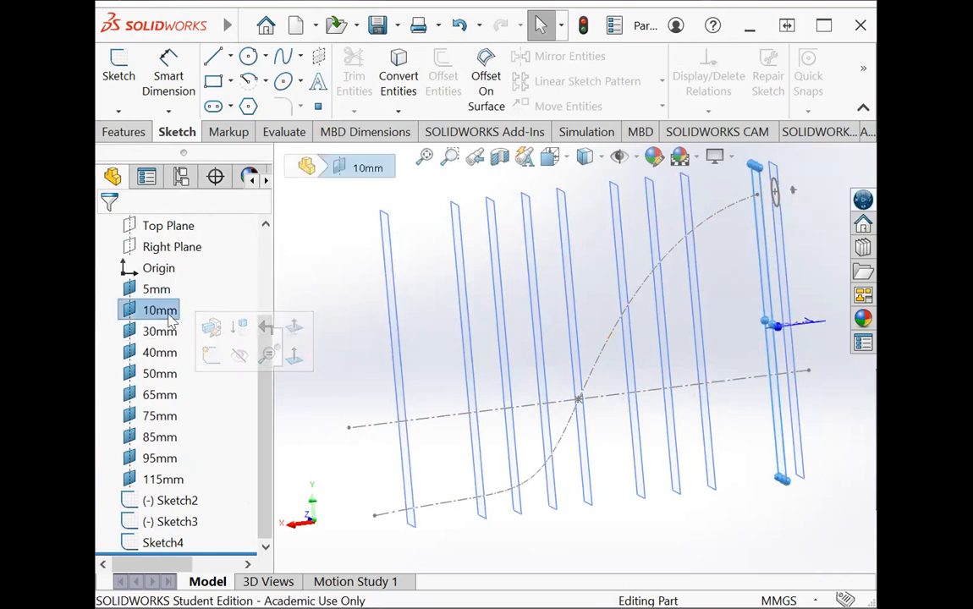
left_click(119, 72)
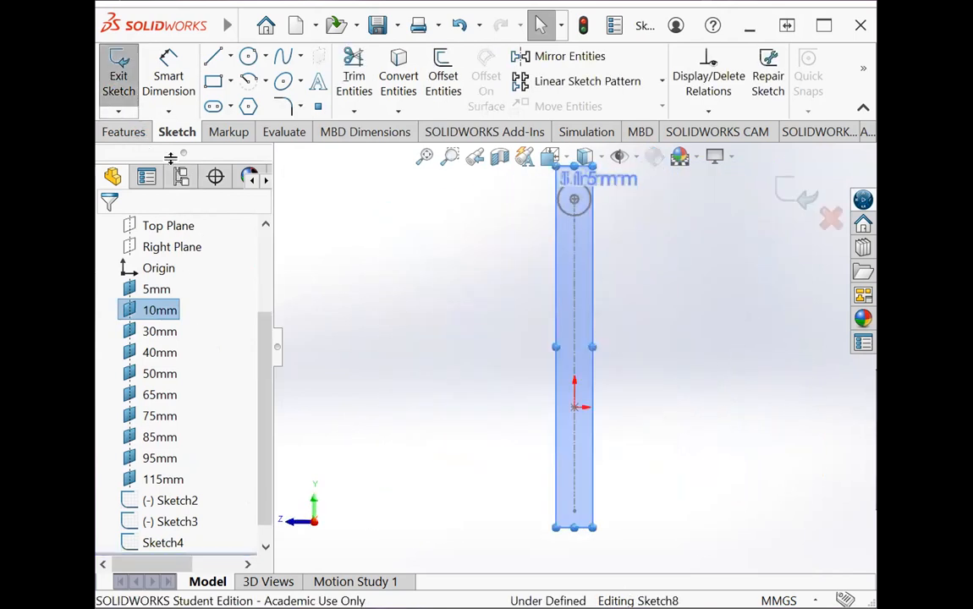
scroll(575, 212, "down", 4)
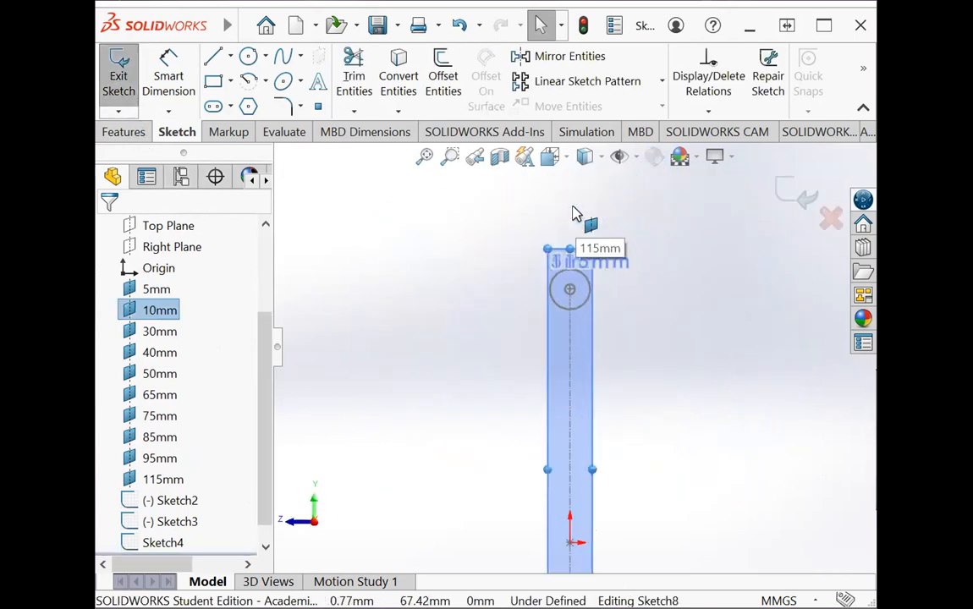
left_click(248, 56)
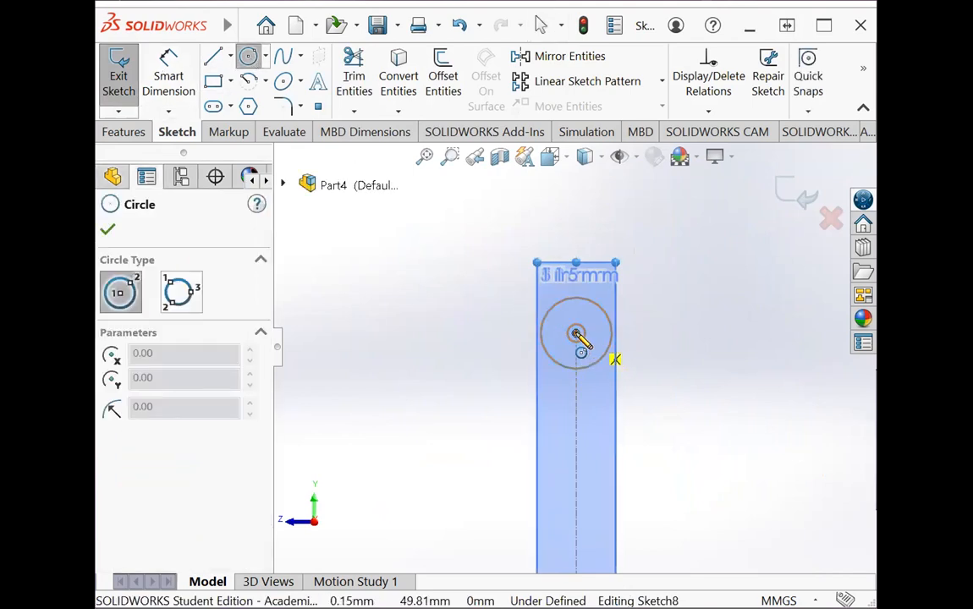
left_click(576, 334)
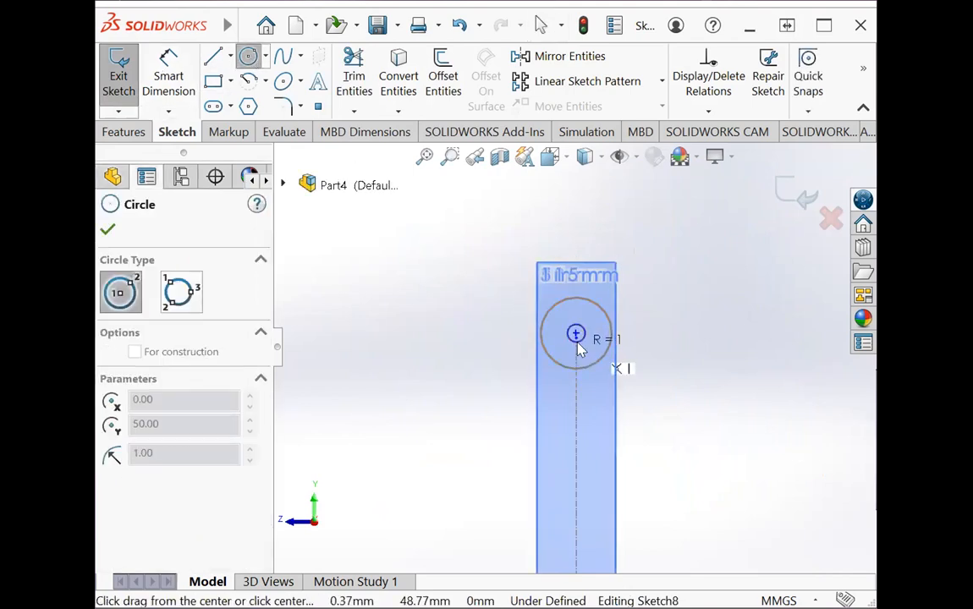
key("Escape")
Draw a circle about 4.91 mm in diameter, centred on the existing concentric circles at the upper end of the guide curve.
left_click(248, 57)
left_click(575, 334)
left_click(588, 354)
key("Escape")
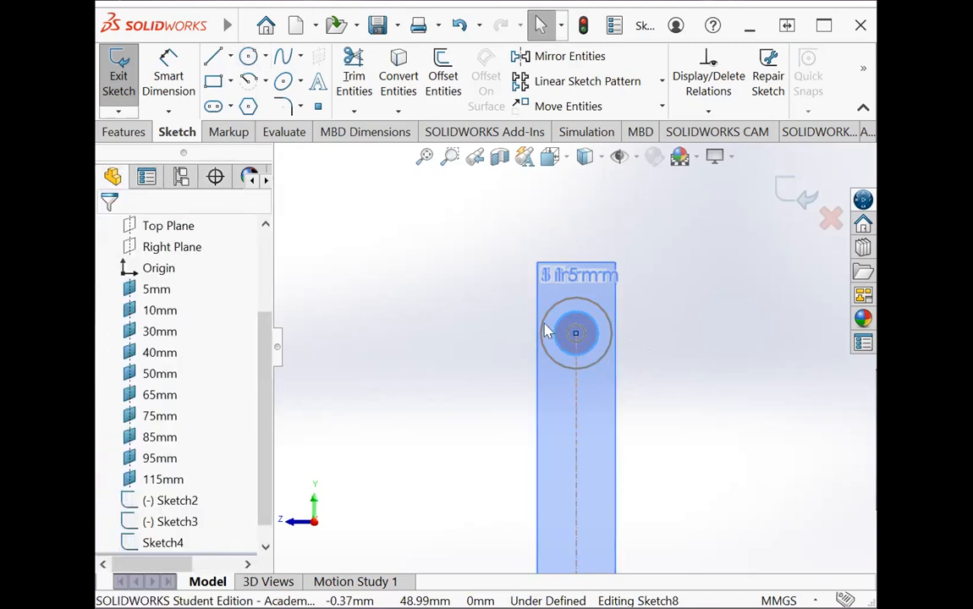
Dimension the new circle's diameter to 5 mm and finish the sketch on the 10mm plane.
left_click(180, 59)
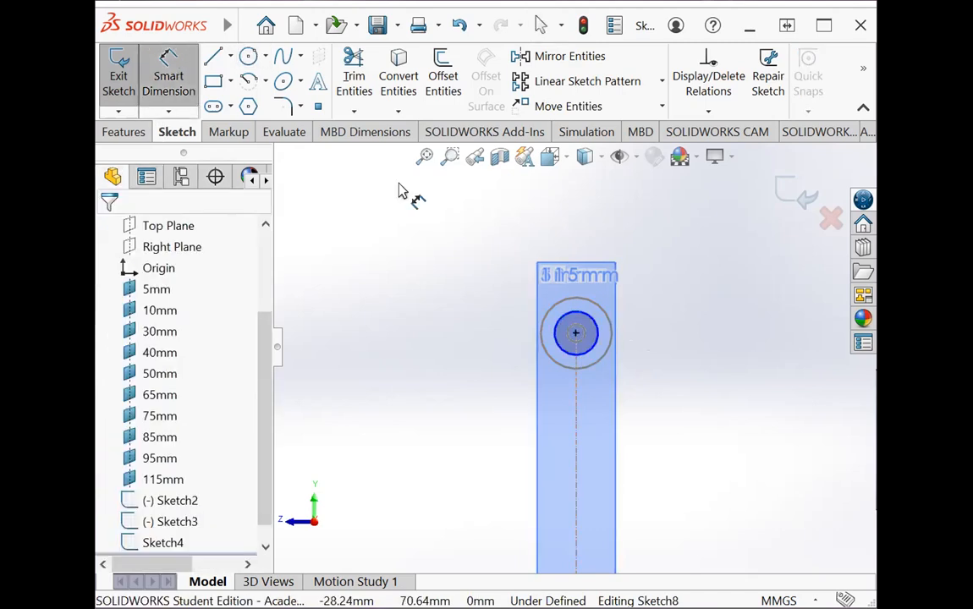
left_click(610, 331)
left_click(649, 327)
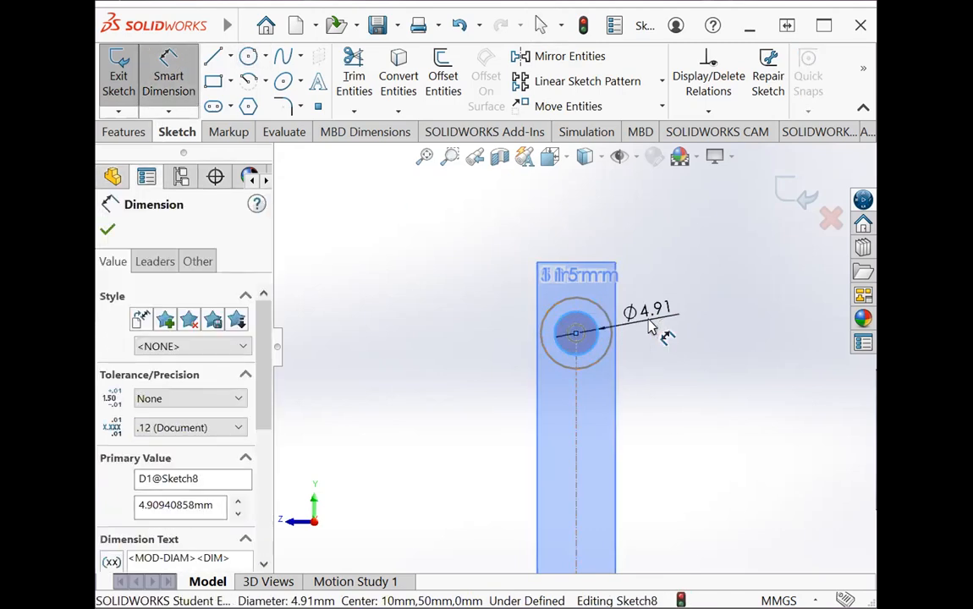
type("5")
key("Return")
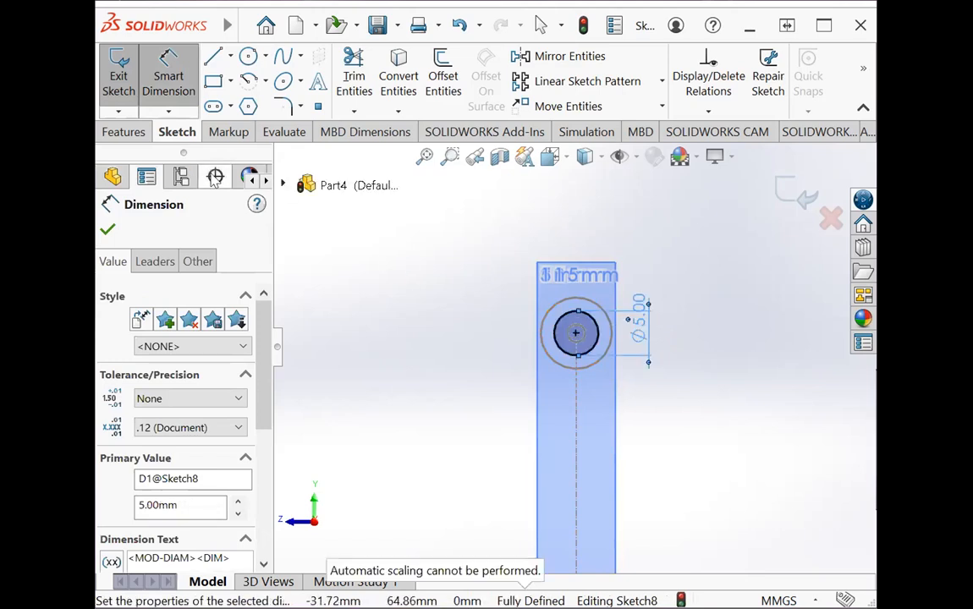
left_click(110, 232)
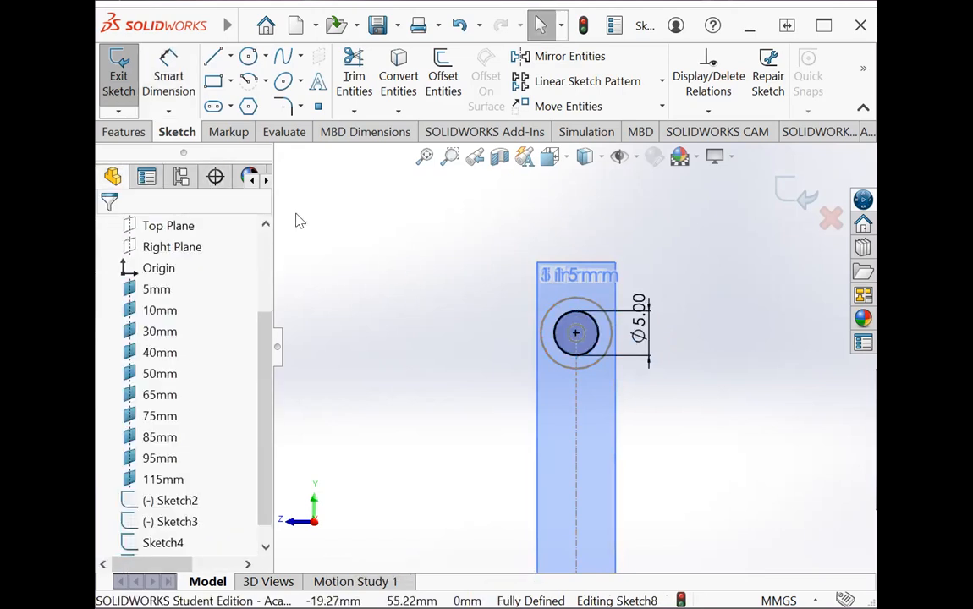
left_click(119, 77)
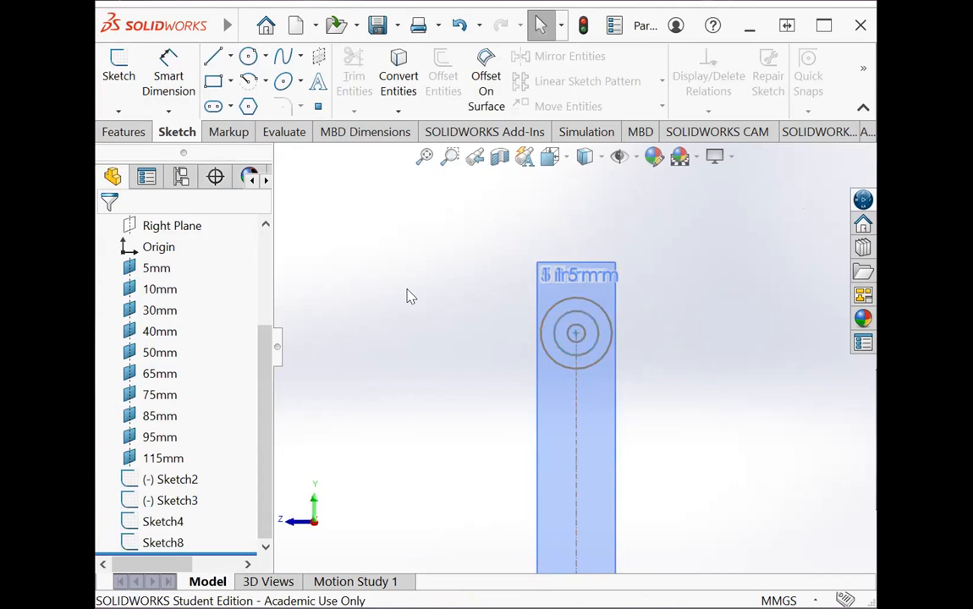
Examine the circles on the 5mm and 10mm planes and the guide curve across the remaining planes from an angled view.
right_click(409, 293)
left_click(477, 376)
left_click_drag(482, 394, 588, 406)
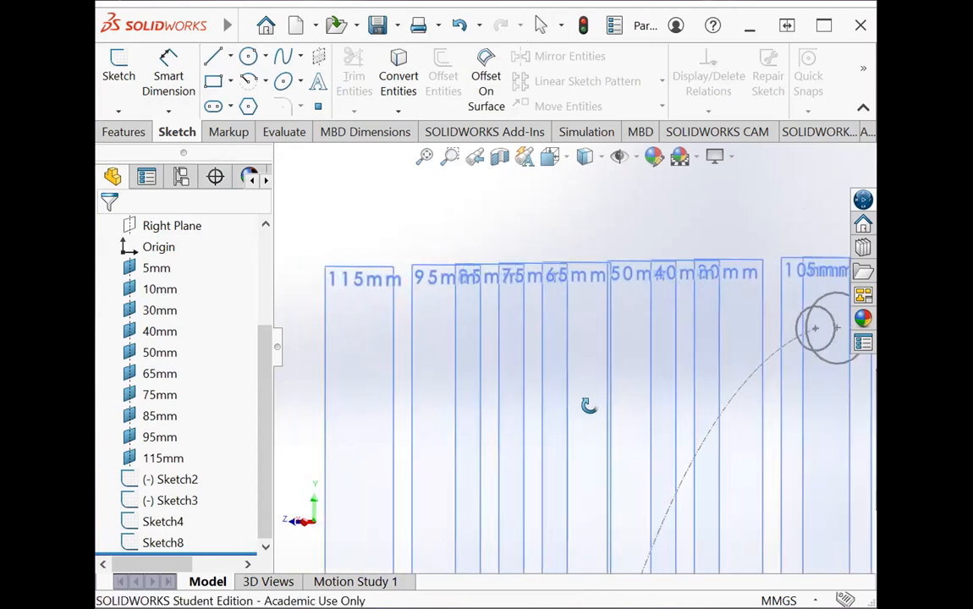
right_click(751, 398)
left_click(775, 265)
left_click_drag(789, 464, 680, 442)
right_click(717, 398)
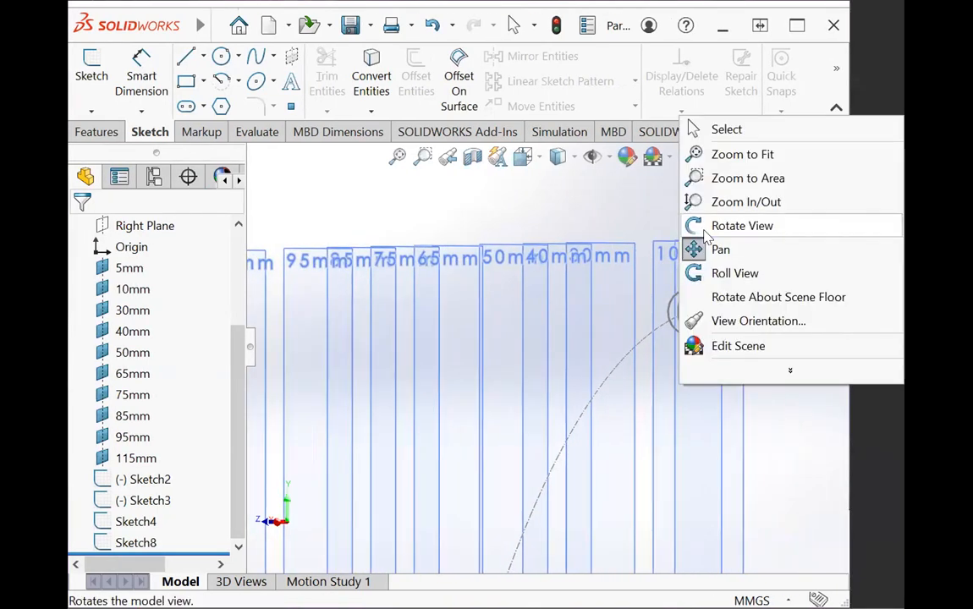
left_click(705, 230)
mouse_move(678, 385)
left_mouse_down()
mouse_move(659, 374)
mouse_move(659, 392)
mouse_move(667, 385)
left_mouse_up()
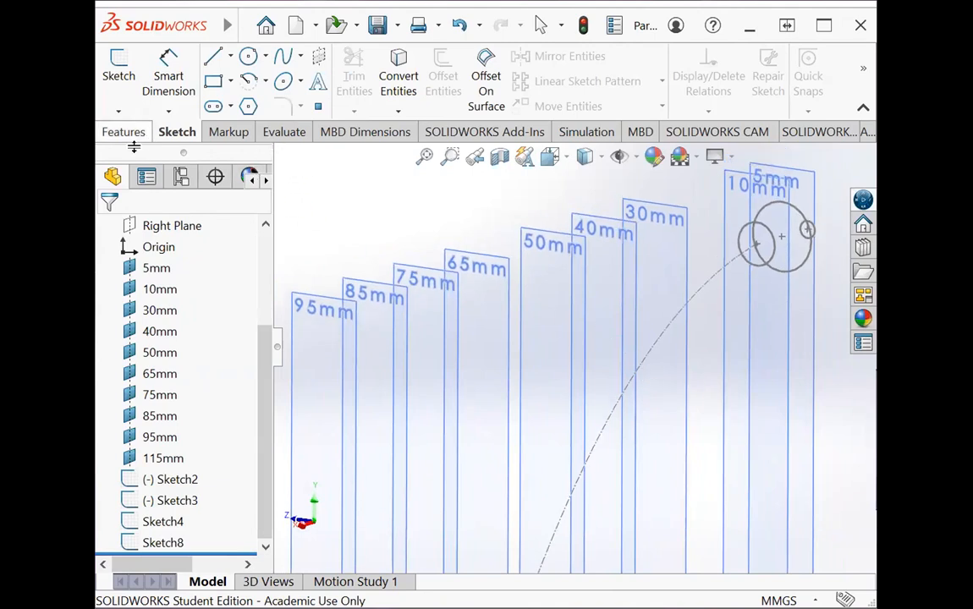
Sketch a circle about 8.76 mm in diameter on the 30mm plane, centred about 36.56 mm above the origin on the vertical centreline.
left_click(160, 311)
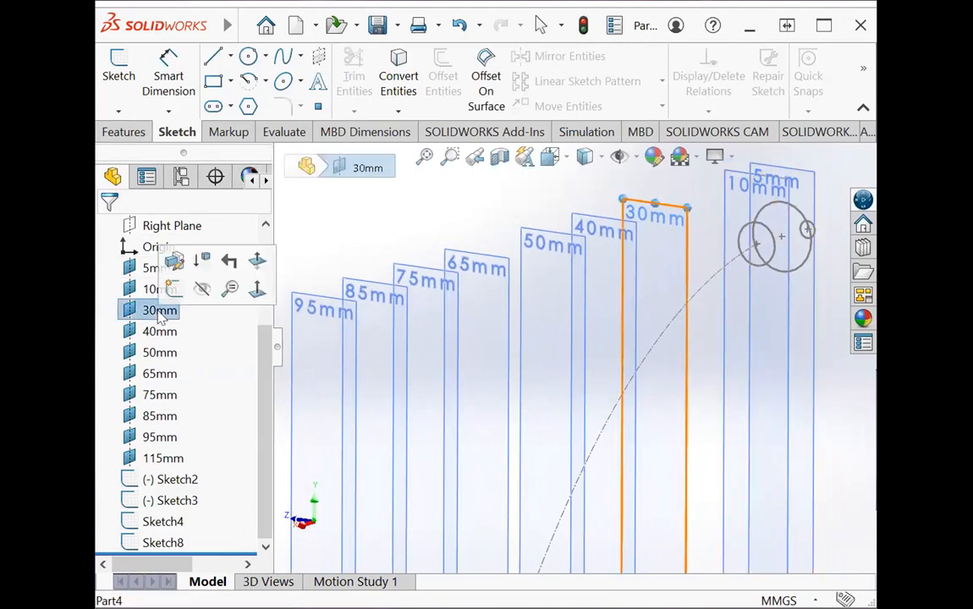
left_click(117, 68)
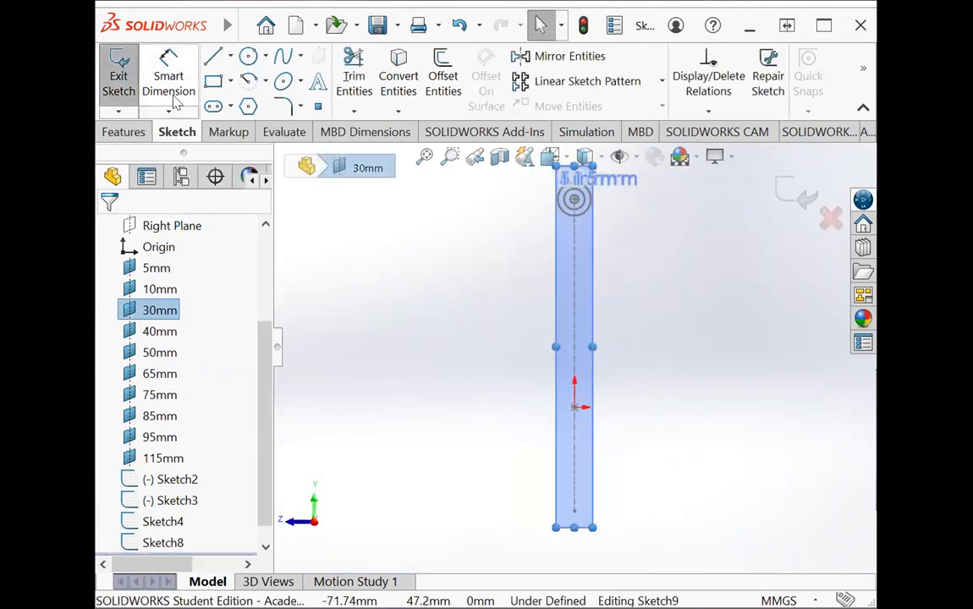
left_click(248, 56)
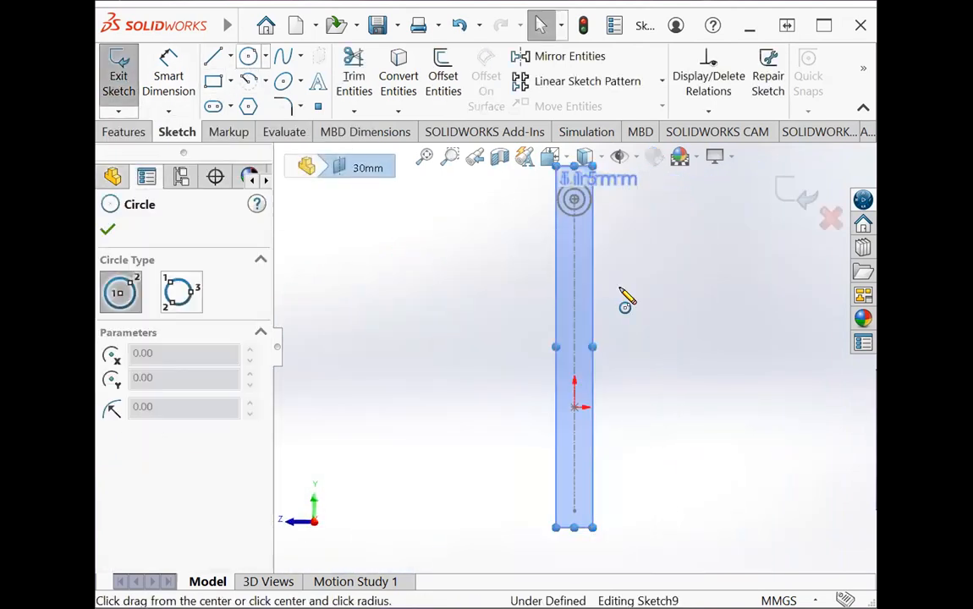
left_click(575, 255)
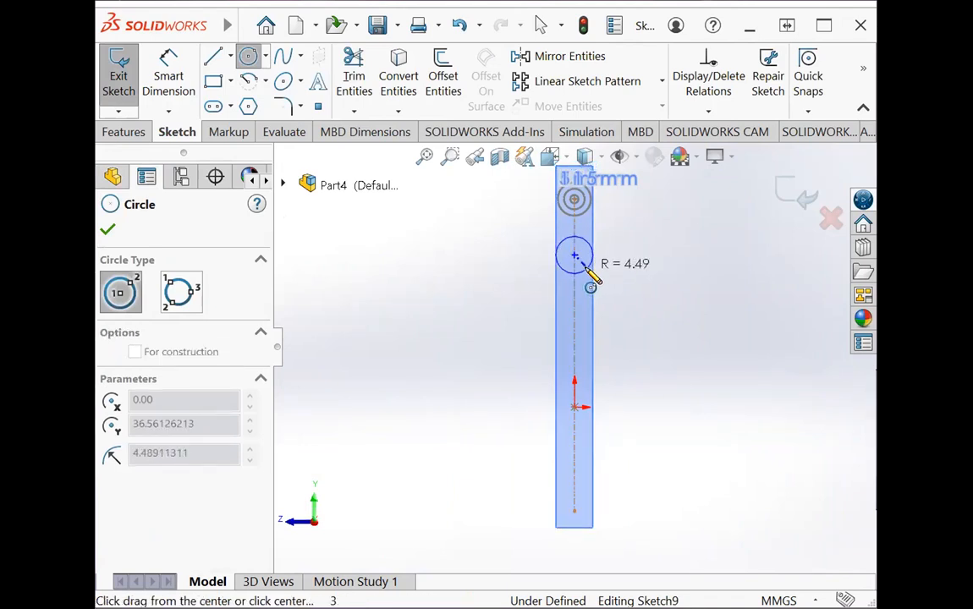
left_click(585, 270)
Dimension the diameter of the circle on the 30mm plane to 5 mm.
left_click(170, 68)
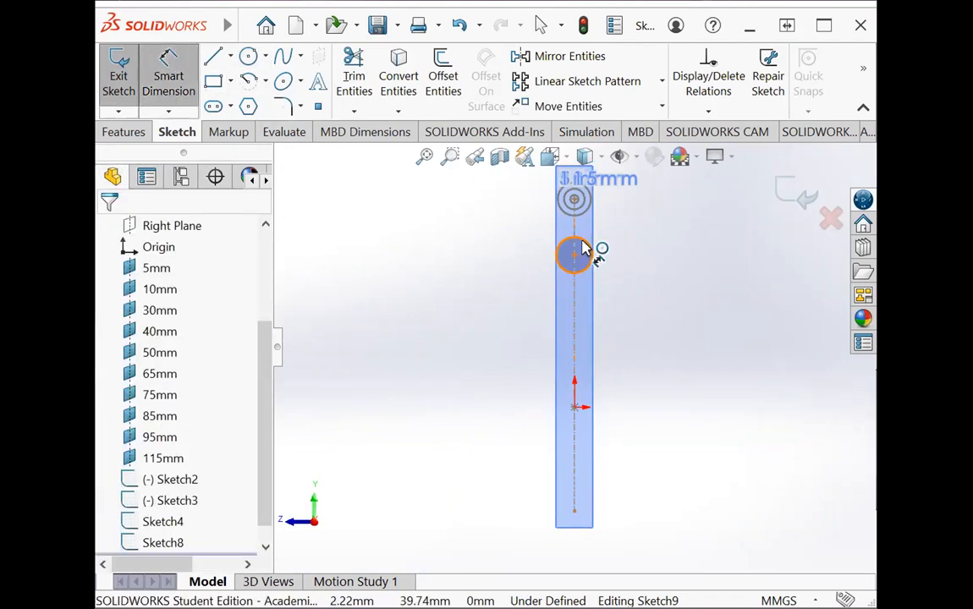
left_click(585, 251)
left_click(629, 243)
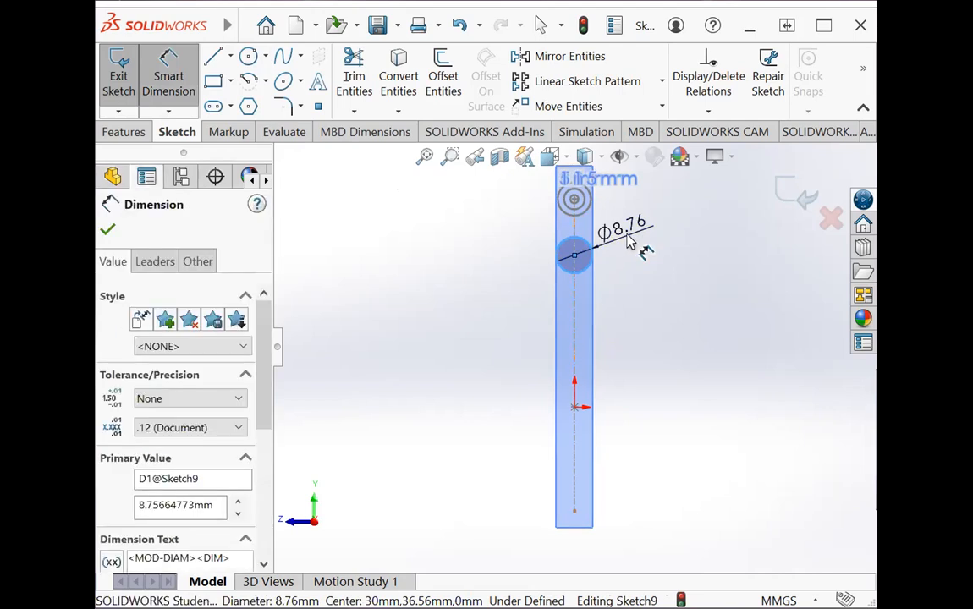
type("5")
key("Return")
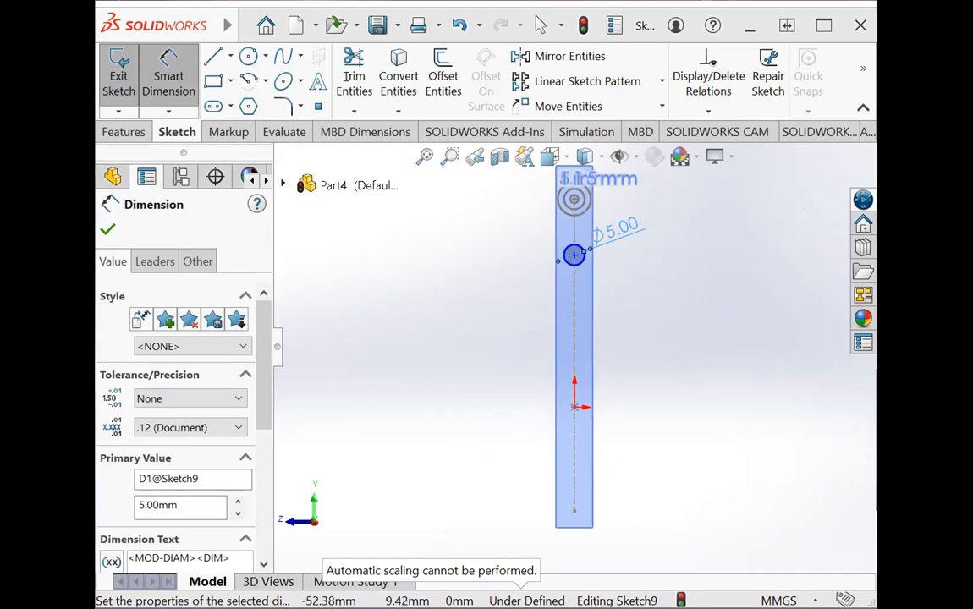
Dimension the circle's centre 30 mm above the origin.
scroll(582, 293, "down", 2)
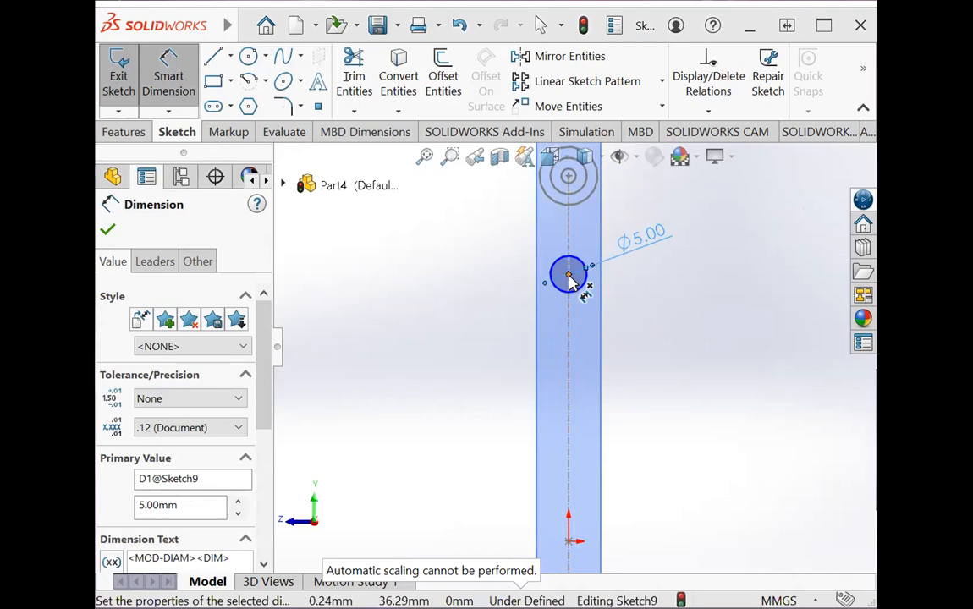
left_click(570, 275)
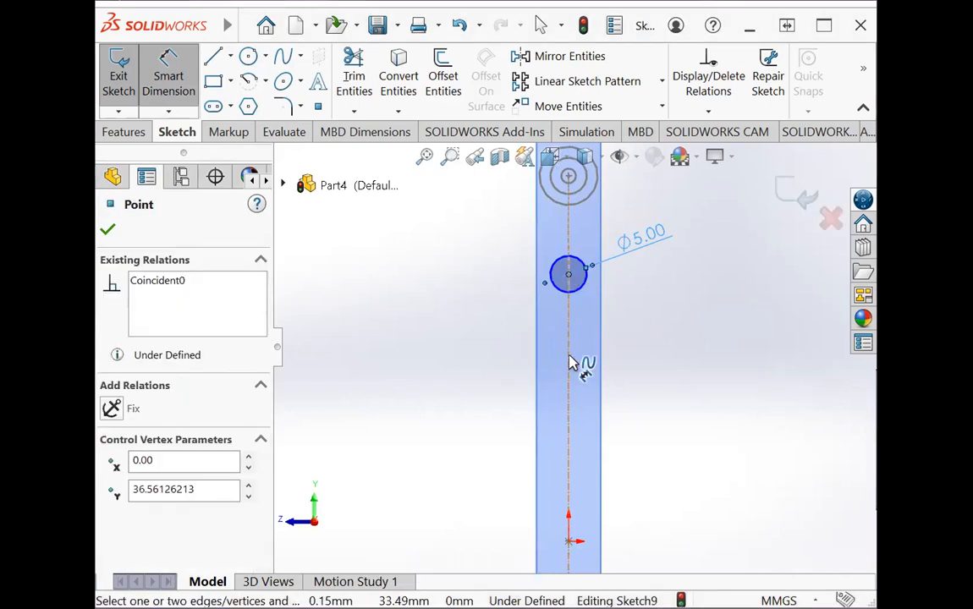
left_click(567, 540)
left_click(496, 449)
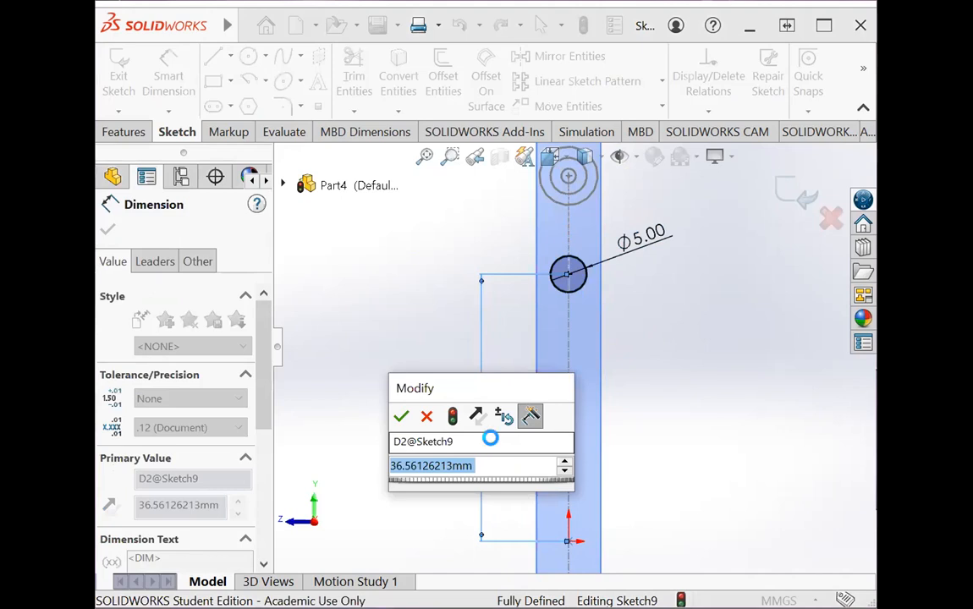
type("30")
key("Return")
left_click(107, 228)
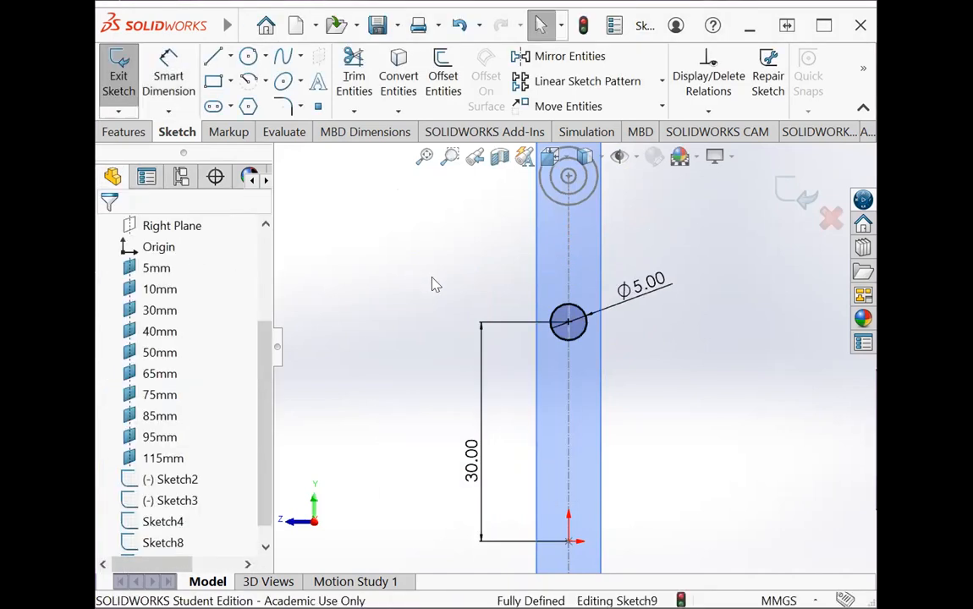
Finish the circle sketch on the 30mm plane.
right_click(434, 284)
mouse_move(512, 317)
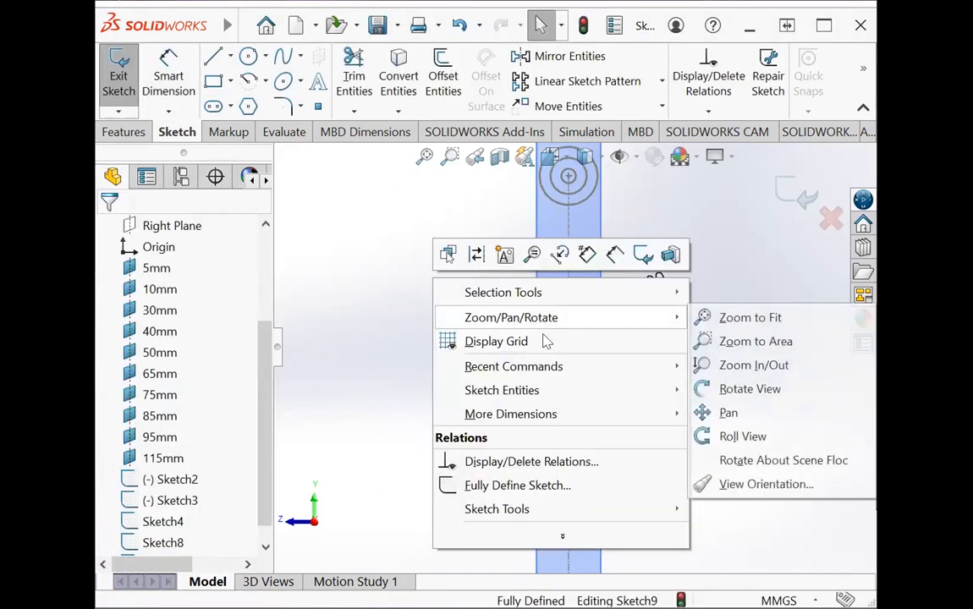
left_click(750, 389)
mouse_move(453, 445)
left_mouse_down()
mouse_move(508, 452)
mouse_move(419, 452)
left_mouse_up()
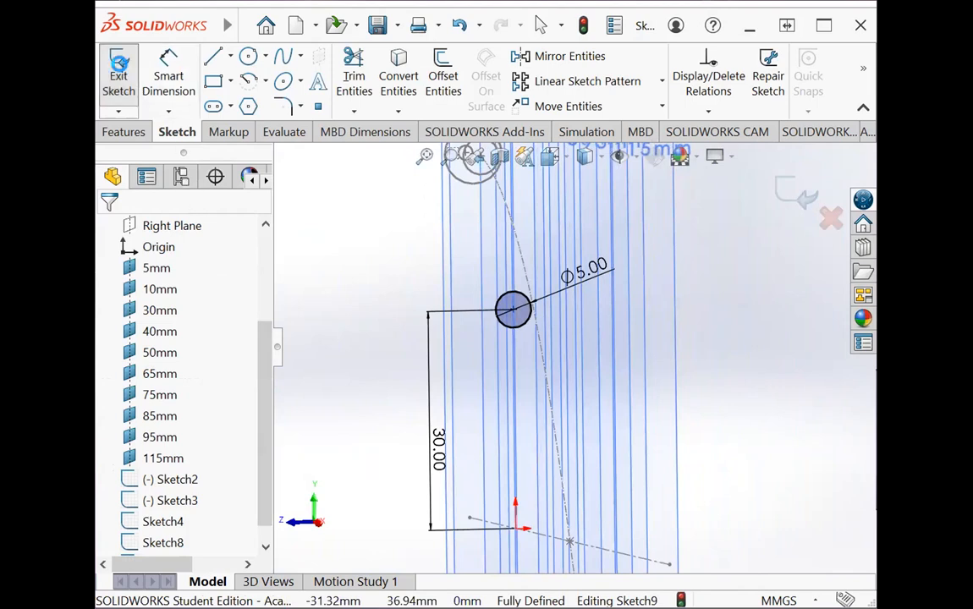
left_click(119, 77)
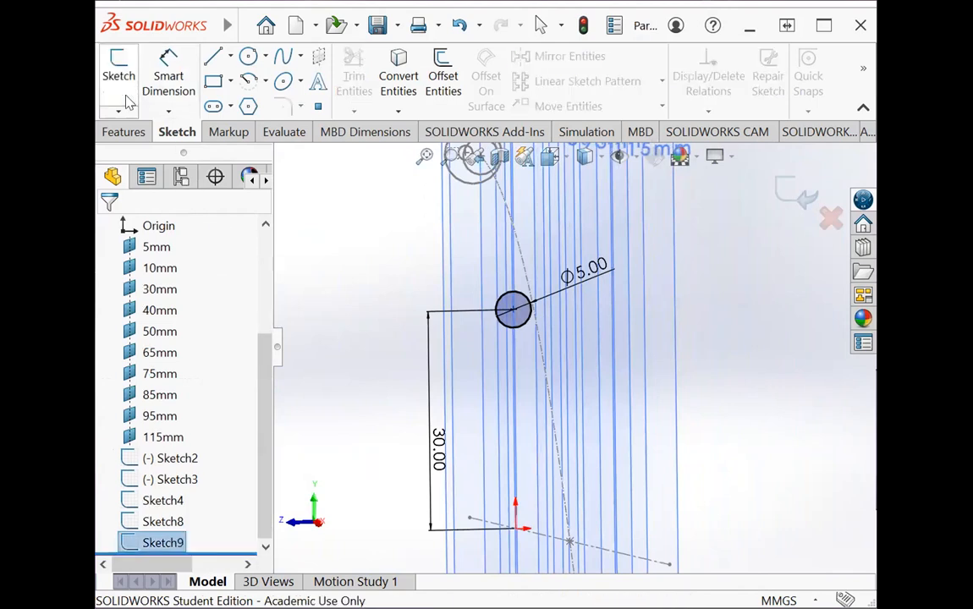
Sketch a circle about 6.35 mm in diameter on the 40mm plane, centred about 17.04 mm above the origin on the vertical centreline.
left_click(161, 311)
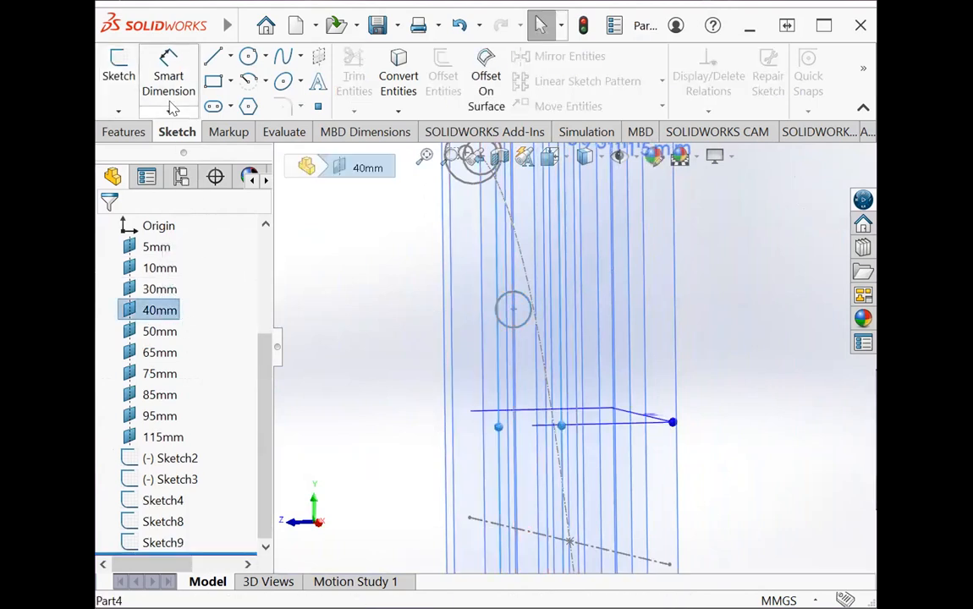
left_click(119, 68)
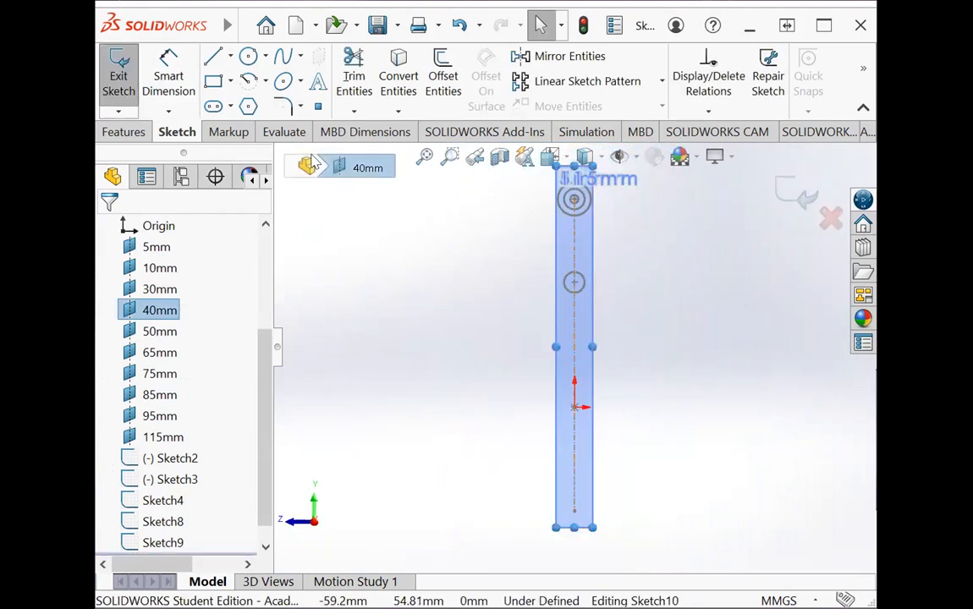
left_click(248, 56)
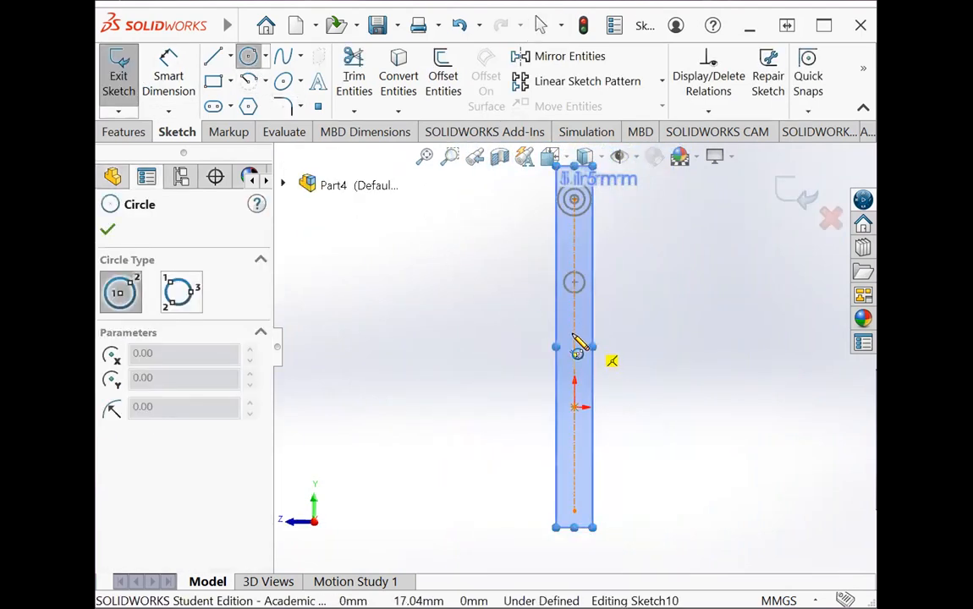
left_click(573, 337)
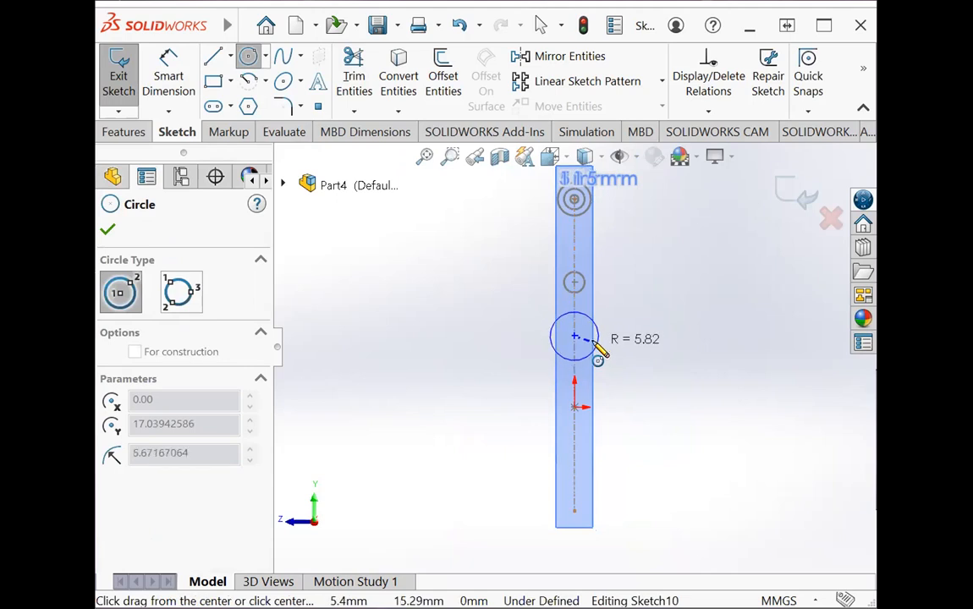
left_click(587, 343)
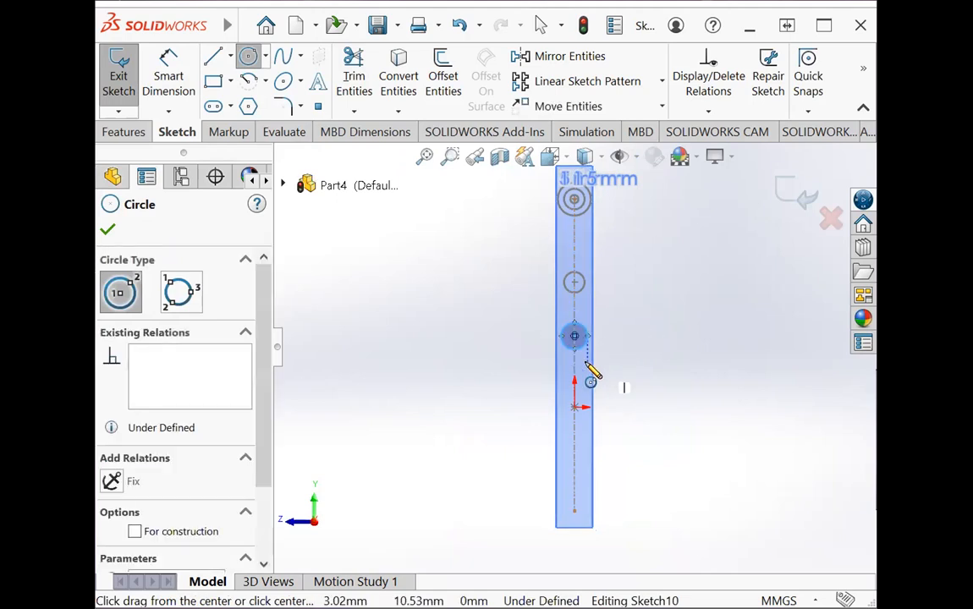
Dimension the diameter of the circle on the 40mm plane to 6 mm.
left_click(164, 67)
left_click(581, 335)
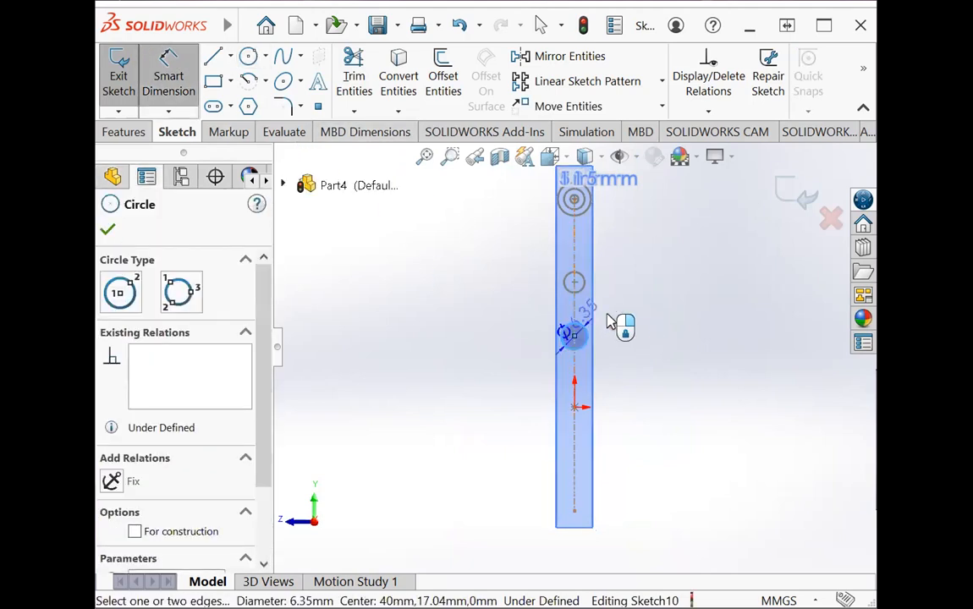
left_click(615, 322)
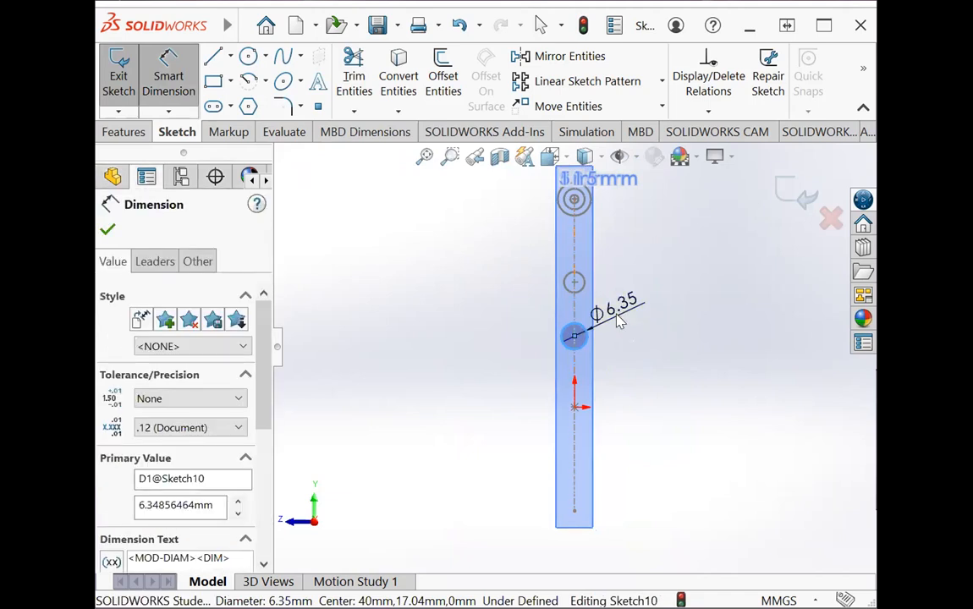
type("6")
key("Return")
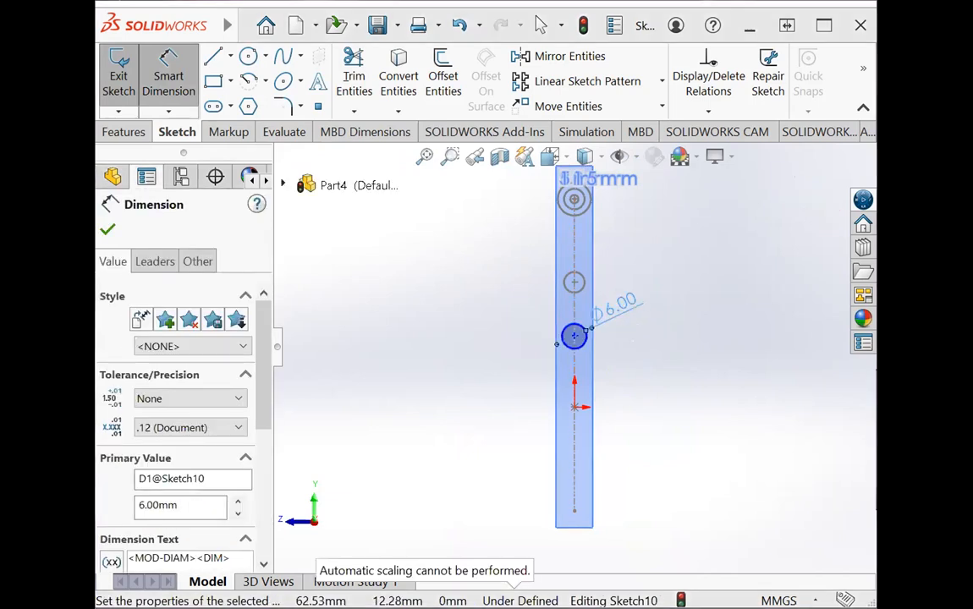
Dimension the centre of the circle on the 40mm plane 20 mm above the origin and finish the sketch.
scroll(591, 366, "down", 5)
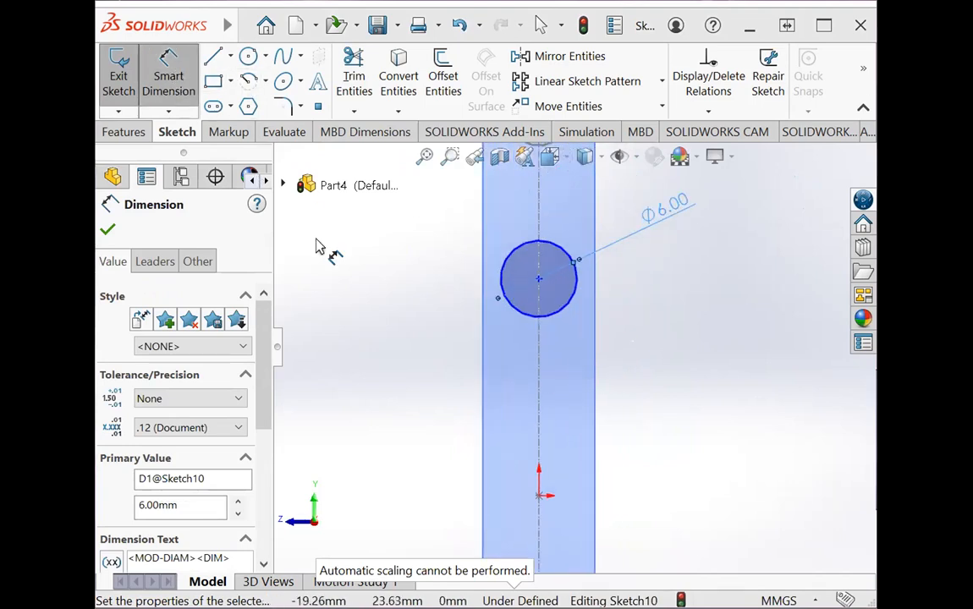
left_click(540, 281)
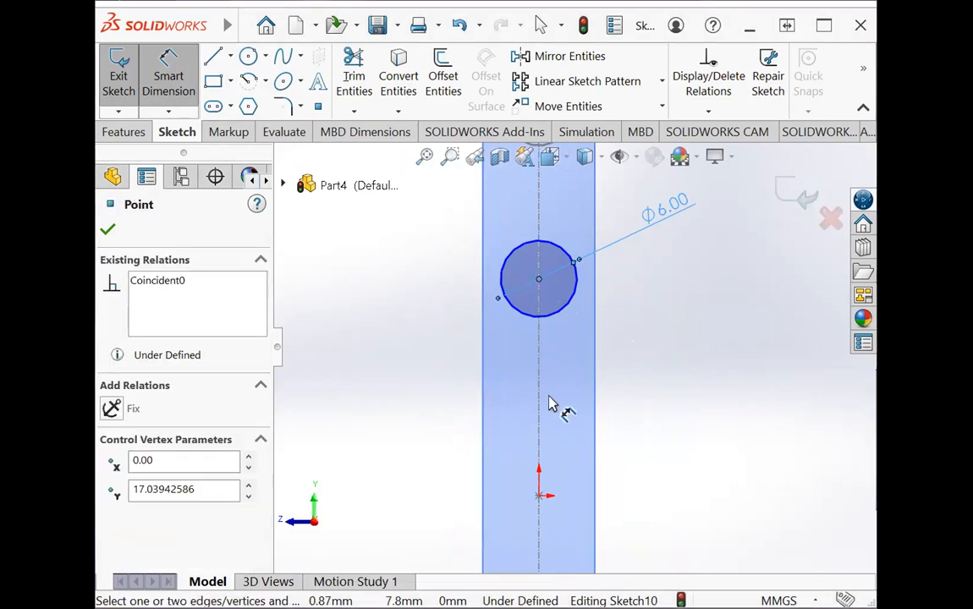
left_click(543, 497)
left_click(452, 430)
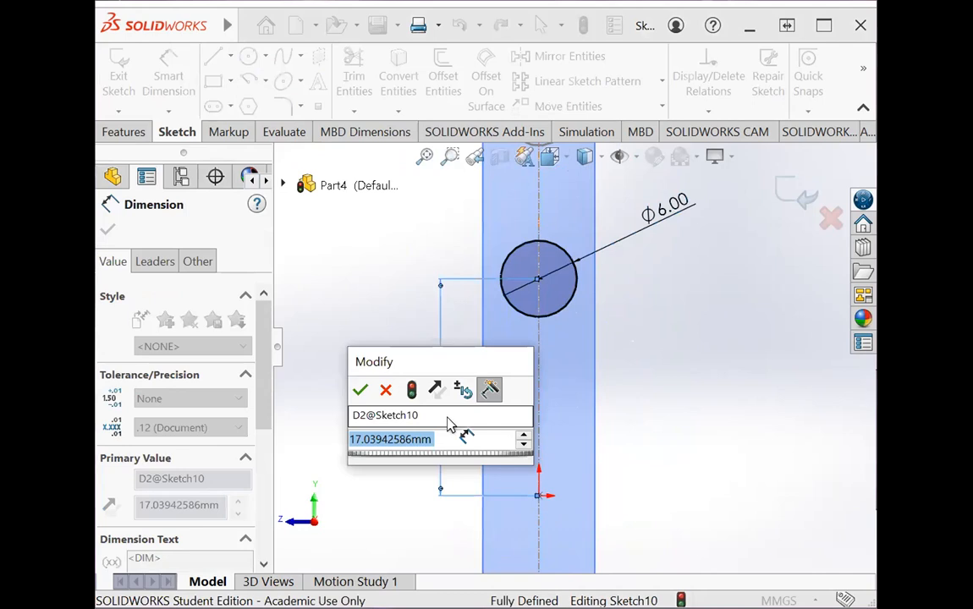
type("20")
key("Return")
key("Escape")
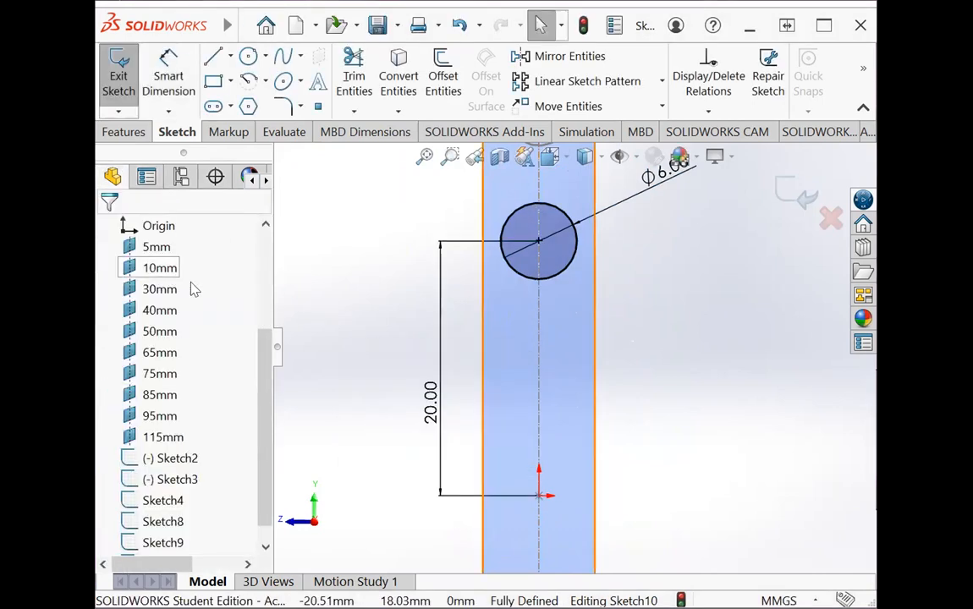
left_click(118, 74)
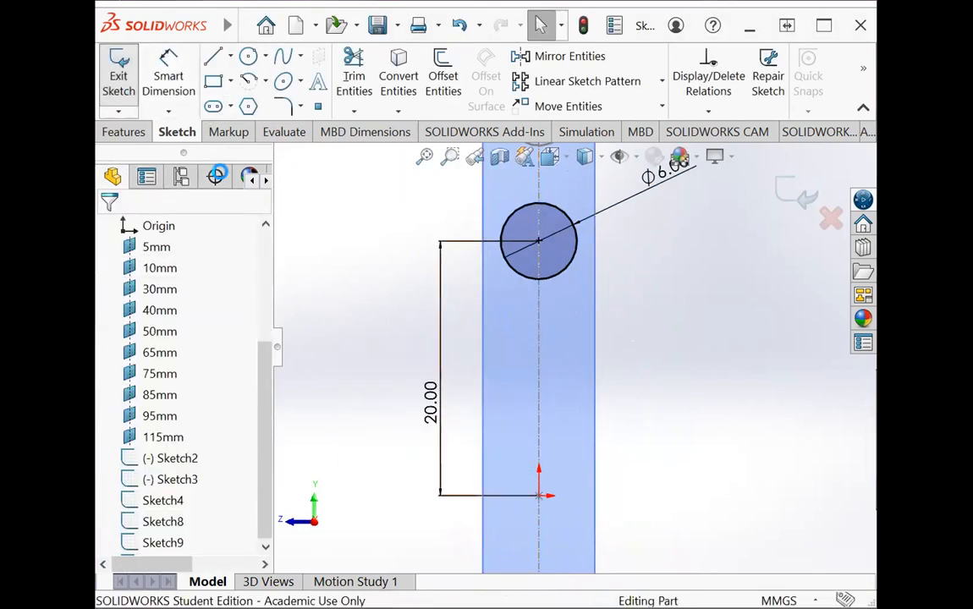
Sketch a circle about 20.13 mm in diameter on the 50mm plane, centred about 9.9 mm above the origin on the vertical centreline.
right_click(403, 341)
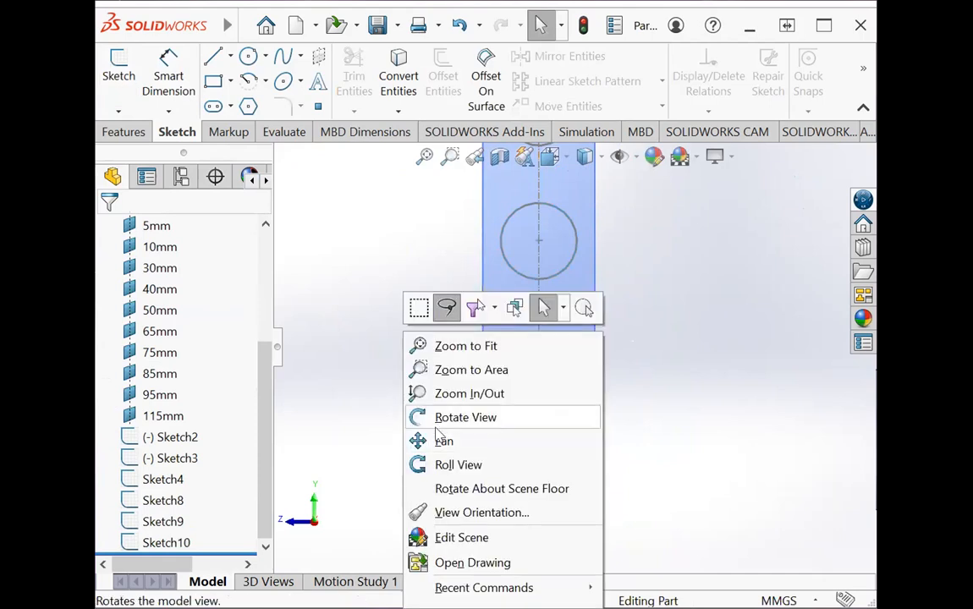
left_click(437, 427)
mouse_move(437, 427)
left_mouse_down()
mouse_move(426, 423)
mouse_move(446, 427)
left_mouse_up()
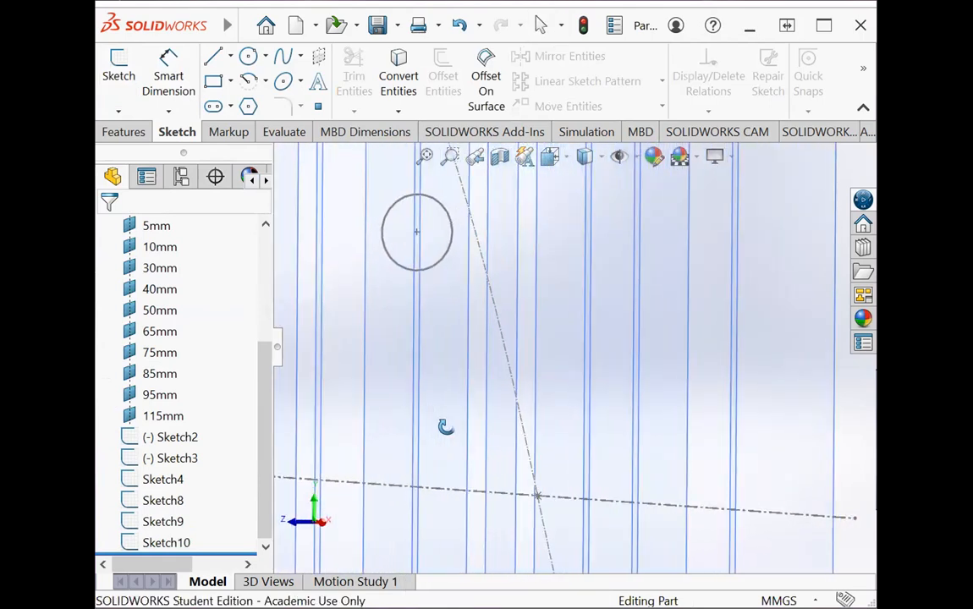
left_click(429, 159)
mouse_move(467, 359)
left_mouse_down()
mouse_move(524, 366)
mouse_move(509, 361)
left_mouse_up()
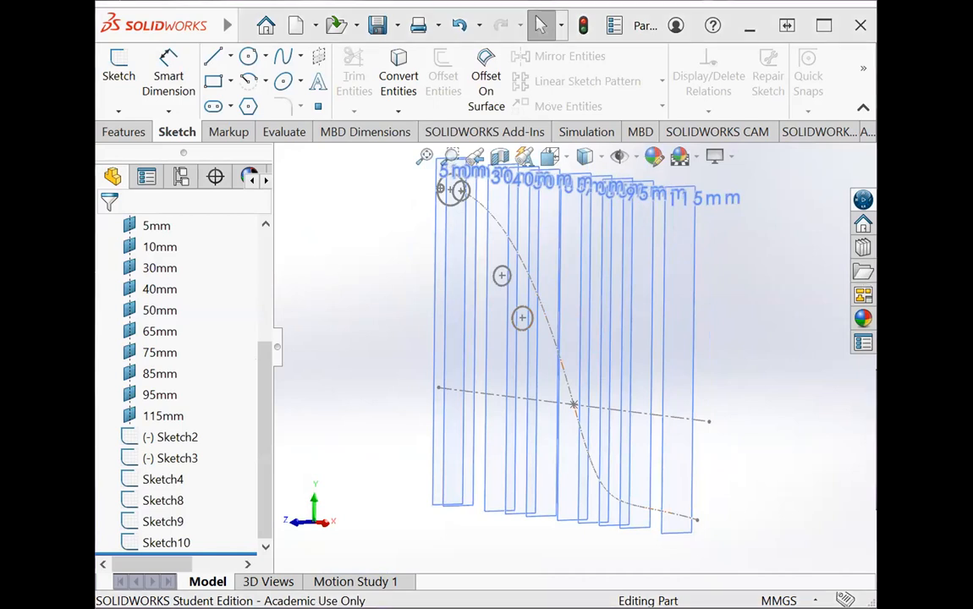
left_click(160, 311)
left_click(119, 77)
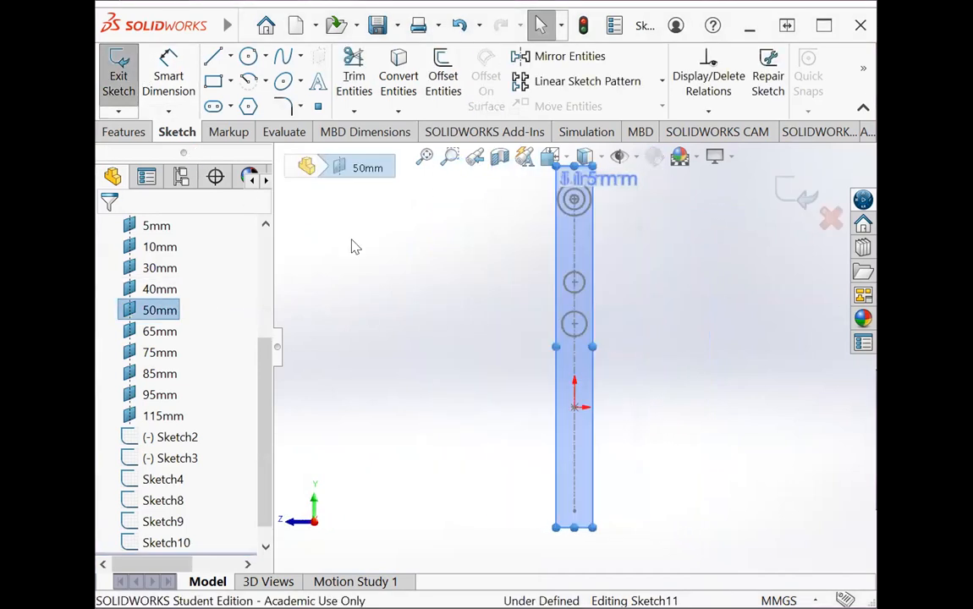
left_click(248, 56)
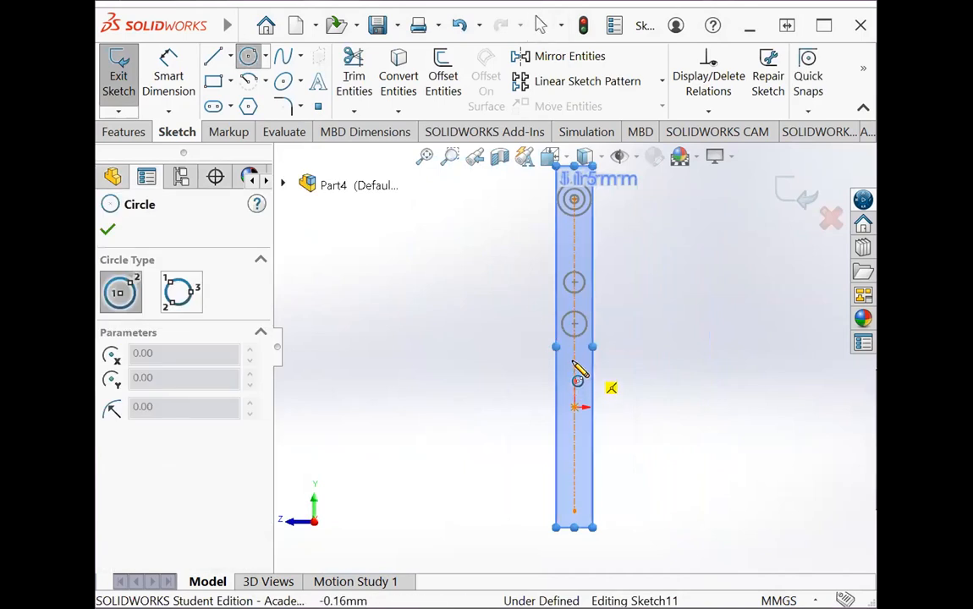
left_click(575, 366)
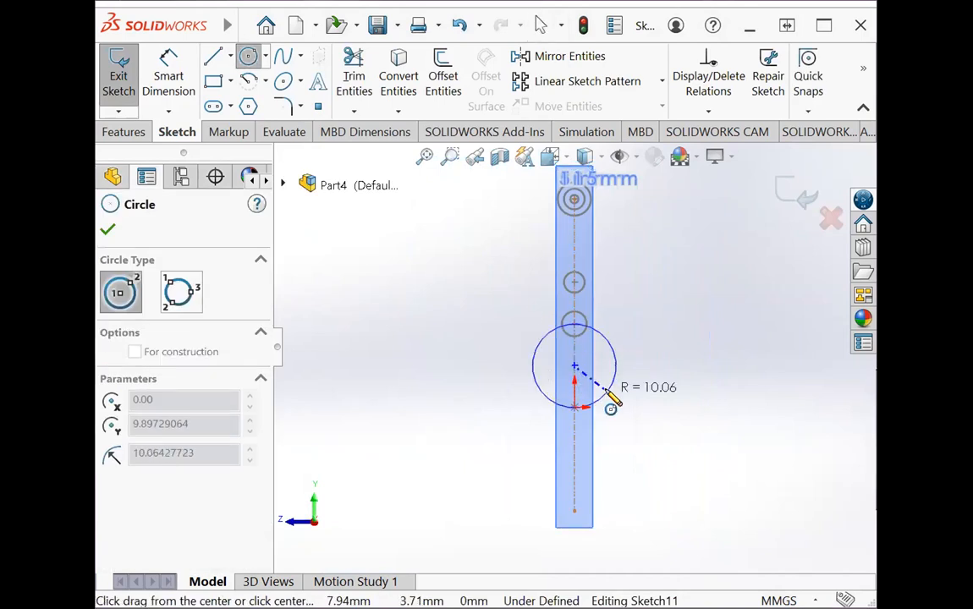
left_click(611, 403)
Dimension the diameter of the circle on the 50mm plane to 20 mm.
left_click(168, 78)
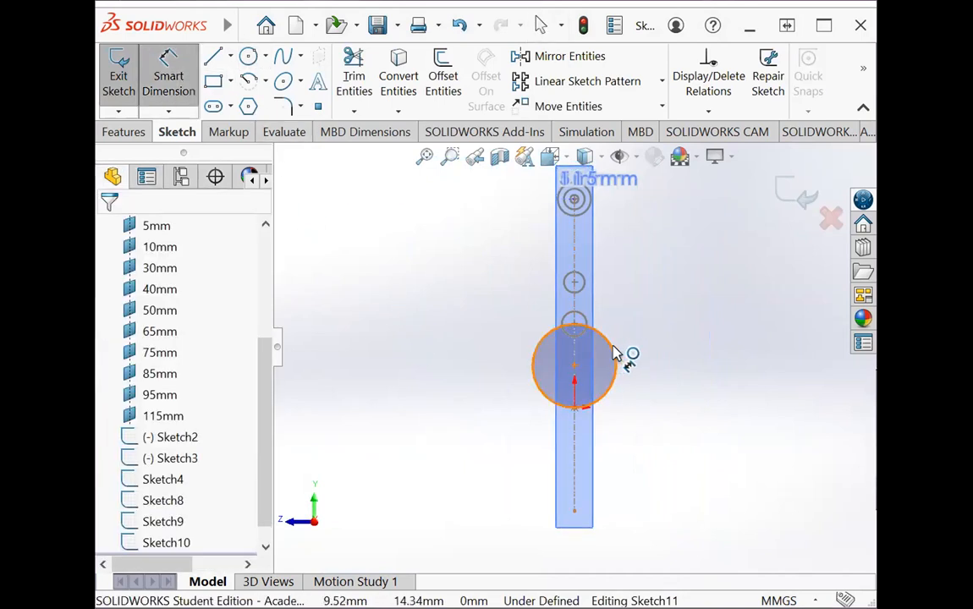
left_click(623, 353)
left_click(648, 330)
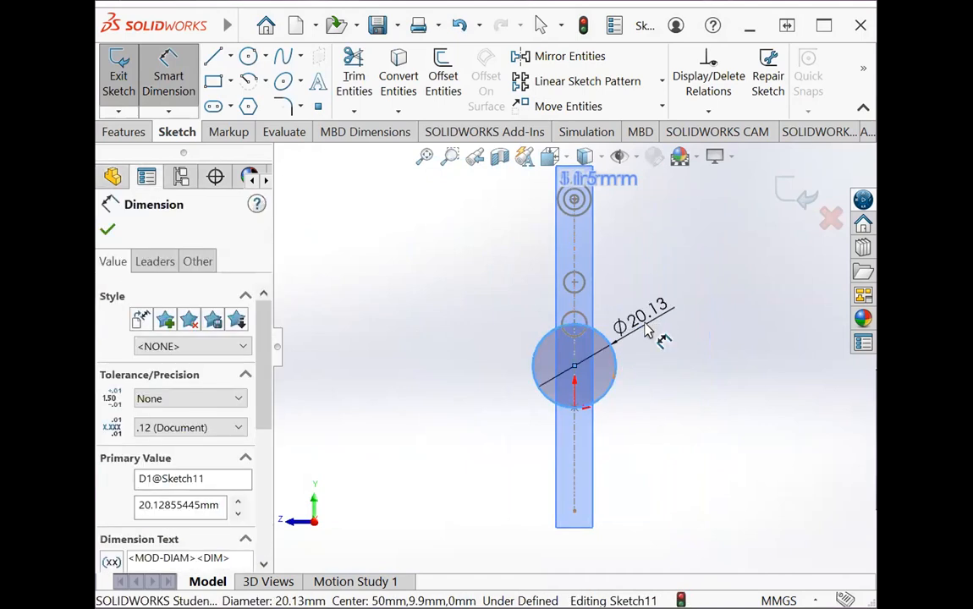
double_click(643, 322)
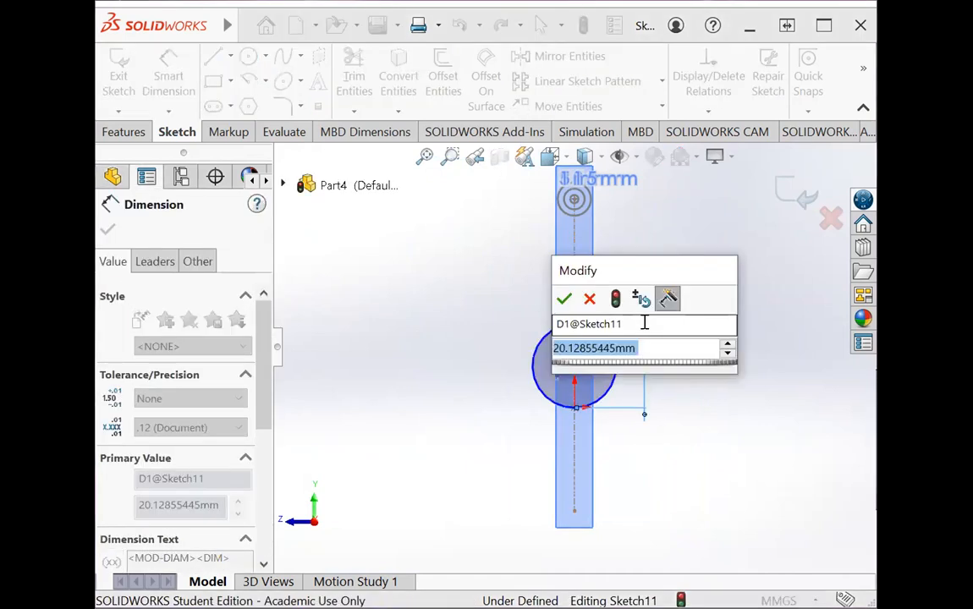
type("20")
key("Return")
Dimension the centre of the circle on the 50mm plane 10 mm above the origin and finish the sketch.
scroll(588, 389, "down", 4)
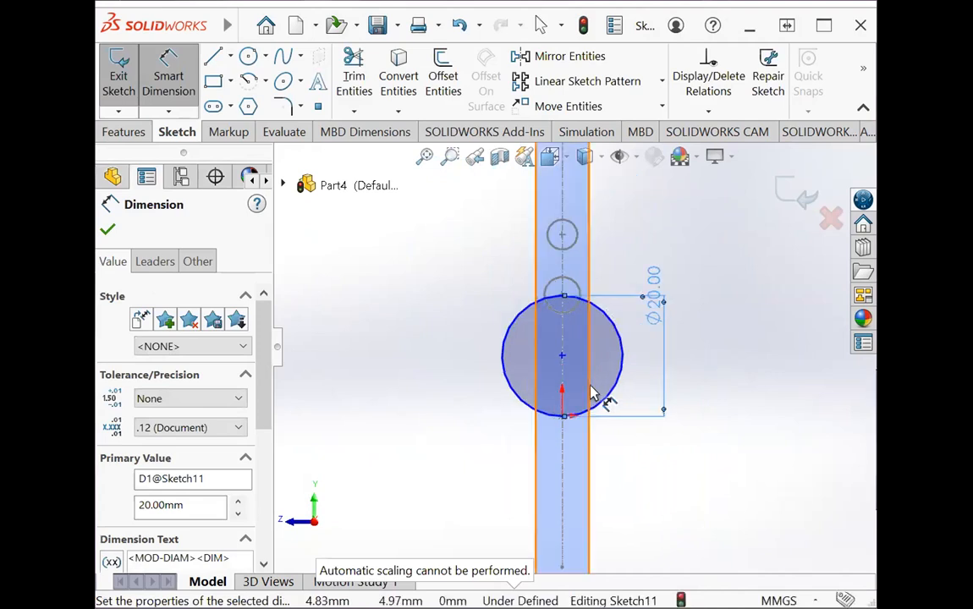
scroll(521, 283, "down", 3)
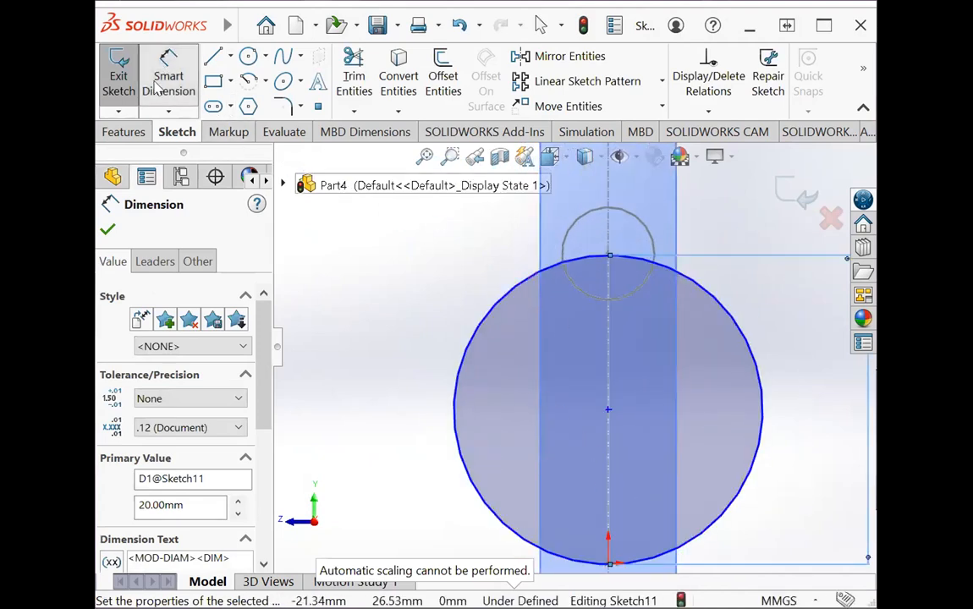
left_click(608, 410)
left_click(610, 562)
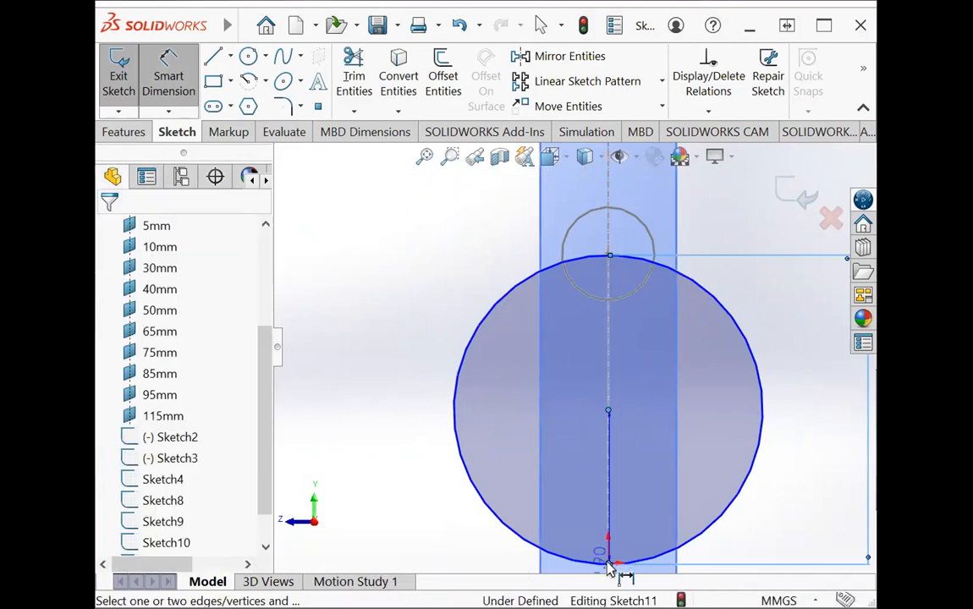
left_click(426, 511)
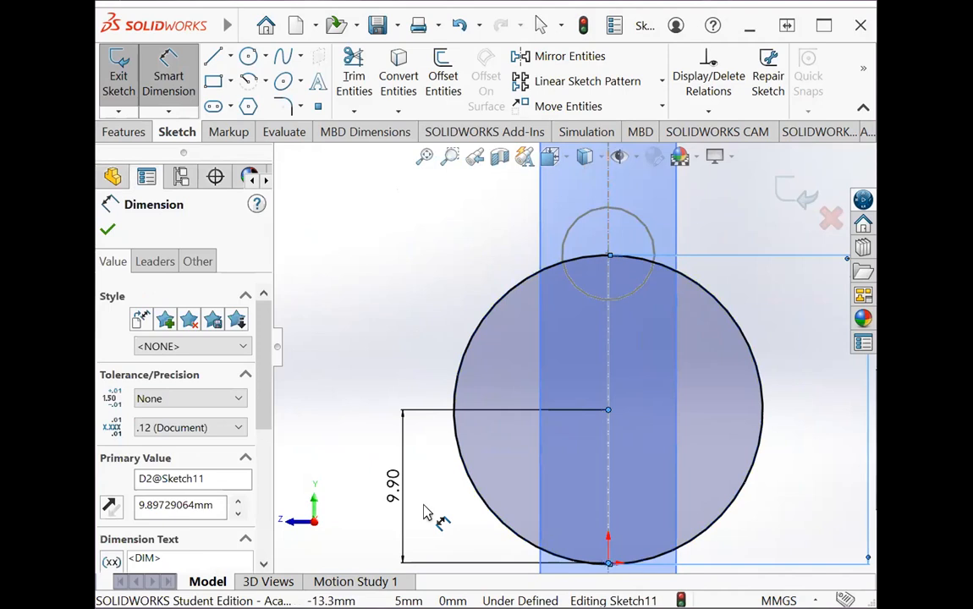
type("10")
key("Return")
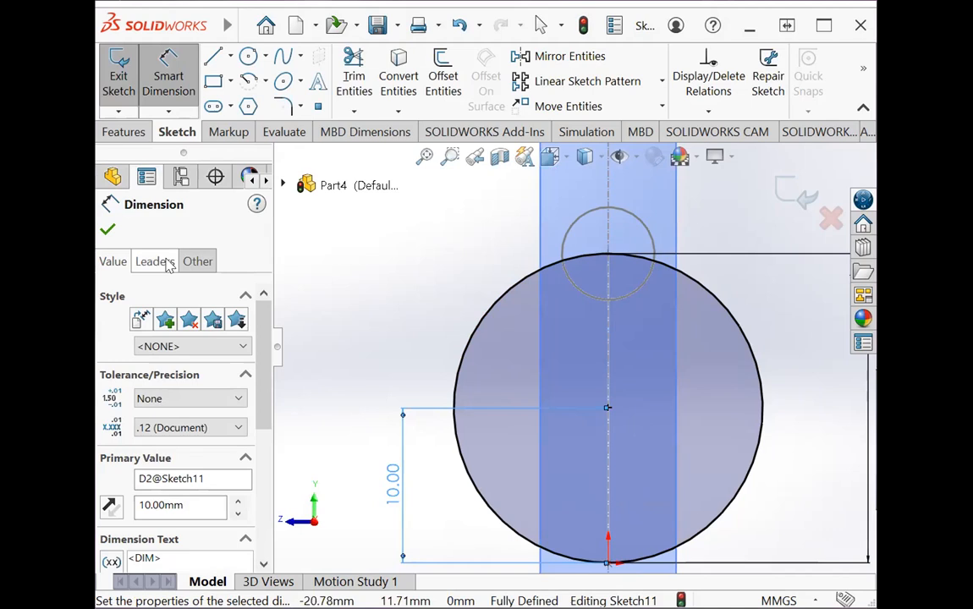
left_click(107, 229)
left_click(119, 80)
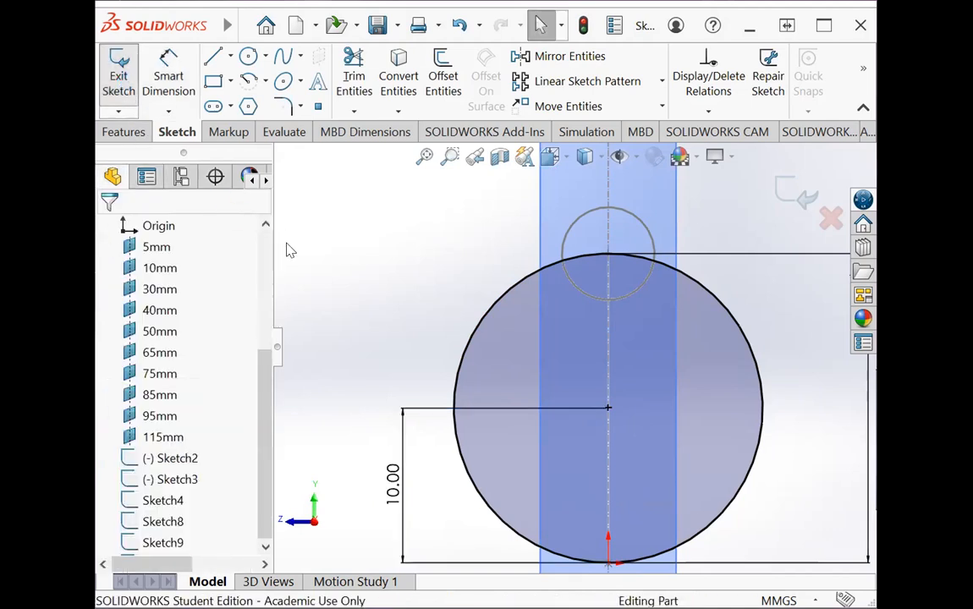
Sketch a circle about 25.04 mm in diameter on the 65mm plane, centred about 3.87 mm above the origin on the vertical centreline.
right_click(369, 258)
left_click(414, 348)
mouse_move(413, 348)
left_mouse_down()
mouse_move(406, 404)
mouse_move(434, 183)
left_mouse_up()
left_click(428, 161)
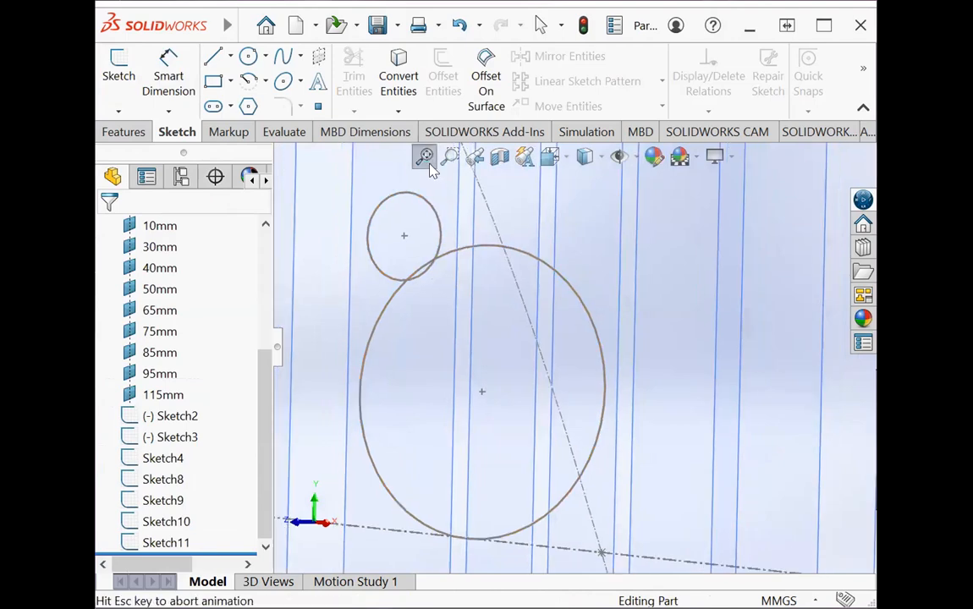
mouse_move(462, 407)
left_mouse_down()
mouse_move(522, 413)
mouse_move(461, 405)
mouse_move(508, 409)
mouse_move(495, 382)
left_mouse_up()
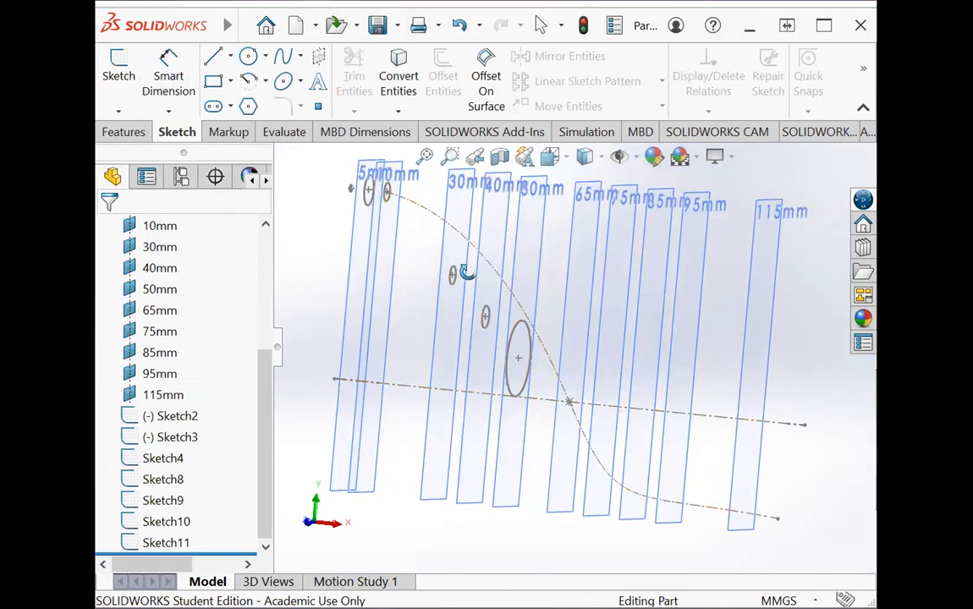
mouse_move(590, 380)
left_mouse_down()
mouse_move(569, 387)
mouse_move(529, 373)
left_mouse_up()
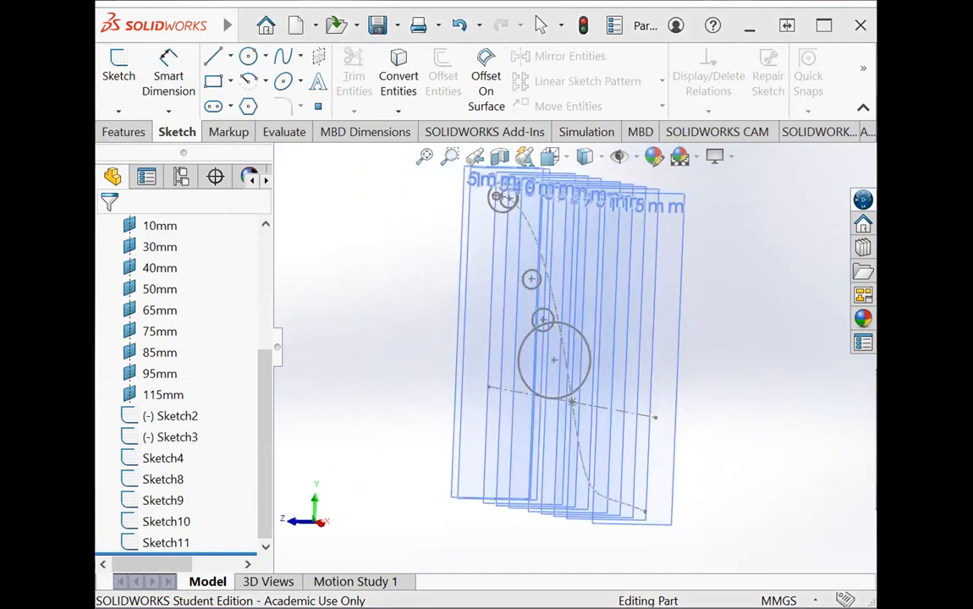
left_click(169, 312)
left_click(116, 72)
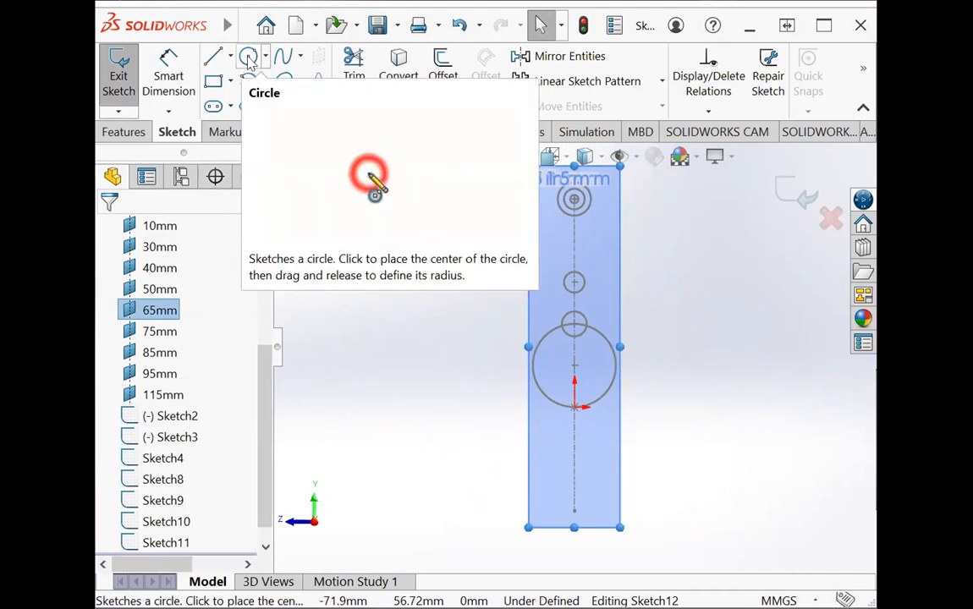
left_click(248, 56)
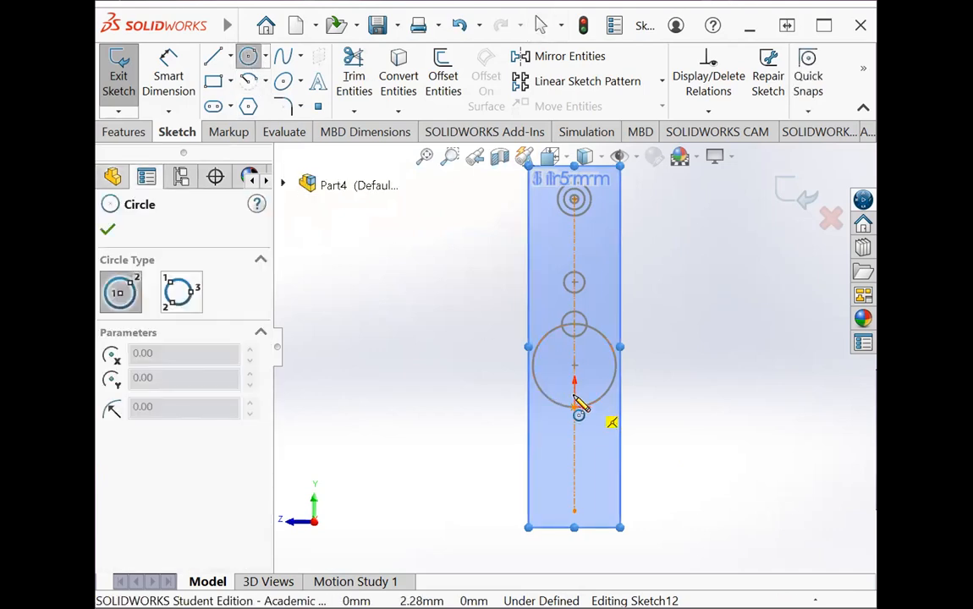
mouse_move(575, 391)
left_mouse_down()
mouse_move(606, 428)
mouse_move(624, 425)
left_mouse_up()
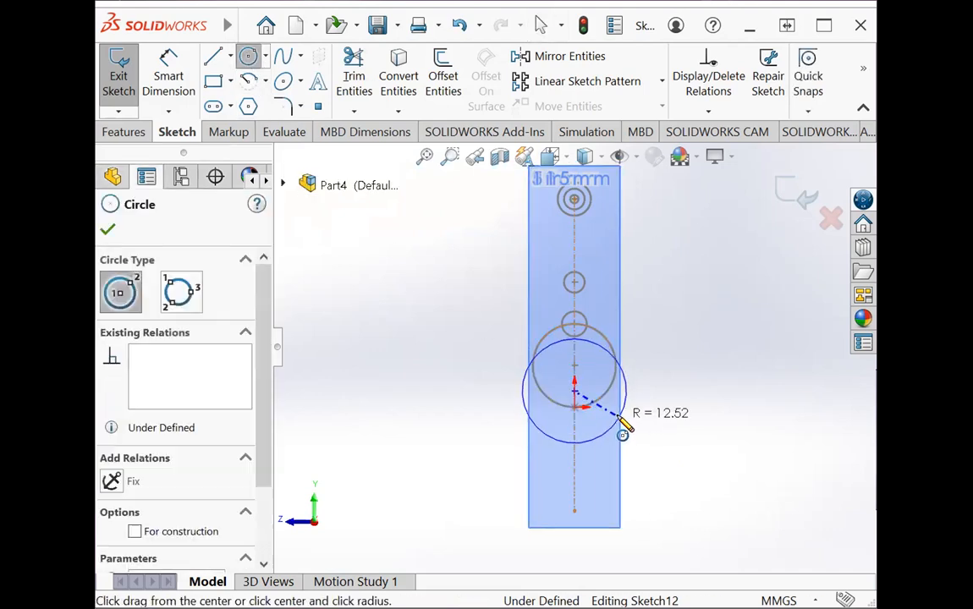
Dimension the diameter of the circle on the 65mm plane to 25 mm.
left_click(159, 70)
left_click(626, 380)
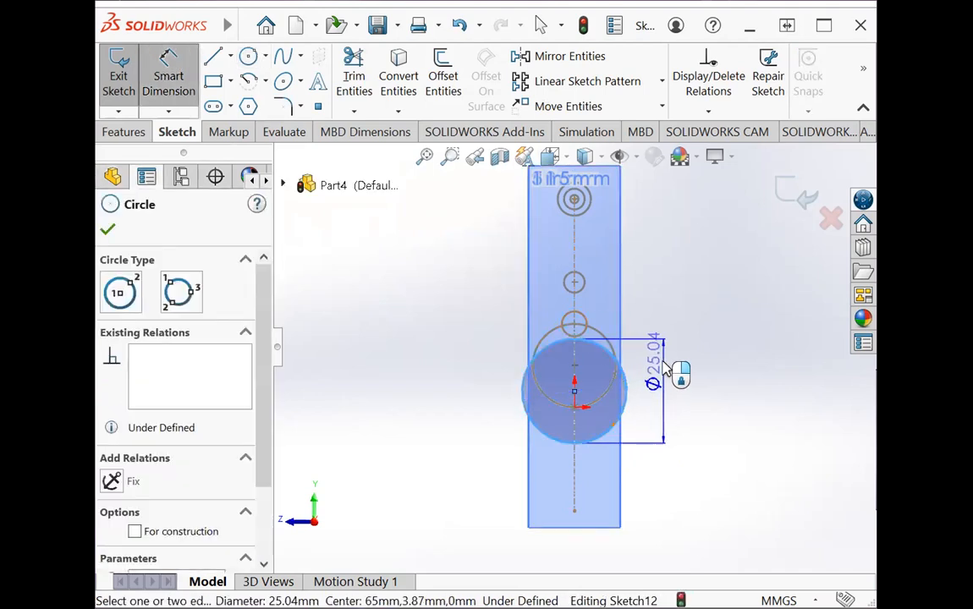
left_click(677, 370)
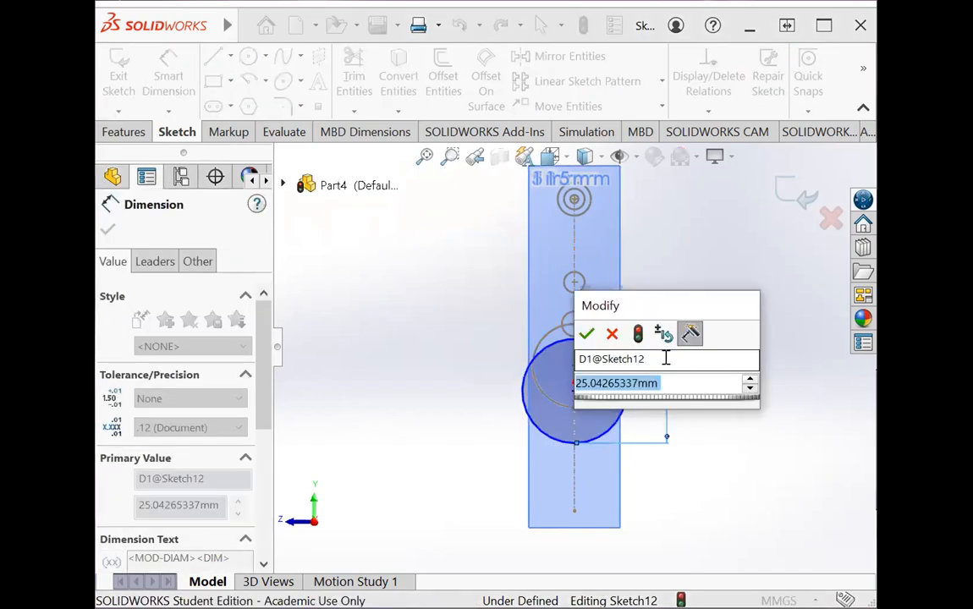
type("25")
key("Return")
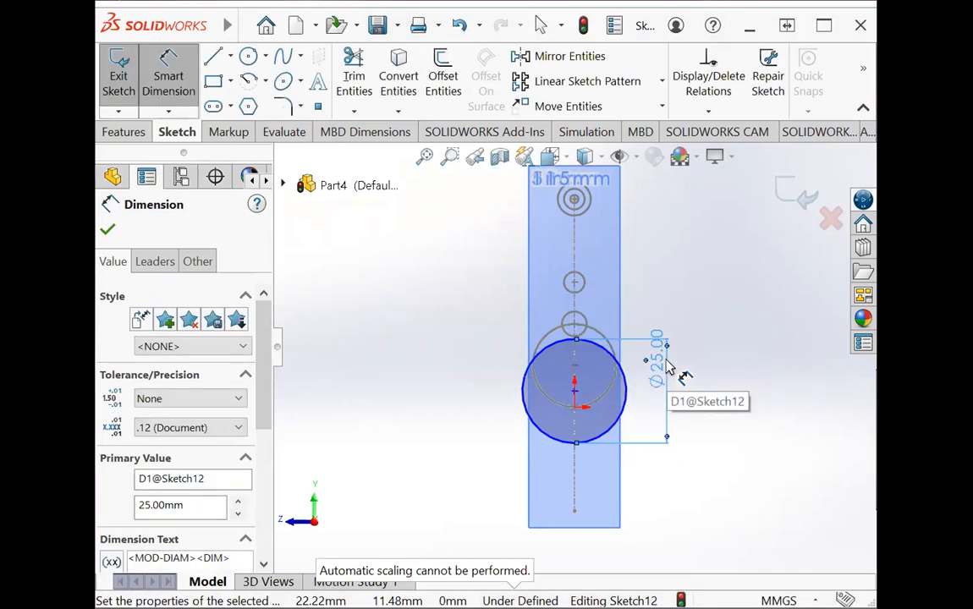
Dimension the centre of the circle on the 65mm plane 7 mm above the origin and finish the sketch.
scroll(570, 402, "down", 5)
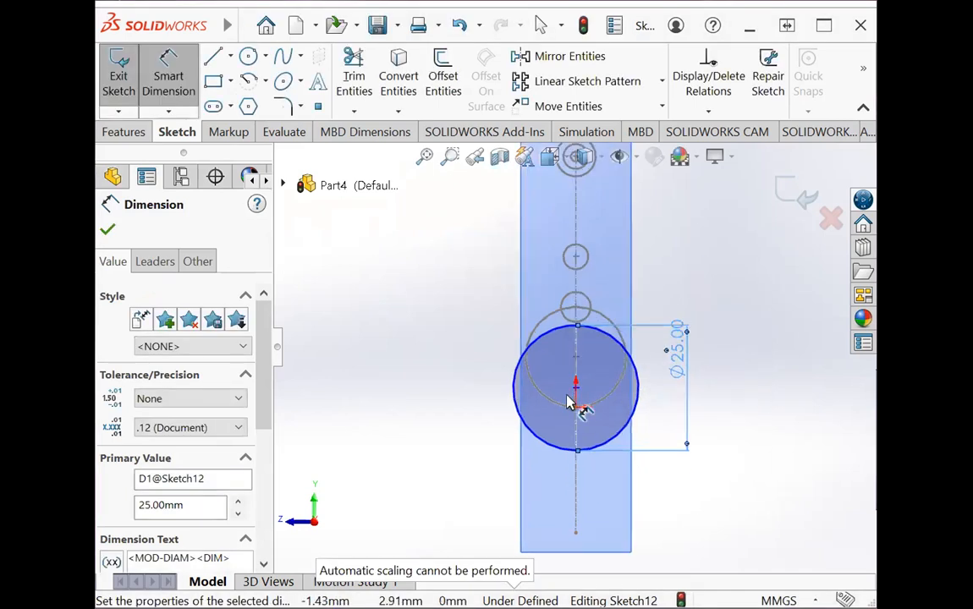
scroll(595, 393, "up", 2)
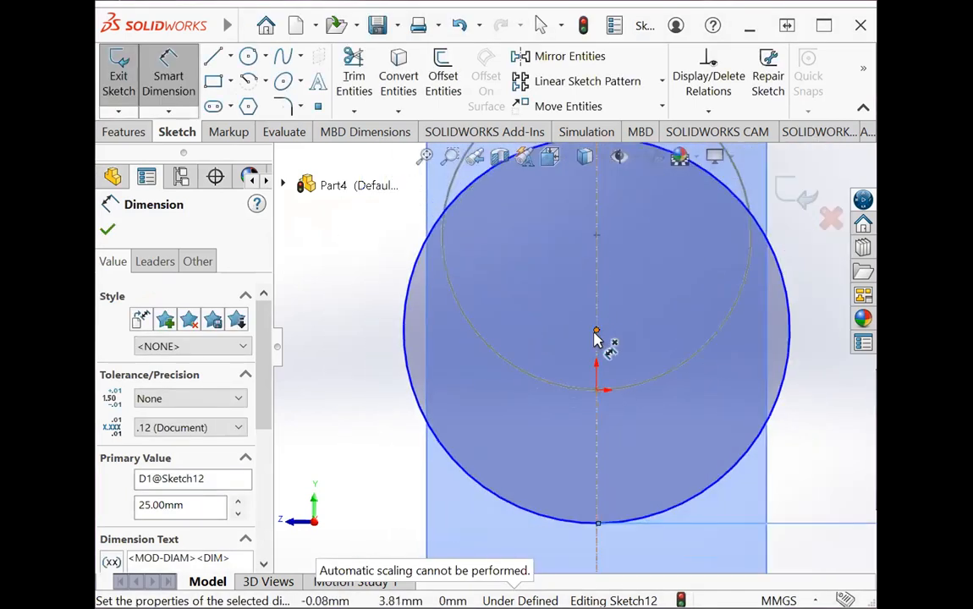
left_click(598, 388)
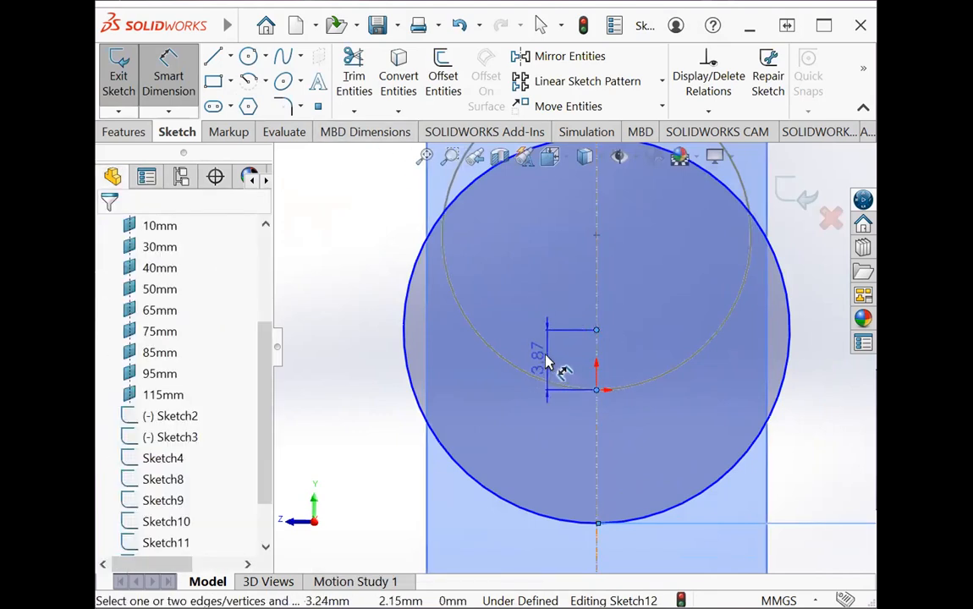
left_click(546, 360)
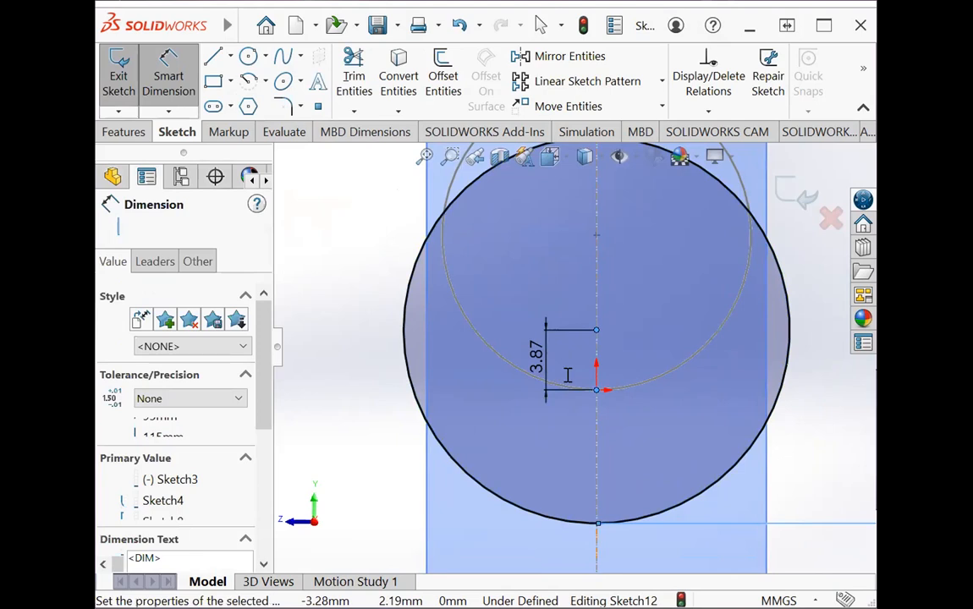
type("7")
key("Return")
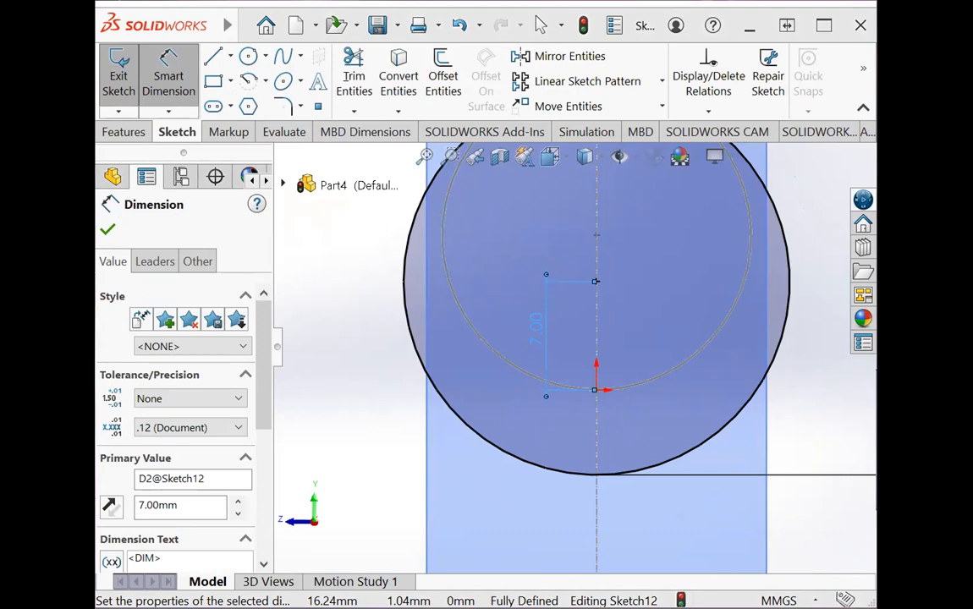
left_click(120, 78)
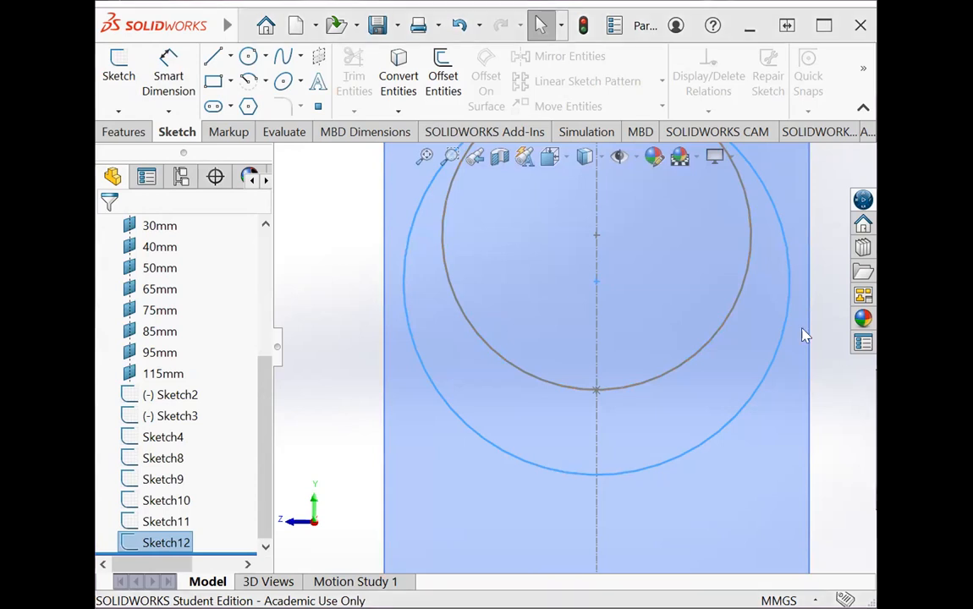
Sketch a circle about 12.78 mm in diameter on the 85mm plane, centred about 9.31 mm below the origin on the vertical centreline.
left_click(161, 332)
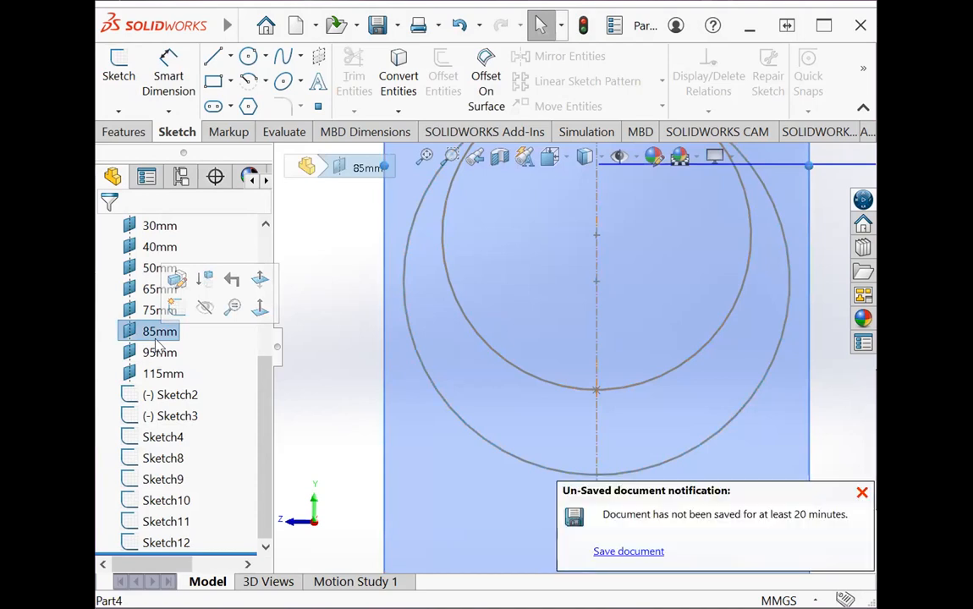
left_click(862, 493)
left_click(105, 55)
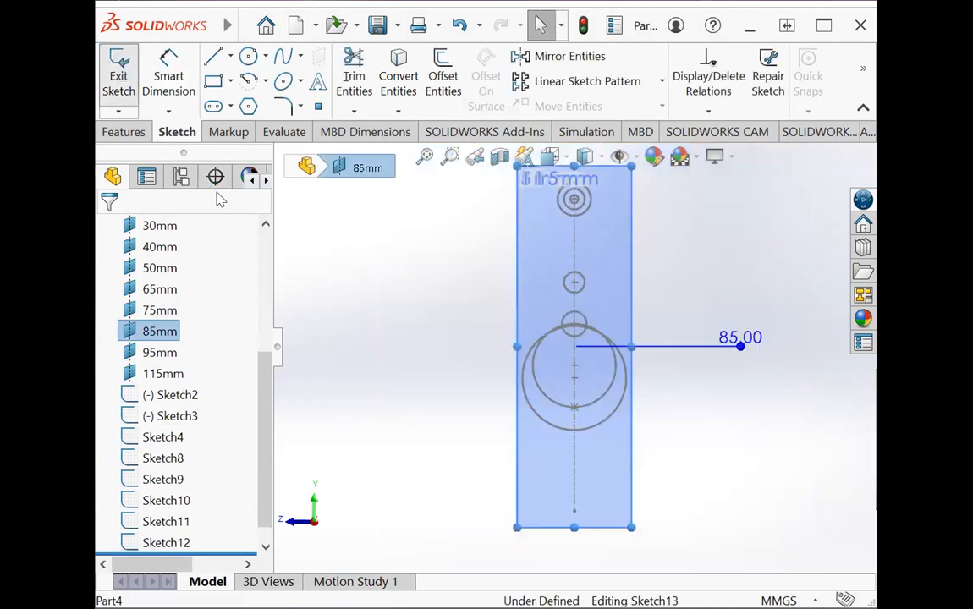
left_click(248, 57)
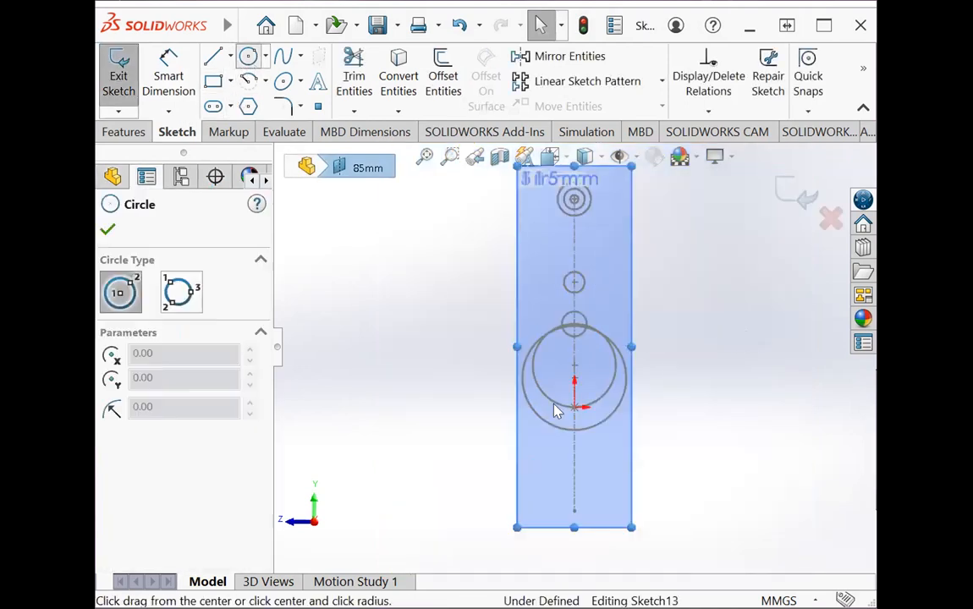
left_click(575, 446)
left_click(600, 459)
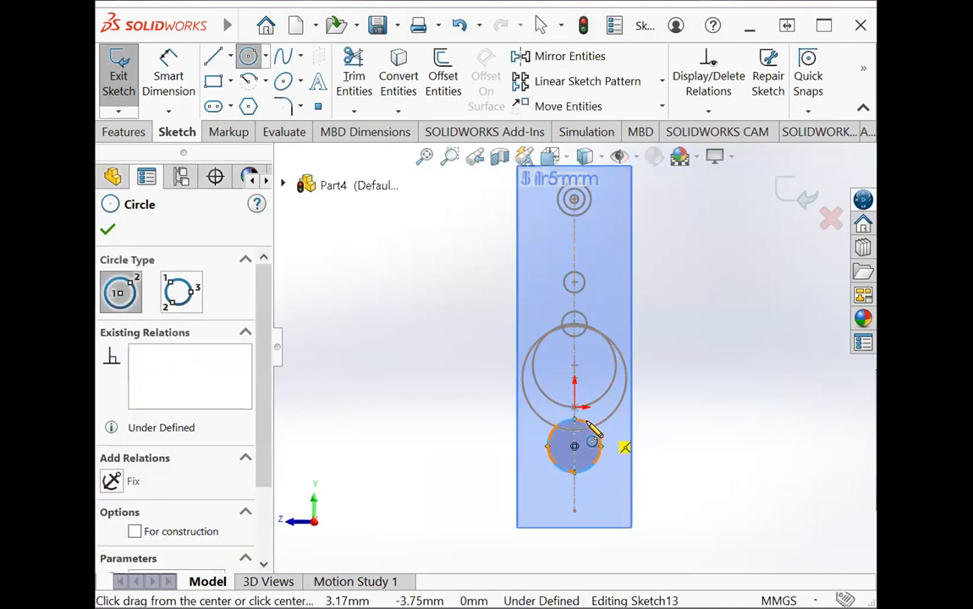
Dimension the diameter of the circle on the 85mm plane to 18 mm.
scroll(597, 440, "down", 3)
scroll(595, 435, "down", 2)
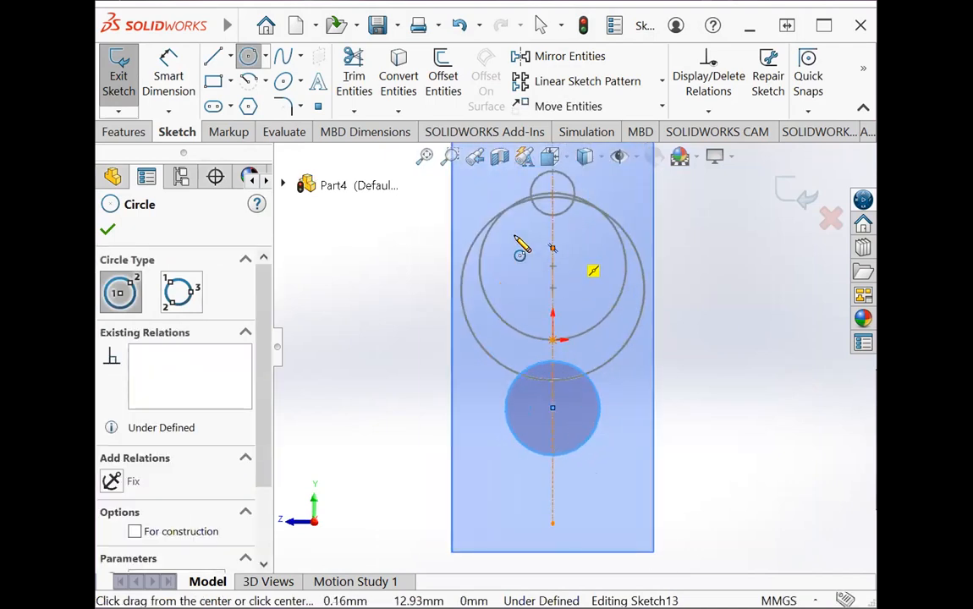
left_click(169, 76)
left_click(598, 429)
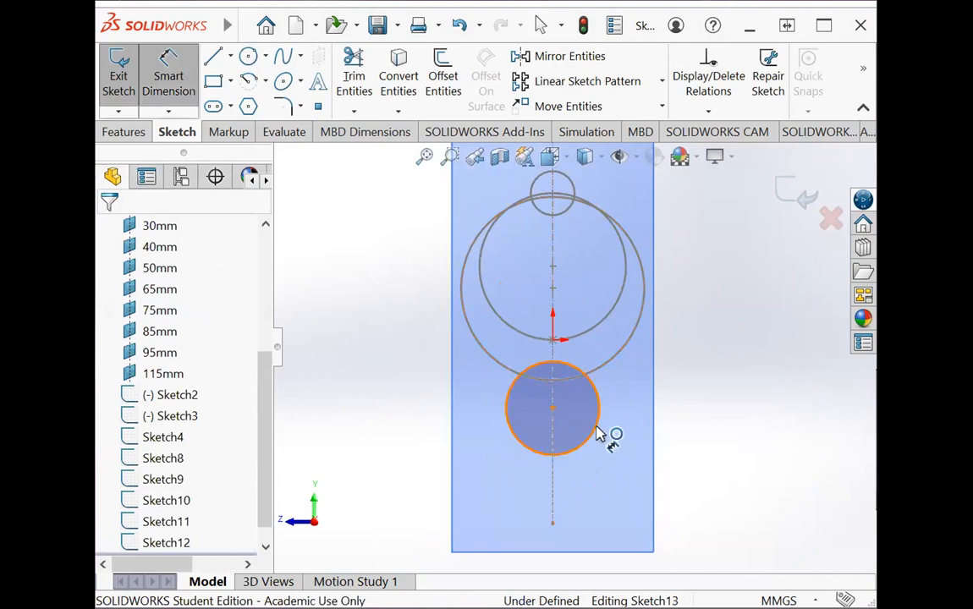
left_click(698, 413)
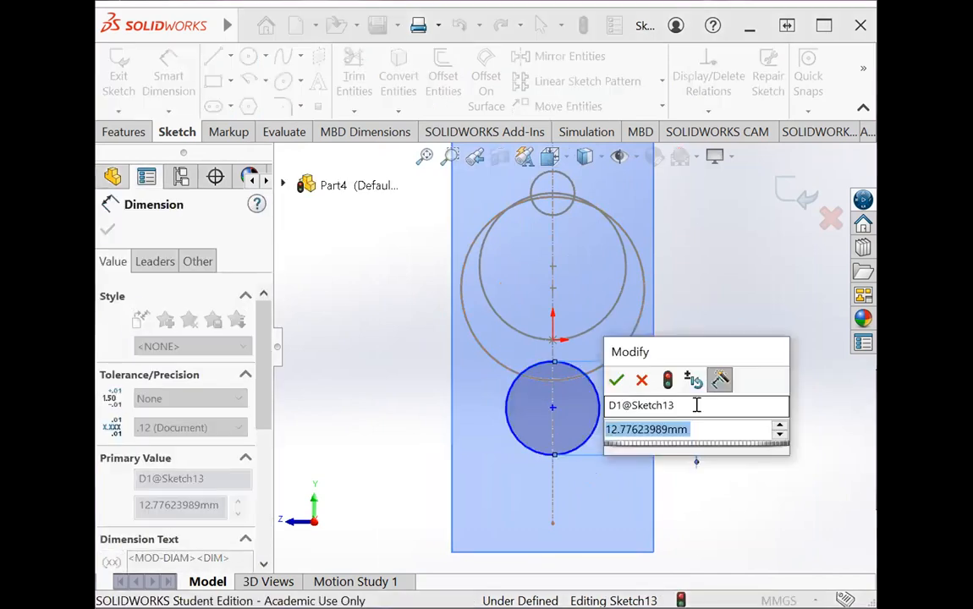
type("18")
key("Return")
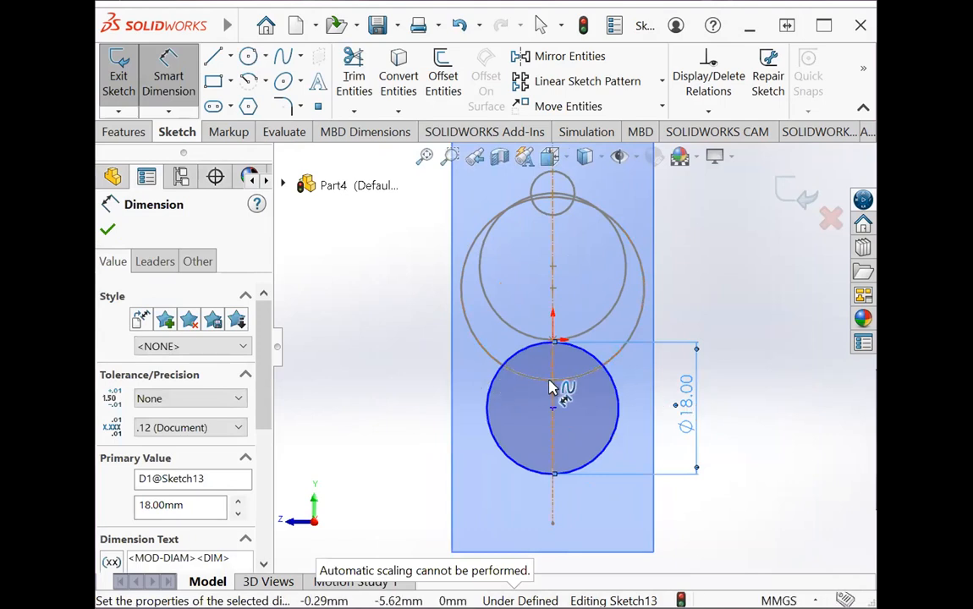
Dimension the centre of the circle on the 85mm plane 3 mm below the origin and finish the sketch.
scroll(561, 389, "down", 2)
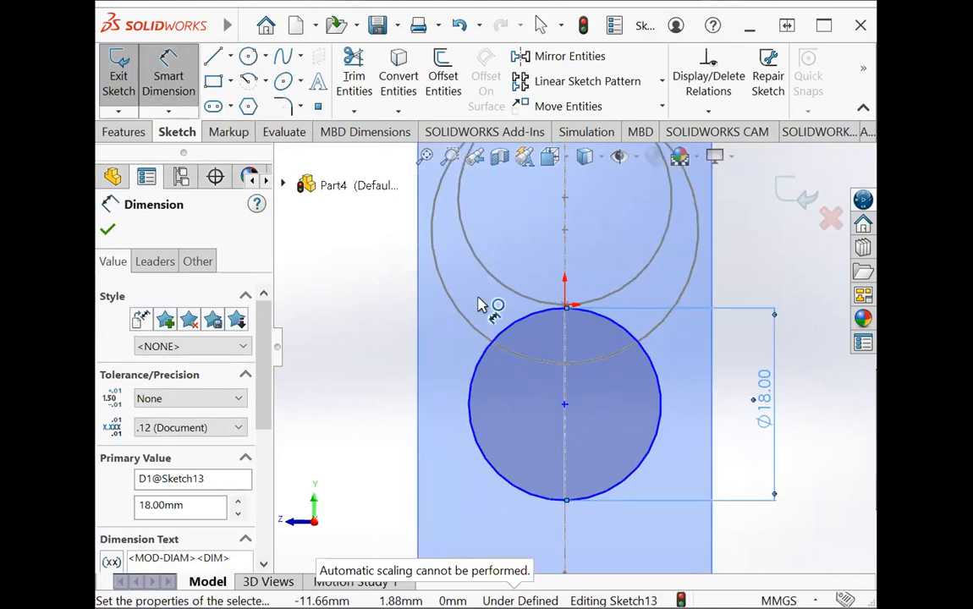
left_click(566, 407)
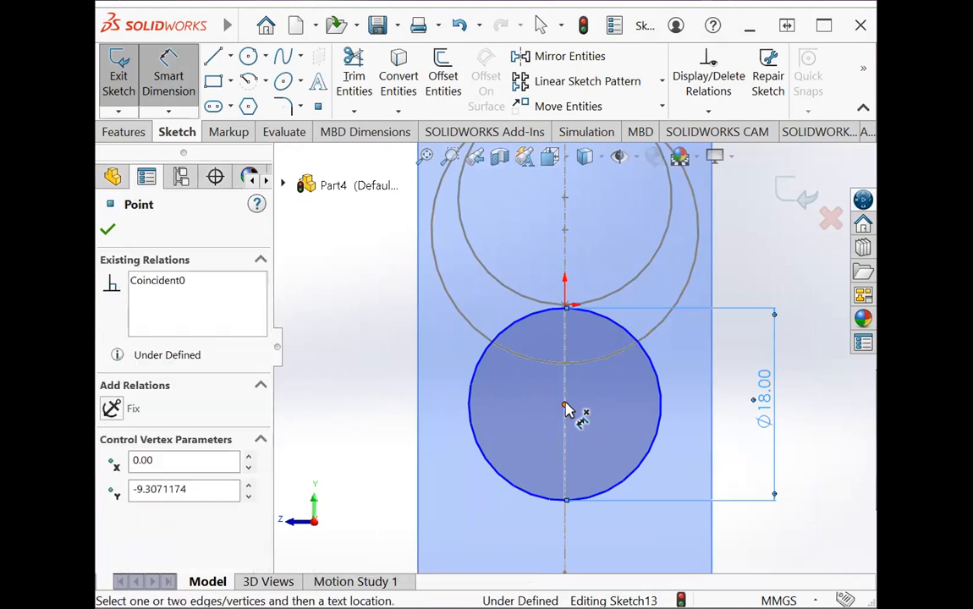
left_click(565, 307)
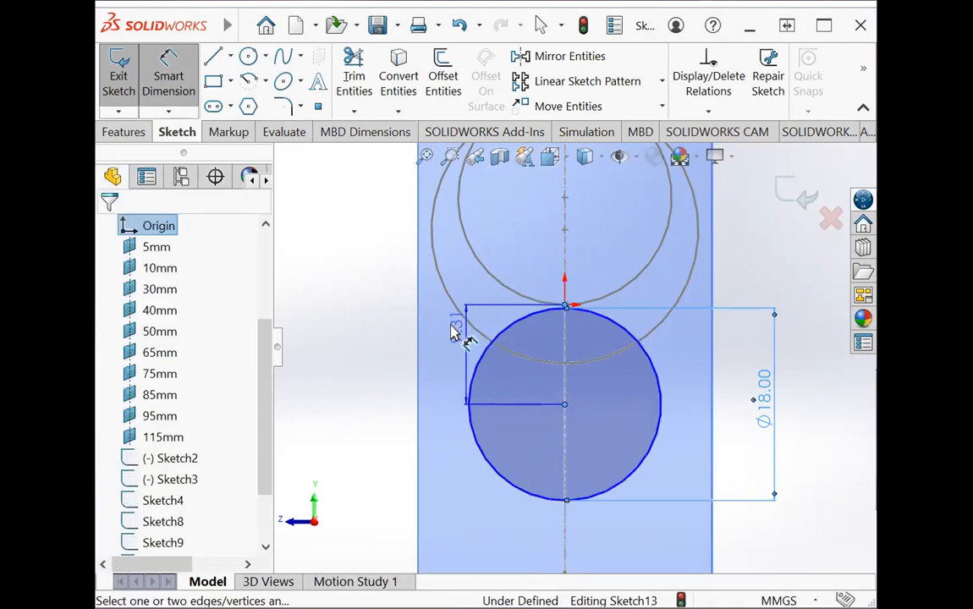
left_click(428, 349)
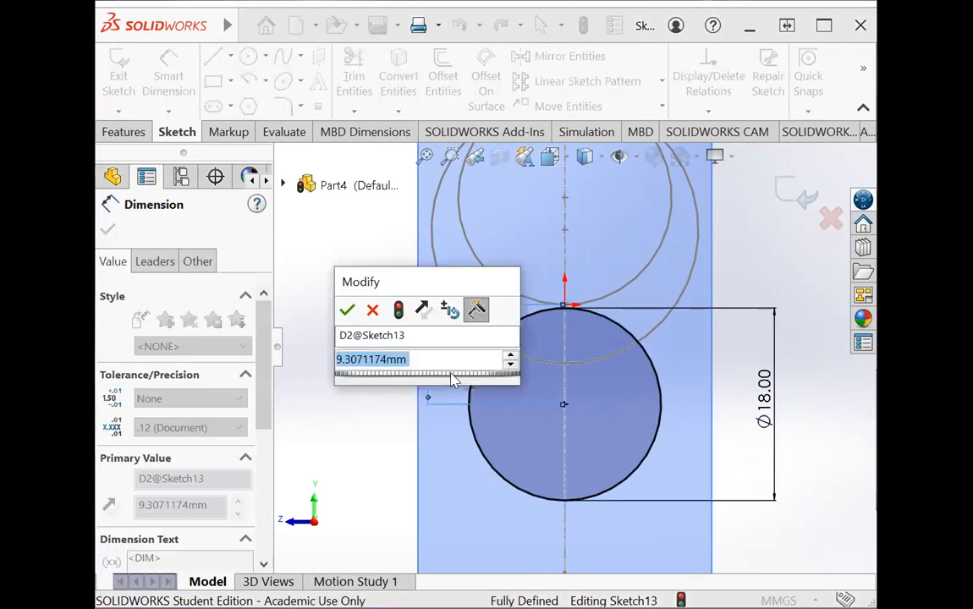
type("3")
key("Return")
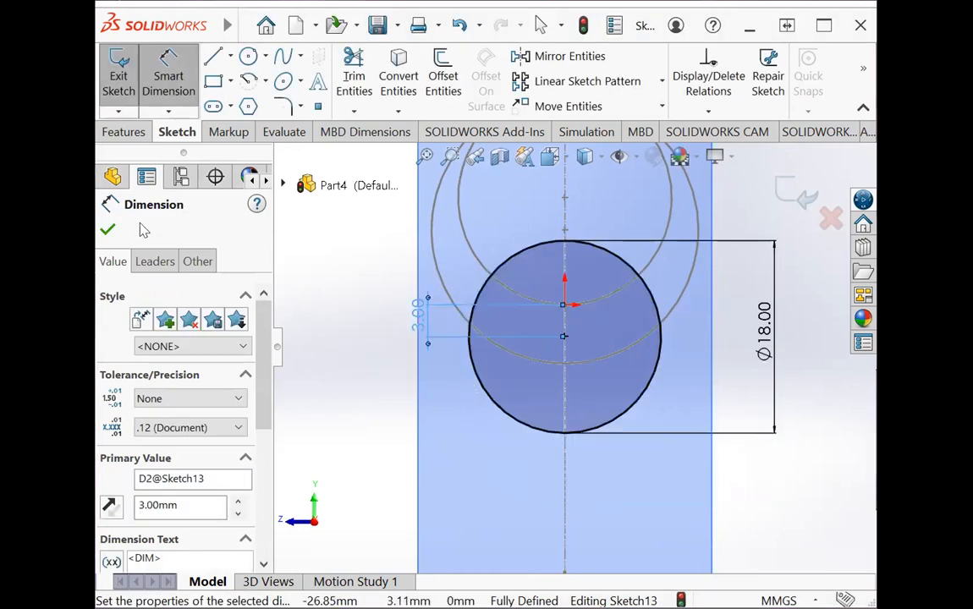
key("Escape")
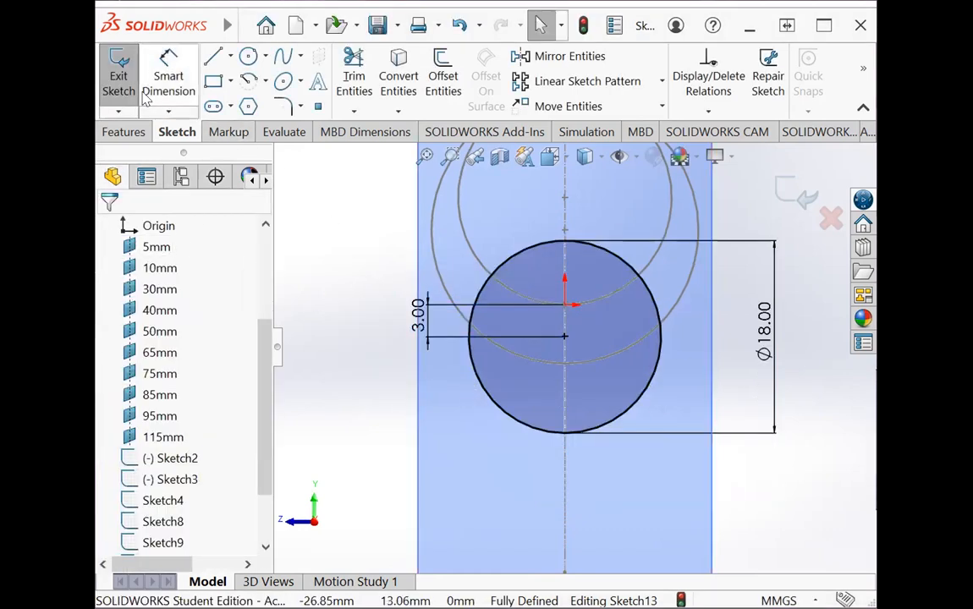
left_click(125, 84)
left_click(331, 301)
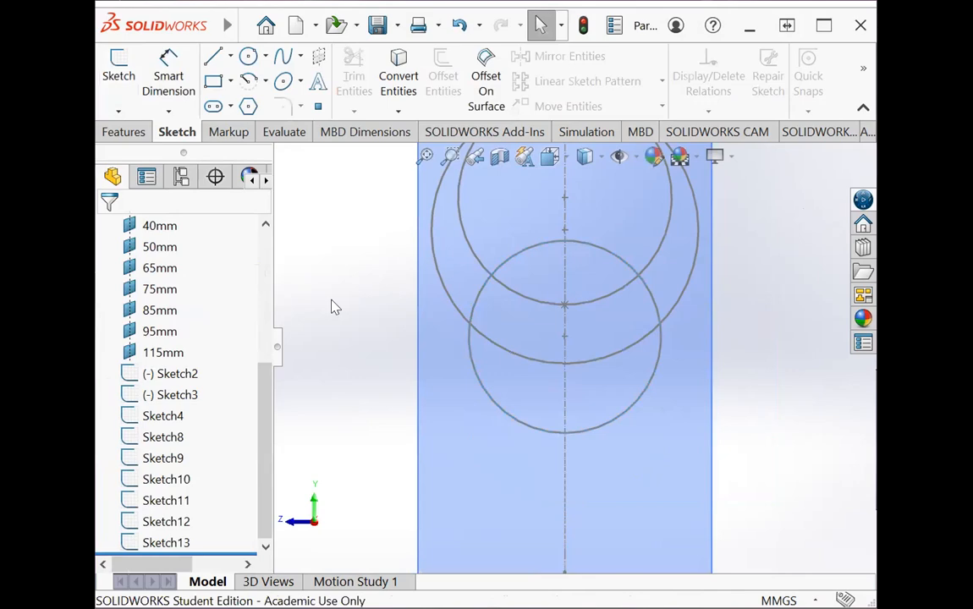
Sketch a circle about 8.13 mm in diameter on the 95mm plane, centred about 16.45 mm below the origin on the vertical centreline.
right_click(333, 307)
left_click(383, 387)
mouse_move(383, 387)
left_mouse_down()
mouse_move(423, 397)
mouse_move(373, 398)
mouse_move(344, 426)
left_mouse_up()
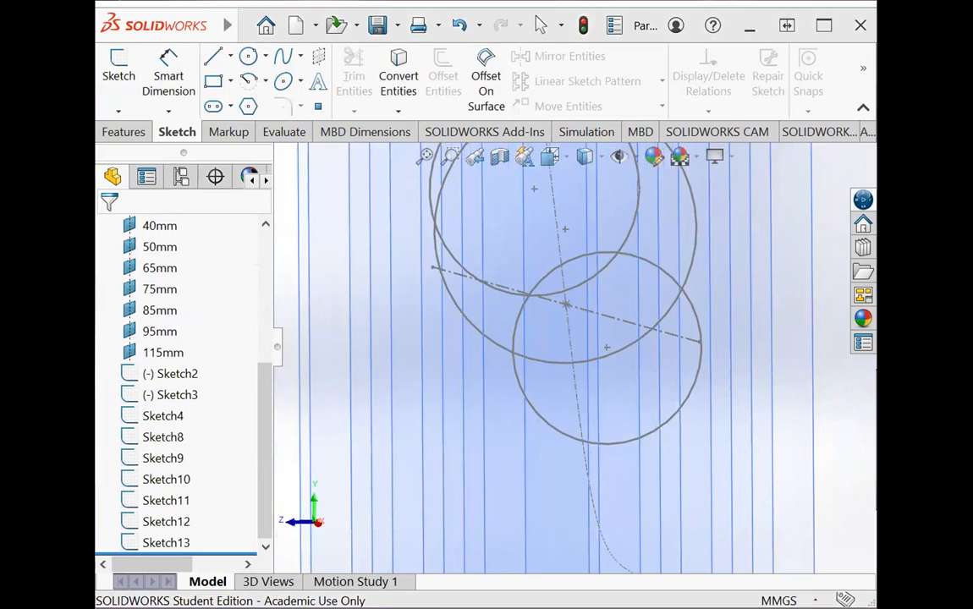
left_click_drag(689, 411, 541, 355)
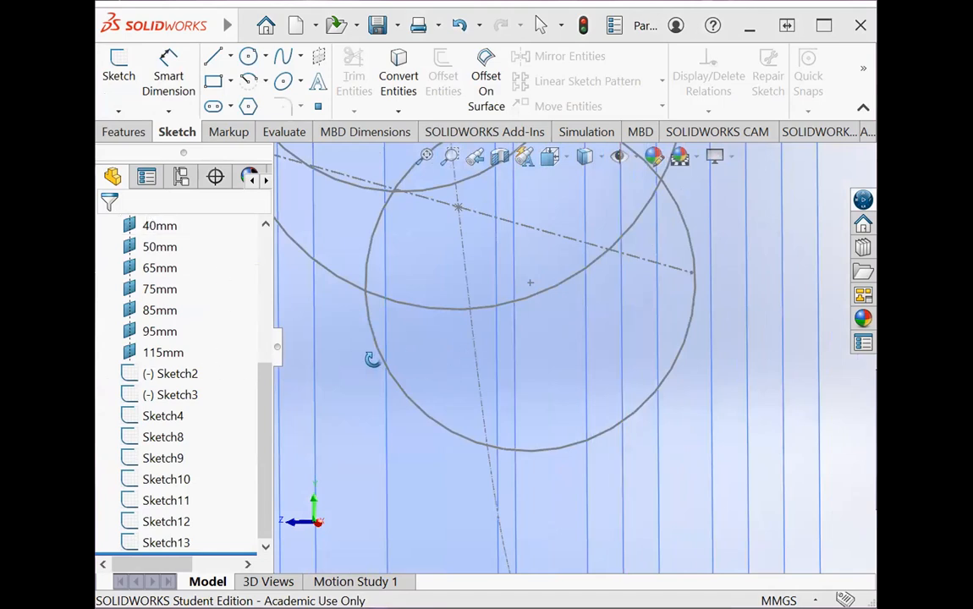
left_click(159, 332)
left_click(118, 76)
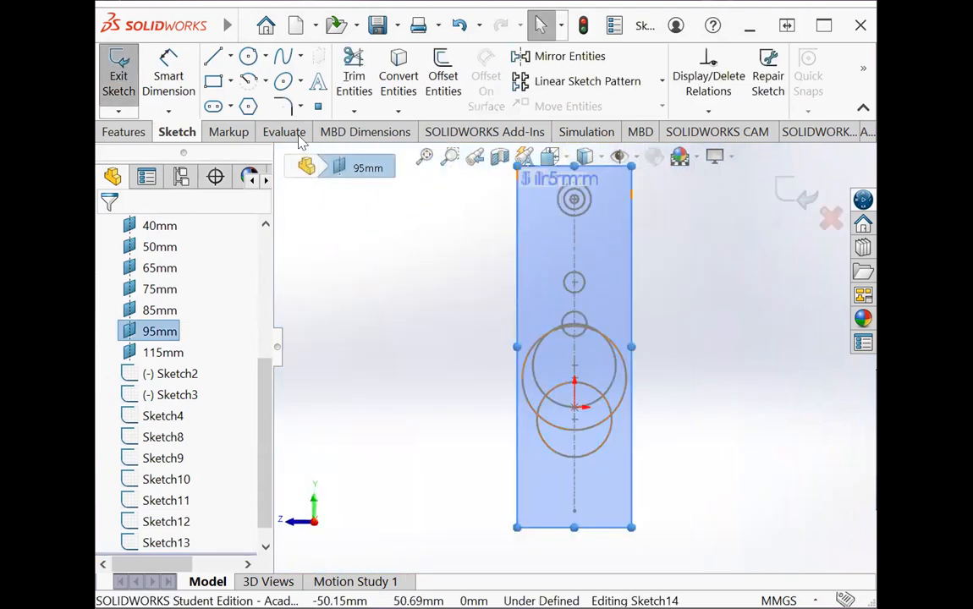
left_click(248, 55)
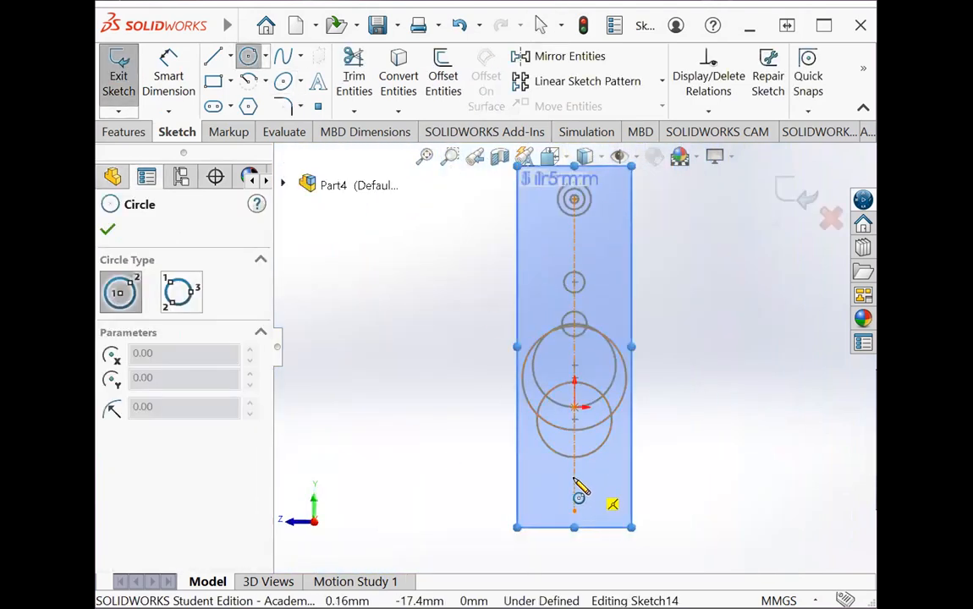
left_click_drag(575, 476, 589, 490)
Dimension the diameter of the circle on the 95mm plane to 8 mm.
left_click(168, 72)
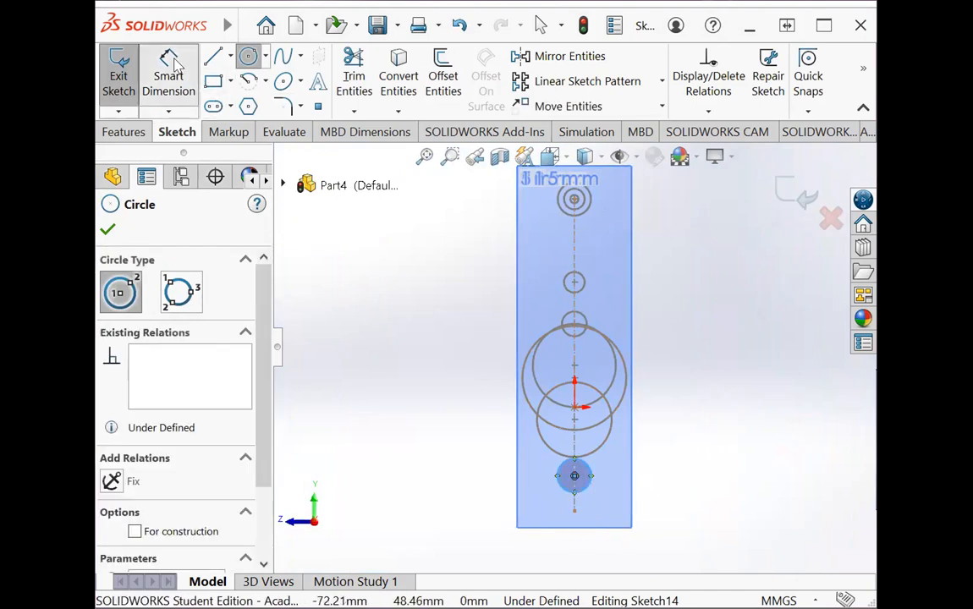
left_click(592, 472)
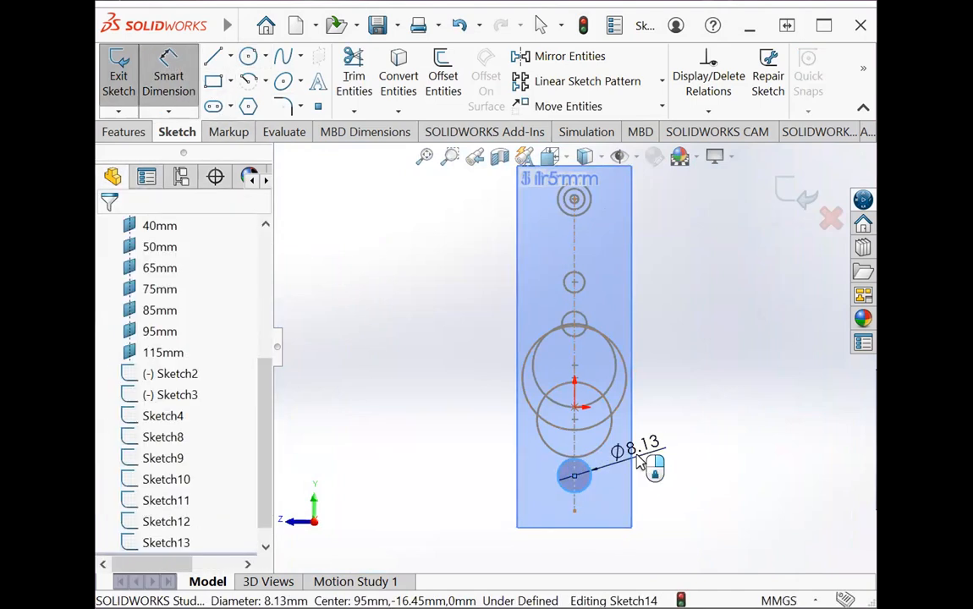
left_click(643, 449)
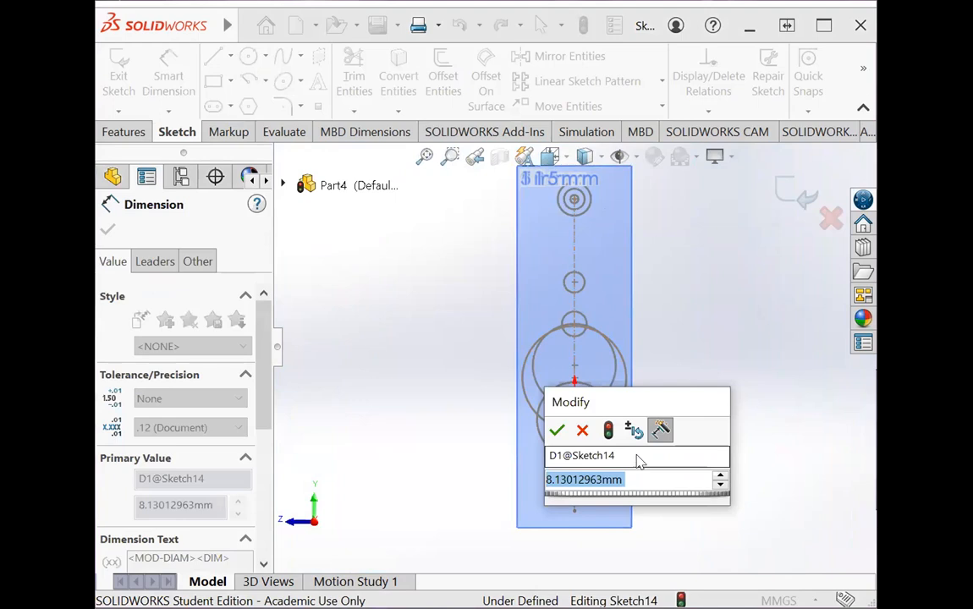
type("8")
key("Return")
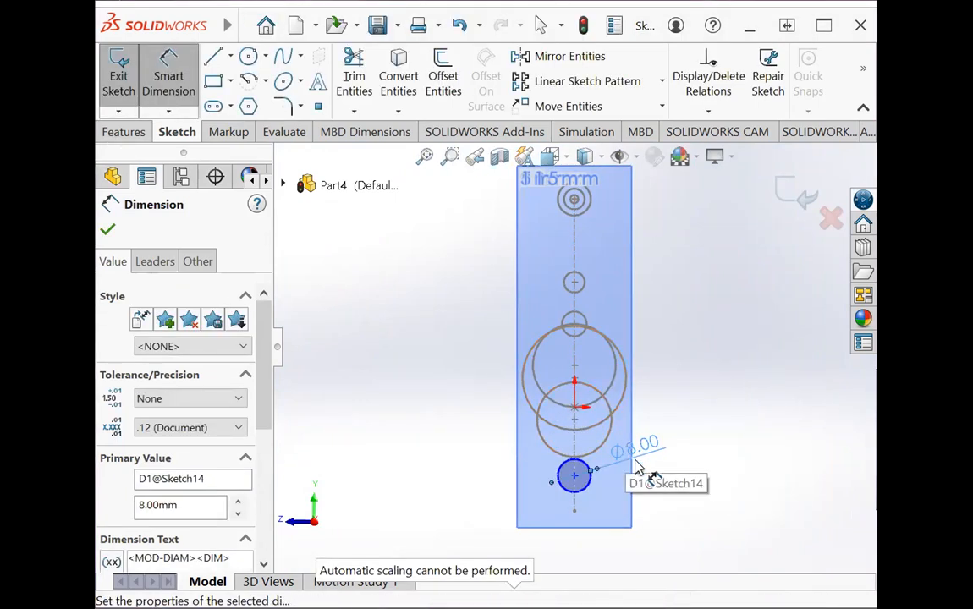
Dimension the centre of the circle on the 95mm plane 15 mm below the origin and finish the sketch.
scroll(648, 474, "down", 4)
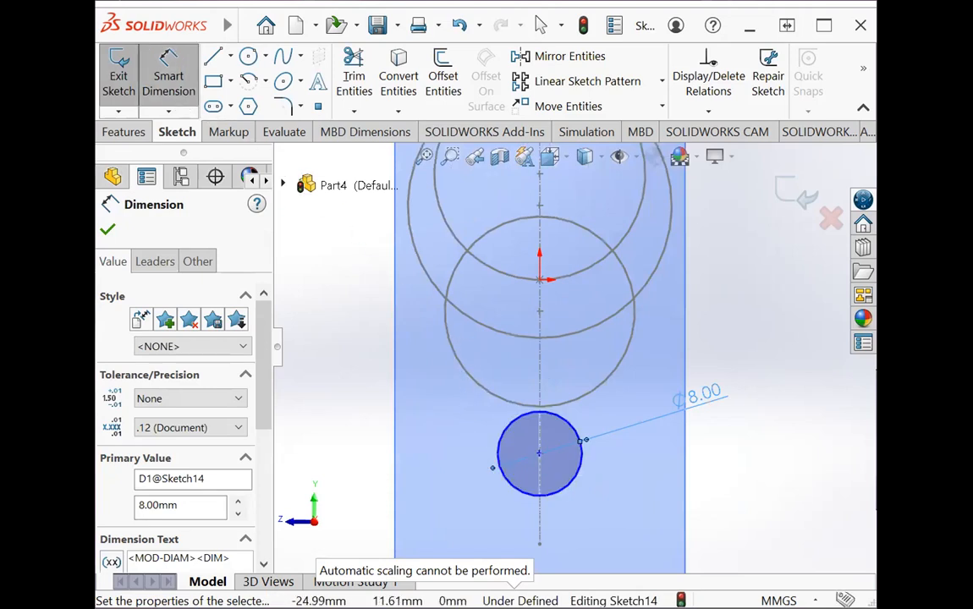
left_click(541, 282)
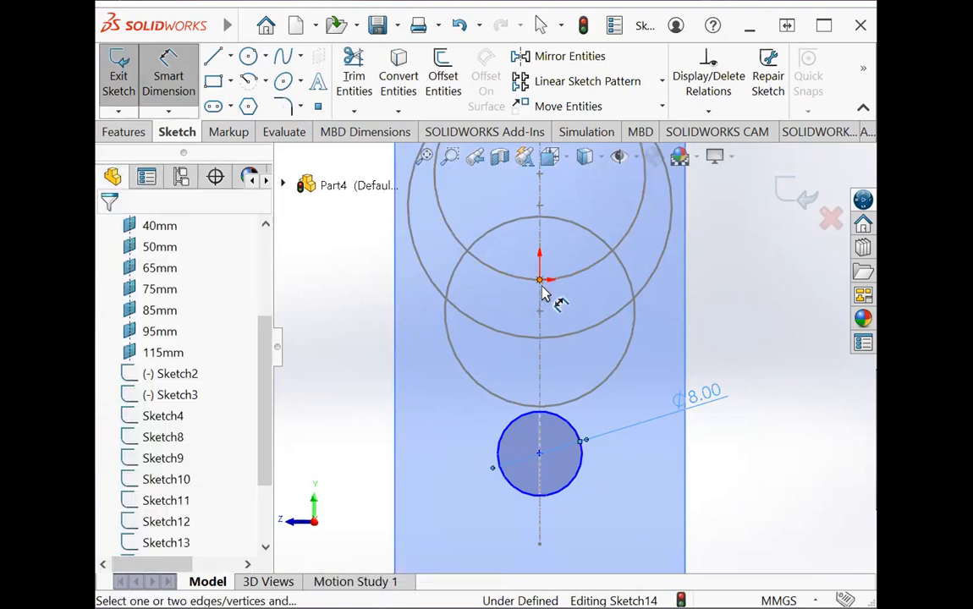
left_click(541, 454)
left_click(495, 457)
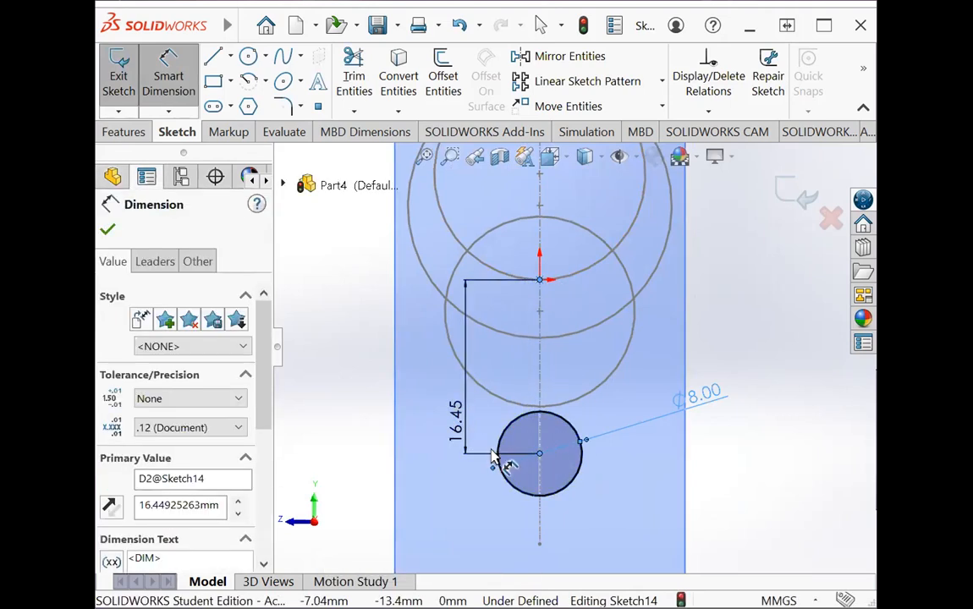
type("15")
key("Return")
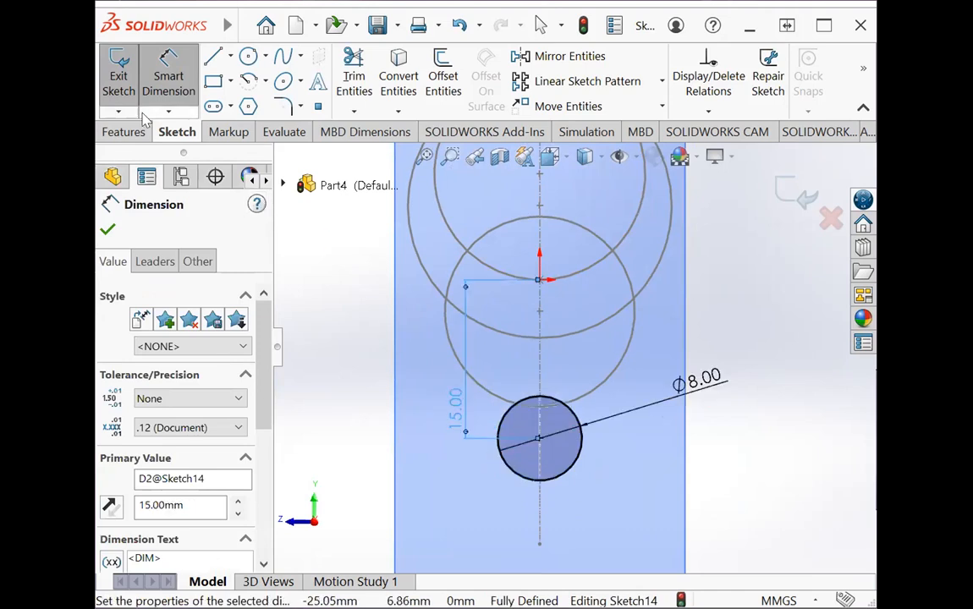
left_click(121, 85)
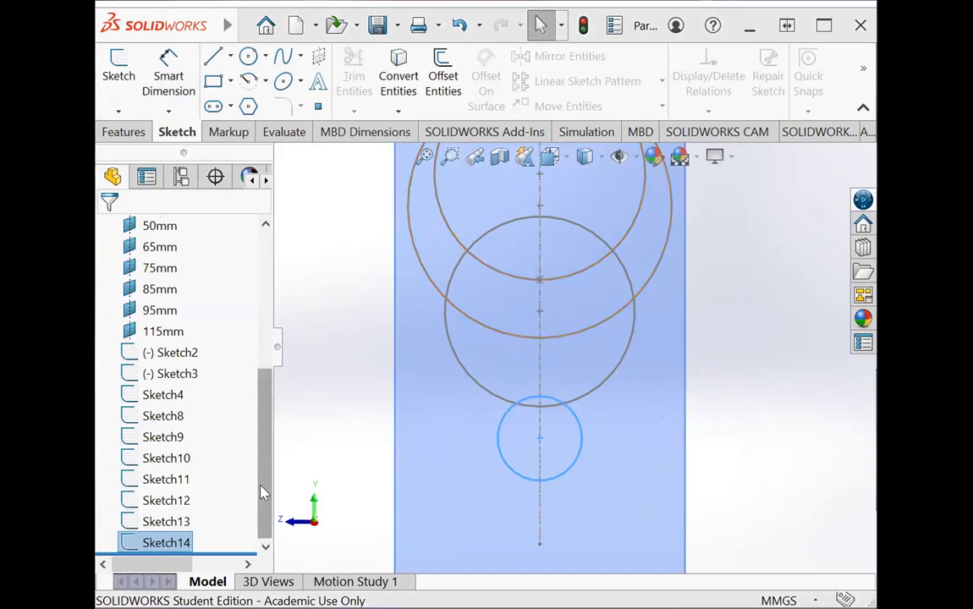
Sketch a circle about 3.68 mm in diameter on the 115mm plane, centred 25 mm below the origin on the vertical centreline.
left_click(165, 332)
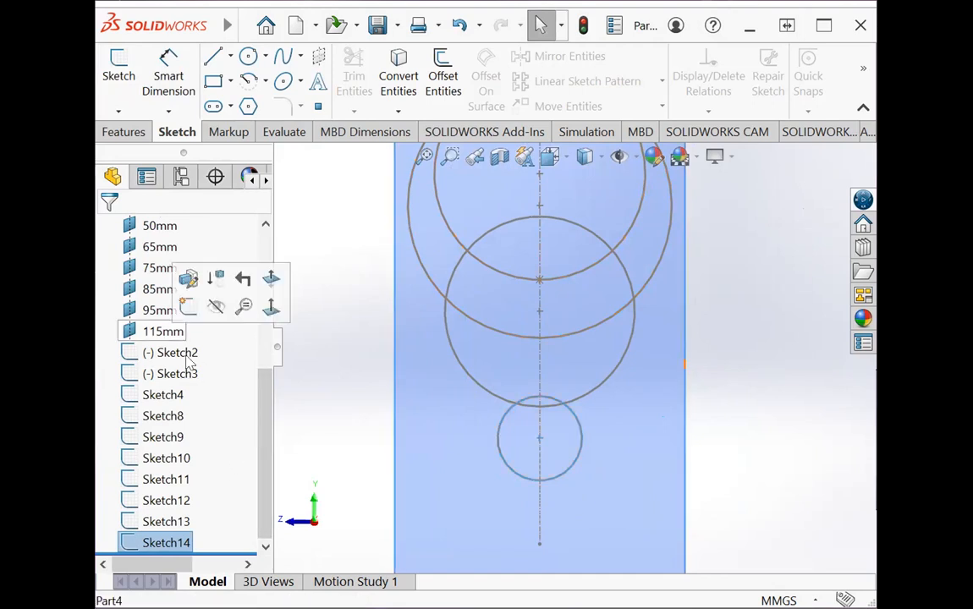
left_click(120, 73)
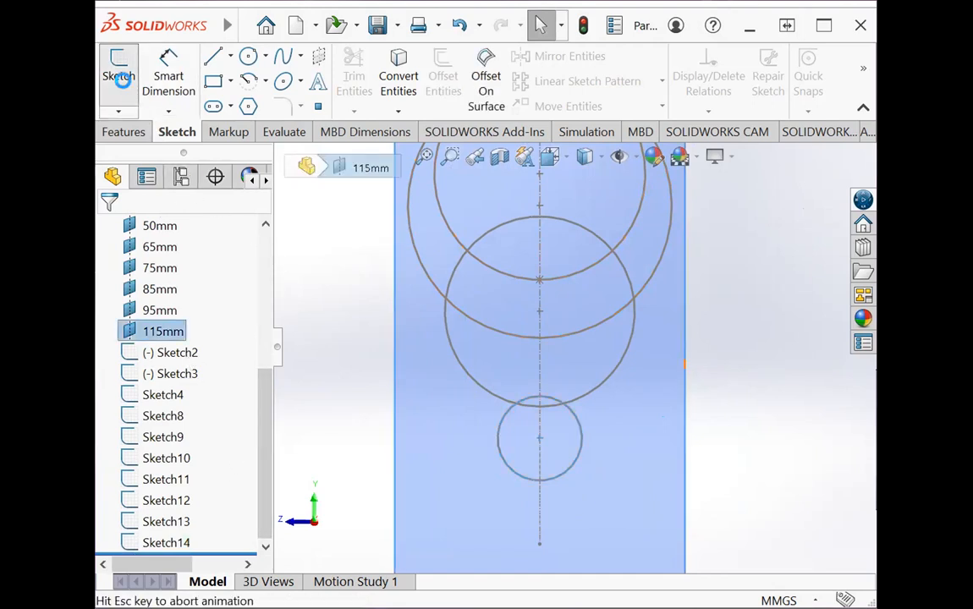
left_click(250, 25)
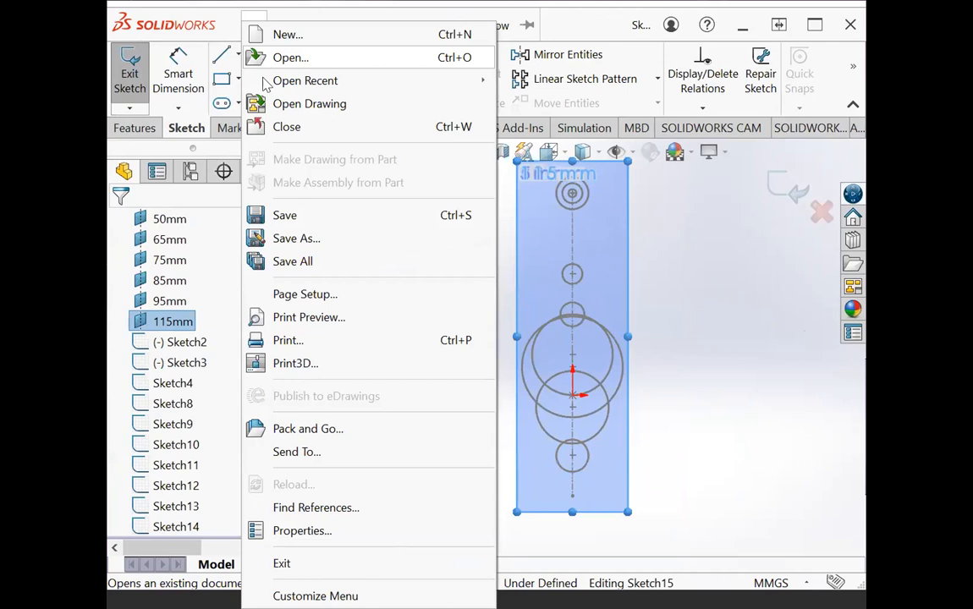
left_click(766, 337)
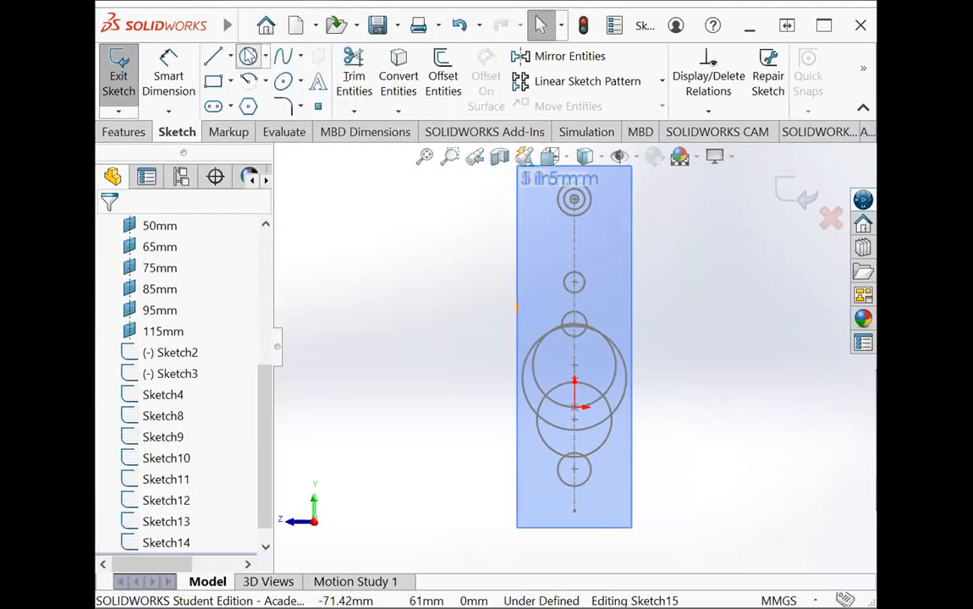
left_click(248, 56)
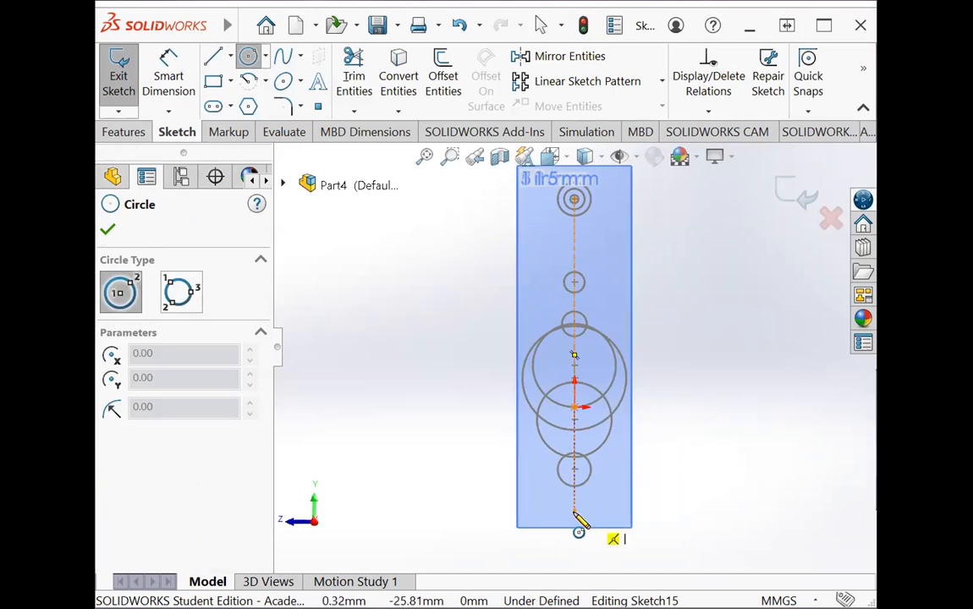
scroll(575, 518, "down", 5)
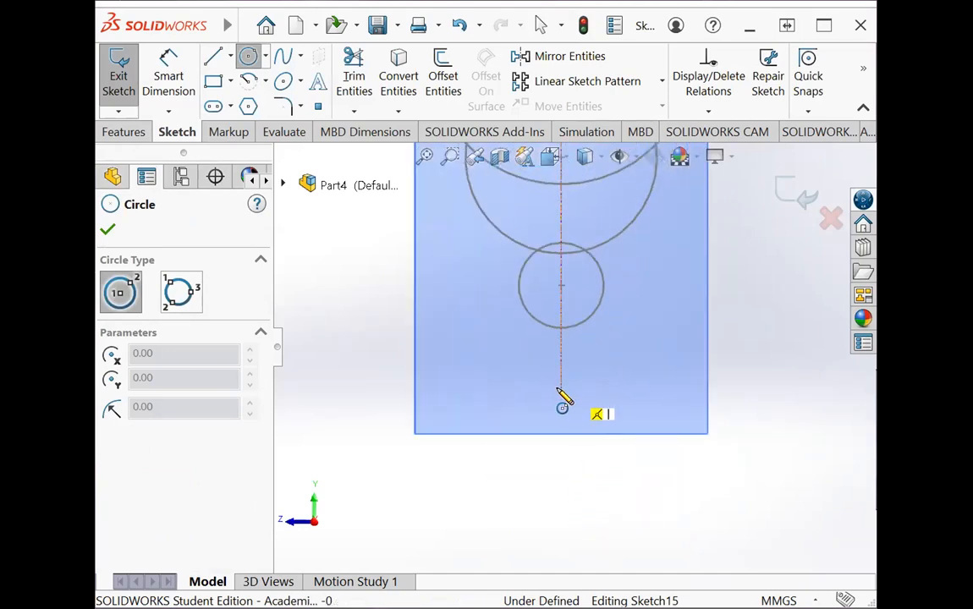
left_click(561, 392)
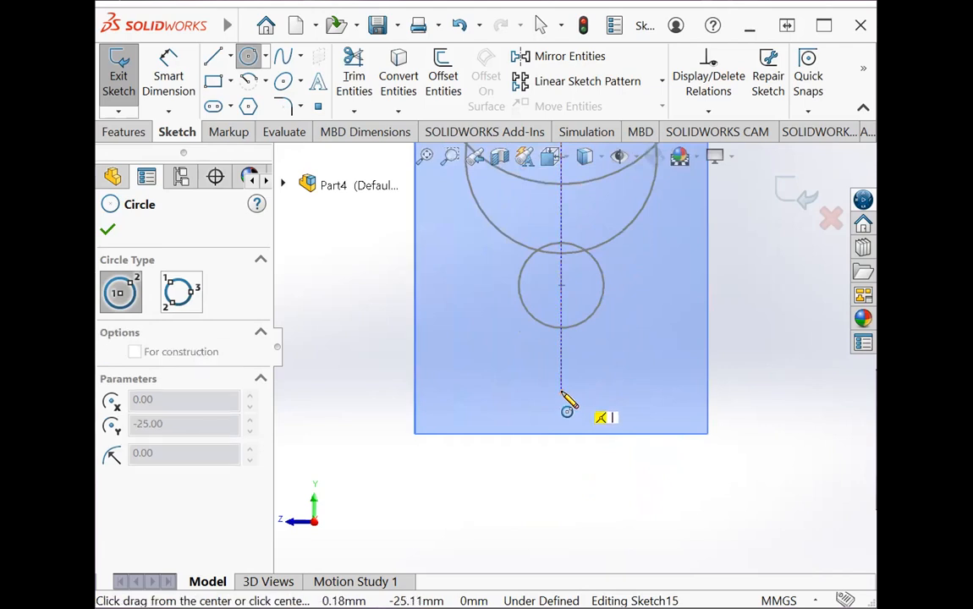
left_click(569, 413)
Dimension the diameter of the circle on the 115mm plane to 2 mm and finish the sketch.
left_click(169, 81)
left_click(576, 385)
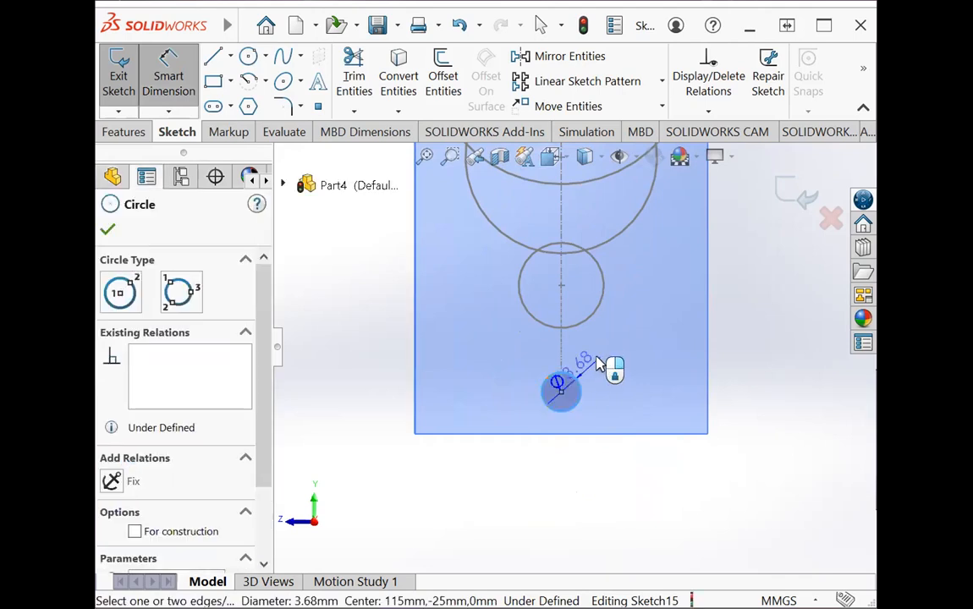
left_click(598, 364)
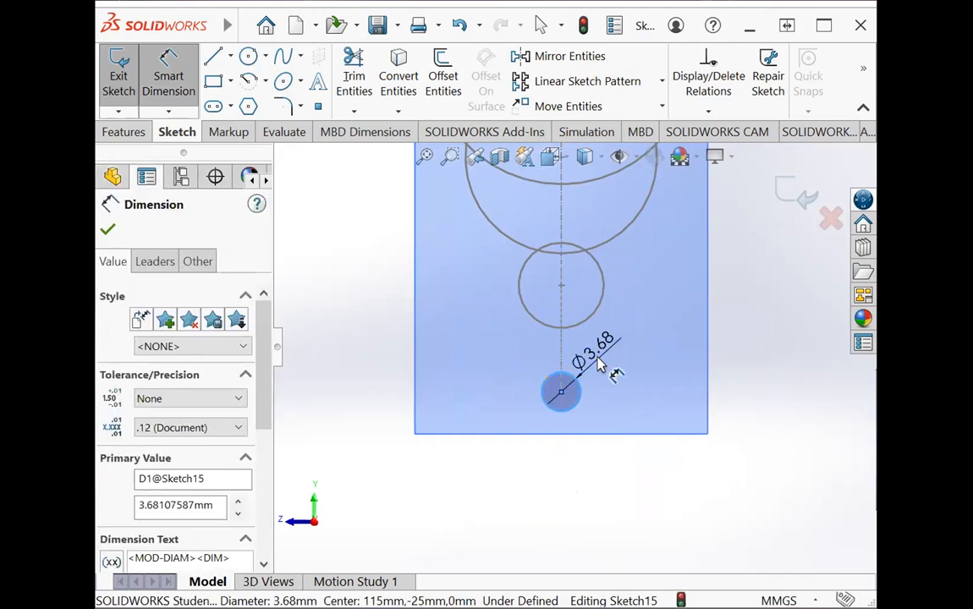
type("2")
key("Return")
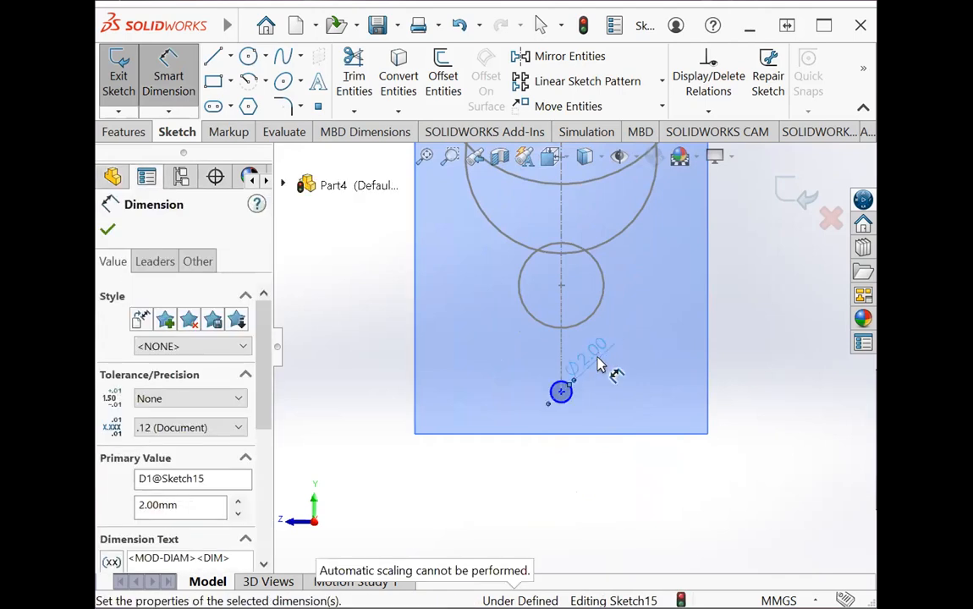
left_click(183, 99)
left_click(120, 80)
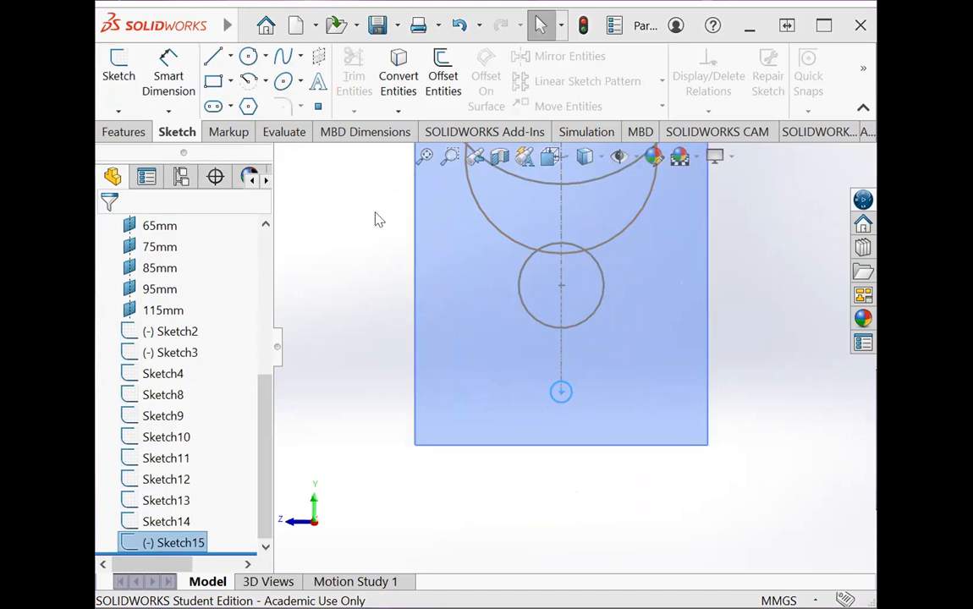
Start a Lofted Boss/Base and expand the part's feature tree down to its sketches.
key("f")
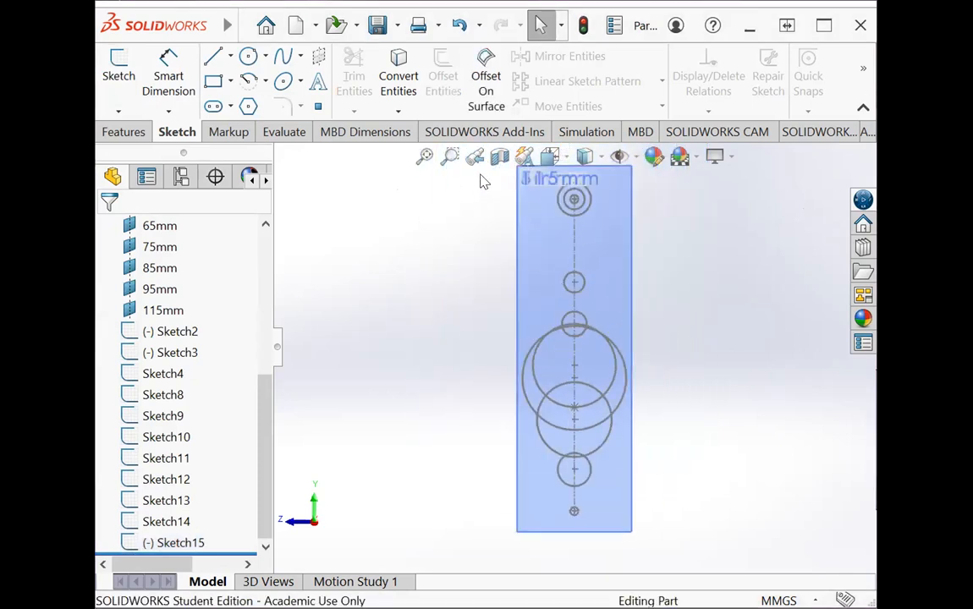
right_click(420, 235)
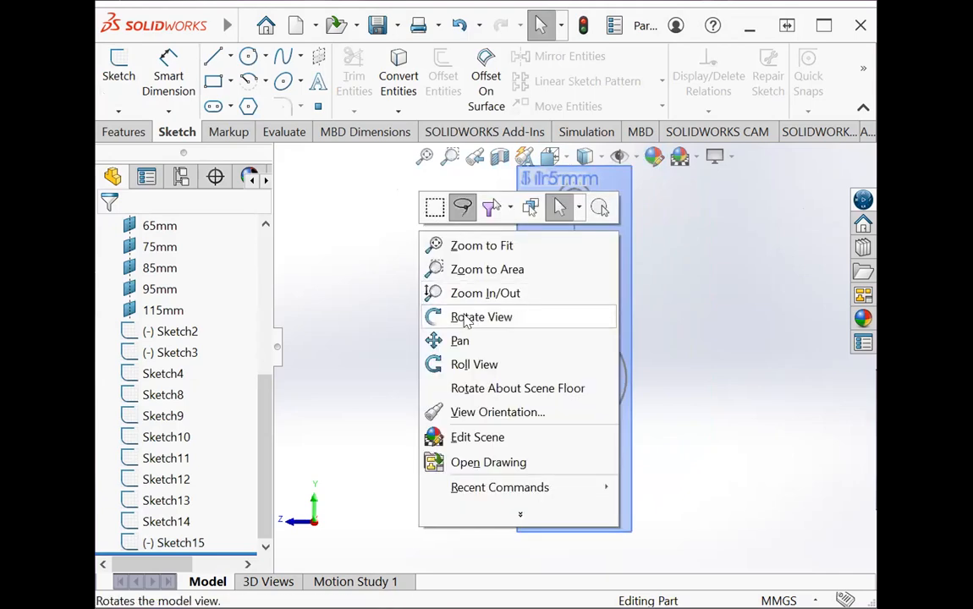
mouse_move(466, 344)
left_mouse_down()
mouse_move(519, 356)
mouse_move(397, 249)
left_mouse_up()
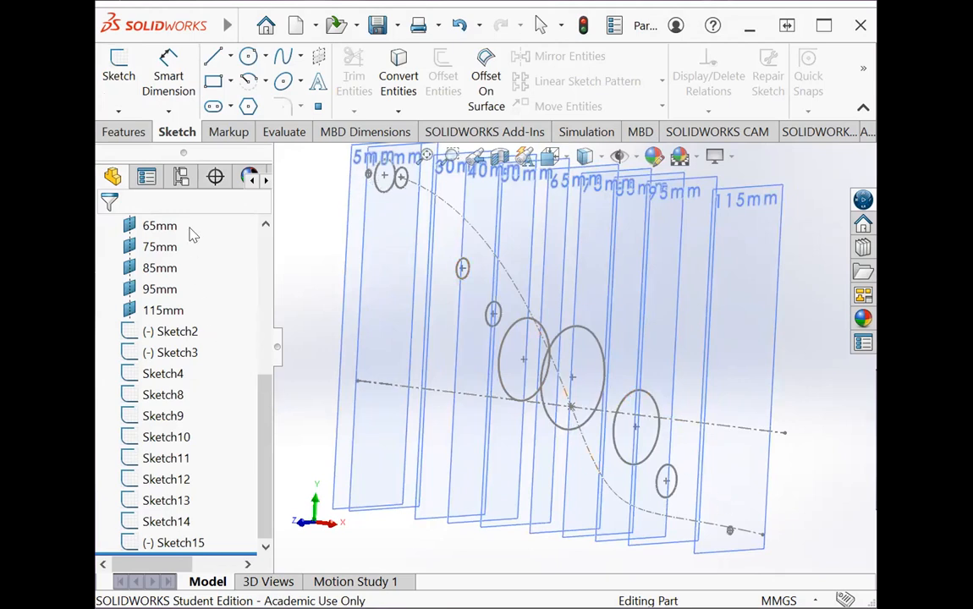
left_click(123, 132)
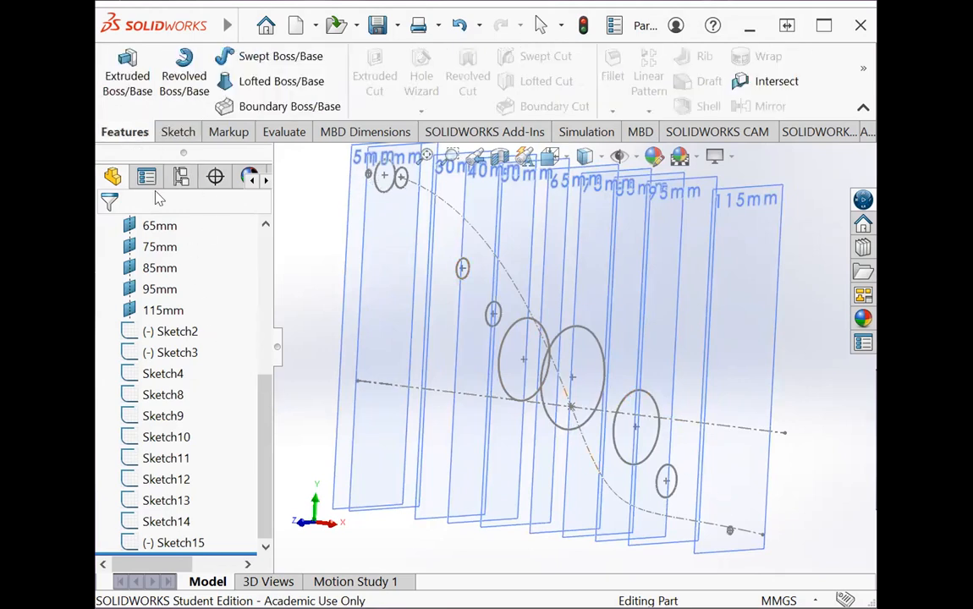
left_click(264, 83)
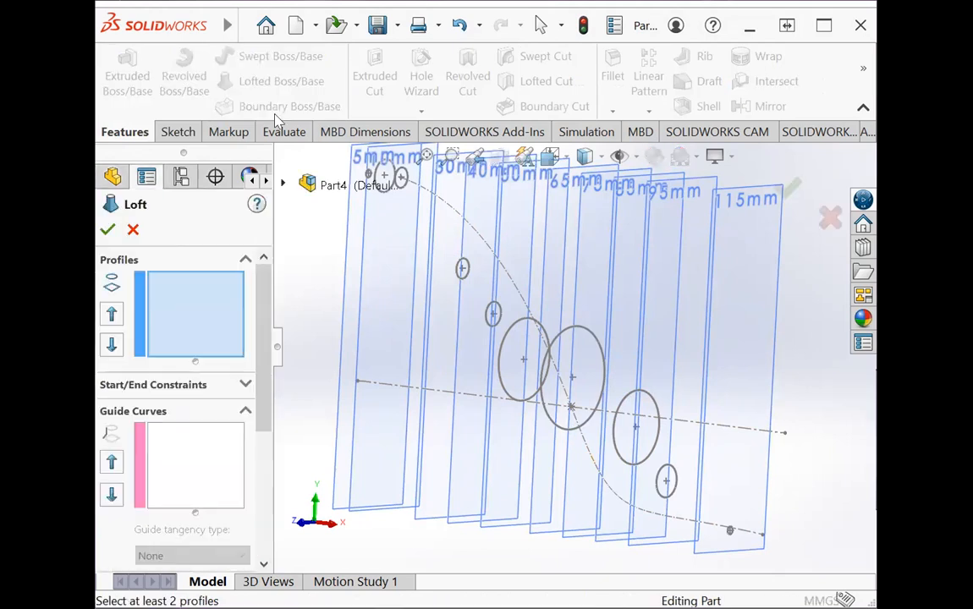
left_click(283, 185)
scroll(368, 440, "down", 2)
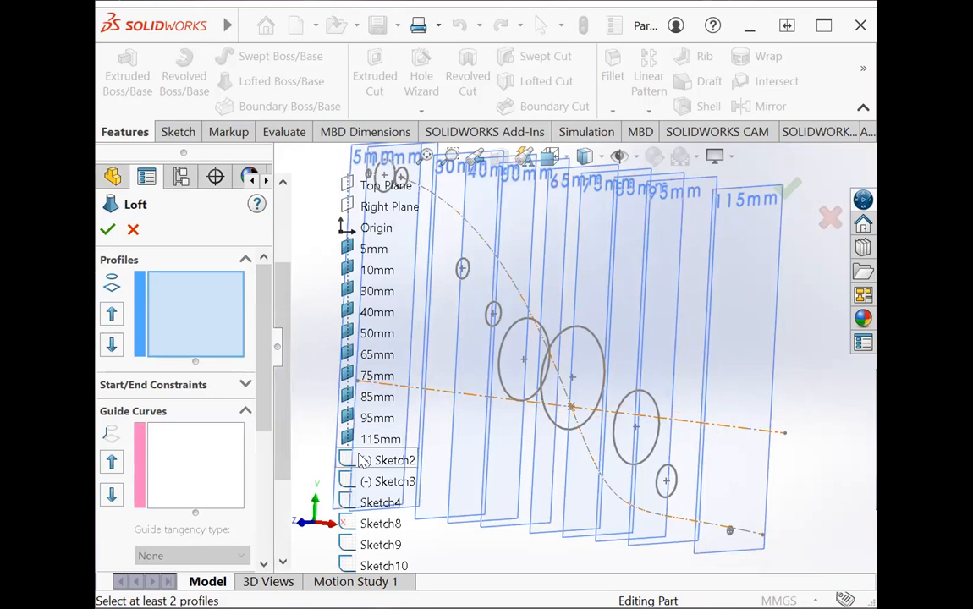
scroll(362, 460, "down", 1)
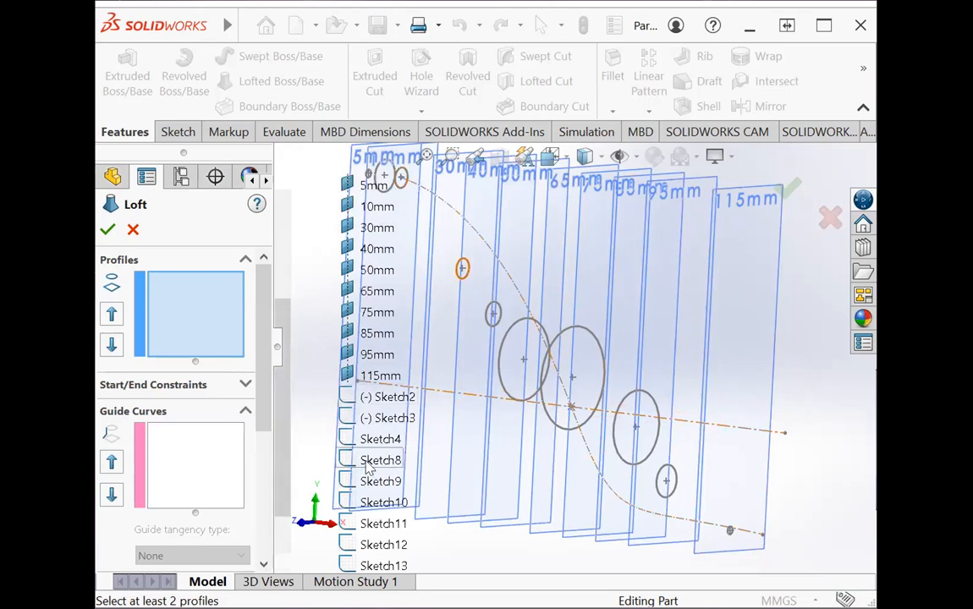
left_click(367, 399)
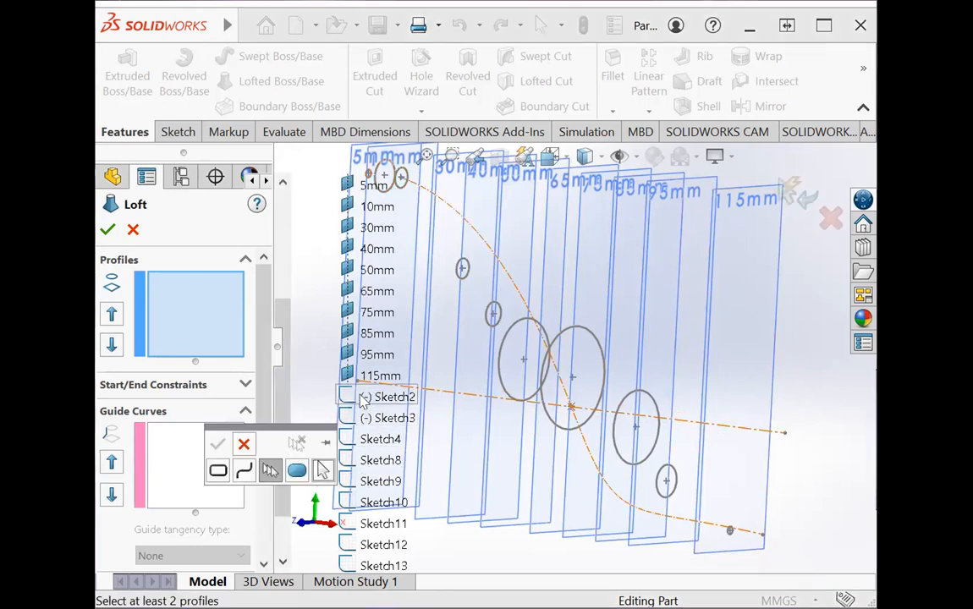
scroll(466, 391, "down", 1)
scroll(487, 388, "up", 1)
scroll(484, 392, "down", 2)
scroll(483, 392, "up", 5)
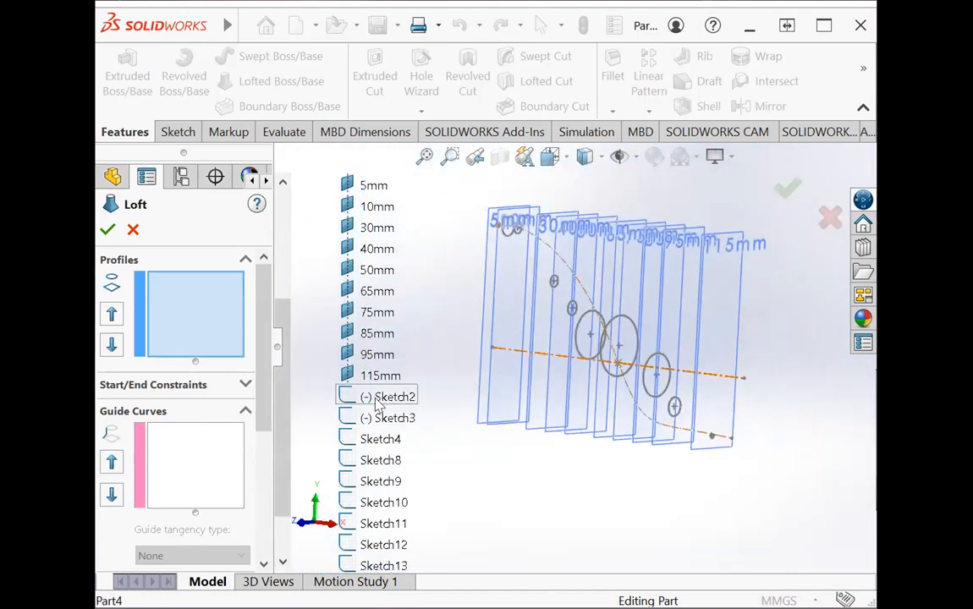
left_click(378, 404)
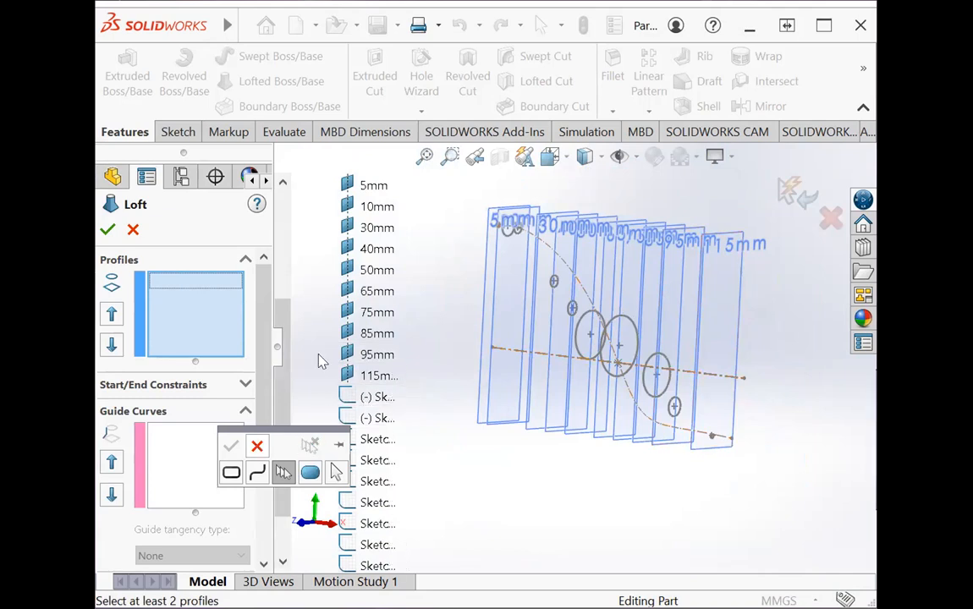
left_click(257, 447)
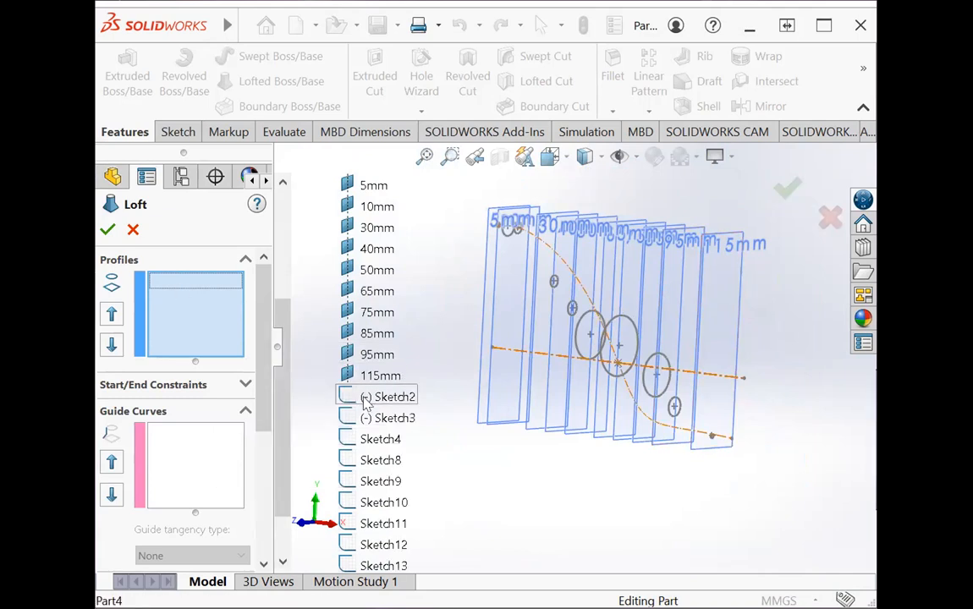
left_click(366, 403)
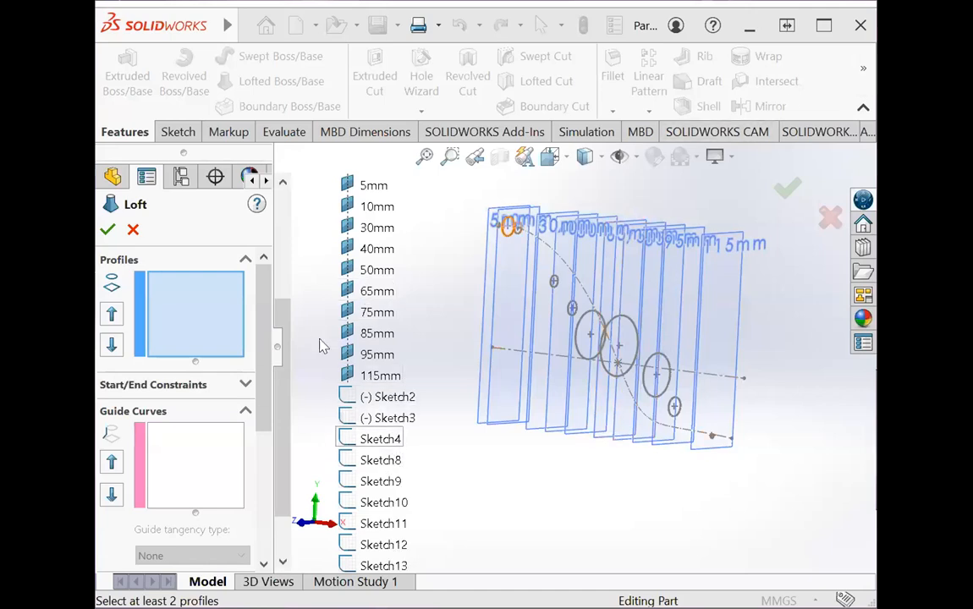
left_click(428, 404)
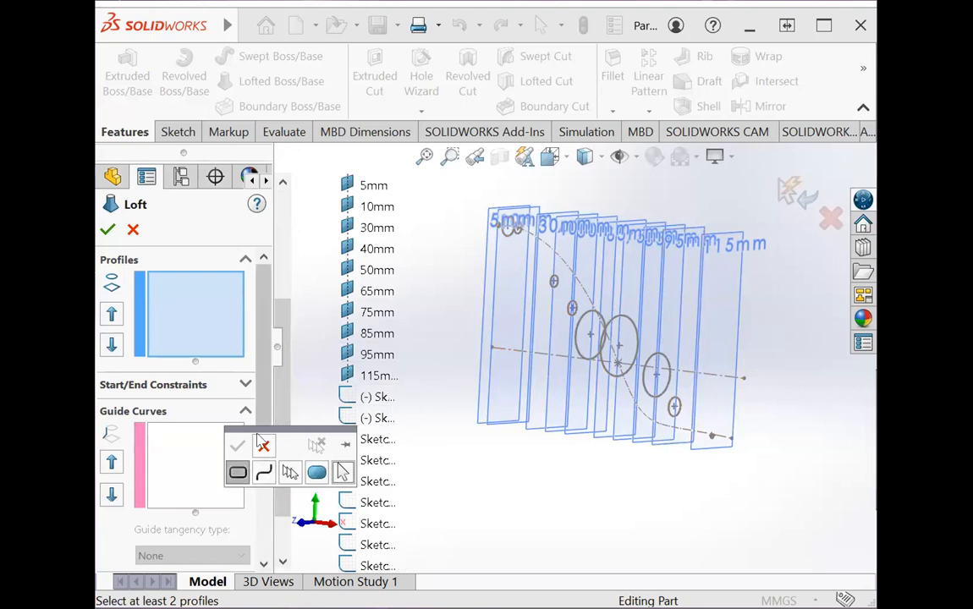
Add Sketch3, Sketch4 and Sketch8 through Sketch15 in order as the profiles of the loft.
left_click(368, 421)
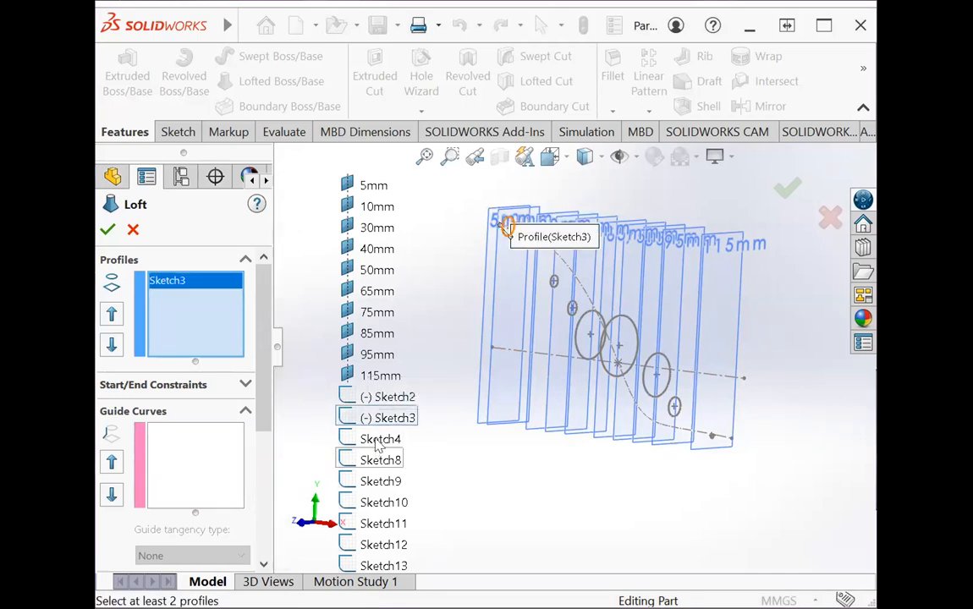
left_click(374, 439)
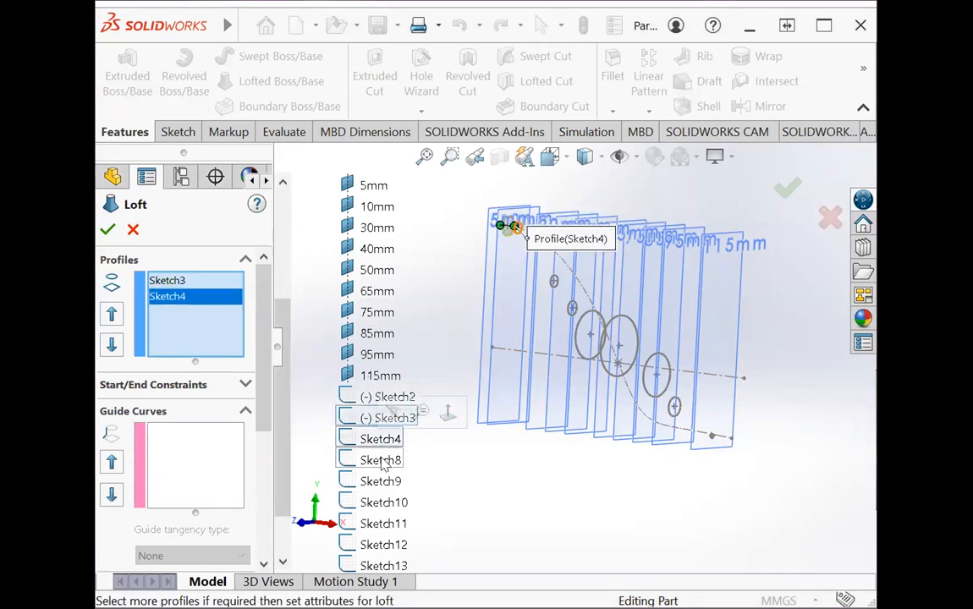
left_click(377, 460)
left_click(377, 502)
left_click(387, 525)
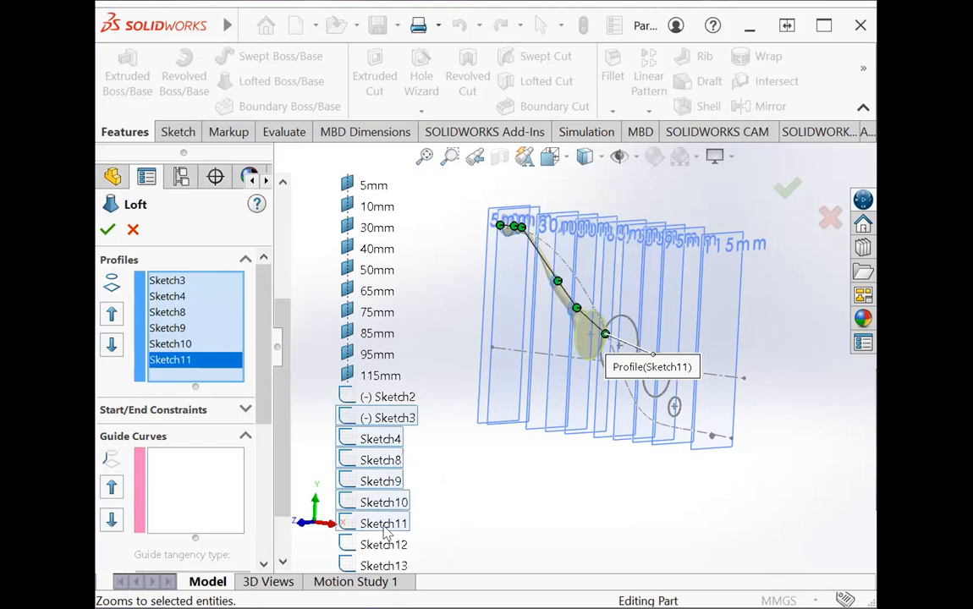
scroll(387, 531, "down", 1)
left_click(383, 481)
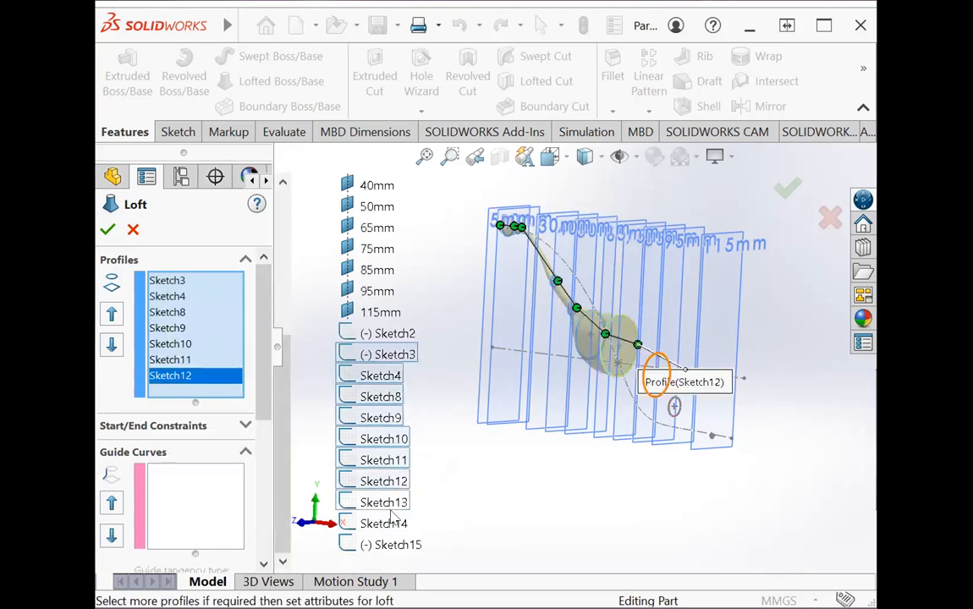
left_click(388, 504)
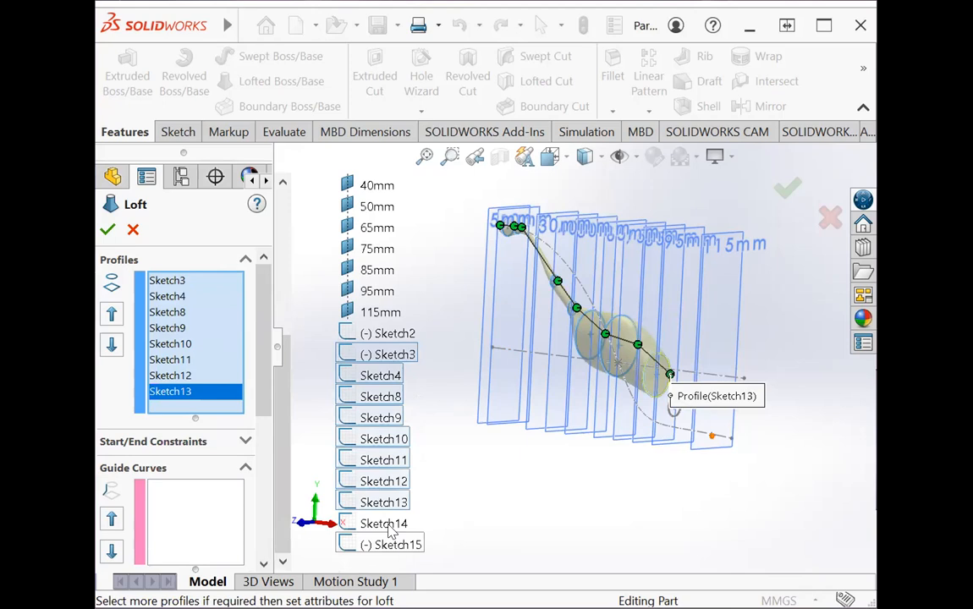
left_click(385, 524)
left_click(396, 545)
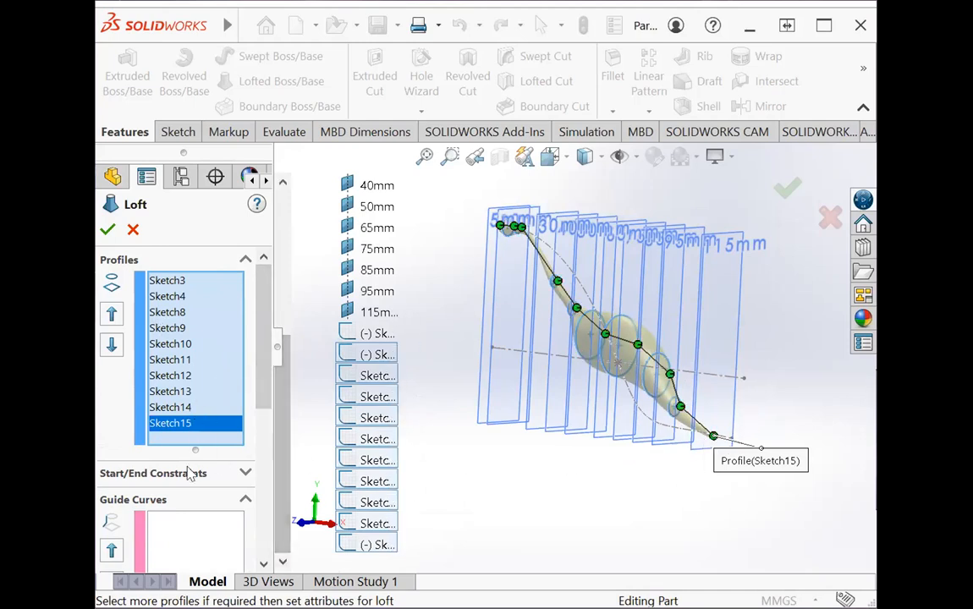
Finish the loft through the selected profile sketches, leaving the guide curves empty.
scroll(191, 471, "down", 1)
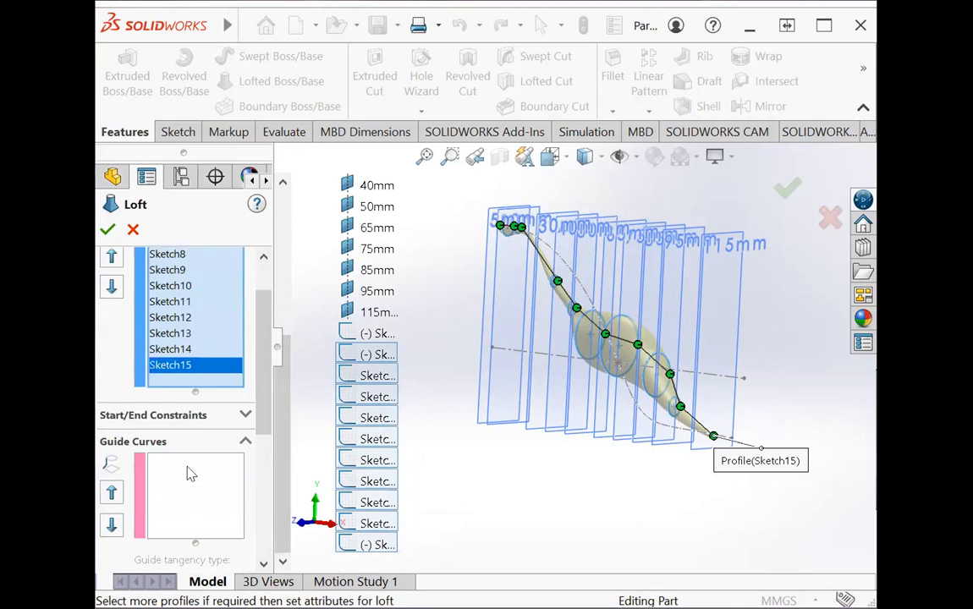
left_click(109, 234)
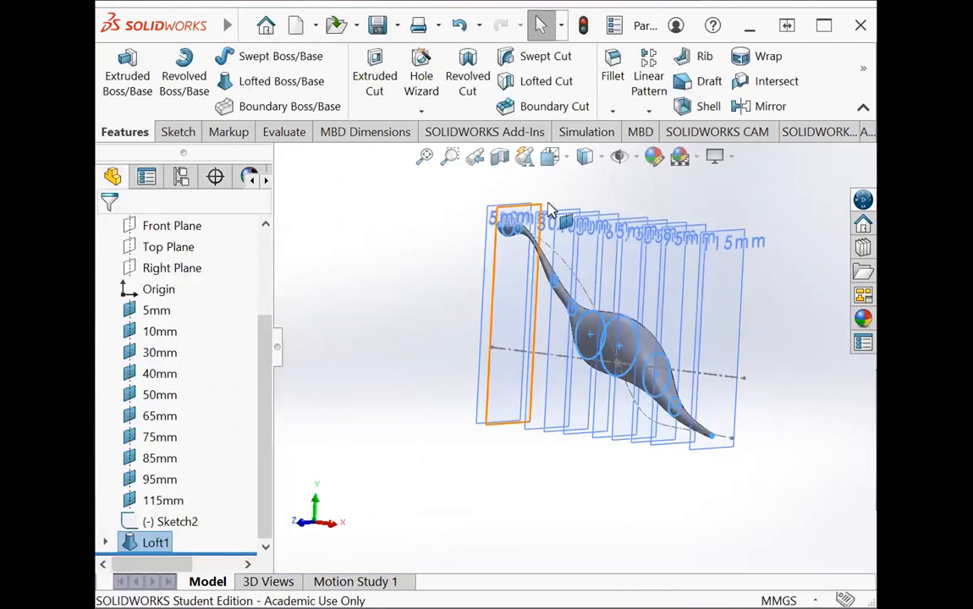
left_click(426, 283)
right_click(426, 281)
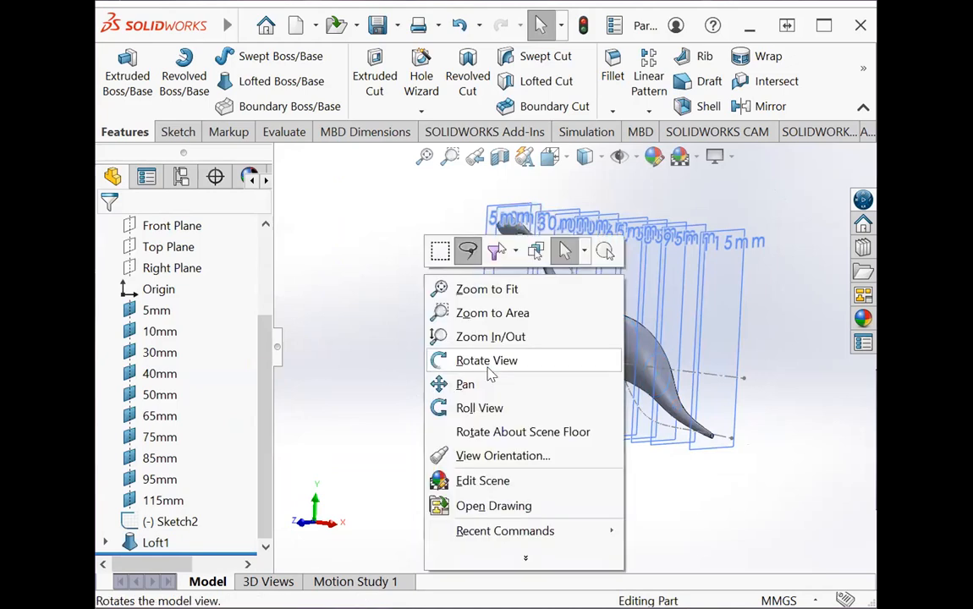
left_click(474, 362)
left_click_drag(471, 401, 289, 344)
Hide the 5mm, 10mm, 30mm, 40mm and 50mm reference planes.
left_click(155, 310)
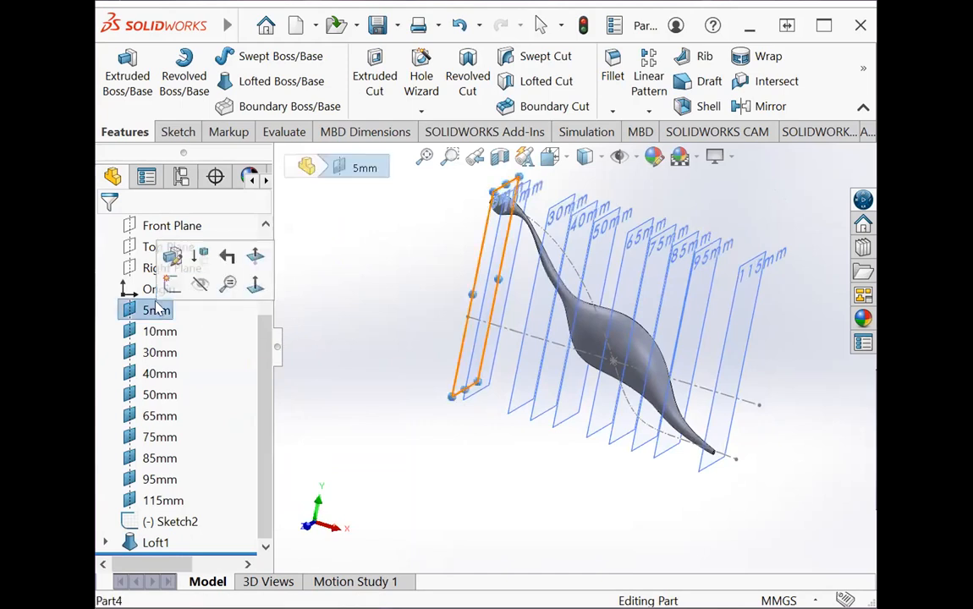
left_click(199, 282)
left_click(163, 331)
left_click(206, 305)
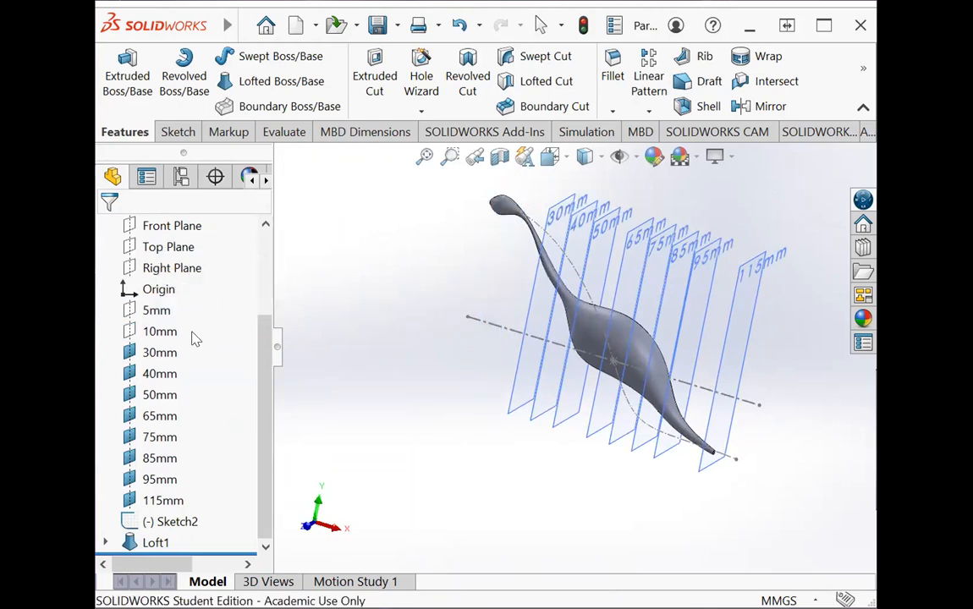
left_click(159, 352)
left_click(212, 330)
left_click(159, 374)
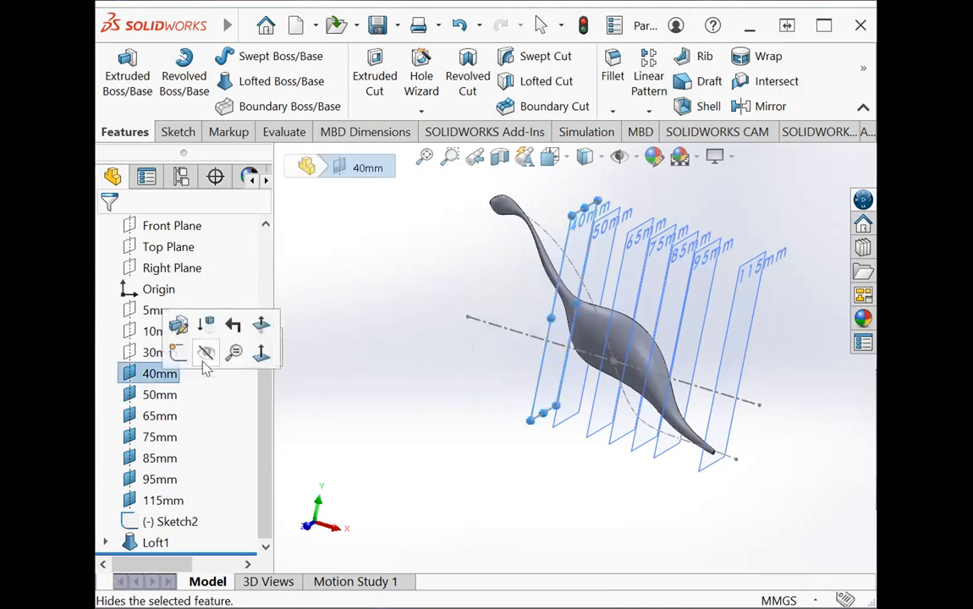
left_click(206, 355)
left_click(159, 395)
left_click(209, 374)
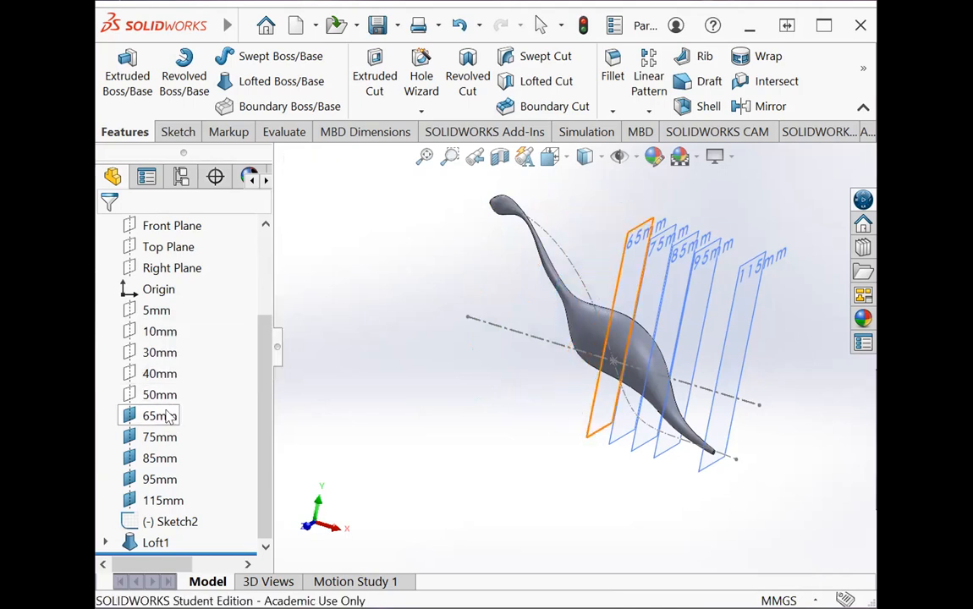
Hide the 65mm, 75mm, 85mm, 95mm and 115mm reference planes and the Sketch2 guide line.
left_click(159, 416)
left_click(210, 394)
left_click(159, 437)
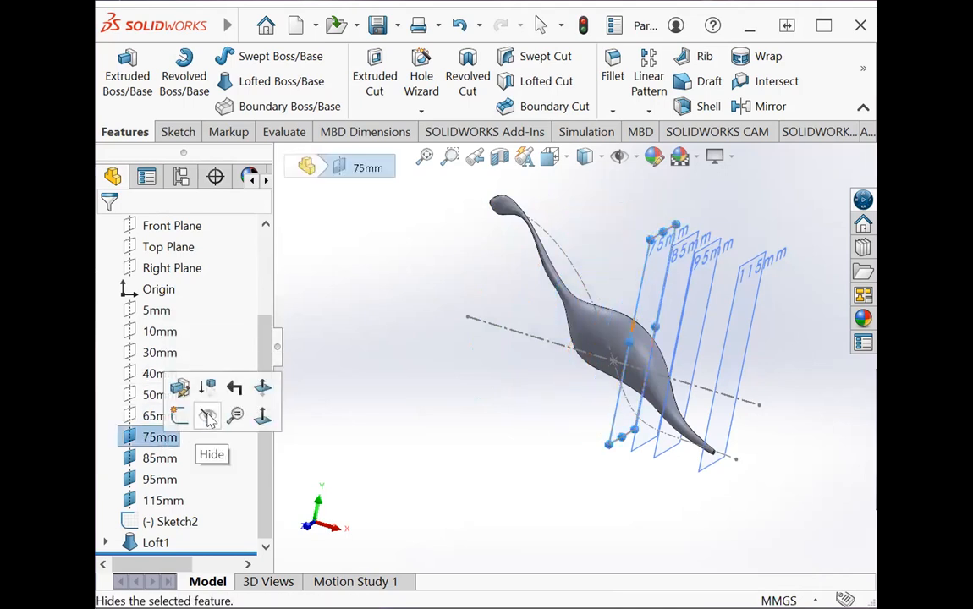
left_click(209, 417)
left_click(159, 458)
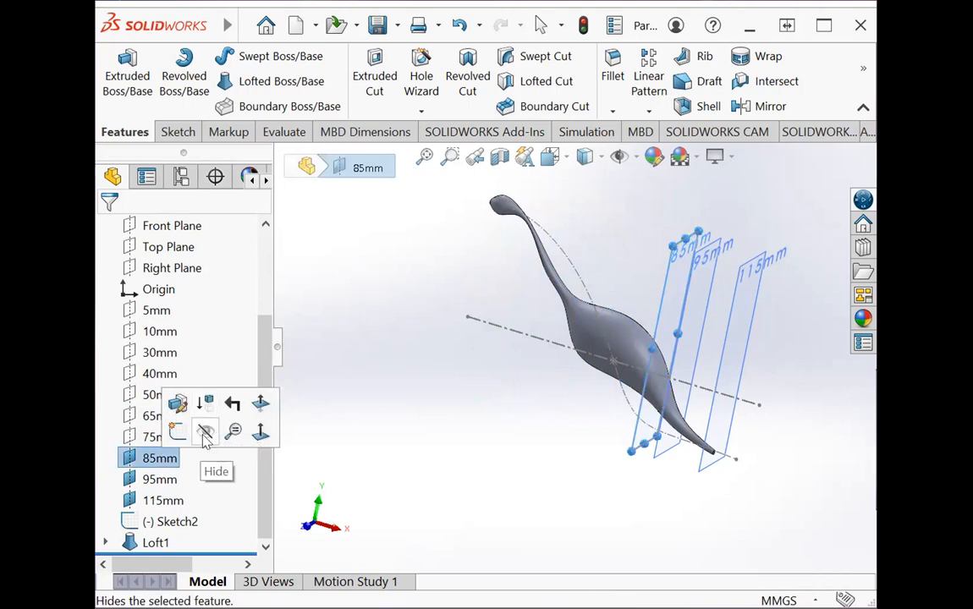
left_click(205, 433)
left_click(159, 479)
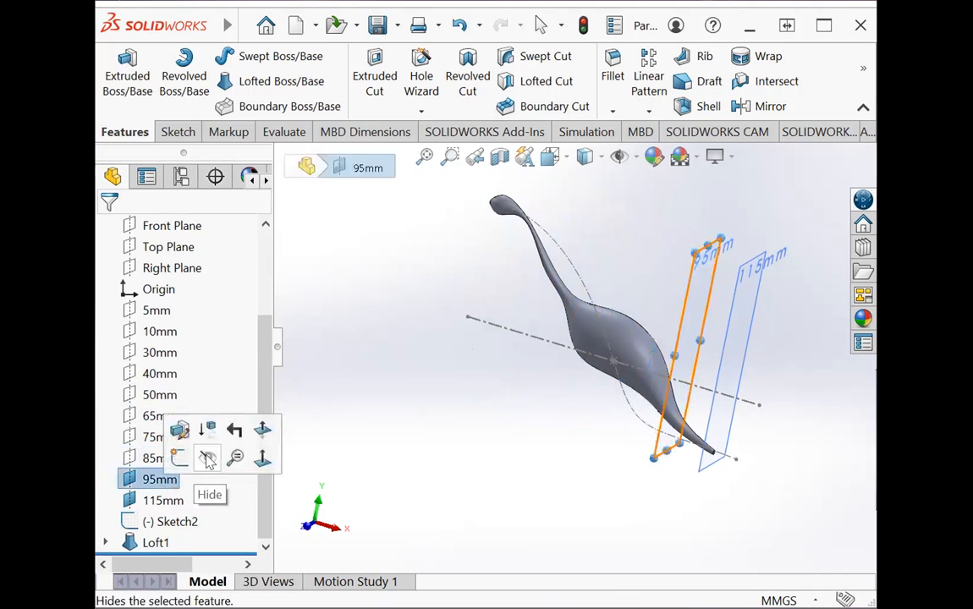
left_click(208, 458)
left_click(160, 501)
left_click(205, 479)
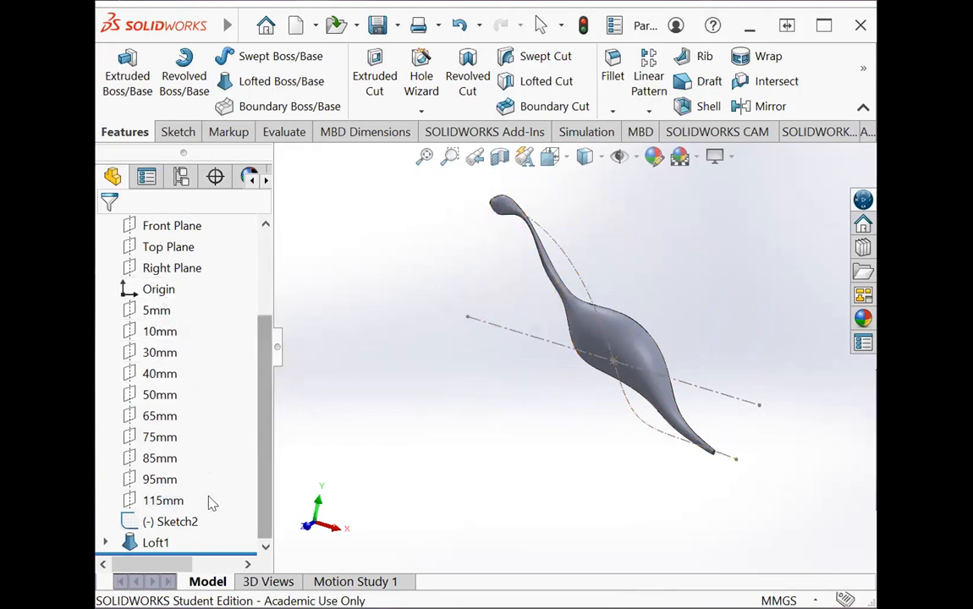
left_click(188, 522)
middle_click_drag(515, 432, 515, 432)
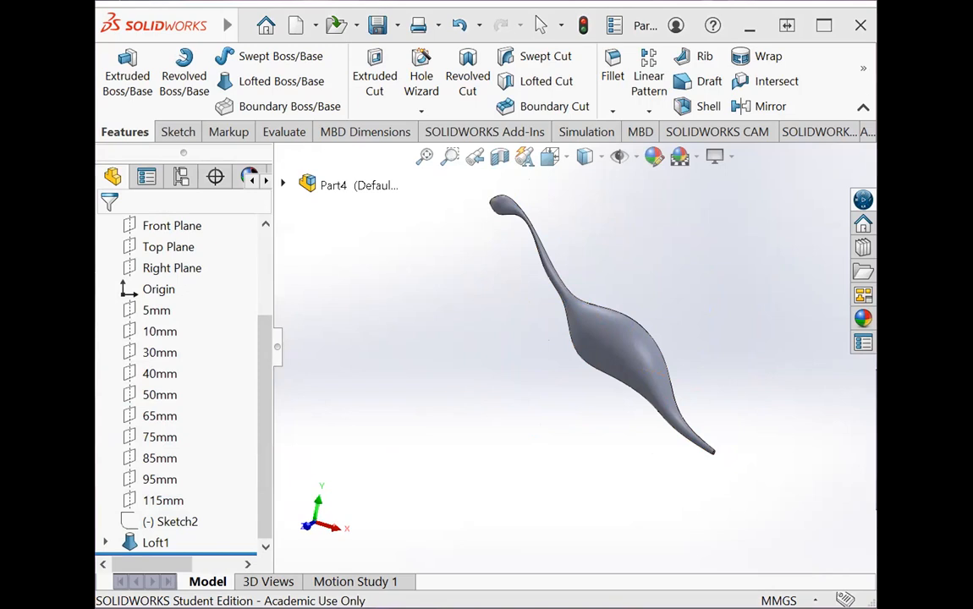
Start a new reference plane with the Top Plane as its first reference.
middle_click_drag(584, 355, 490, 308)
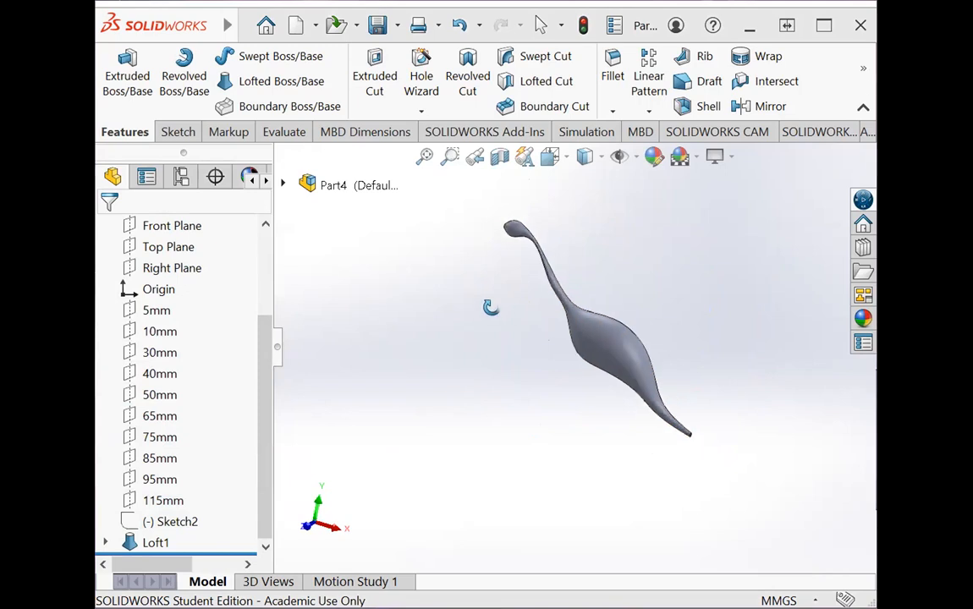
scroll(412, 134, "down", 1)
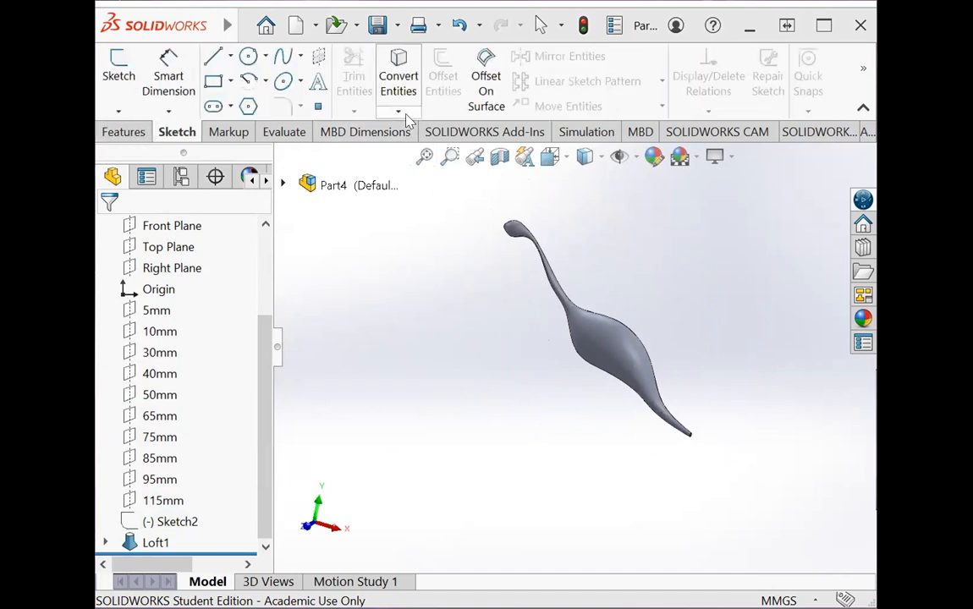
left_click(120, 132)
mouse_move(863, 68)
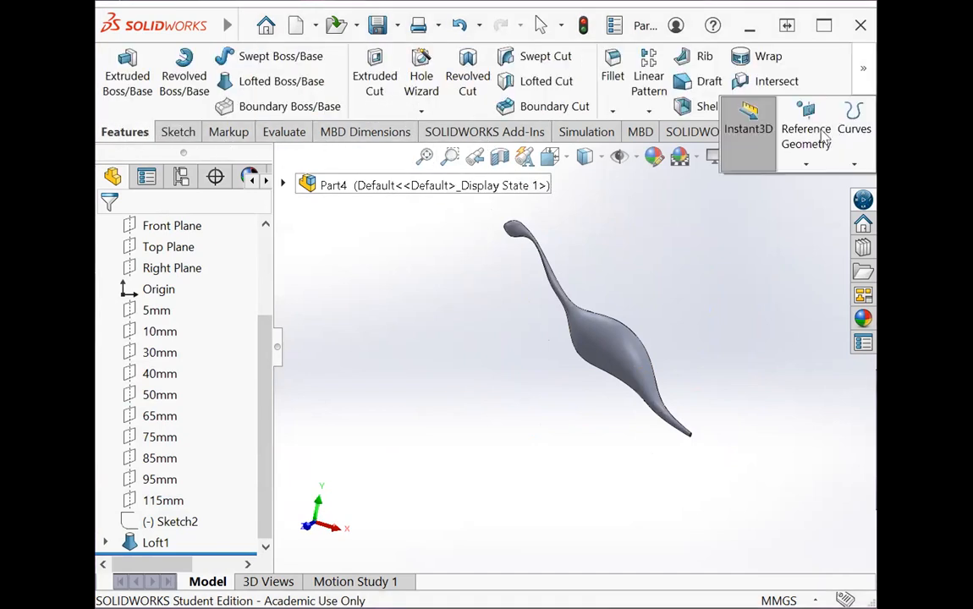
left_click(811, 135)
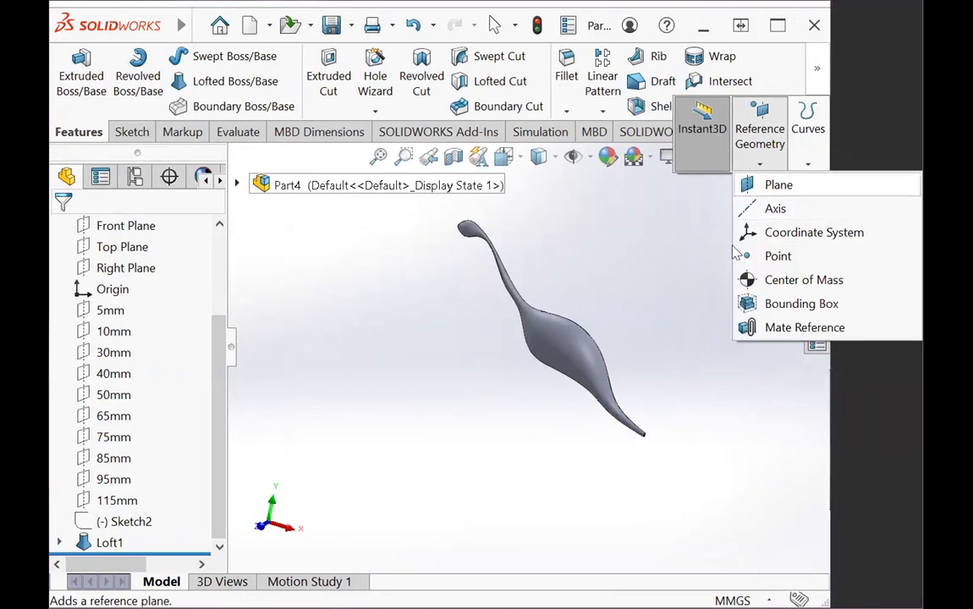
left_click(775, 184)
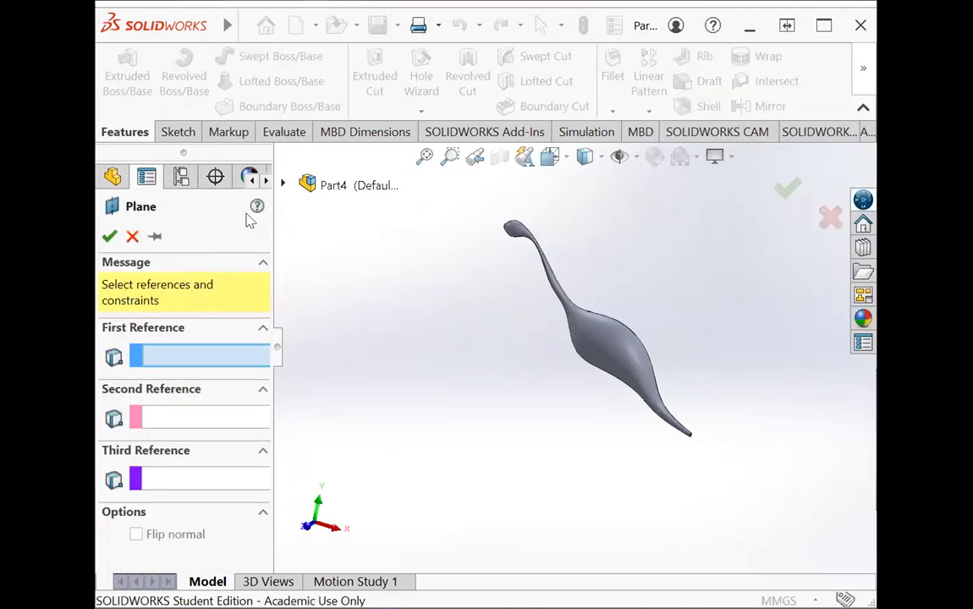
left_click(308, 186)
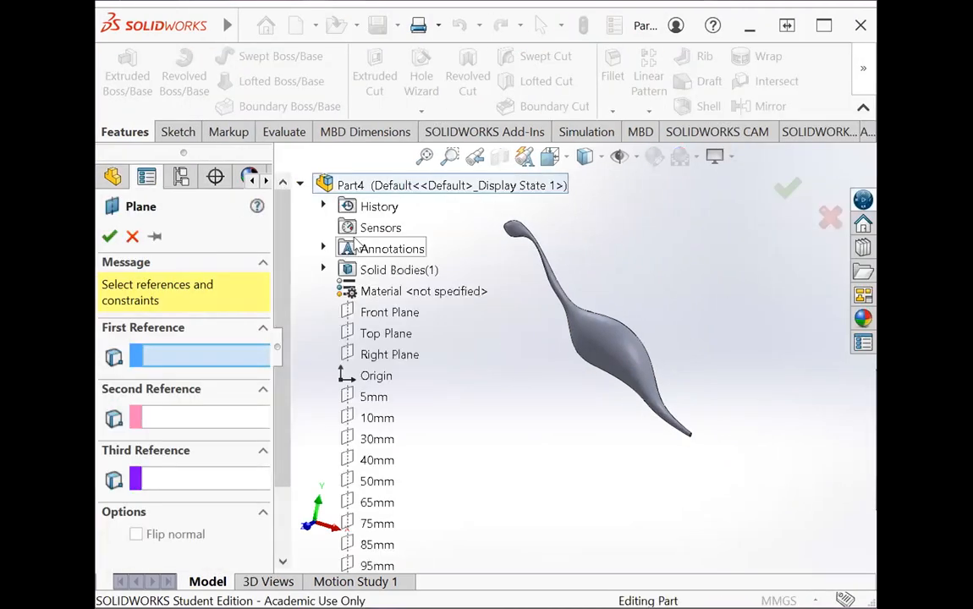
left_click(386, 335)
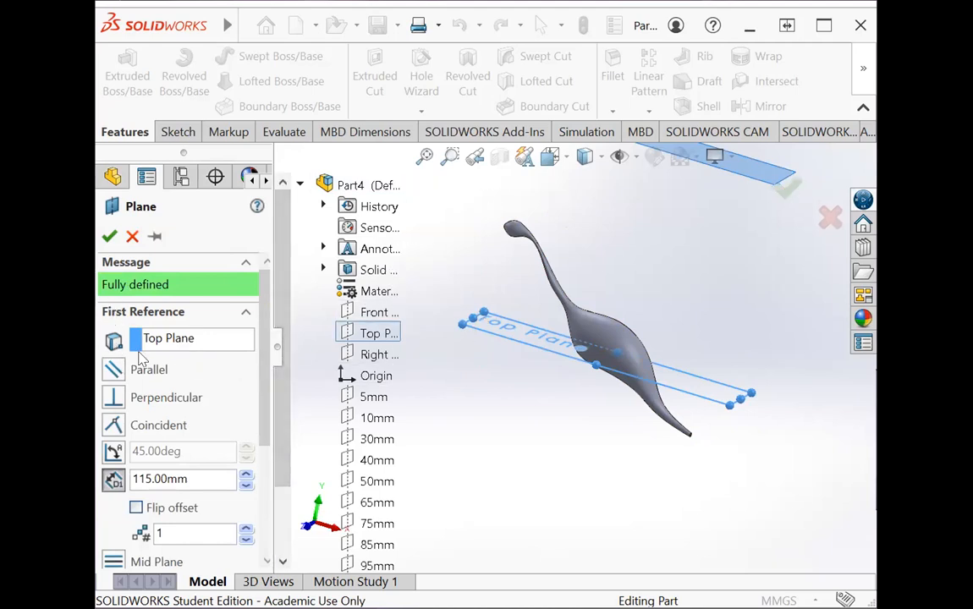
Flip the new plane's offset to below the Top Plane, set the distance to 20 mm and create the plane.
scroll(144, 400, "down", 3)
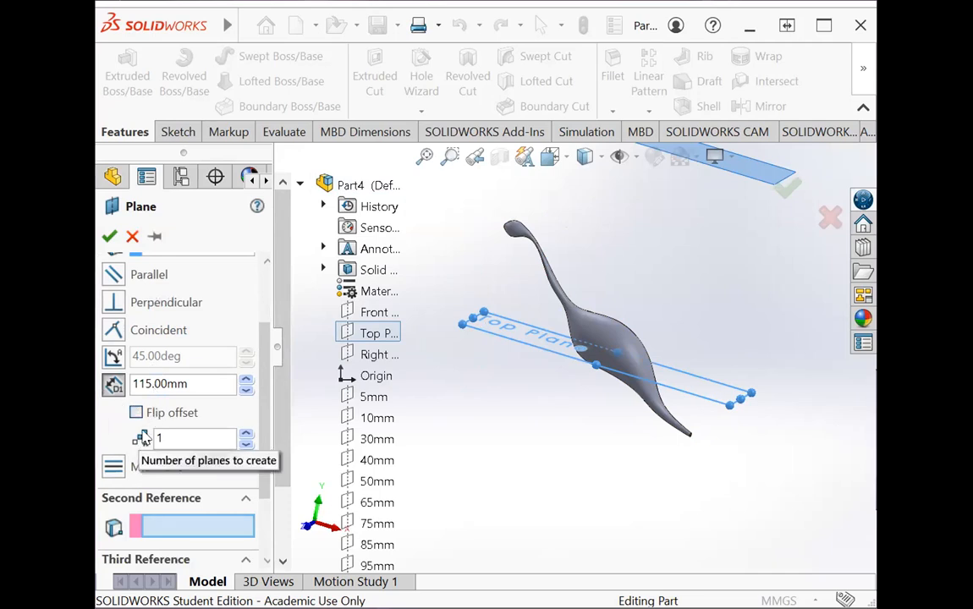
scroll(186, 374, "up", 3)
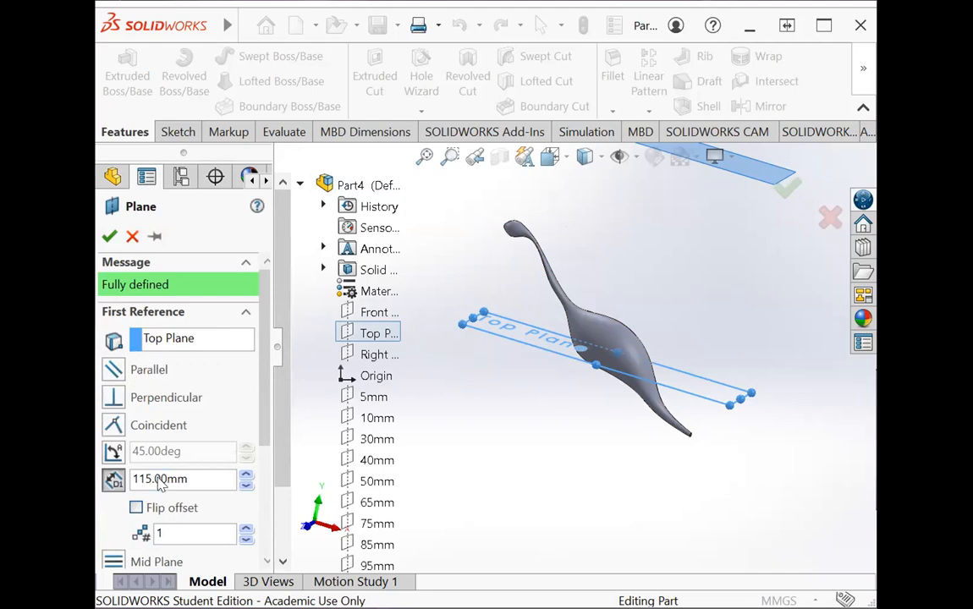
left_click(121, 489)
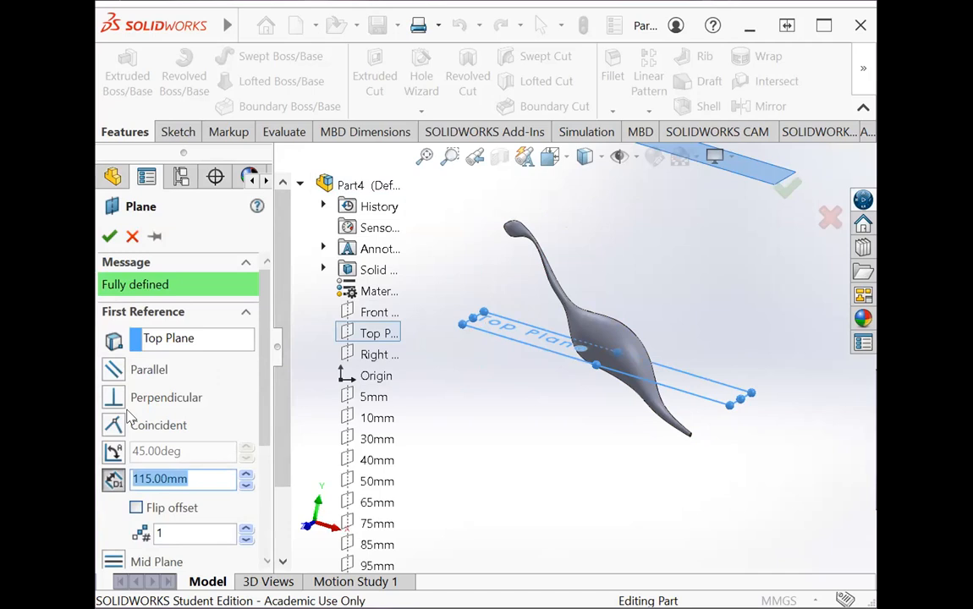
left_click(152, 512)
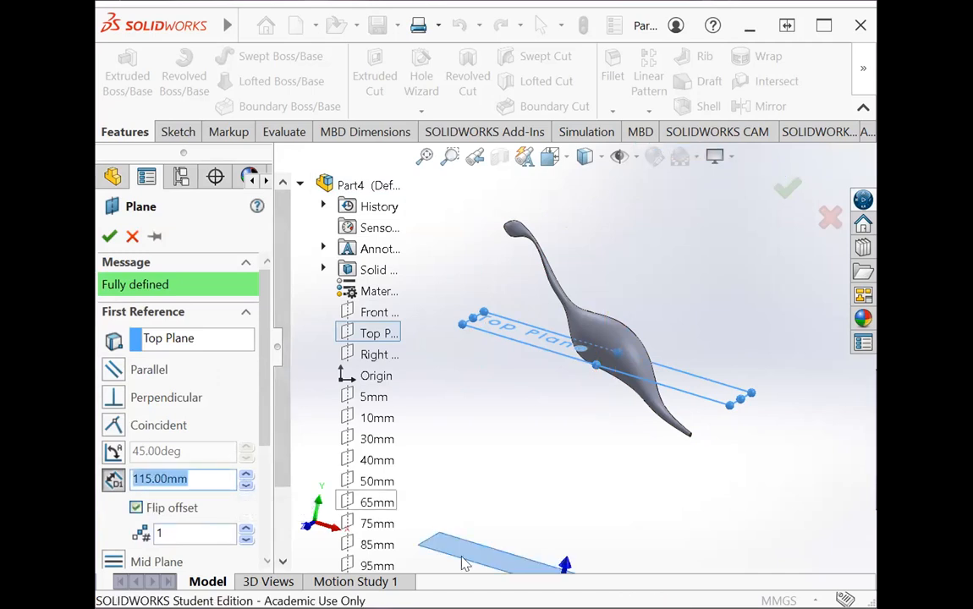
left_click(146, 479)
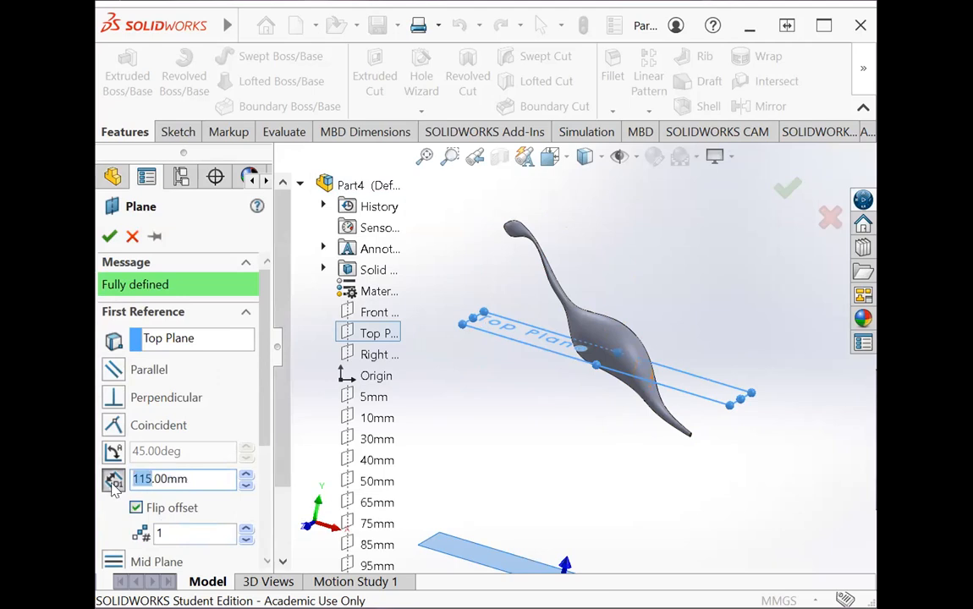
type("20")
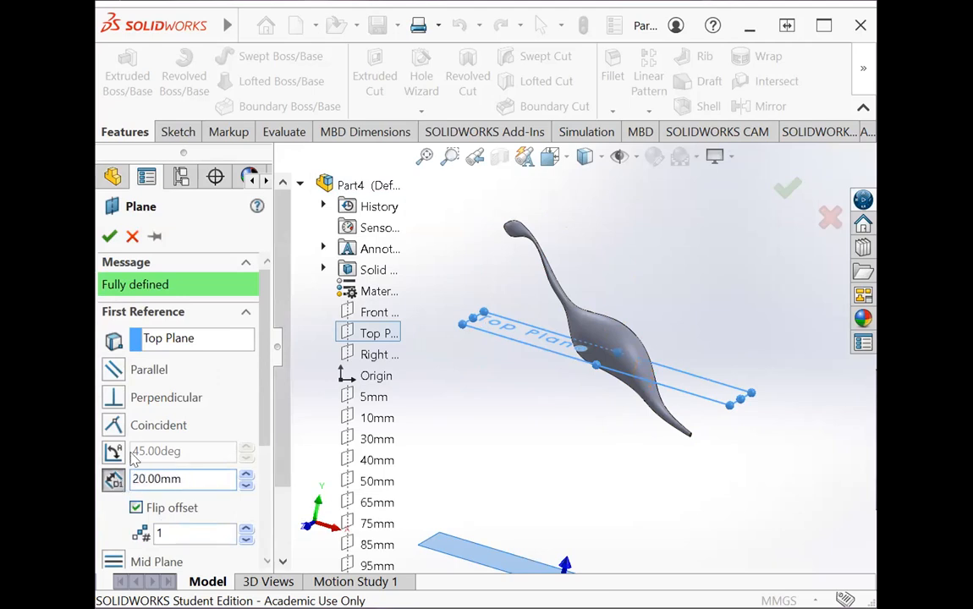
left_click(109, 237)
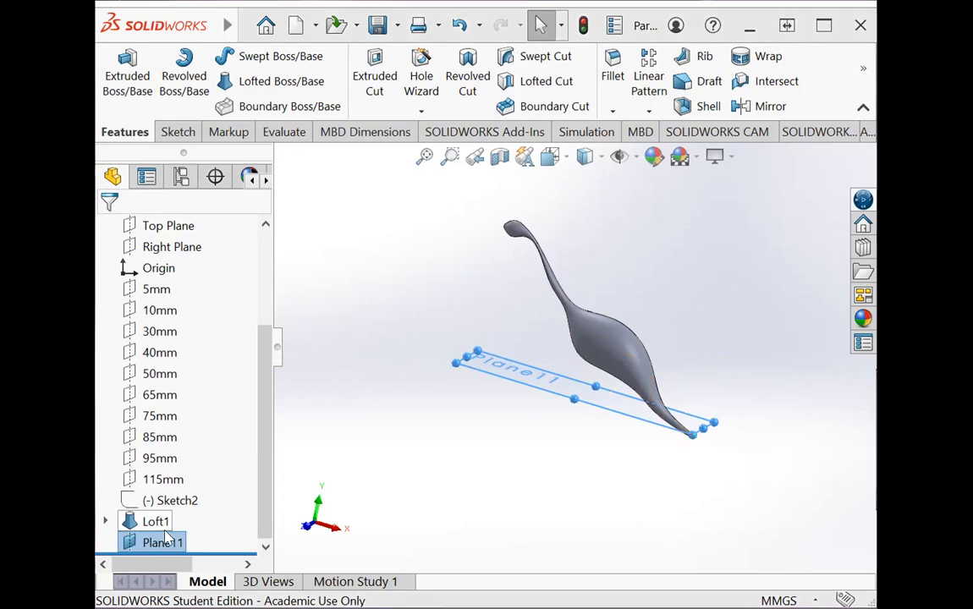
Start a sketch on the new plane 20 mm below the Top Plane and set the Bottom view.
left_click(162, 542)
left_click(181, 134)
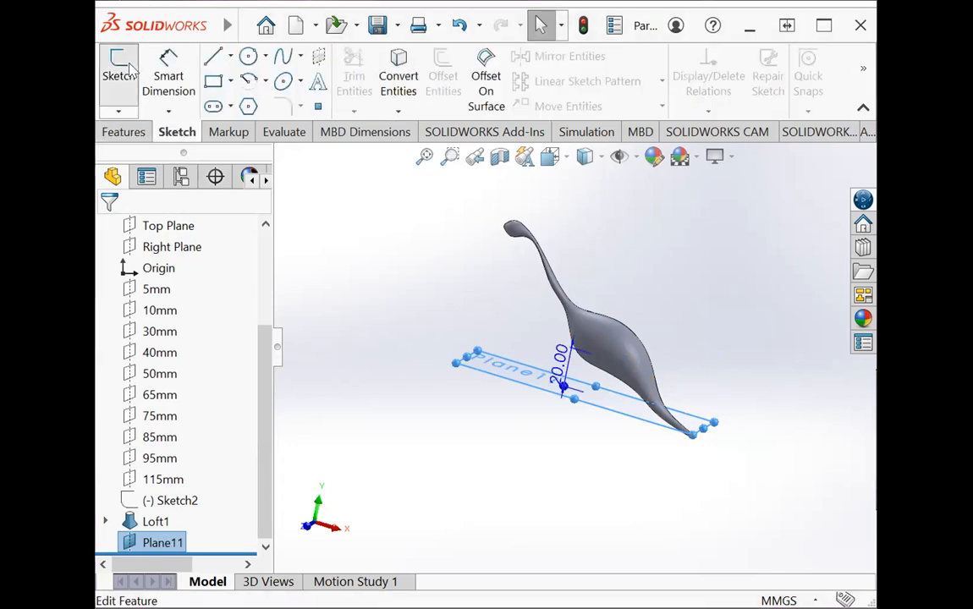
left_click(120, 78)
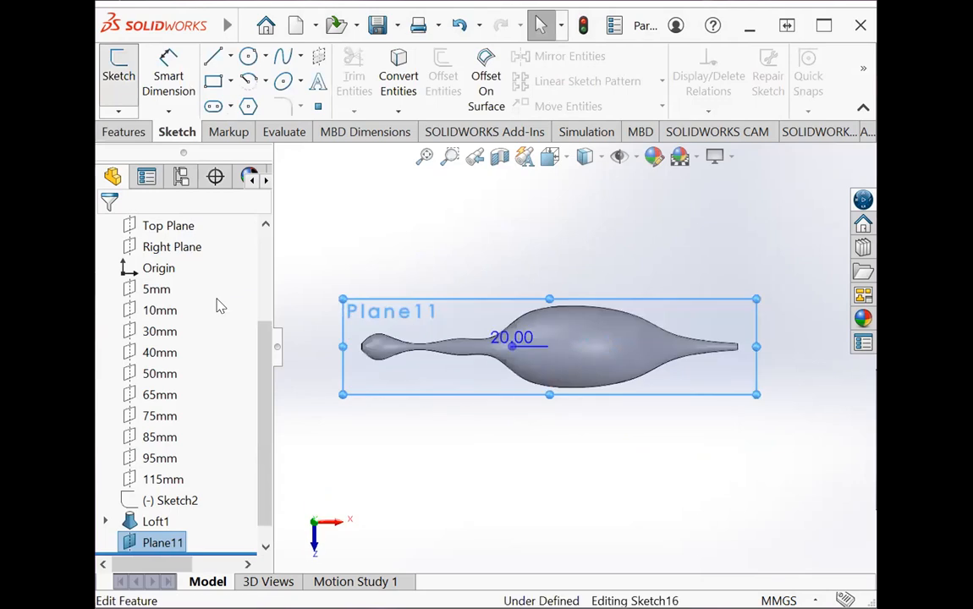
right_click(586, 243)
mouse_move(762, 327)
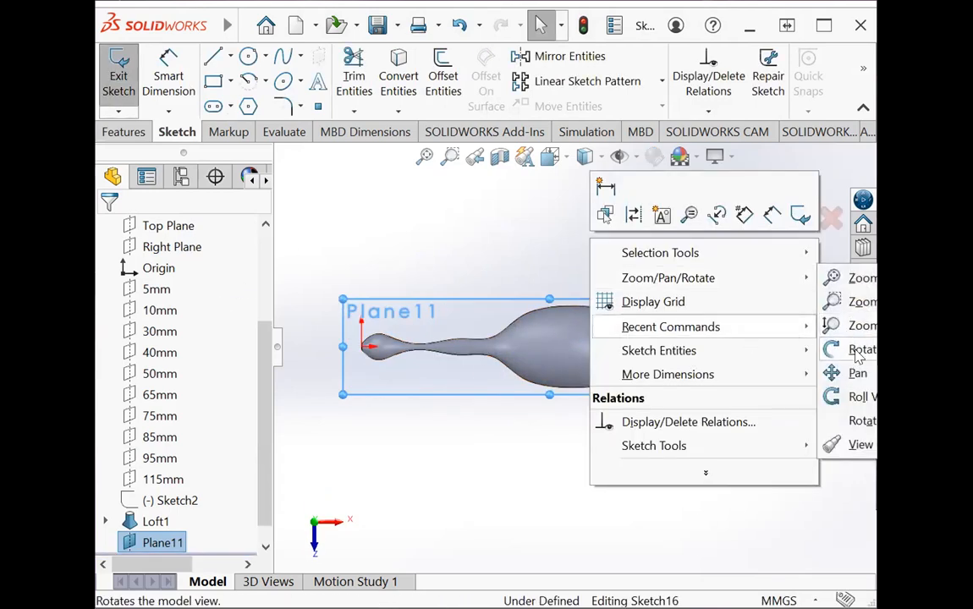
left_click(857, 355)
left_click_drag(660, 356, 613, 293)
key("Escape")
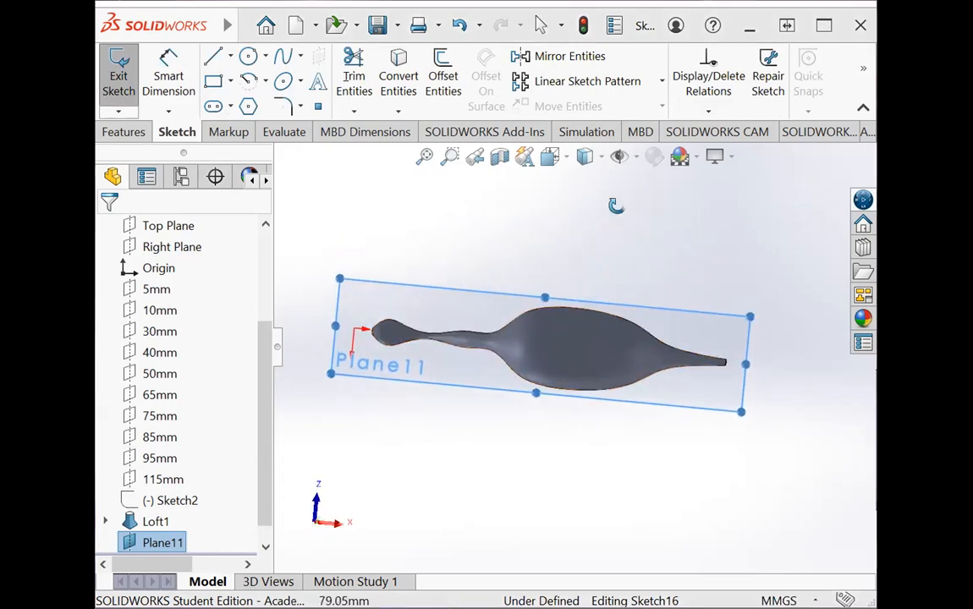
left_click(551, 156)
left_click(567, 160)
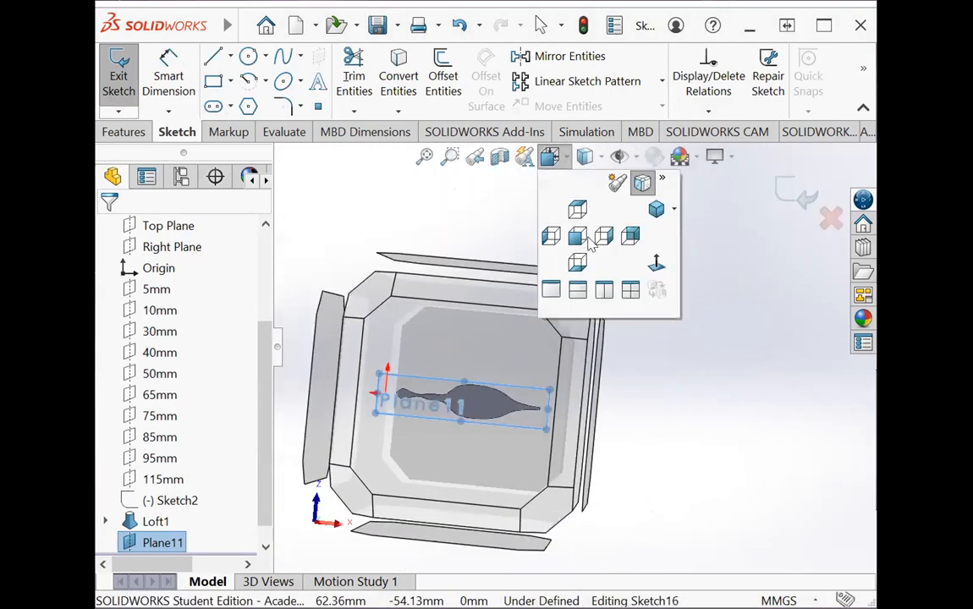
left_click(579, 264)
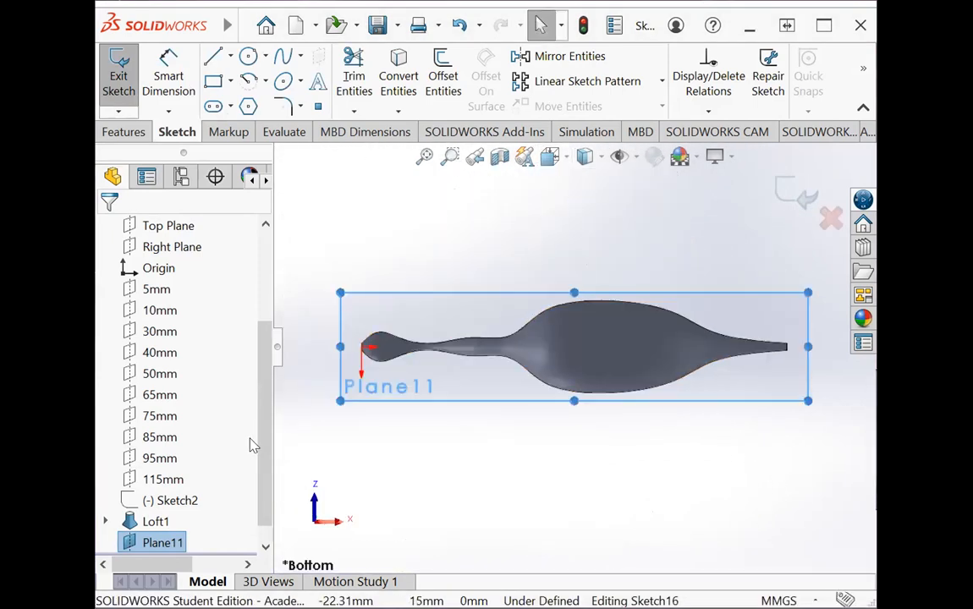
scroll(265, 449, "down", 1)
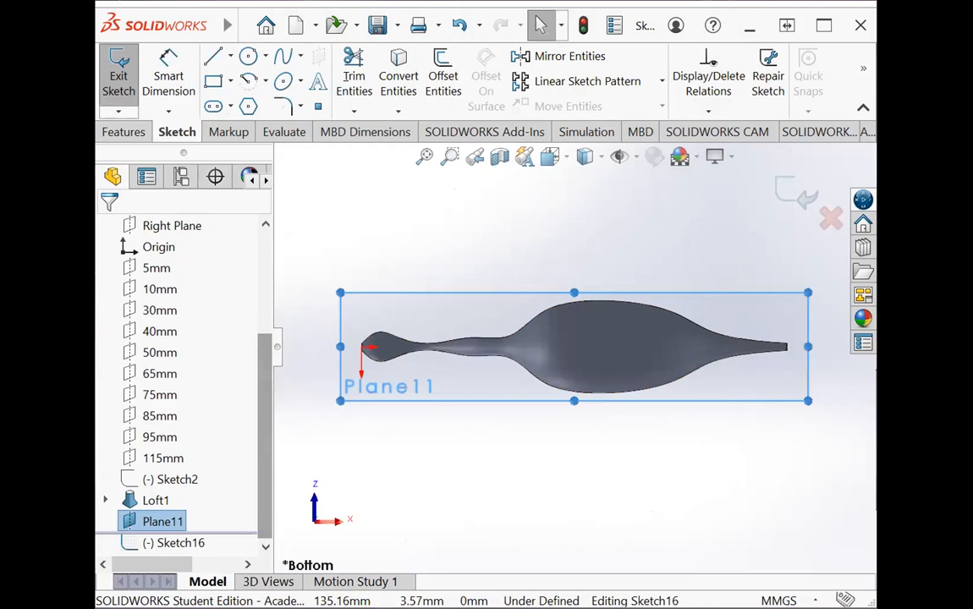
Sketch a horizontal centerline along the body's length, between the midpoints of the new plane's two short edges.
left_click(231, 57)
left_click(258, 100)
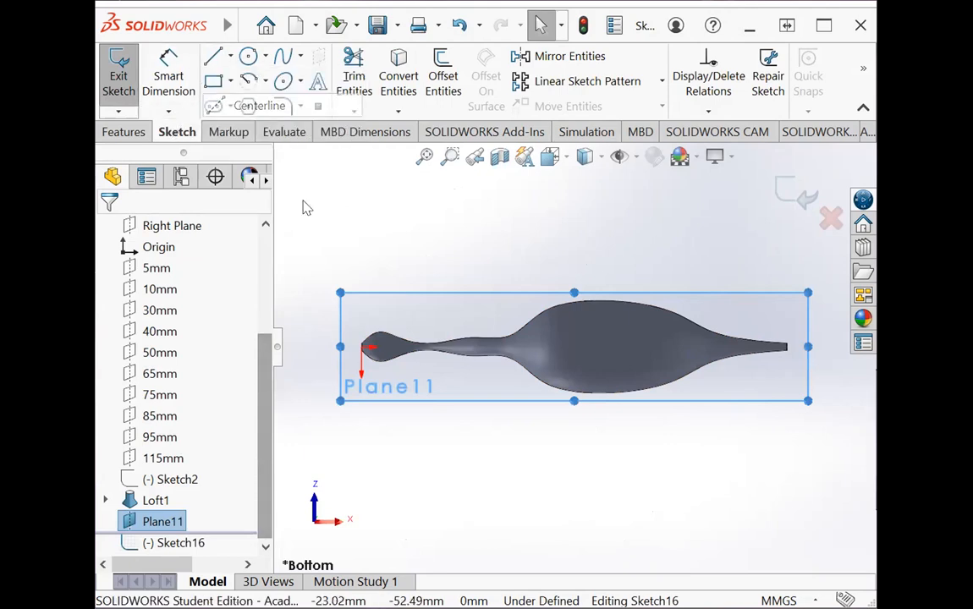
left_click(341, 347)
left_click(809, 347)
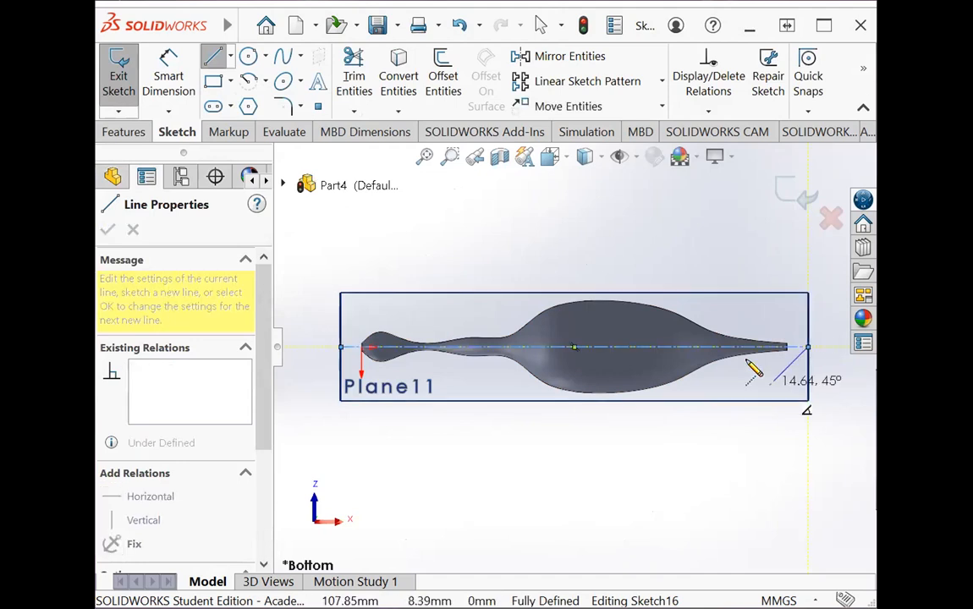
Sketch a vertical centerline about 26 mm long across the body's wide section, near its end closer to the origin.
key("Escape")
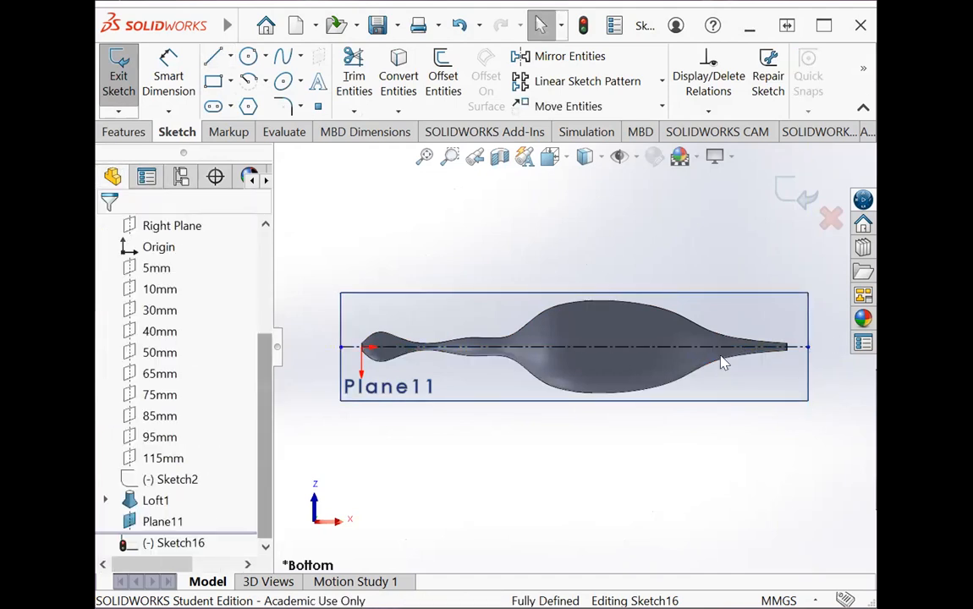
scroll(606, 405, "down", 4)
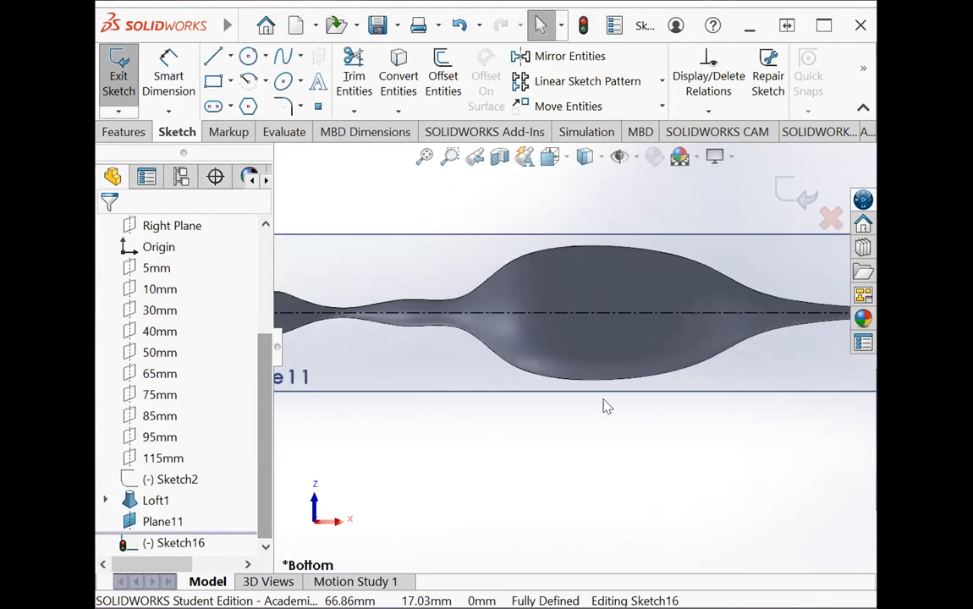
left_click(230, 58)
left_click(248, 103)
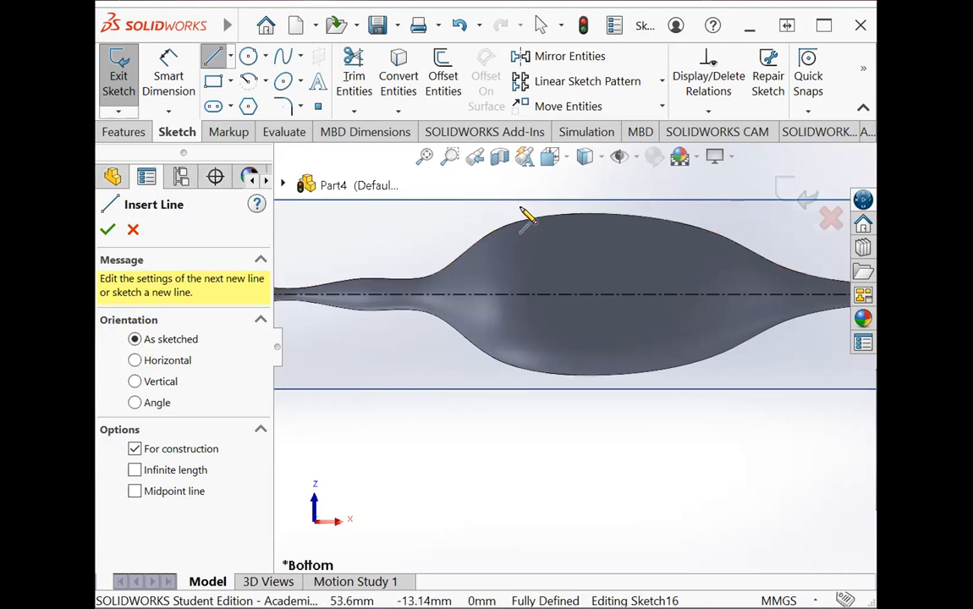
left_click(525, 212)
left_click(526, 378)
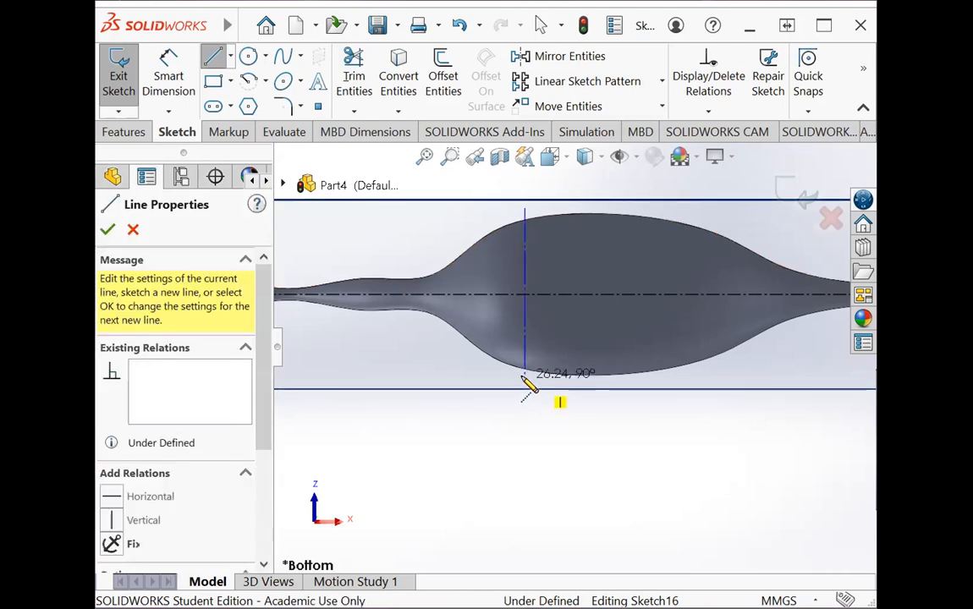
key("Escape")
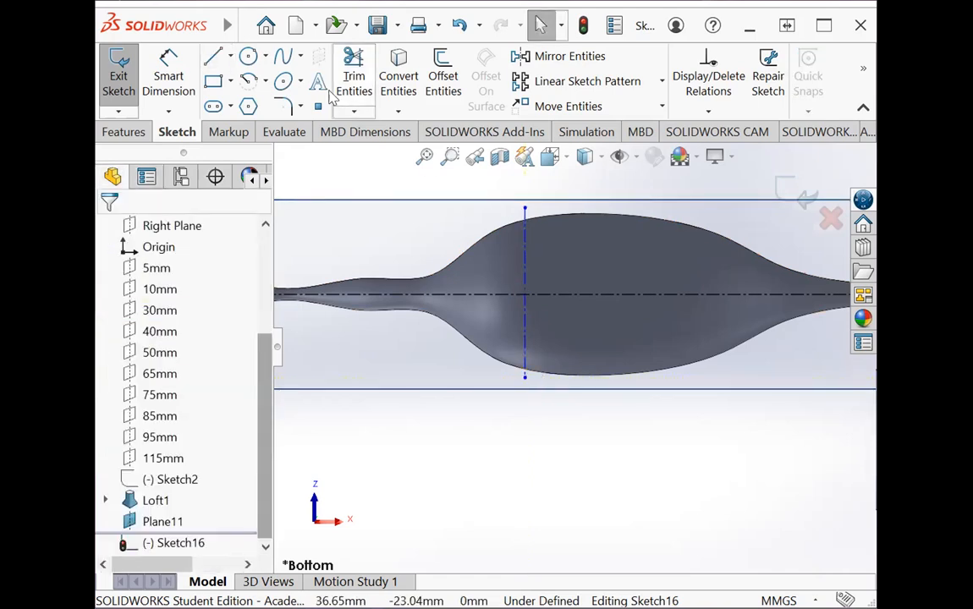
Sketch a second vertical centerline about 26 mm long near the tail end of the wide section, level with the first one.
left_click(232, 57)
left_click(255, 103)
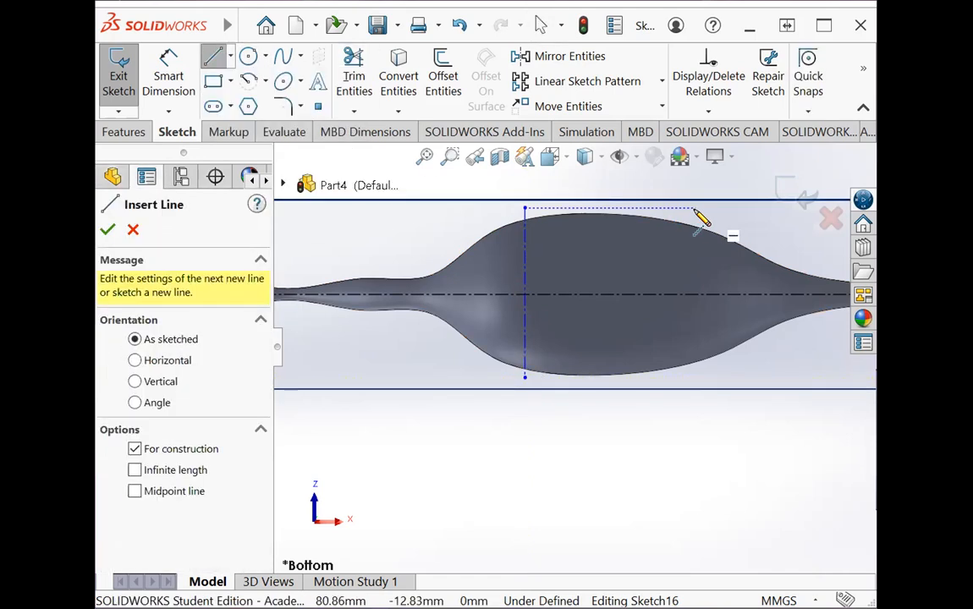
left_click(701, 207)
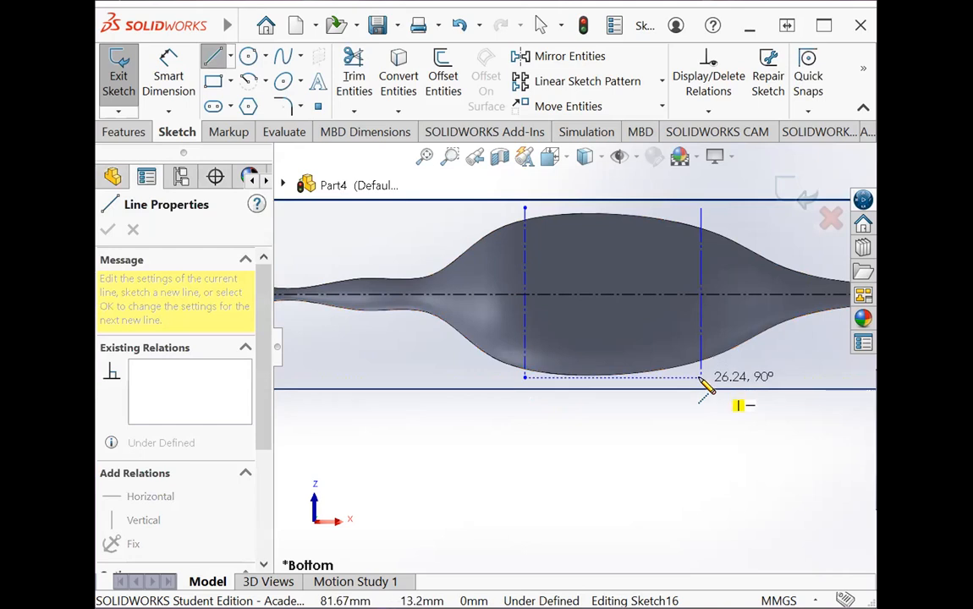
left_click(701, 378)
key("Escape")
key("f")
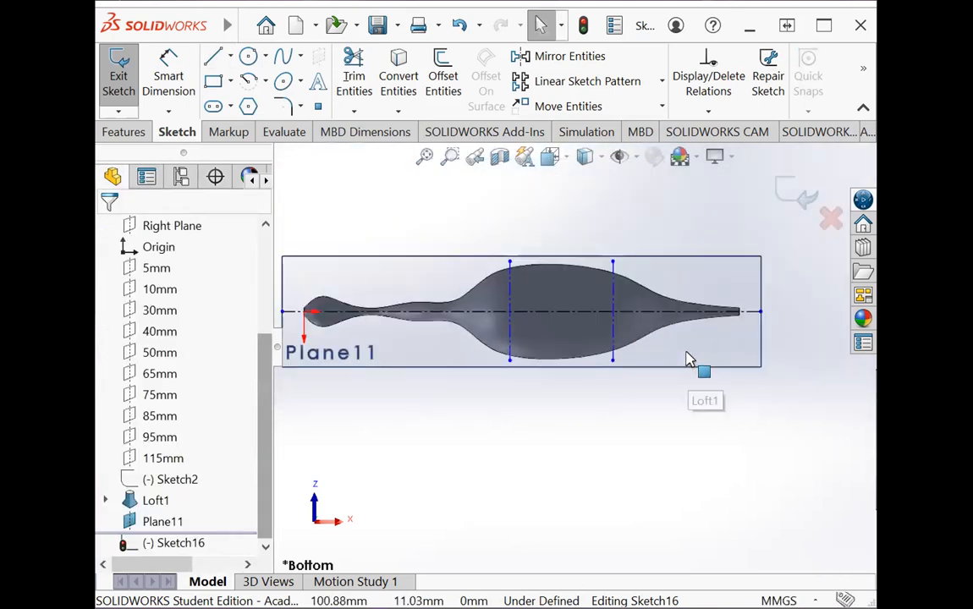
Dimension the vertical centerline nearer the origin at 50 mm from the origin.
left_click(159, 69)
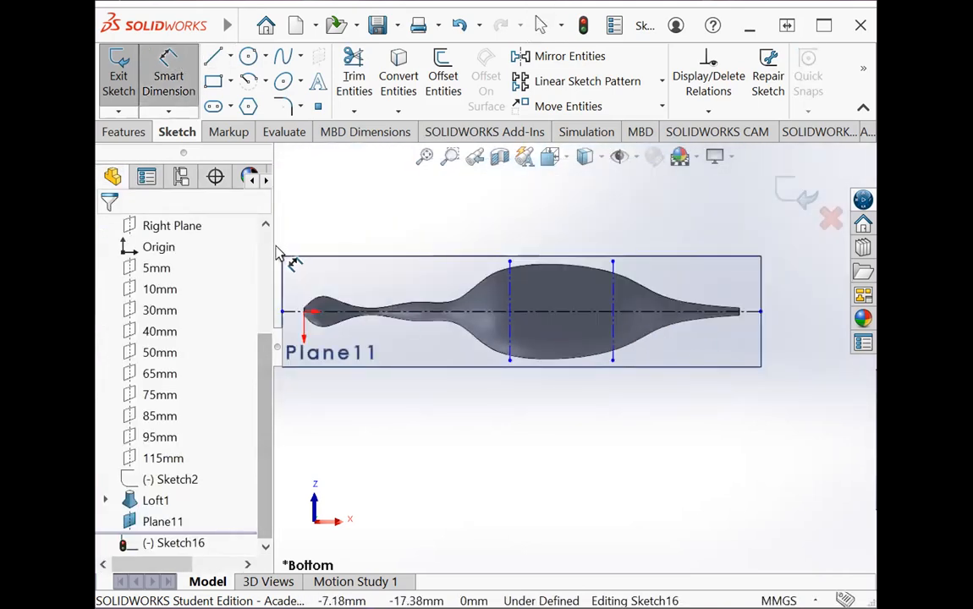
left_click(511, 316)
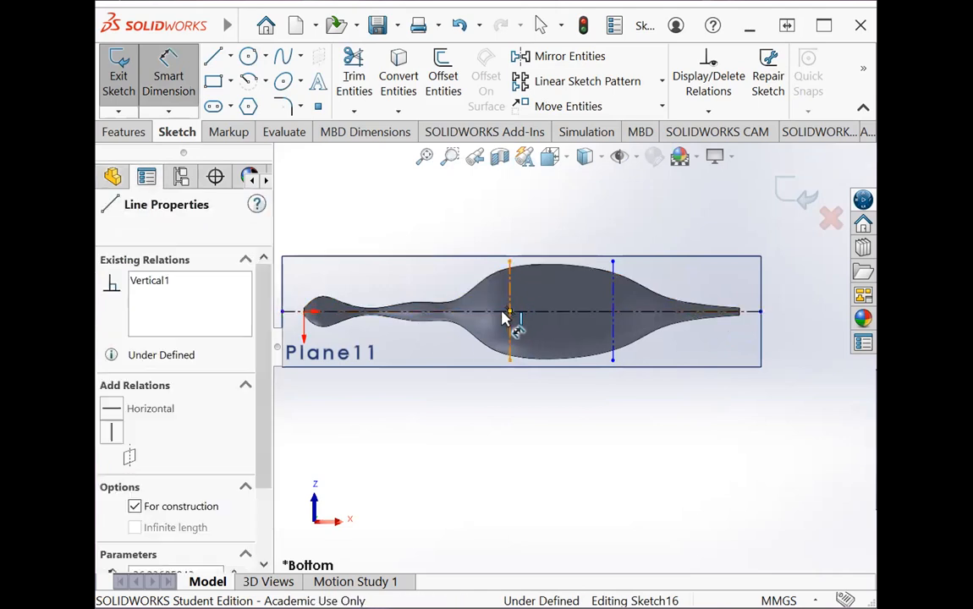
left_click(307, 313)
left_click(379, 225)
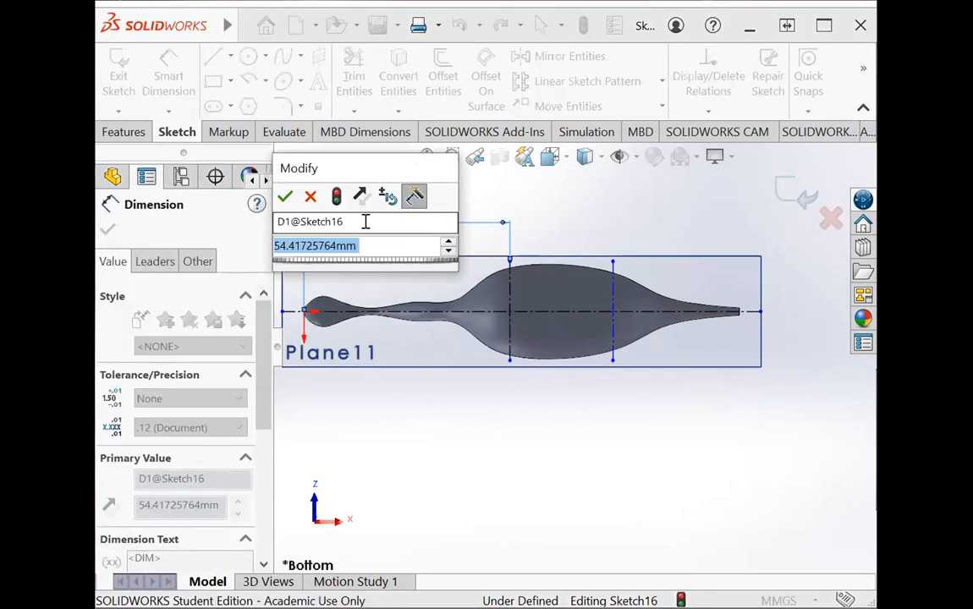
type("50")
key("Return")
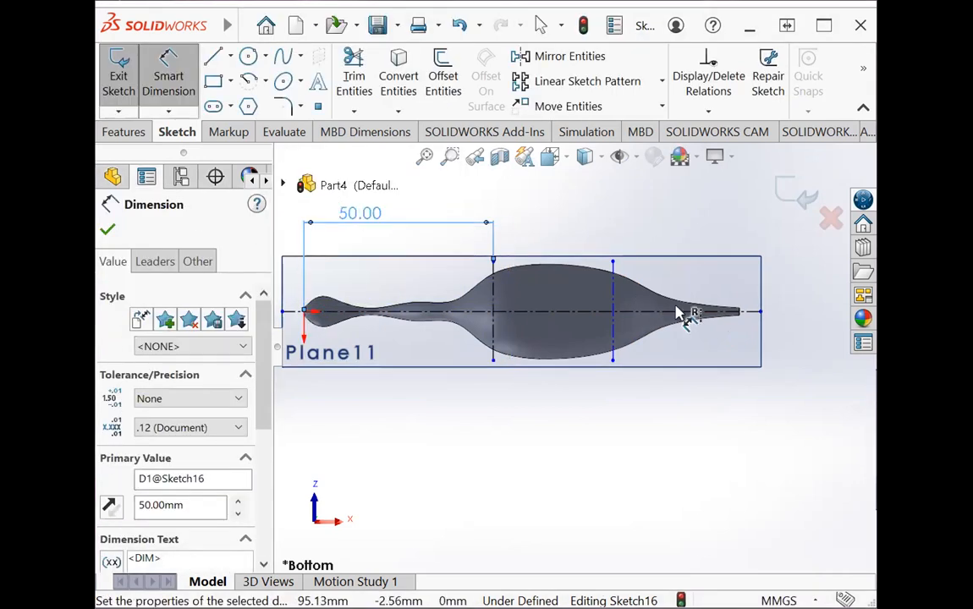
Dimension the vertical centerline farther from the origin at 70 mm from the origin.
left_click(616, 305)
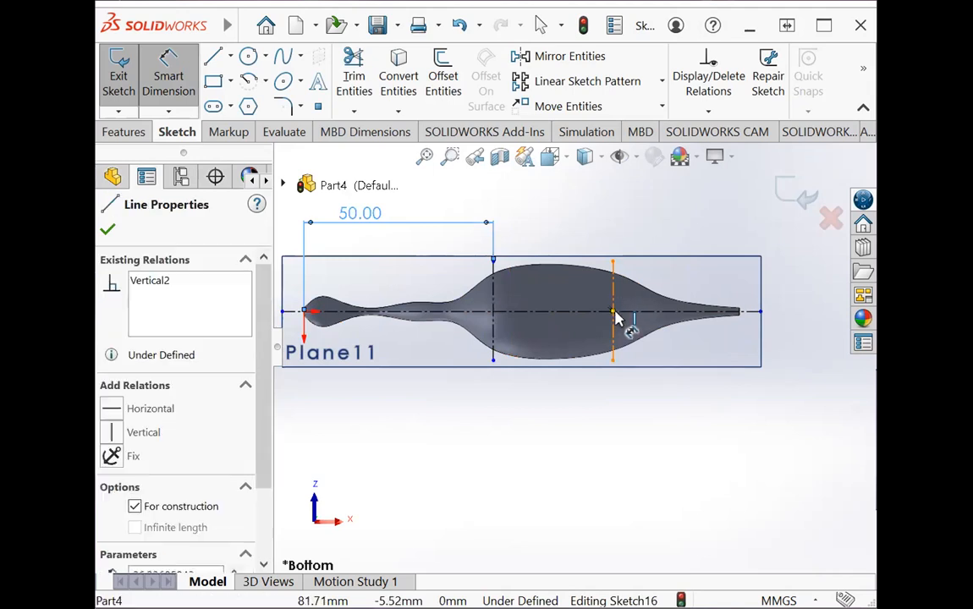
left_click(305, 311)
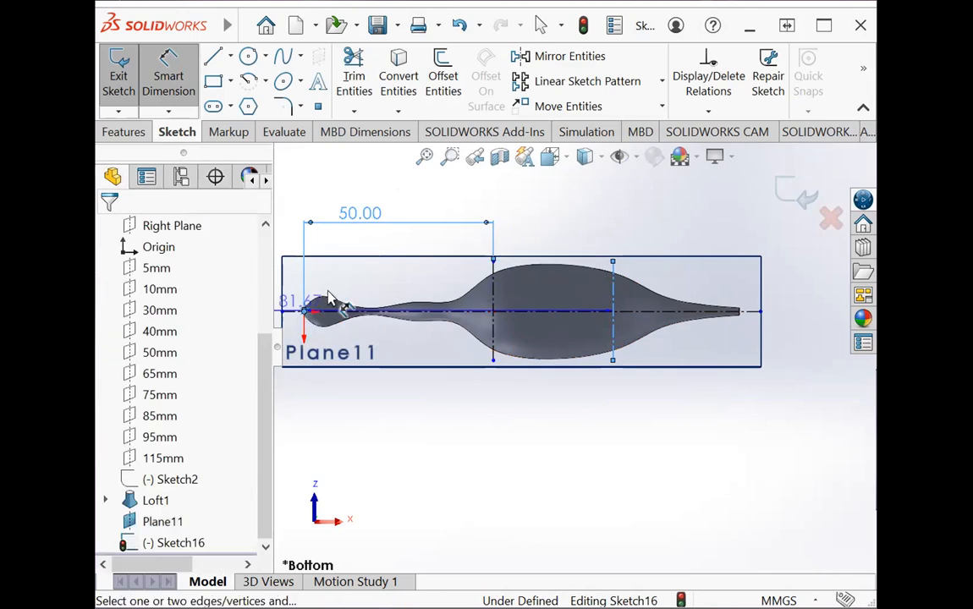
left_click(545, 216)
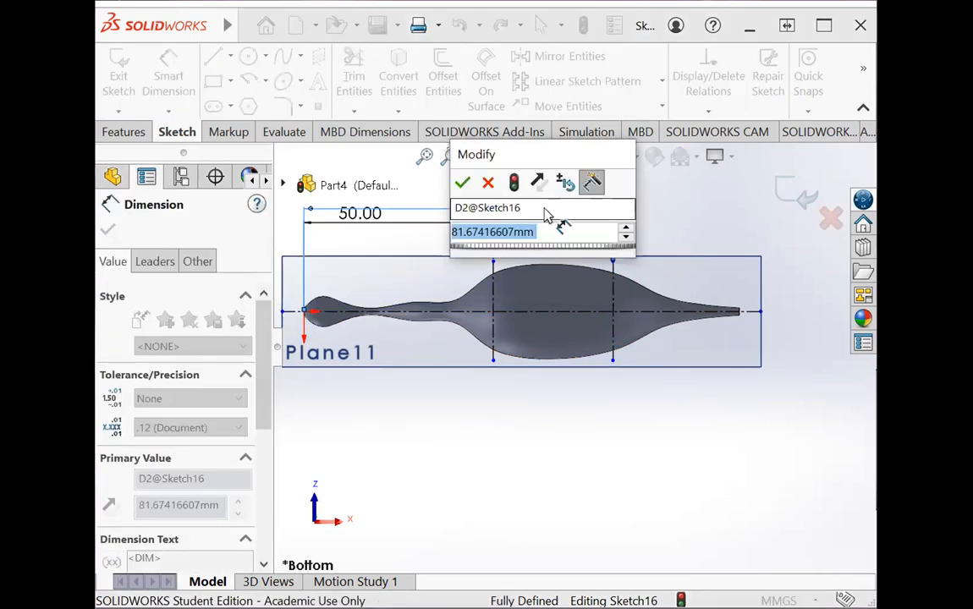
type("70")
key("Return")
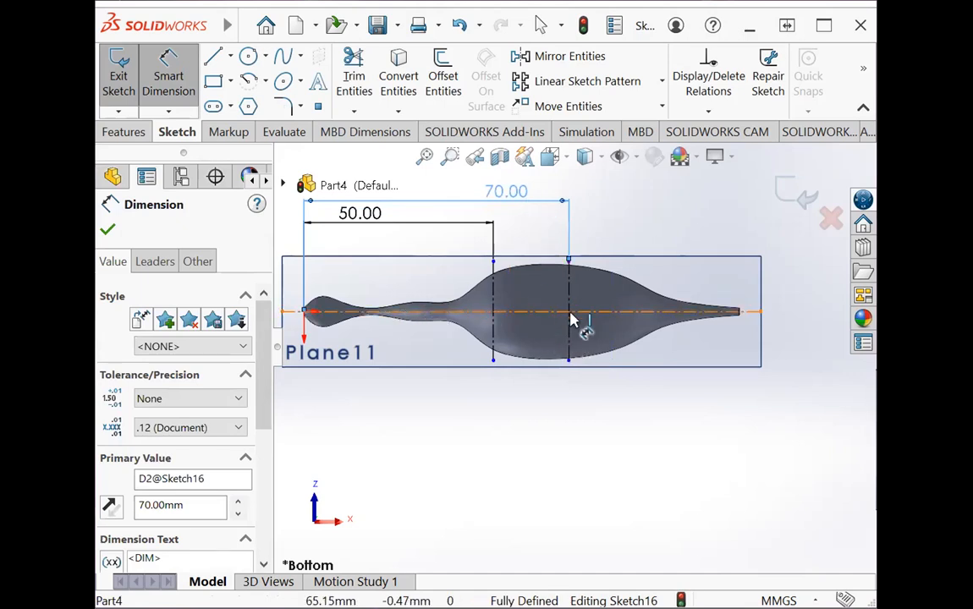
Sketch a circle about 6.4 mm in diameter centered on the 50 mm centerline, above the horizontal centerline.
scroll(569, 312, "down", 5)
scroll(395, 300, "up", 2)
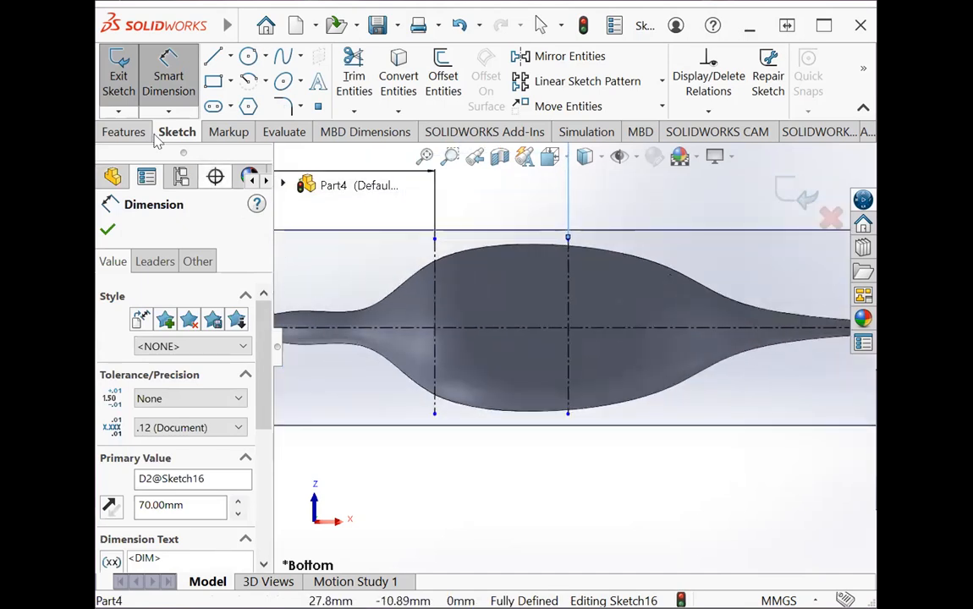
left_click(248, 56)
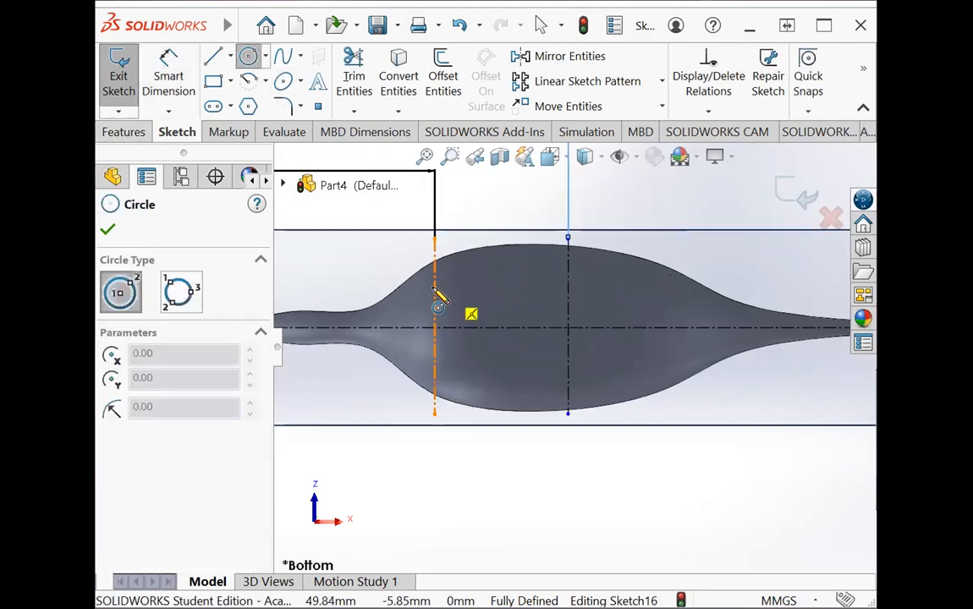
left_click(434, 288)
left_click(449, 303)
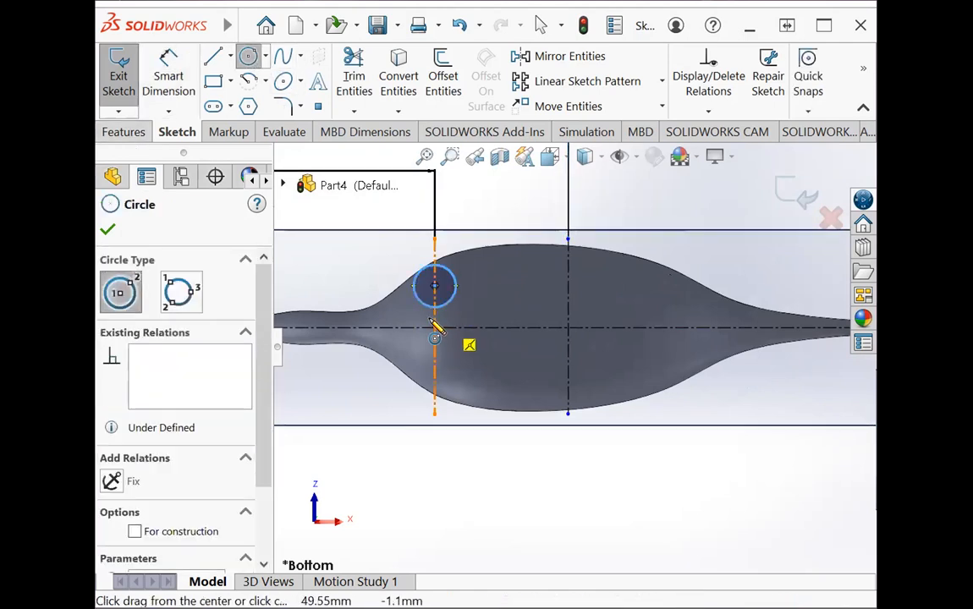
key("Escape")
Set the diameter of the circle on the 50 mm centerline to 6 mm.
left_click(169, 76)
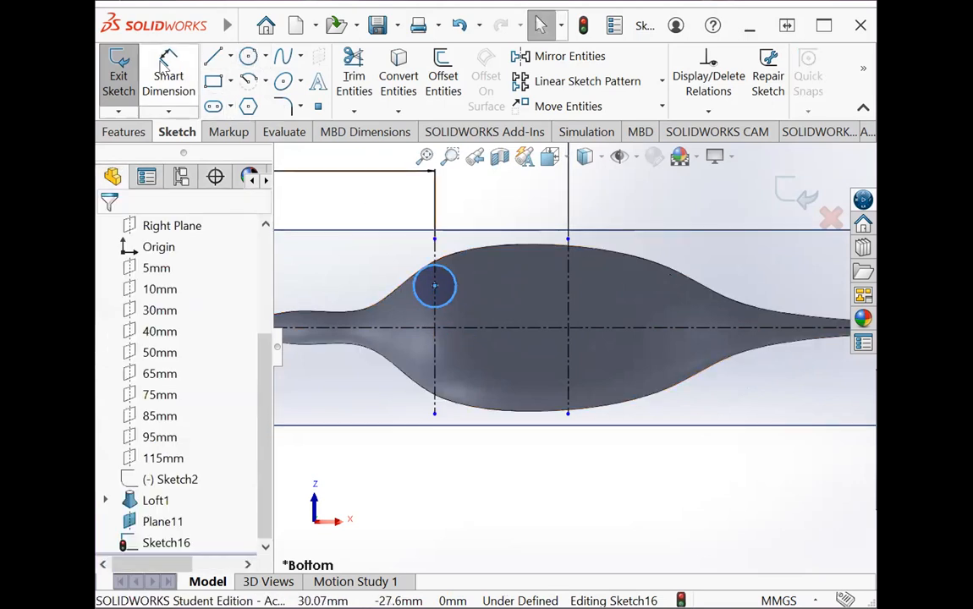
left_click(455, 279)
left_click(476, 264)
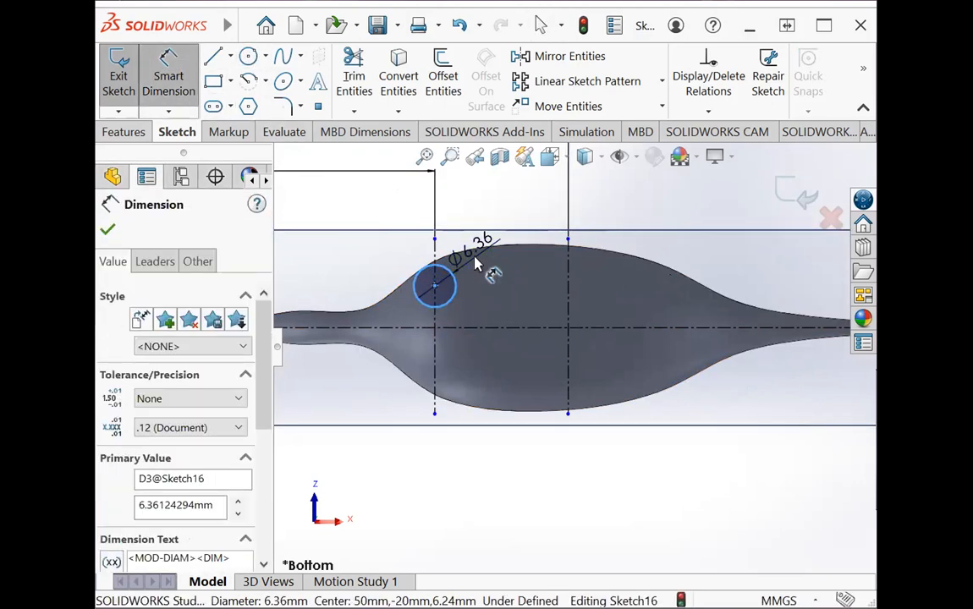
type("6")
key("Return")
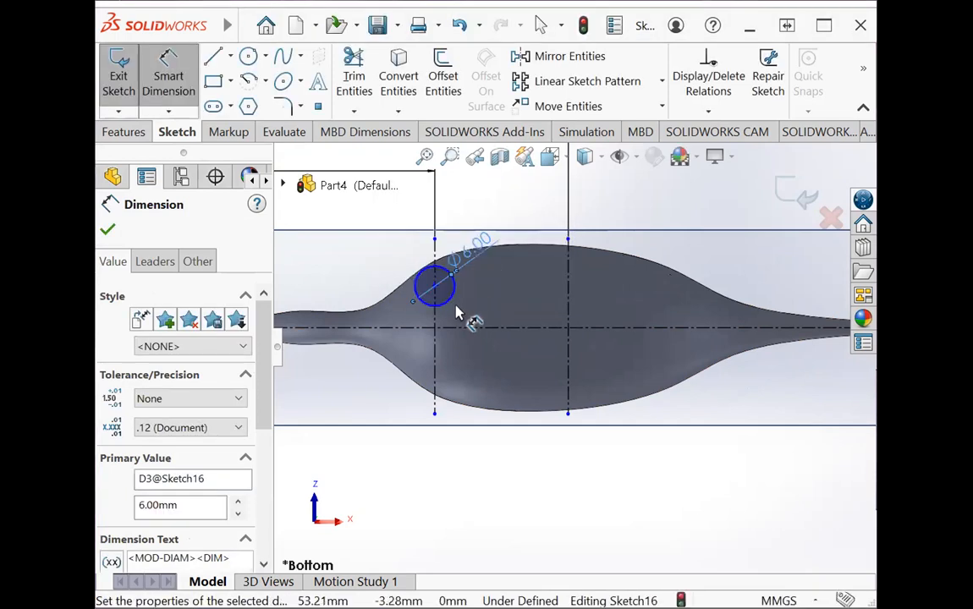
Dimension the 6 mm circle's center at 5 mm from the horizontal centerline.
scroll(447, 303, "down", 5)
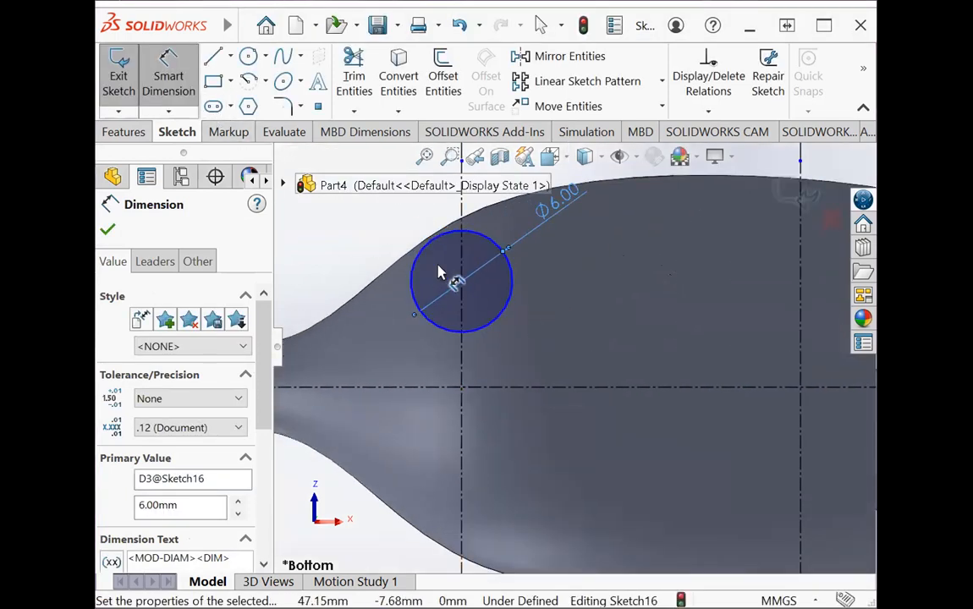
left_click(461, 282)
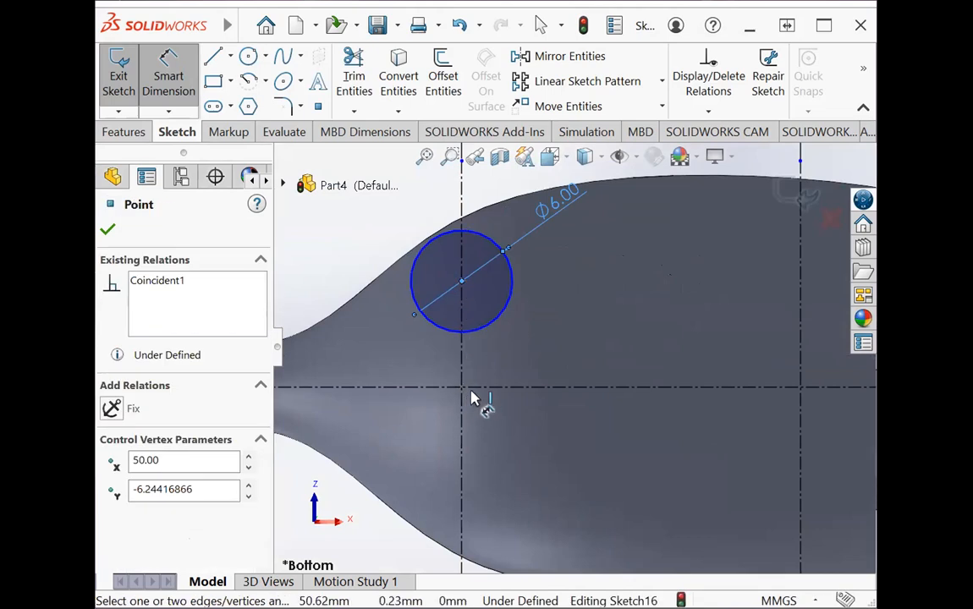
left_click(477, 390)
left_click(559, 343)
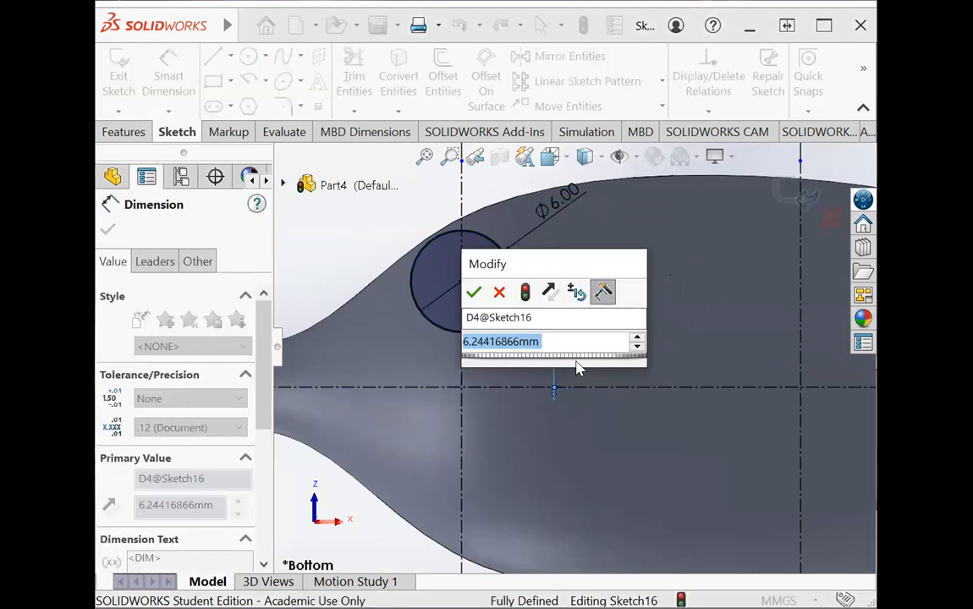
type("5")
key("Return")
Sketch a circle about 8.9 mm in diameter centered on the 70 mm centerline, above the horizontal centerline.
scroll(787, 349, "up", 1)
scroll(774, 348, "down", 4)
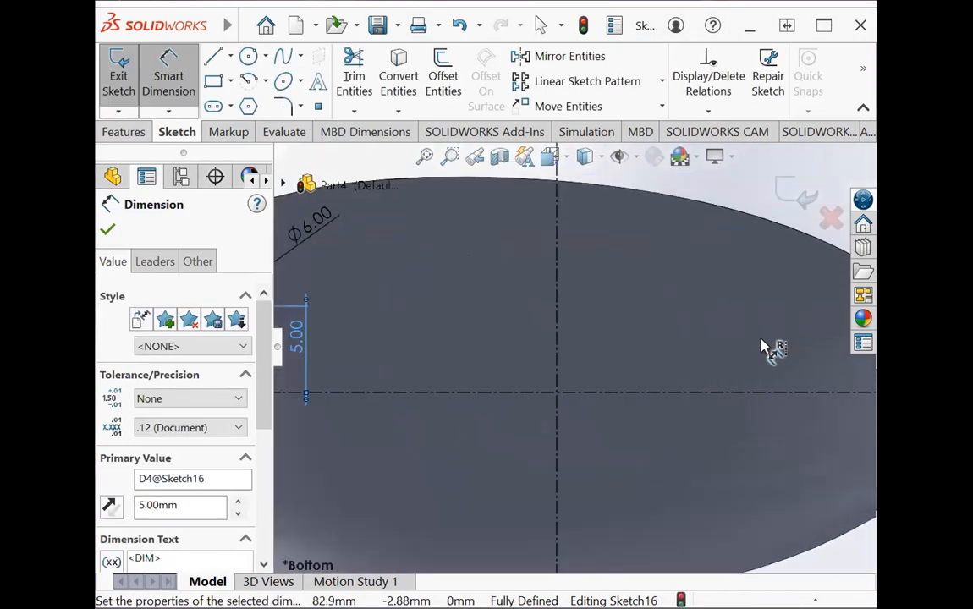
left_click(248, 56)
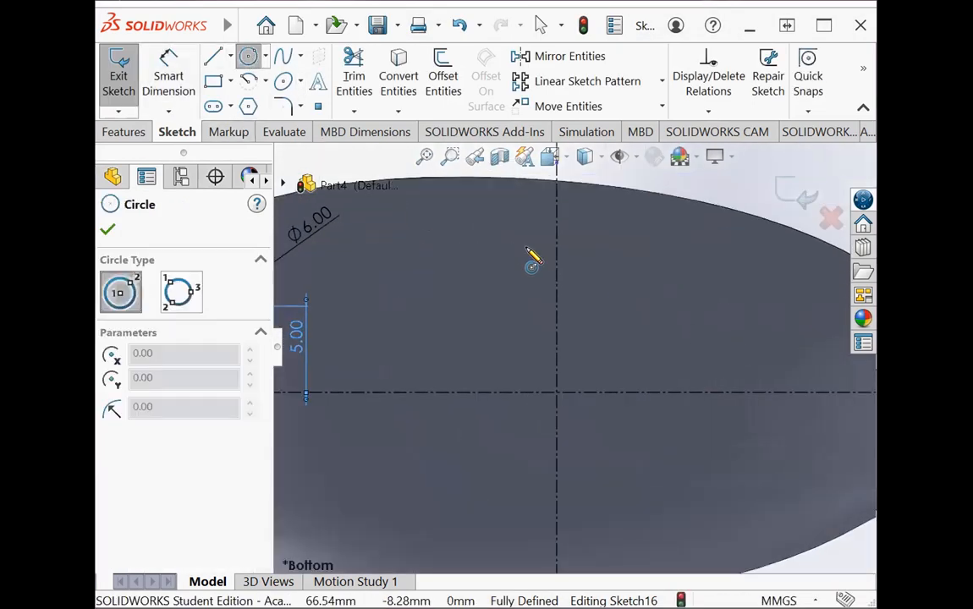
left_click(557, 256)
left_click(589, 330)
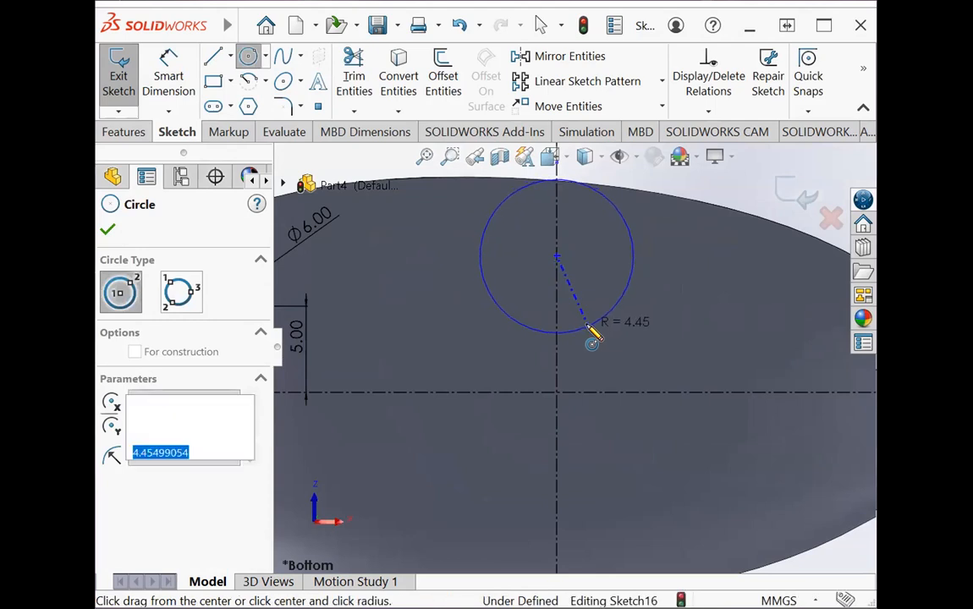
key("Escape")
Set the diameter of the circle on the 70 mm centerline to 8 mm.
left_click(170, 85)
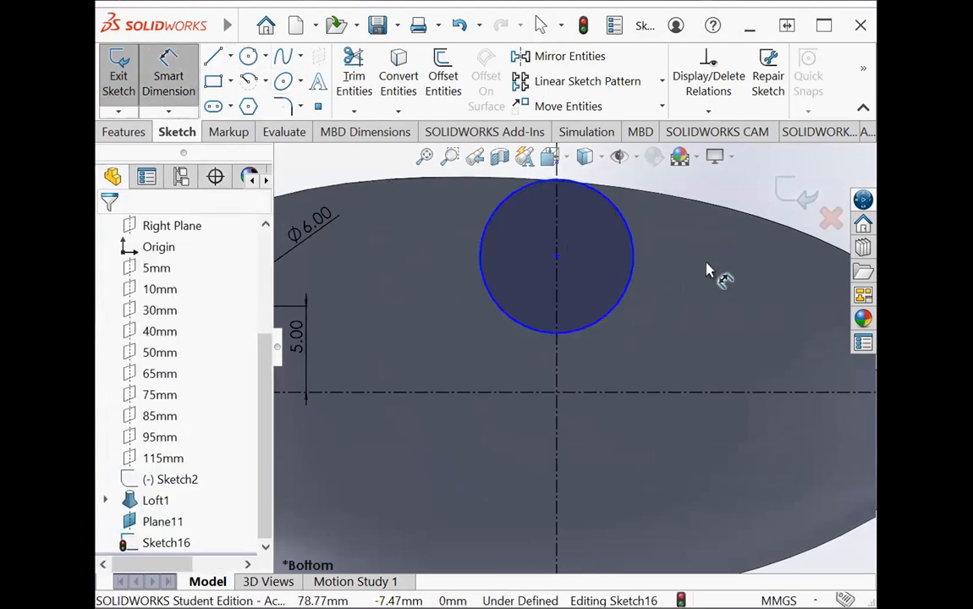
left_click(637, 254)
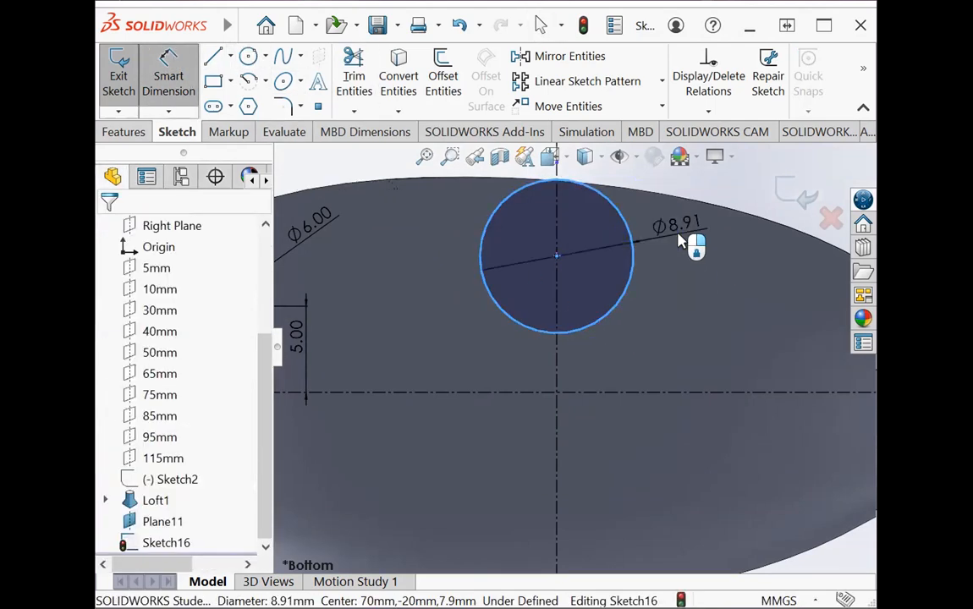
left_click(680, 243)
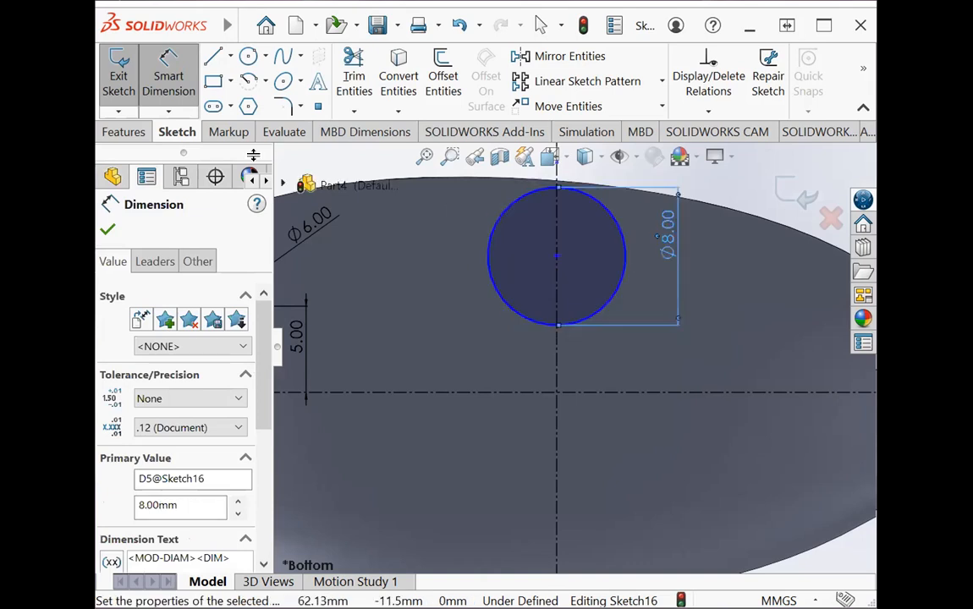
Dimension the 8 mm circle's center at 6 mm from the horizontal centerline.
left_click(557, 256)
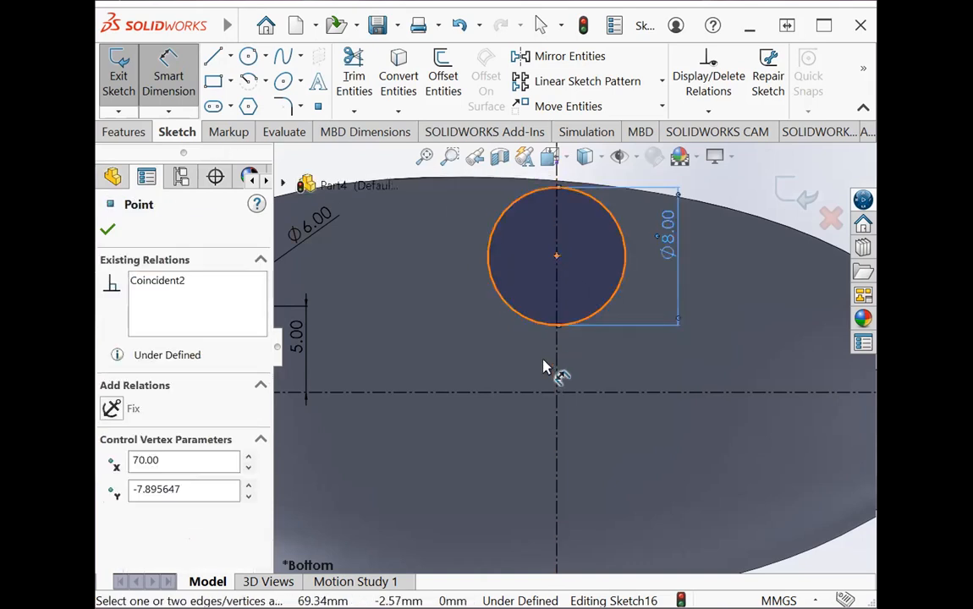
left_click(583, 393)
left_click(461, 343)
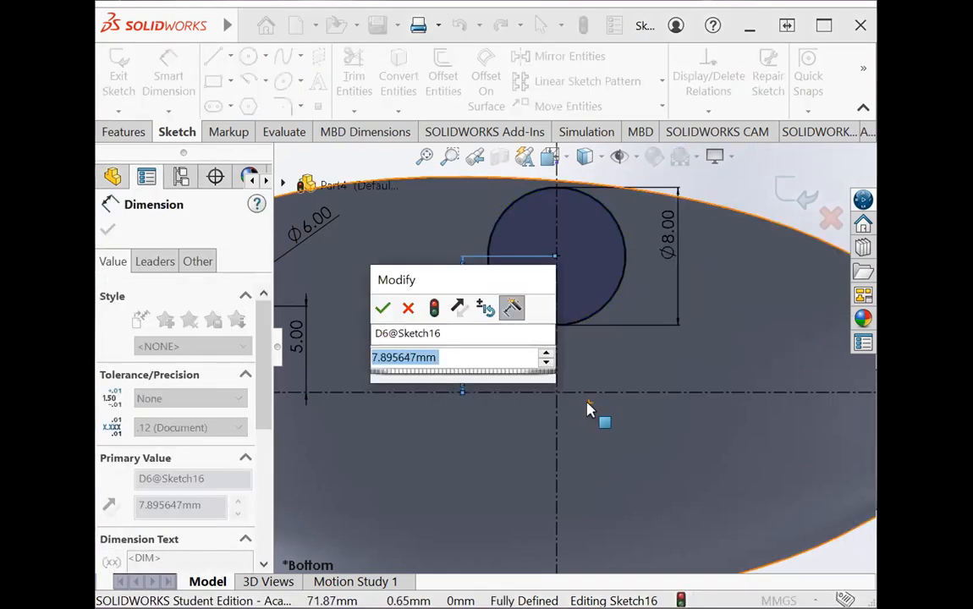
type("6")
key("Return")
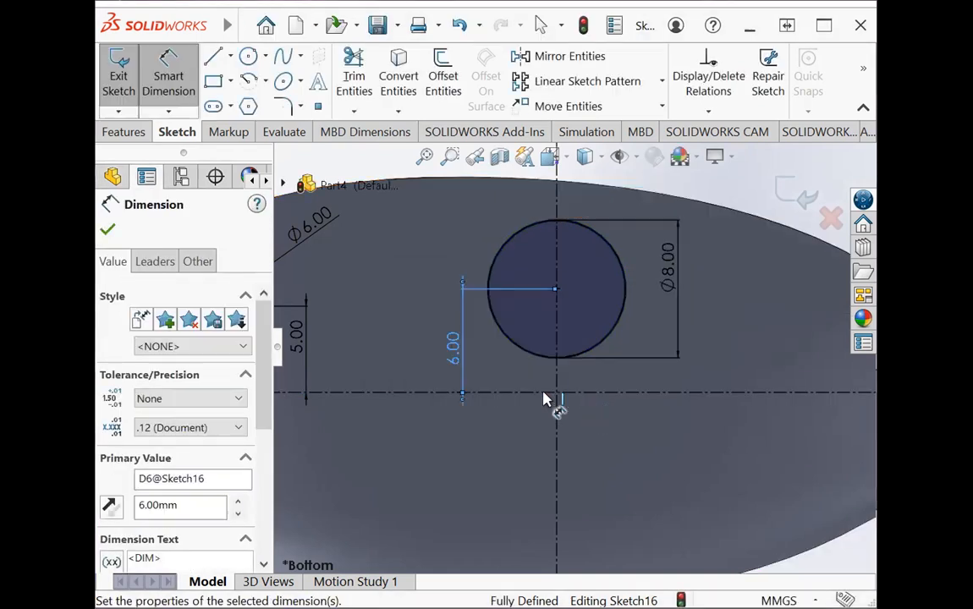
left_click(124, 132)
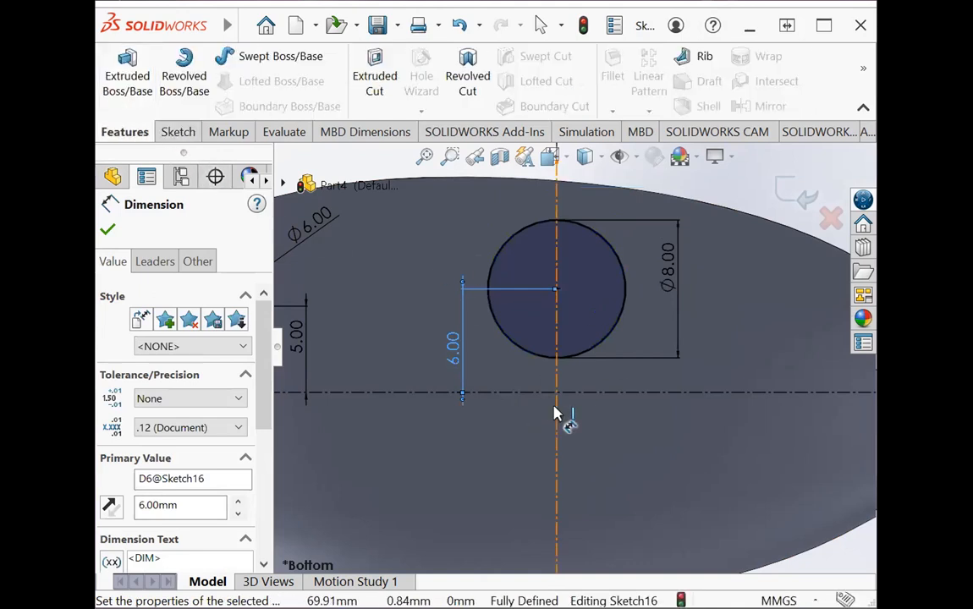
Mirror the 6 mm and 8 mm circles about the horizontal centerline, keeping the originals.
scroll(556, 411, "up", 2)
scroll(424, 344, "down", 4)
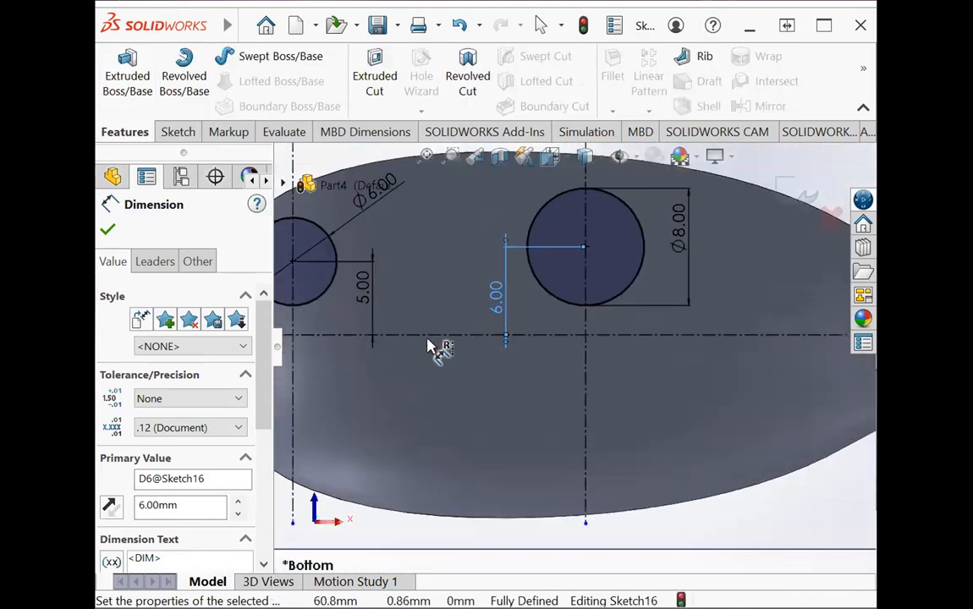
scroll(406, 340, "up", 2)
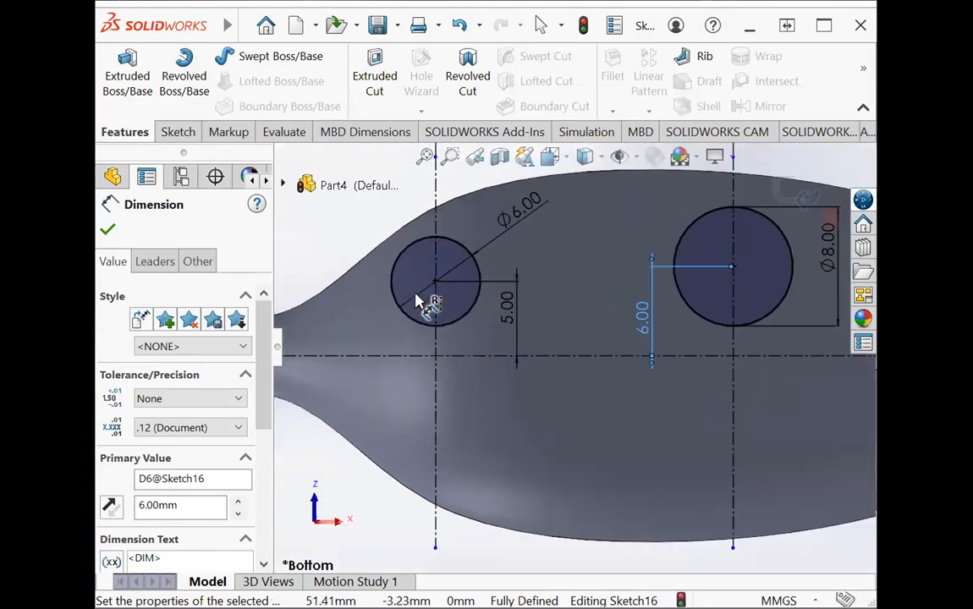
scroll(574, 345, "up", 1)
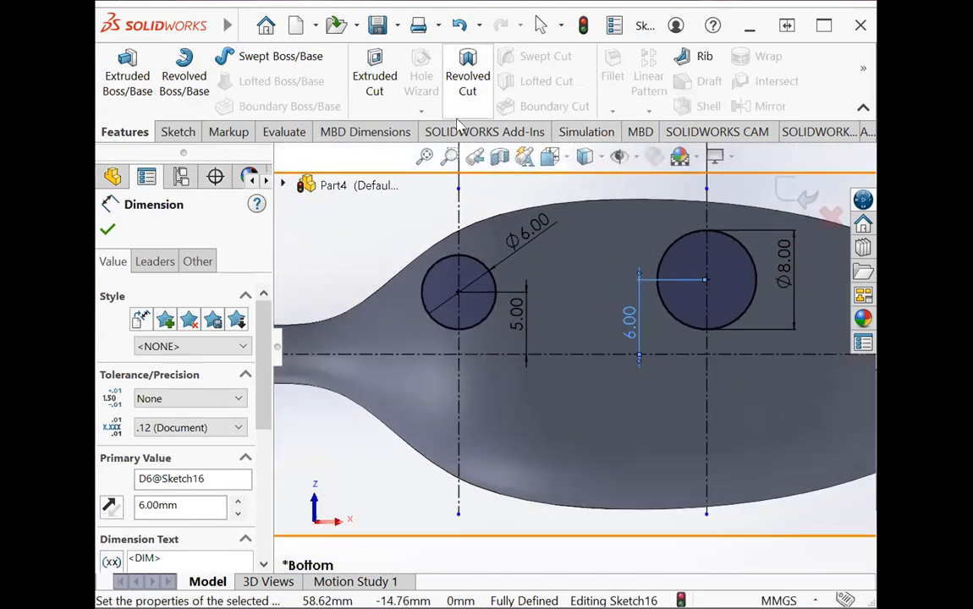
left_click(175, 133)
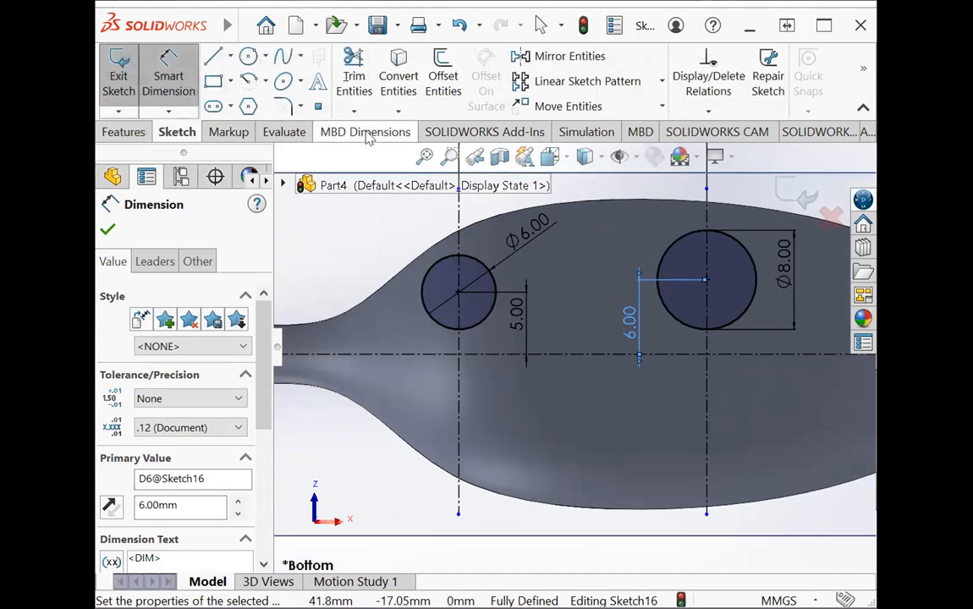
left_click(572, 57)
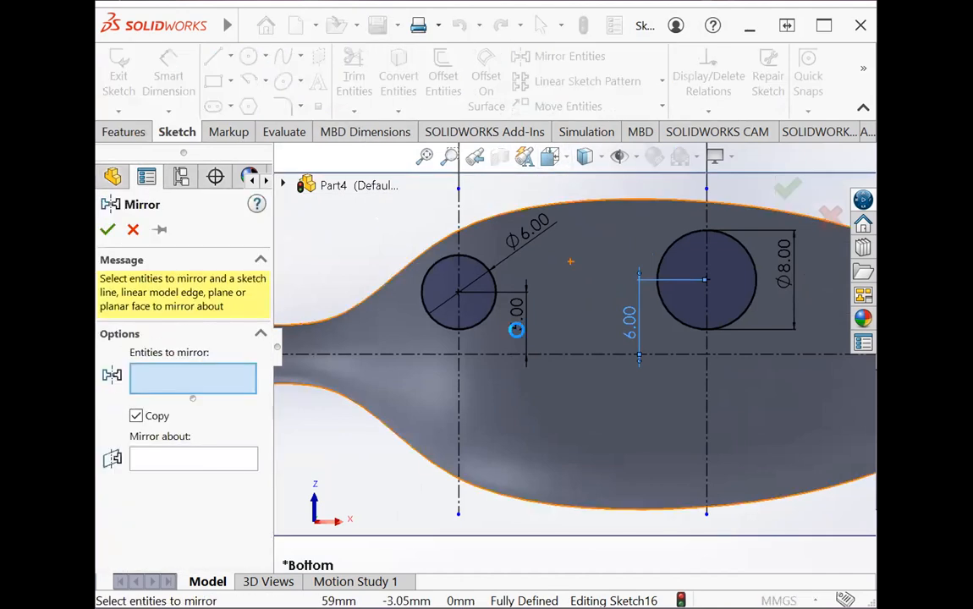
left_click(193, 458)
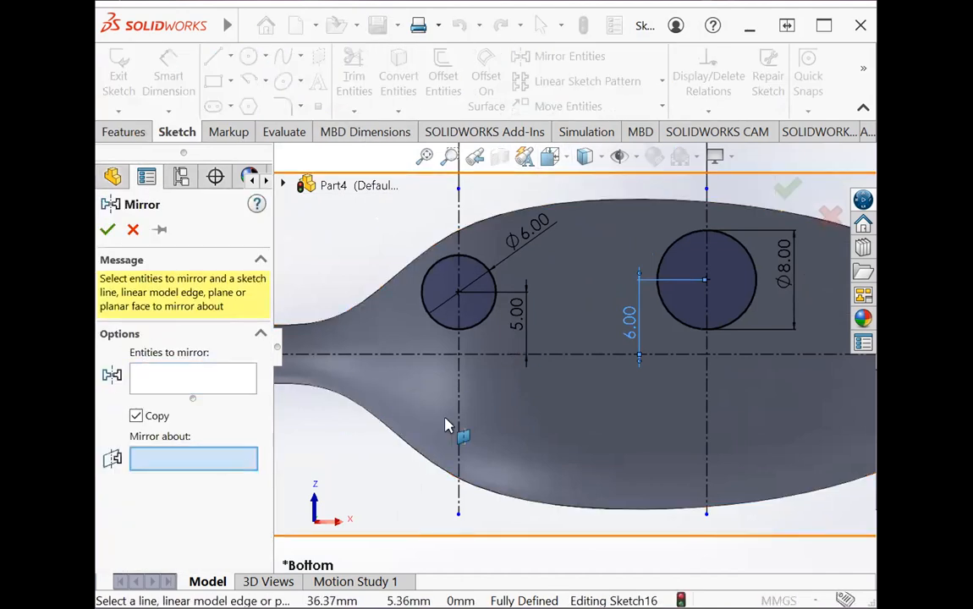
left_click(413, 355)
left_click(237, 385)
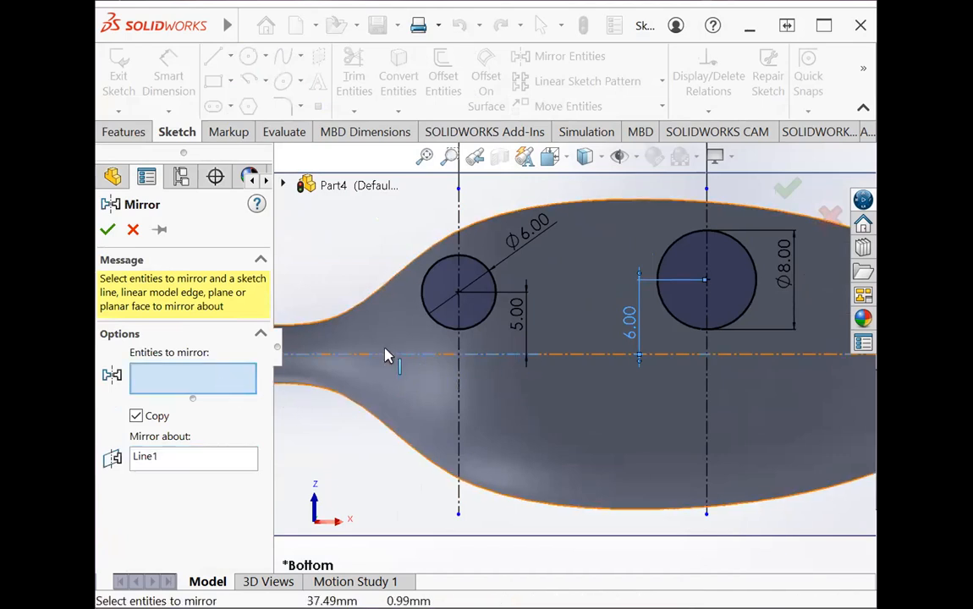
left_click(472, 330)
left_click(730, 325)
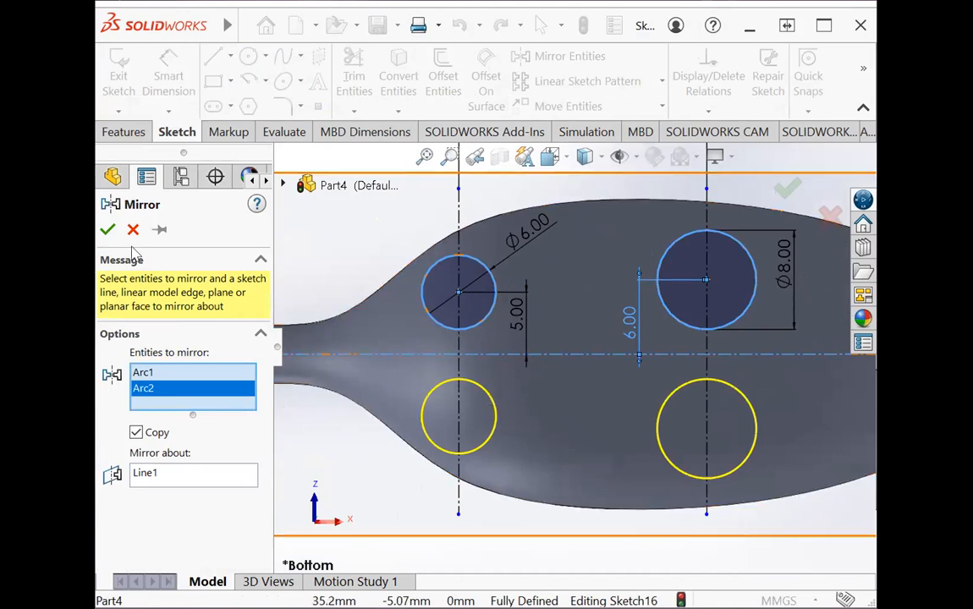
left_click(108, 229)
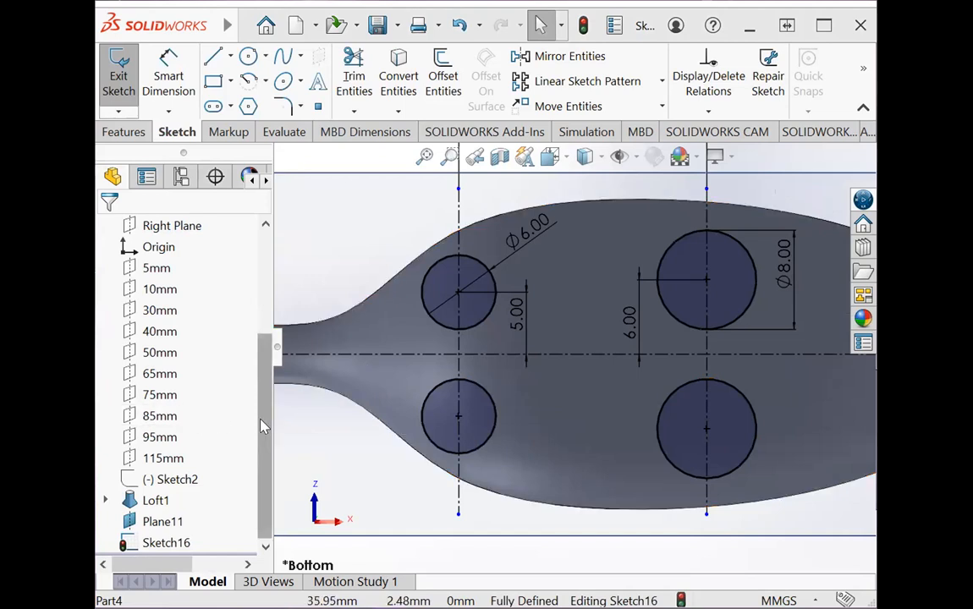
Set up a boss extrusion of the four-circle sketch with Direction 1 ending Up To Next at the body.
left_click(166, 546)
left_click(123, 132)
left_click(127, 76)
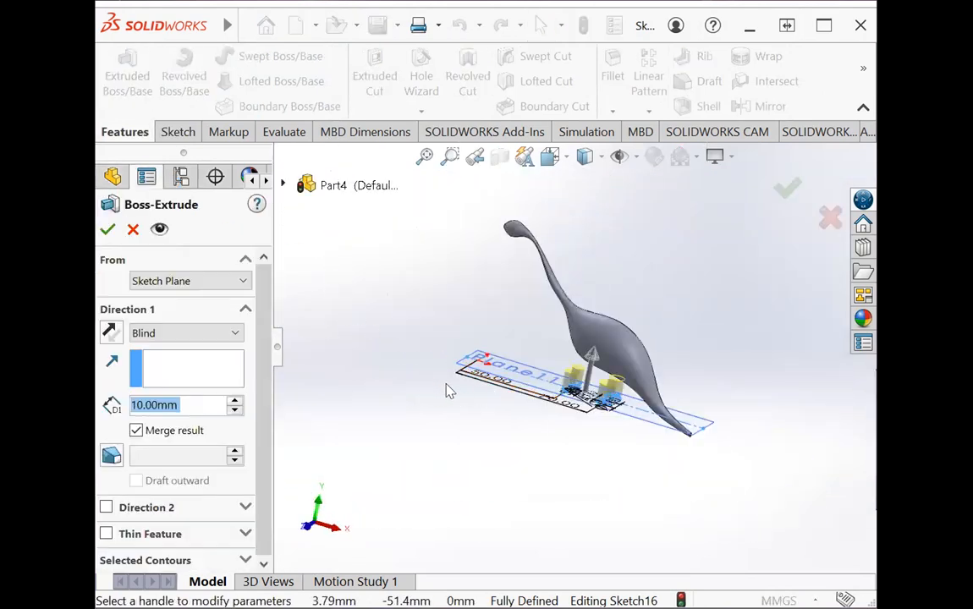
left_click(203, 336)
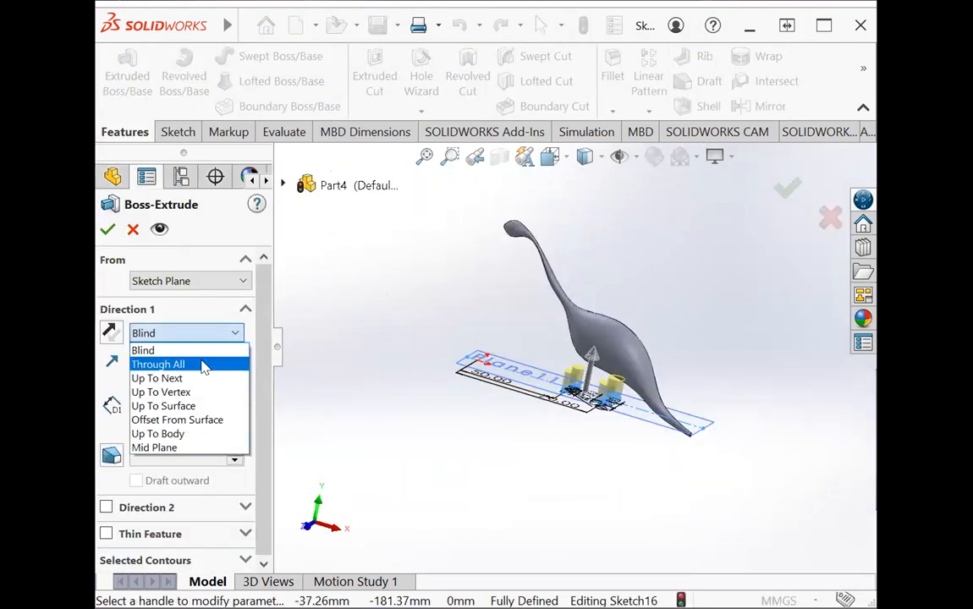
left_click(201, 376)
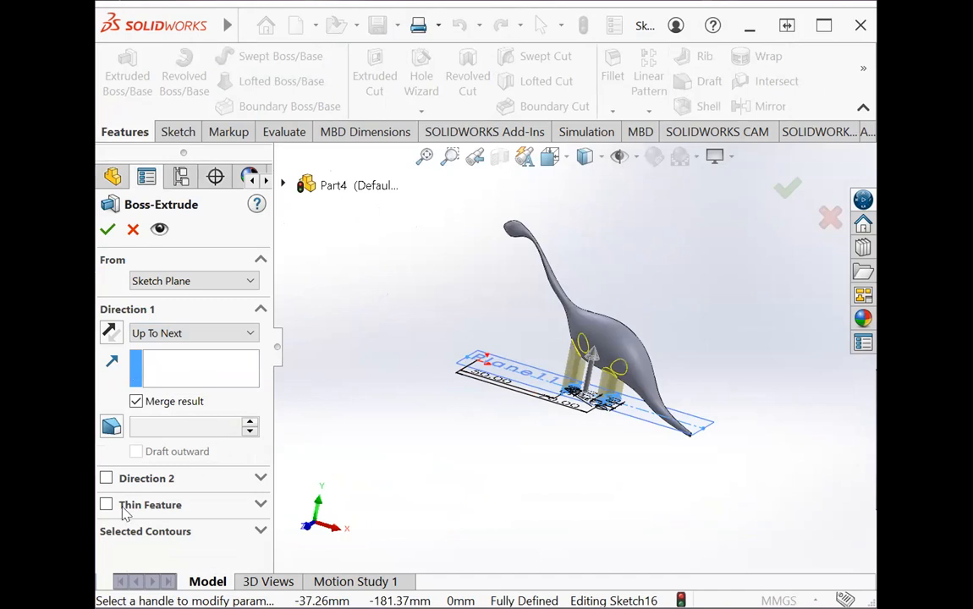
Add a Blind second direction of 2 mm to the leg extrusion and complete it.
left_click(106, 479)
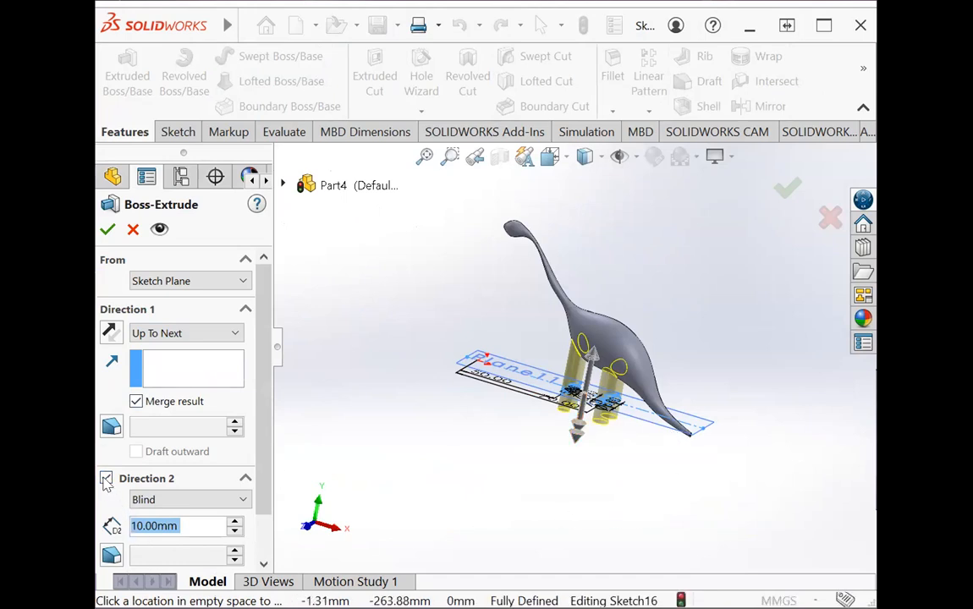
left_click(143, 525)
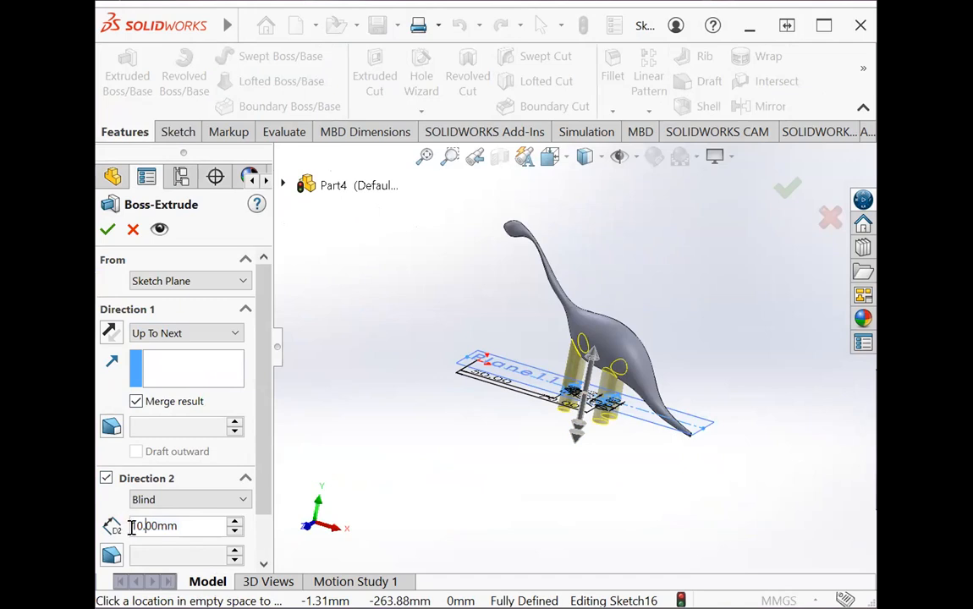
key("BackSpace")
key("BackSpace")
key("BackSpace")
type("2.")
key("Return")
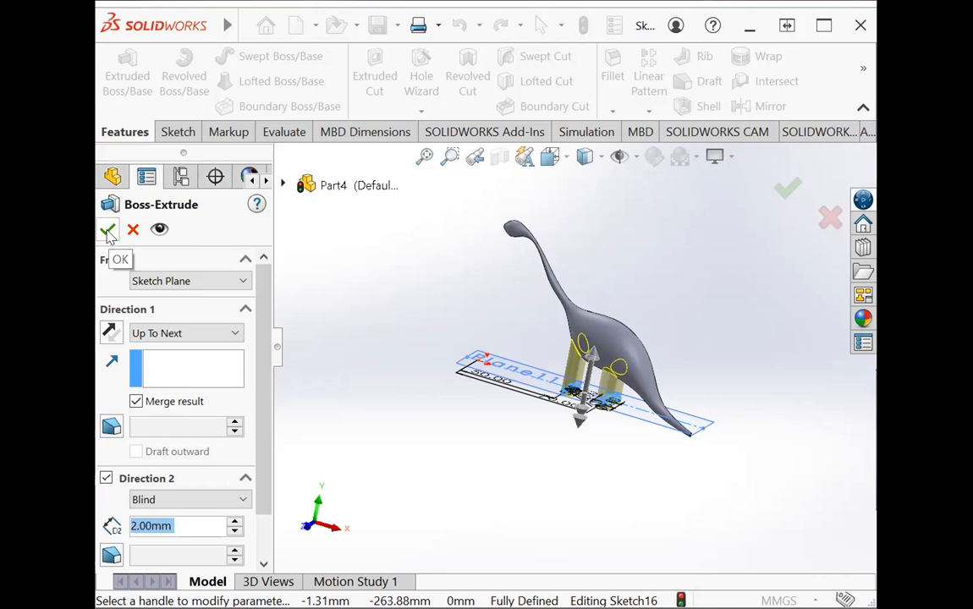
left_click(108, 231)
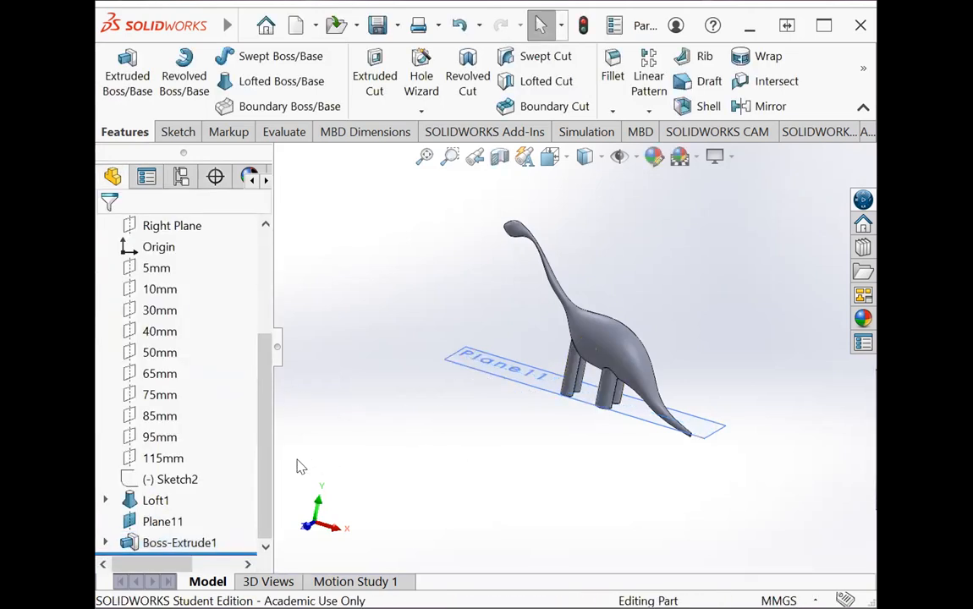
Hide the reference plane Plane11 beneath the body.
left_click(156, 522)
left_click(201, 503)
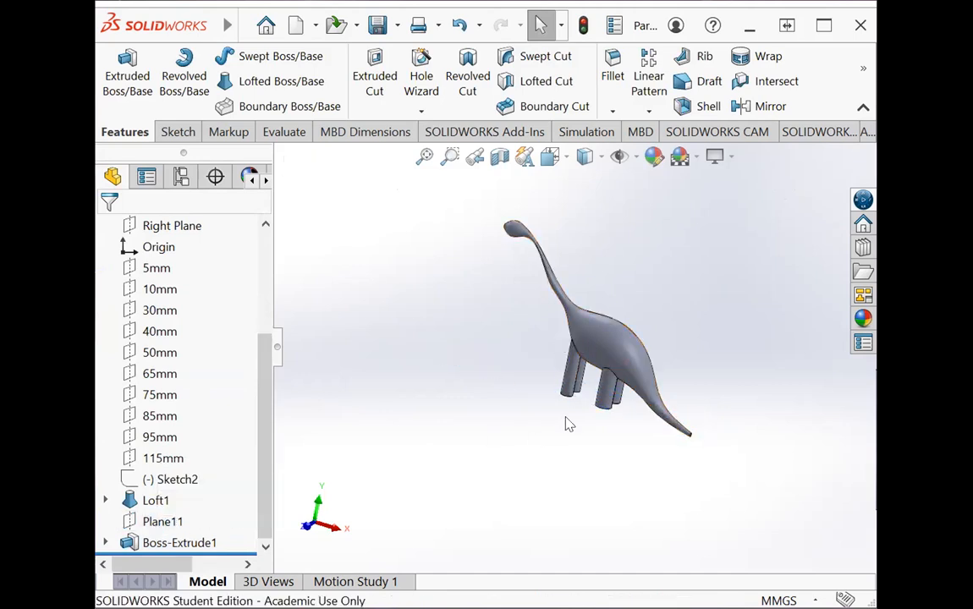
scroll(576, 355, "down", 5)
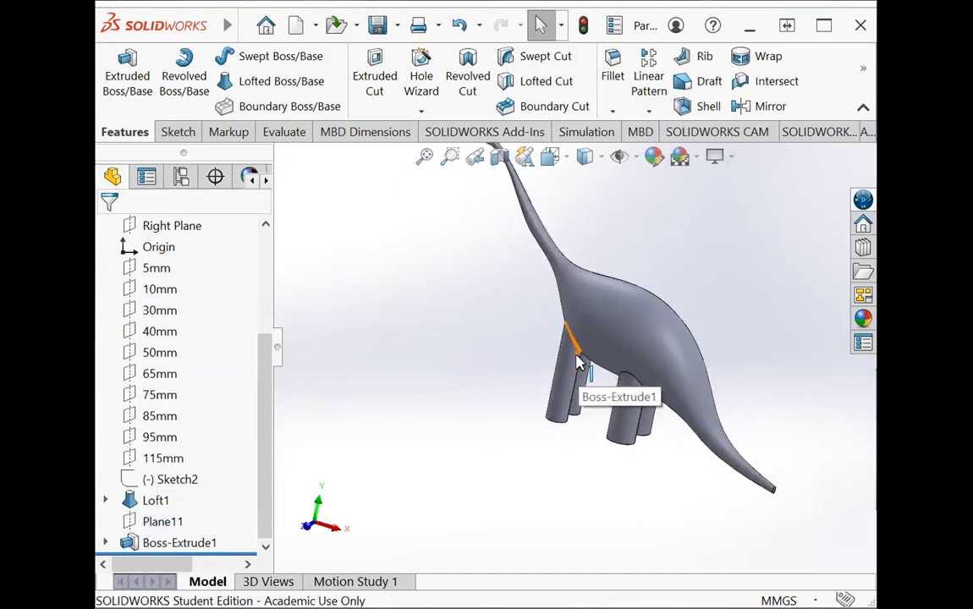
Assign Brass from the Copper Alloys category as the part's material.
left_click_drag(264, 369, 264, 249)
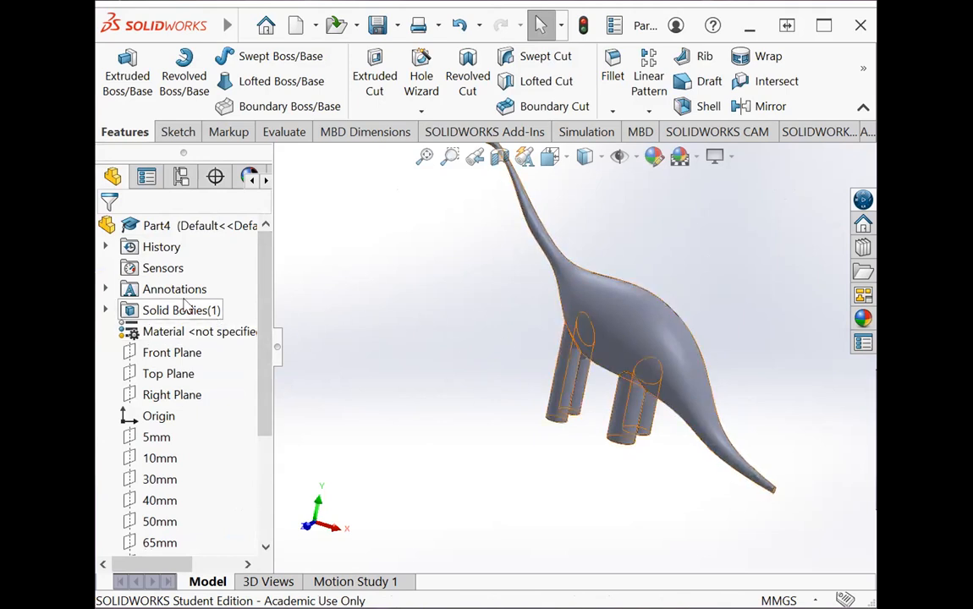
left_click(173, 331)
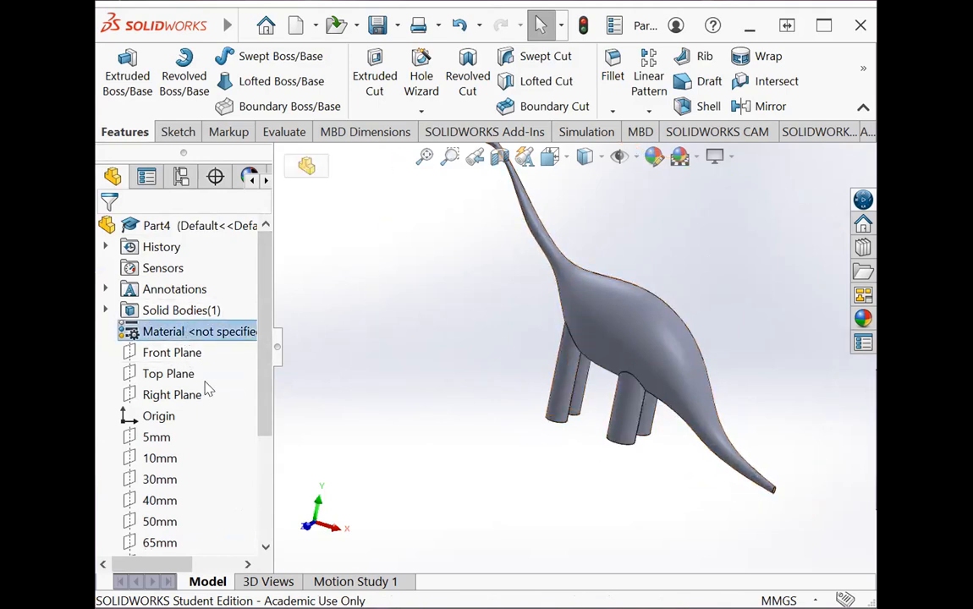
right_click(188, 333)
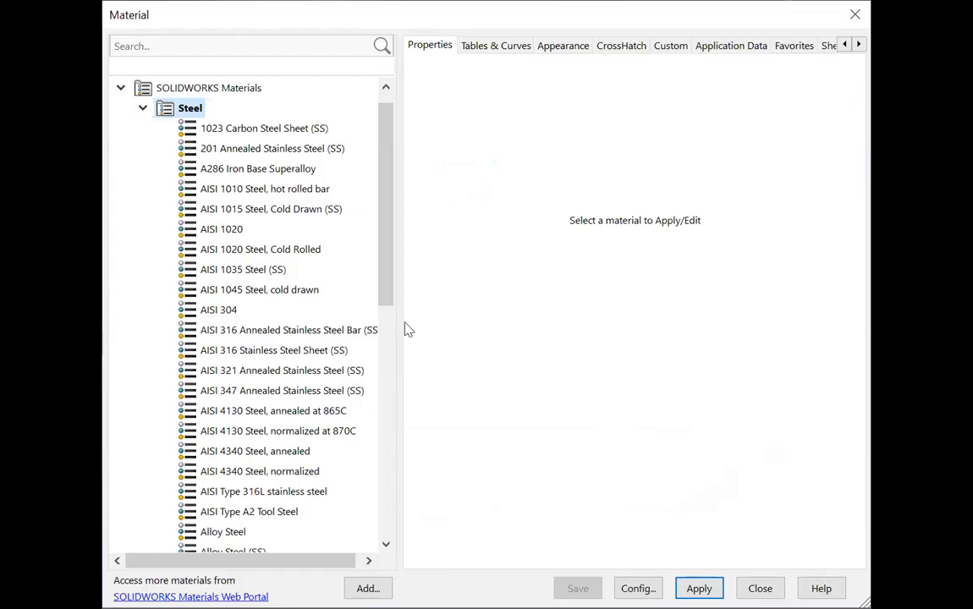
left_click(143, 107)
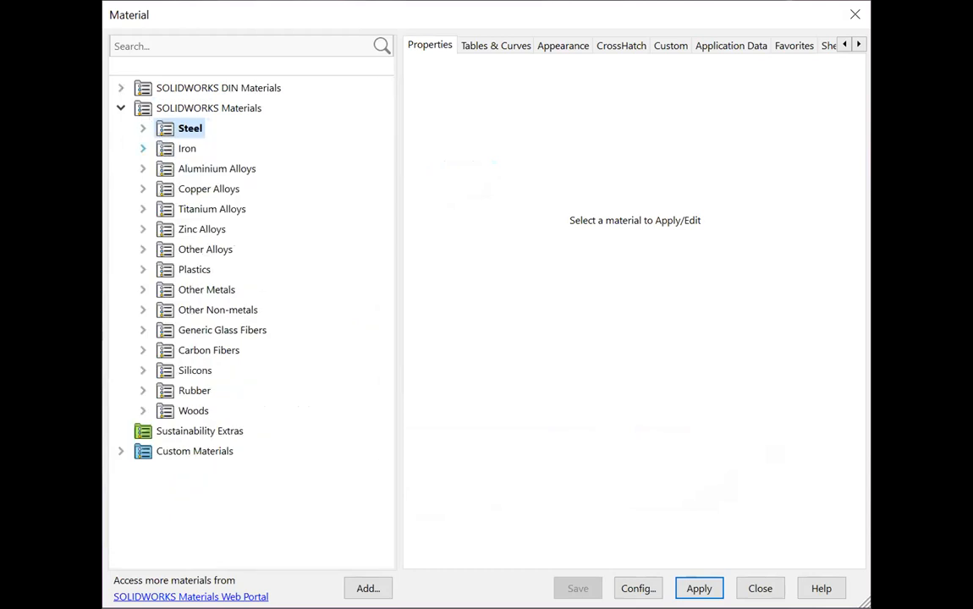
left_click(143, 269)
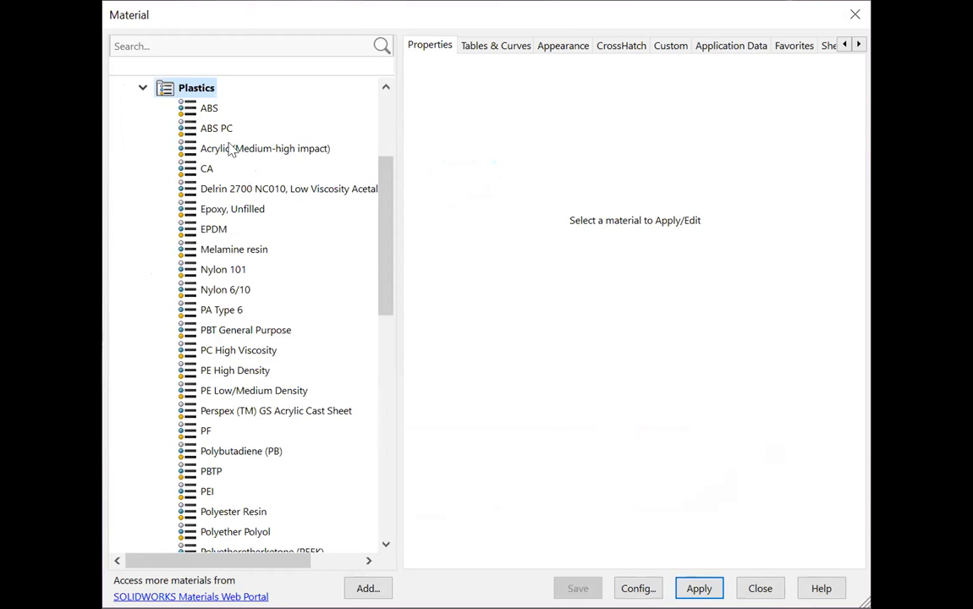
left_click(143, 89)
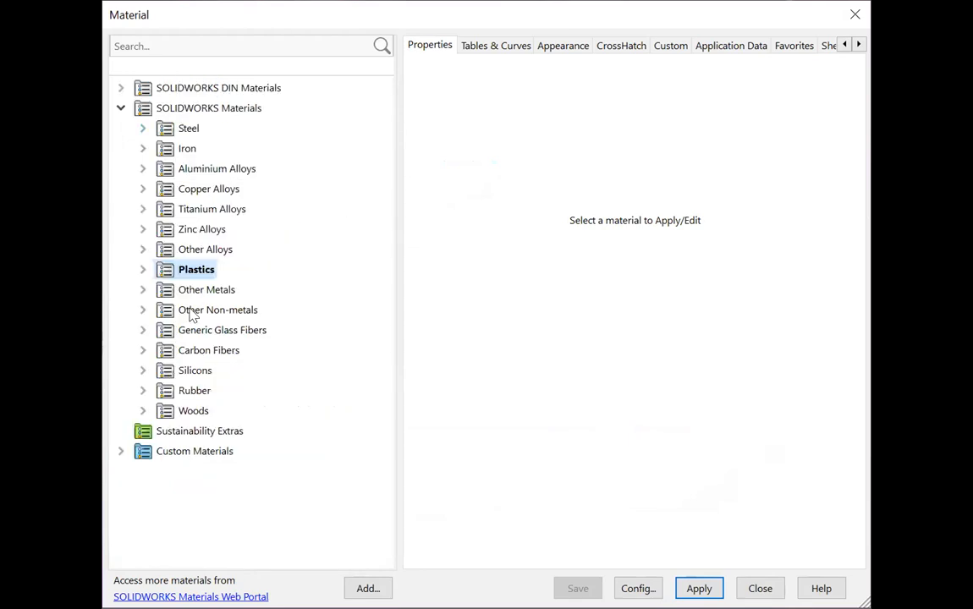
left_click(144, 189)
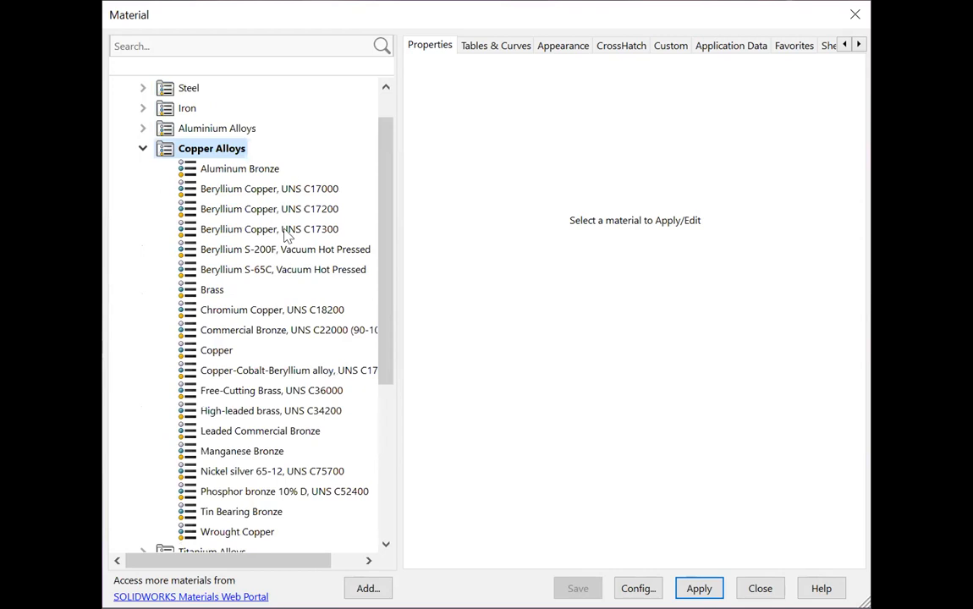
left_click(230, 351)
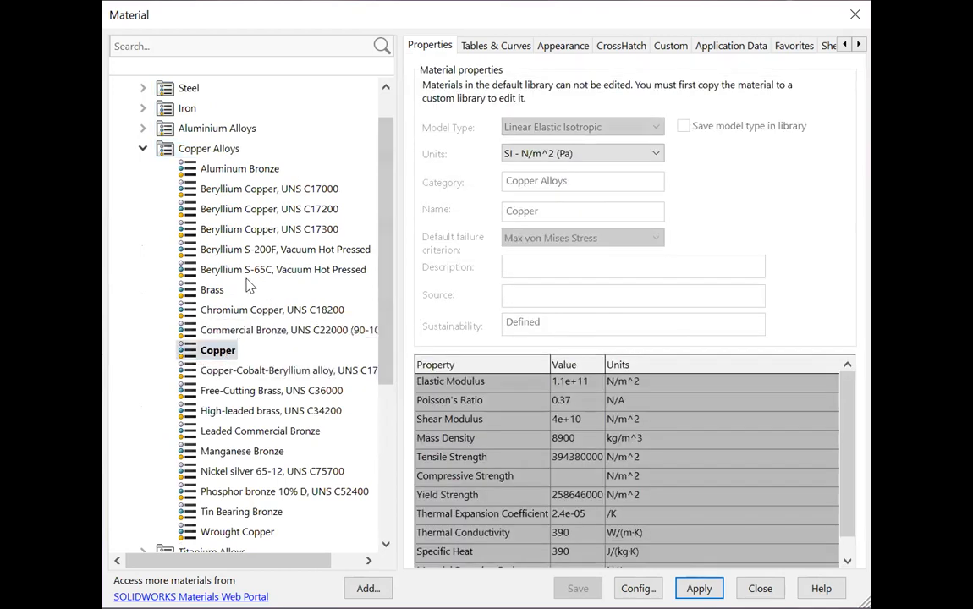
left_click(213, 289)
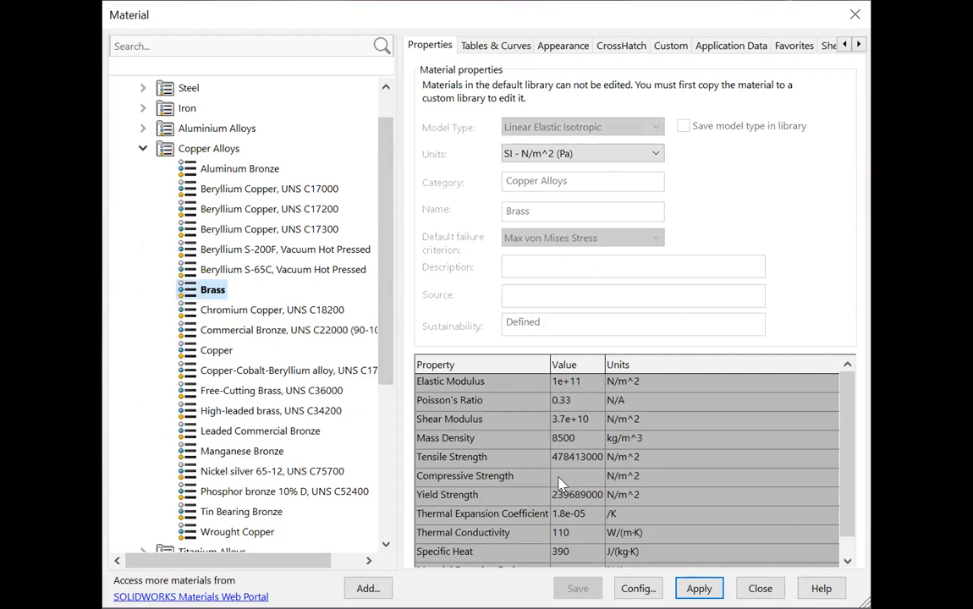
left_click(697, 587)
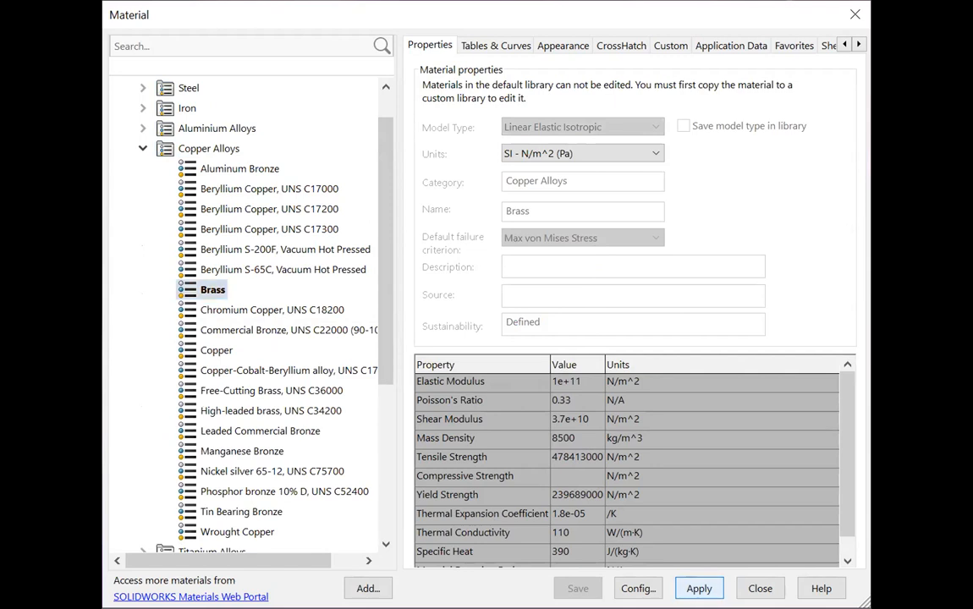
left_click(760, 588)
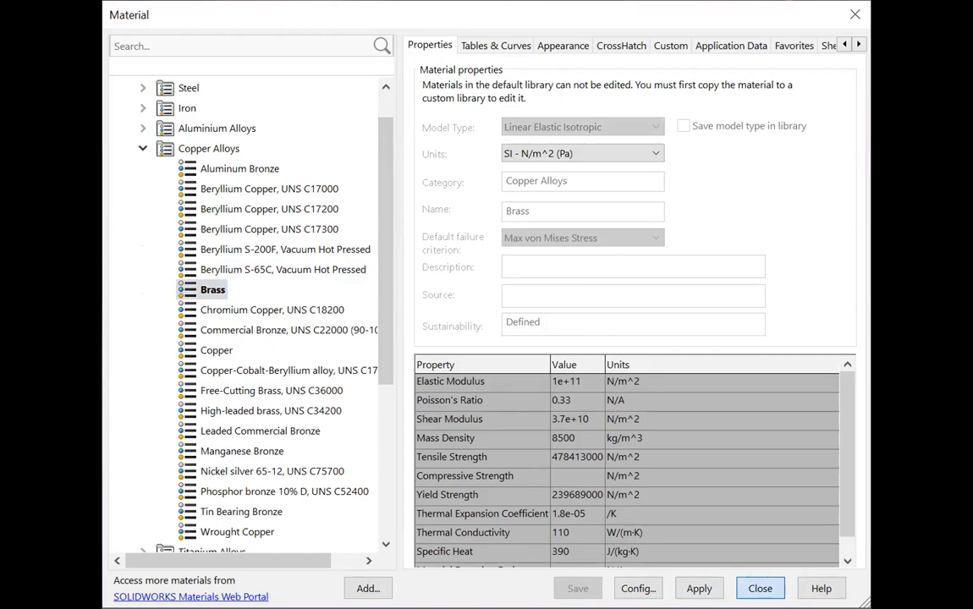
Examine the mass properties of the brass part, including its mass, volume and surface area.
scroll(548, 352, "up", 4)
scroll(555, 307, "down", 2)
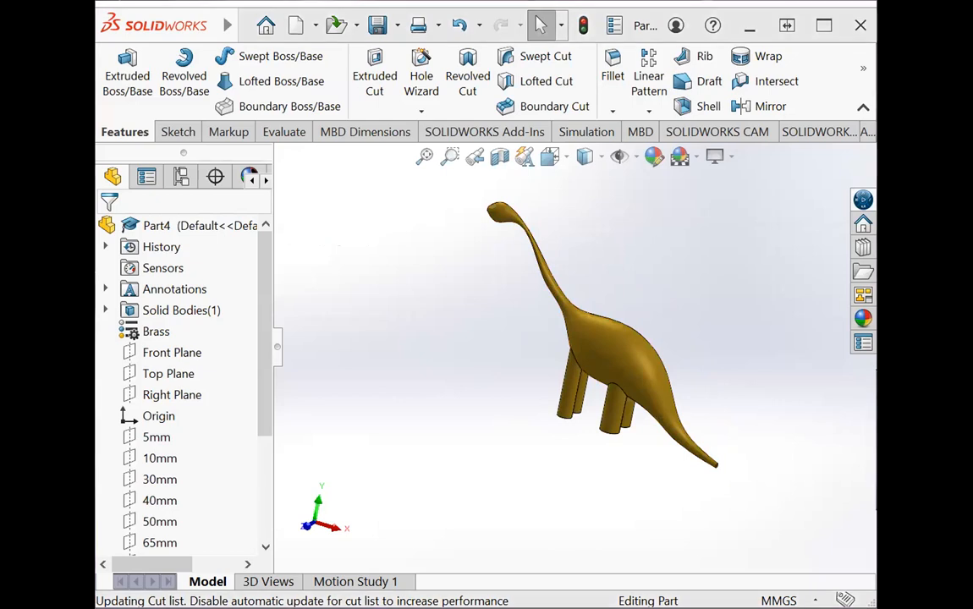
left_click(280, 134)
left_click(332, 85)
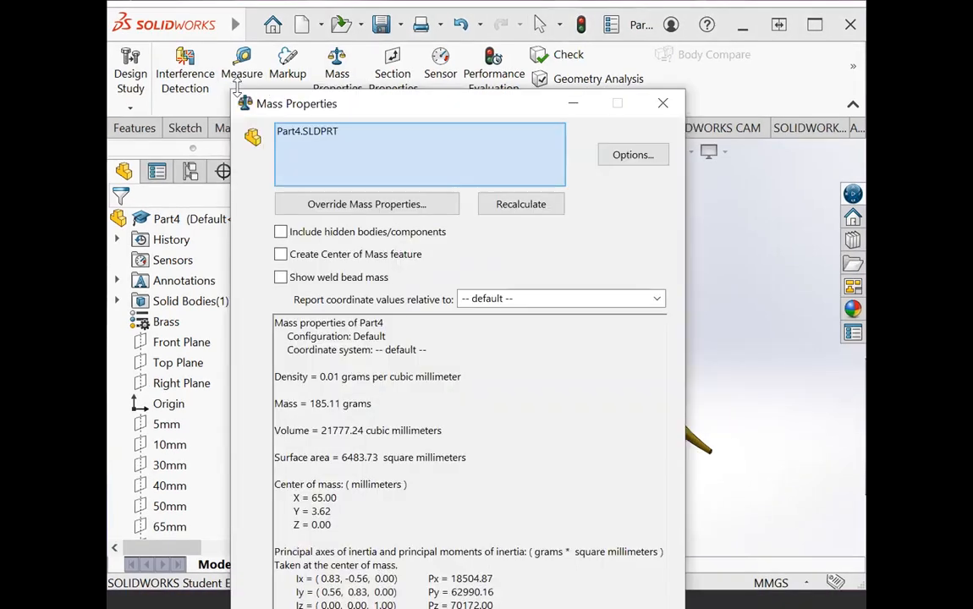
left_click_drag(400, 111, 440, 59)
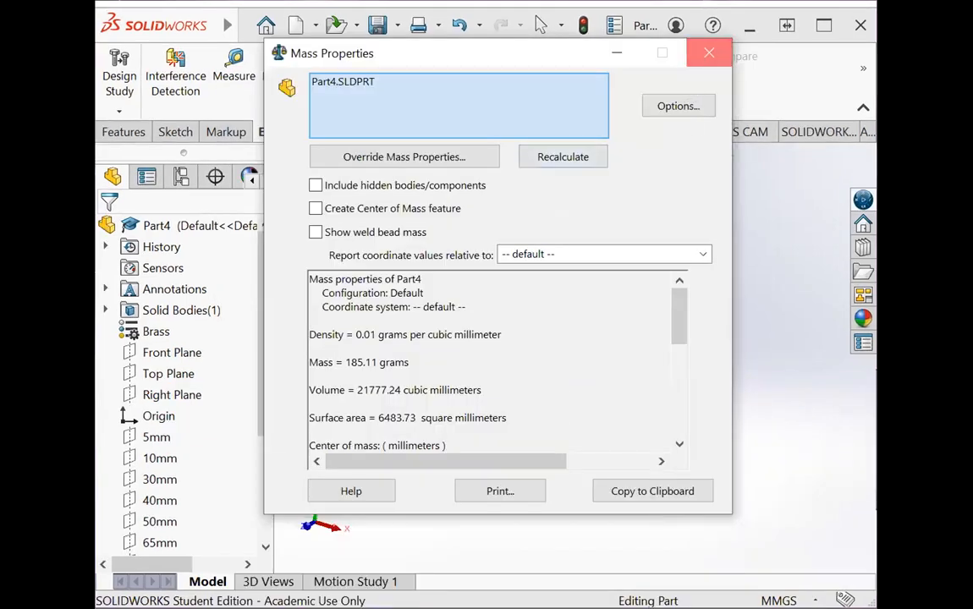
left_click(709, 53)
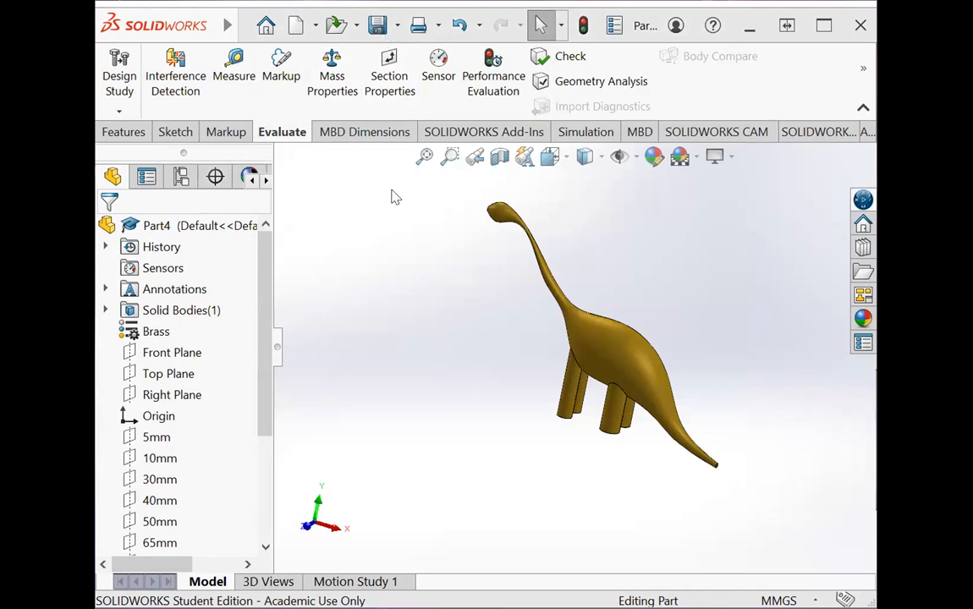
Save the part as W8-Brass-Dino in the SolidworksDrawings folder, using the SOLIDWORKS Part format.
key("ctrl+s")
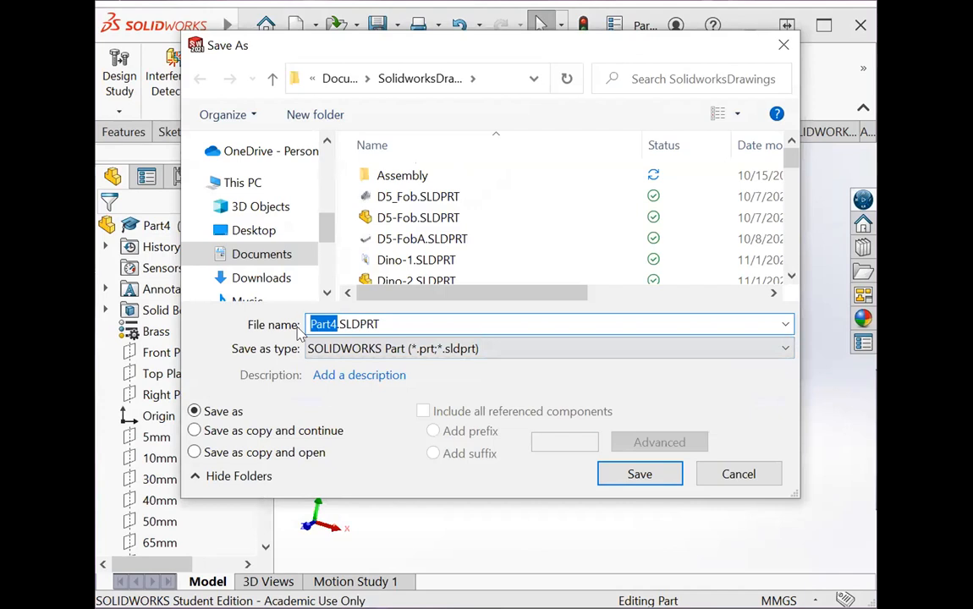
type("W8-Br")
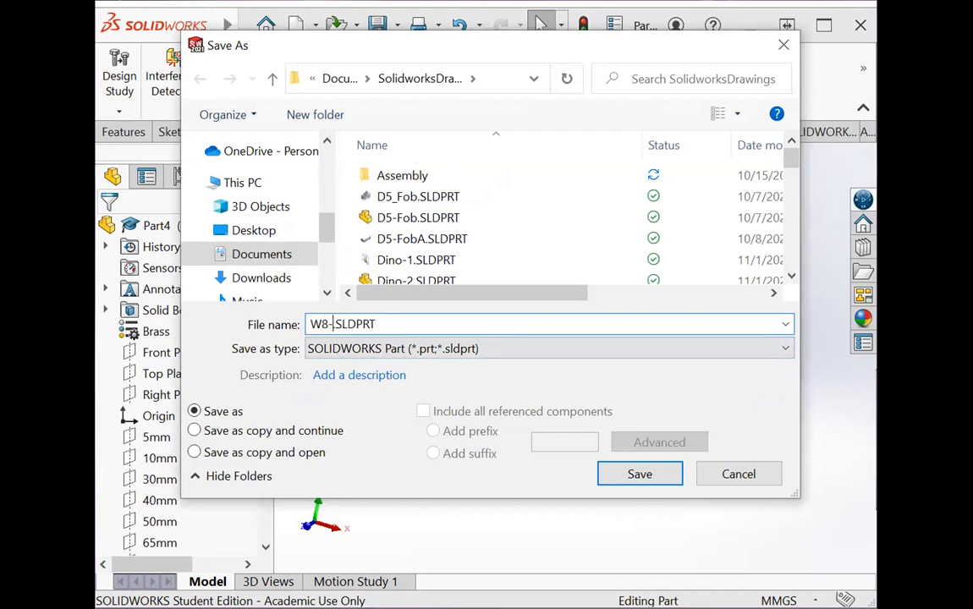
type("ass-Dio")
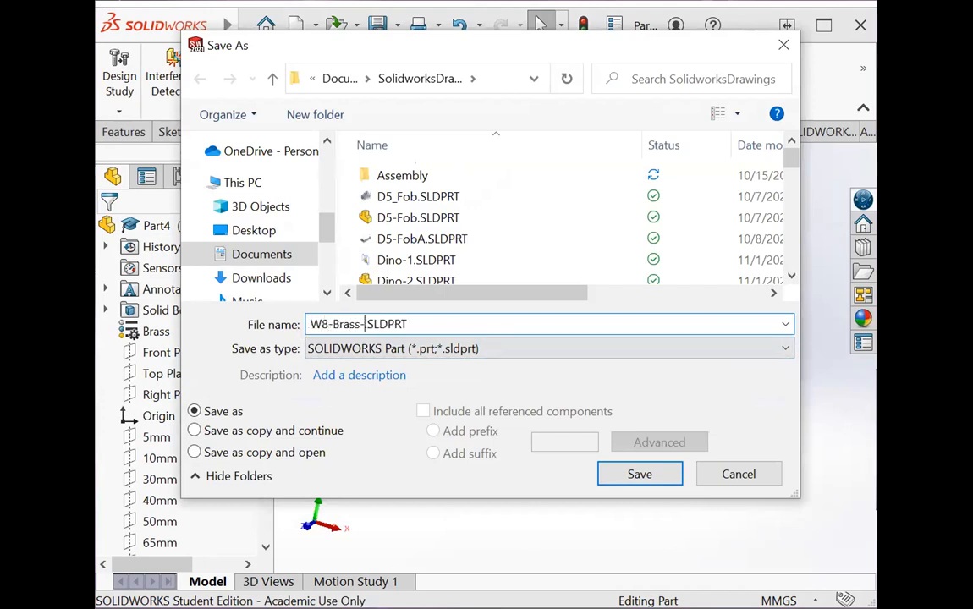
type("n")
key("BackSpace")
key("BackSpace")
type("no")
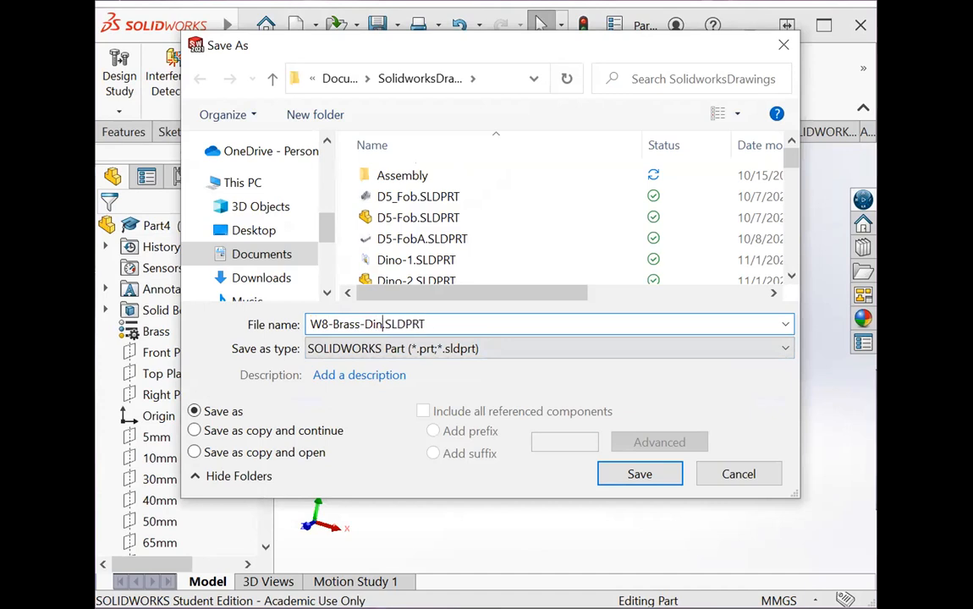
left_click(628, 474)
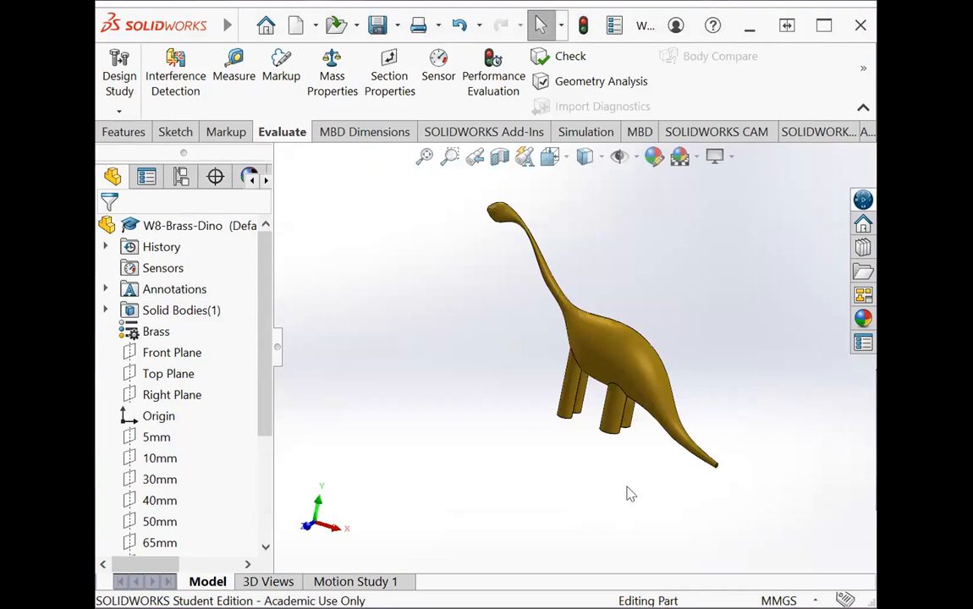